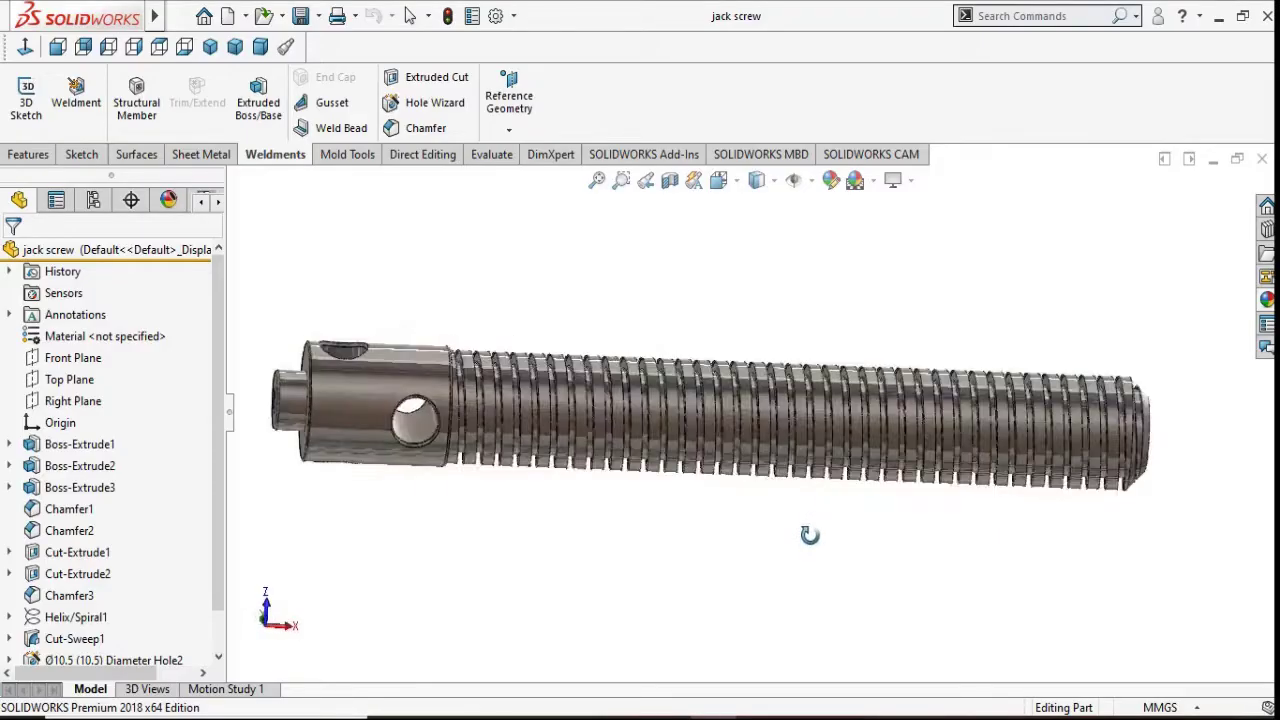
Step: Orbit and zoom around the finished jack screw to inspect it from several angles
mouse_move(808, 534)
middle_down()
mouse_move(791, 571)
mouse_move(743, 554)
mouse_move(765, 482)
mouse_move(842, 388)
middle_up()
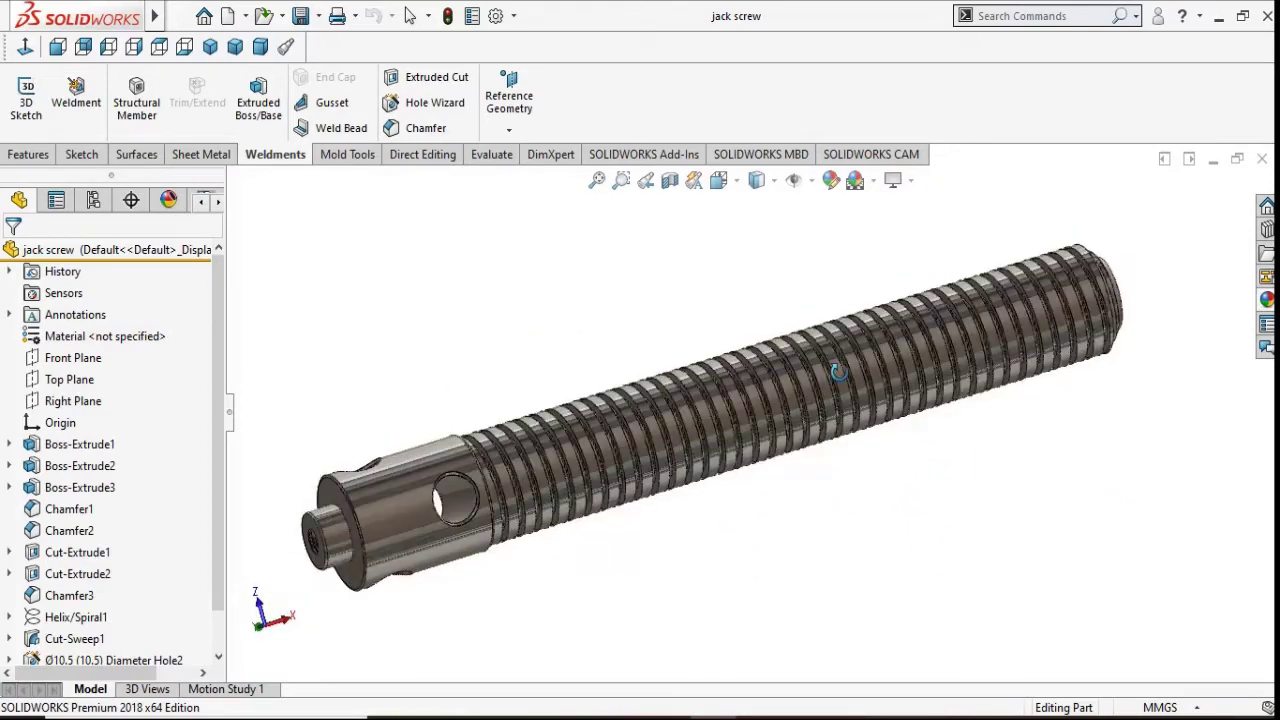
mouse_move(786, 344)
middle_down()
mouse_move(746, 278)
mouse_move(760, 330)
mouse_move(700, 420)
mouse_move(560, 491)
mouse_move(852, 516)
mouse_move(875, 505)
mouse_move(773, 508)
middle_up()
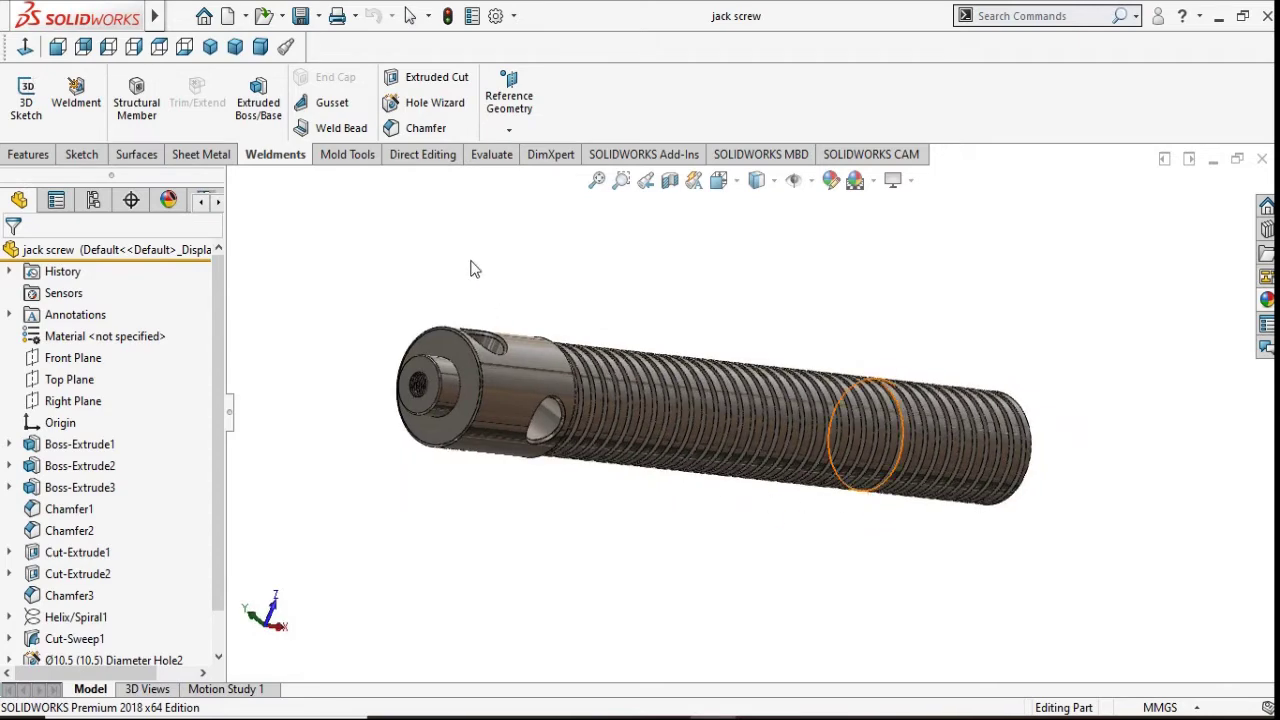
mouse_move(479, 298)
middle_down()
mouse_move(500, 349)
mouse_move(603, 403)
mouse_move(670, 340)
mouse_move(657, 326)
mouse_move(690, 350)
middle_up()
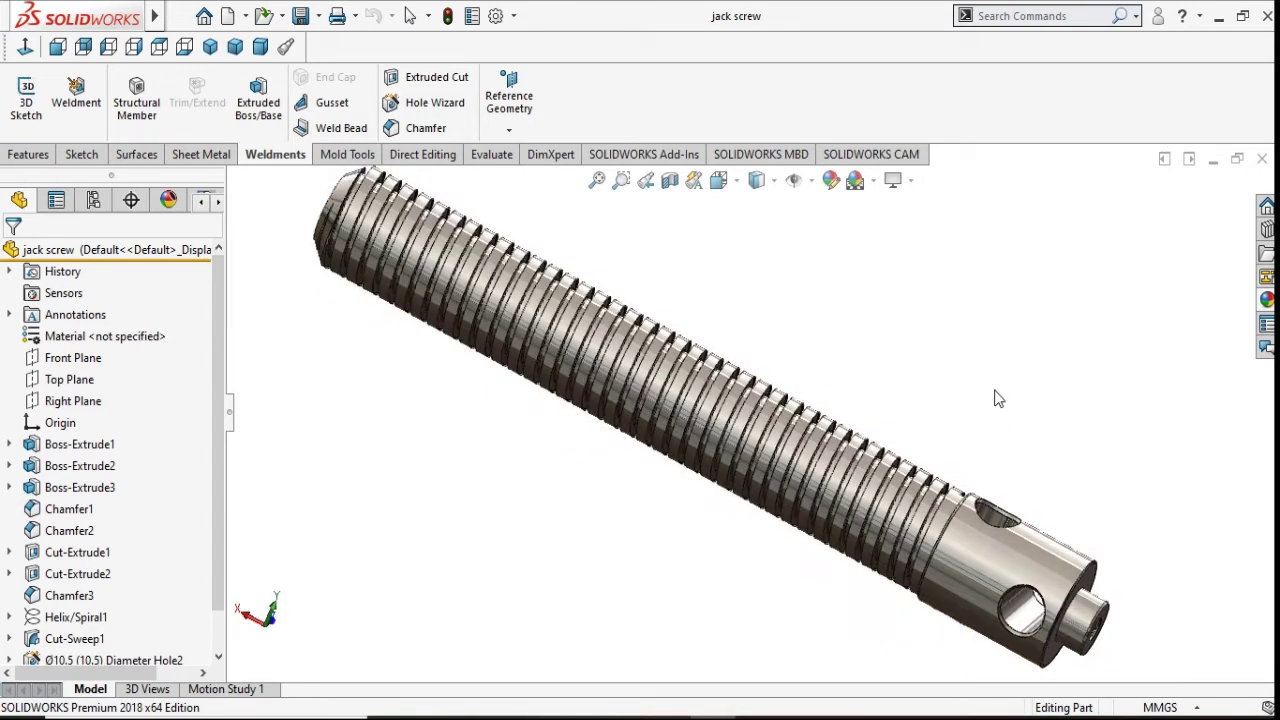
mouse_move(980, 380)
middle_down()
mouse_move(829, 414)
mouse_move(700, 316)
mouse_move(871, 326)
mouse_move(908, 317)
mouse_move(908, 297)
mouse_move(997, 310)
middle_up()
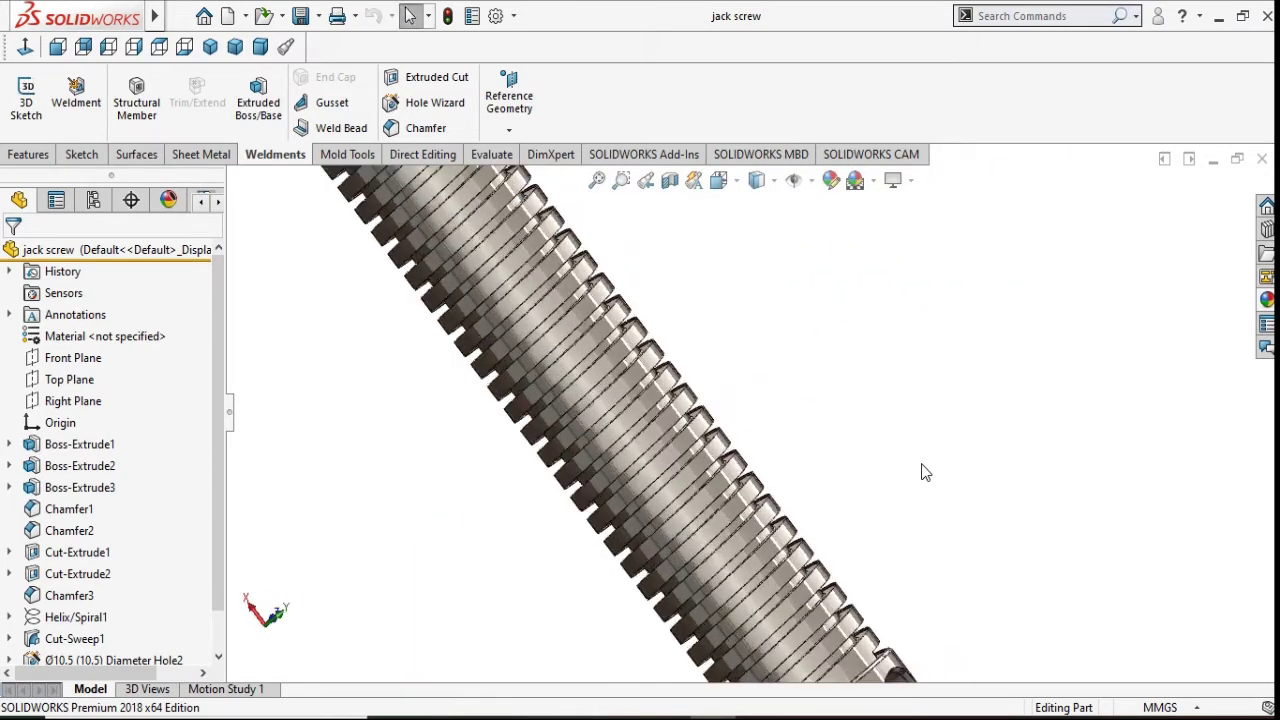
middle_drag(923, 471, 925, 470)
scroll(925, 470, up, 3)
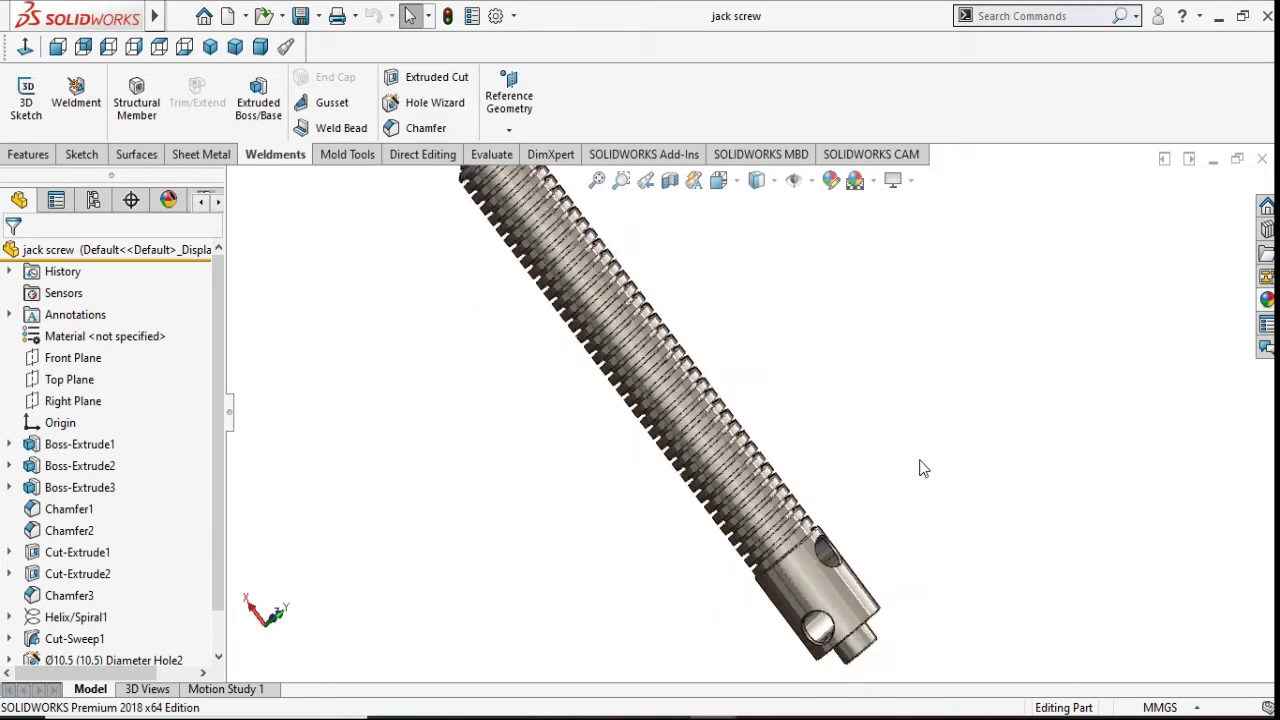
scroll(925, 472, up, 2)
middle_drag(846, 524, 640, 358)
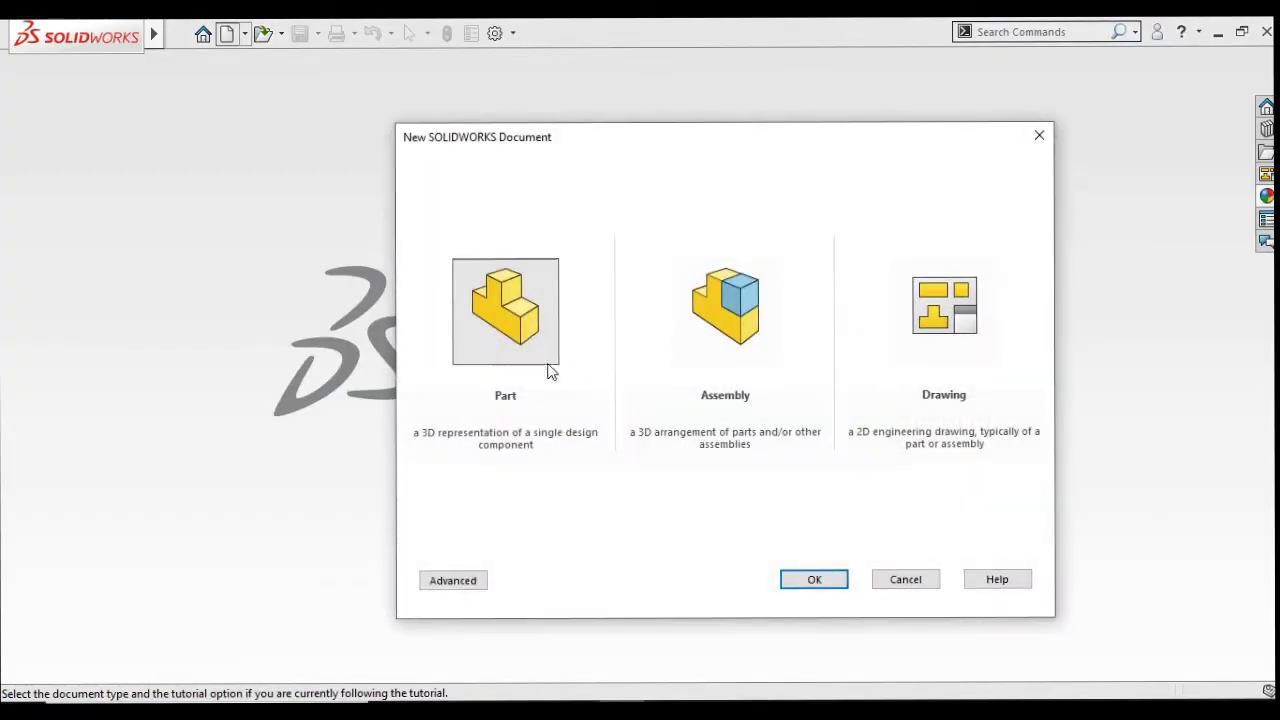
Step: Create a new part, apply the Plain White scene, and begin a sketch on the Right Plane
click(800, 588)
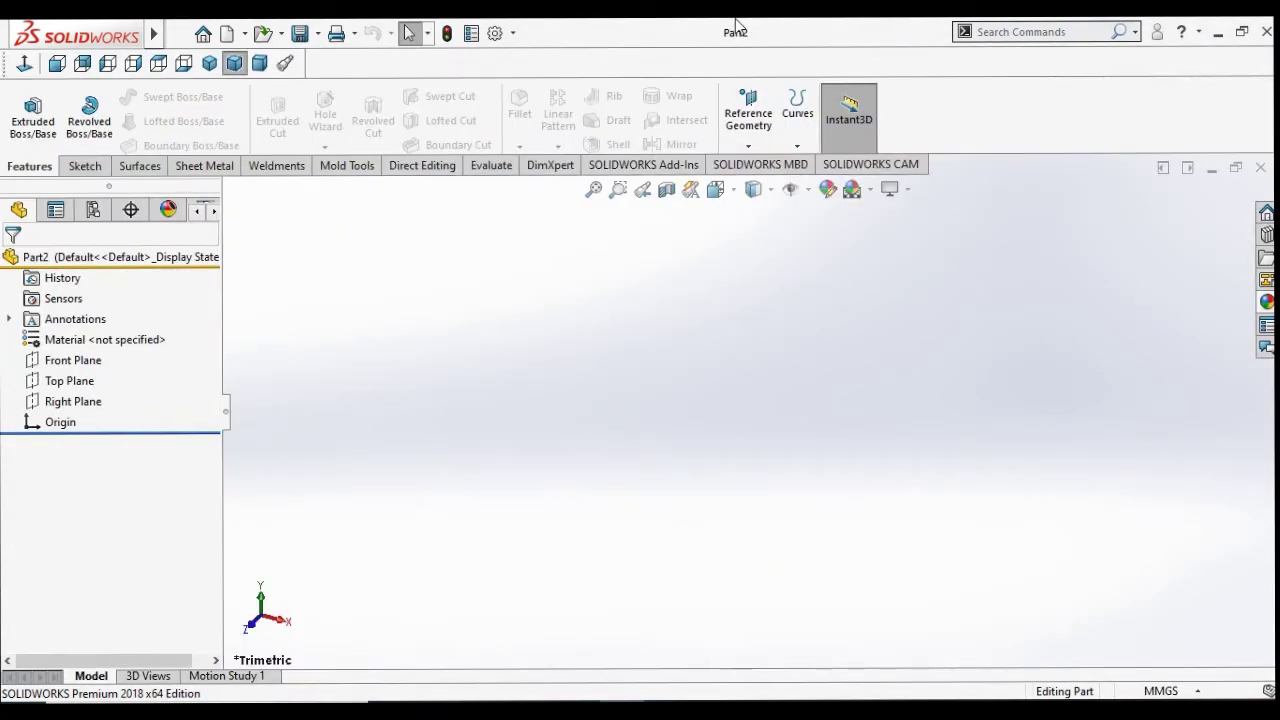
click(852, 190)
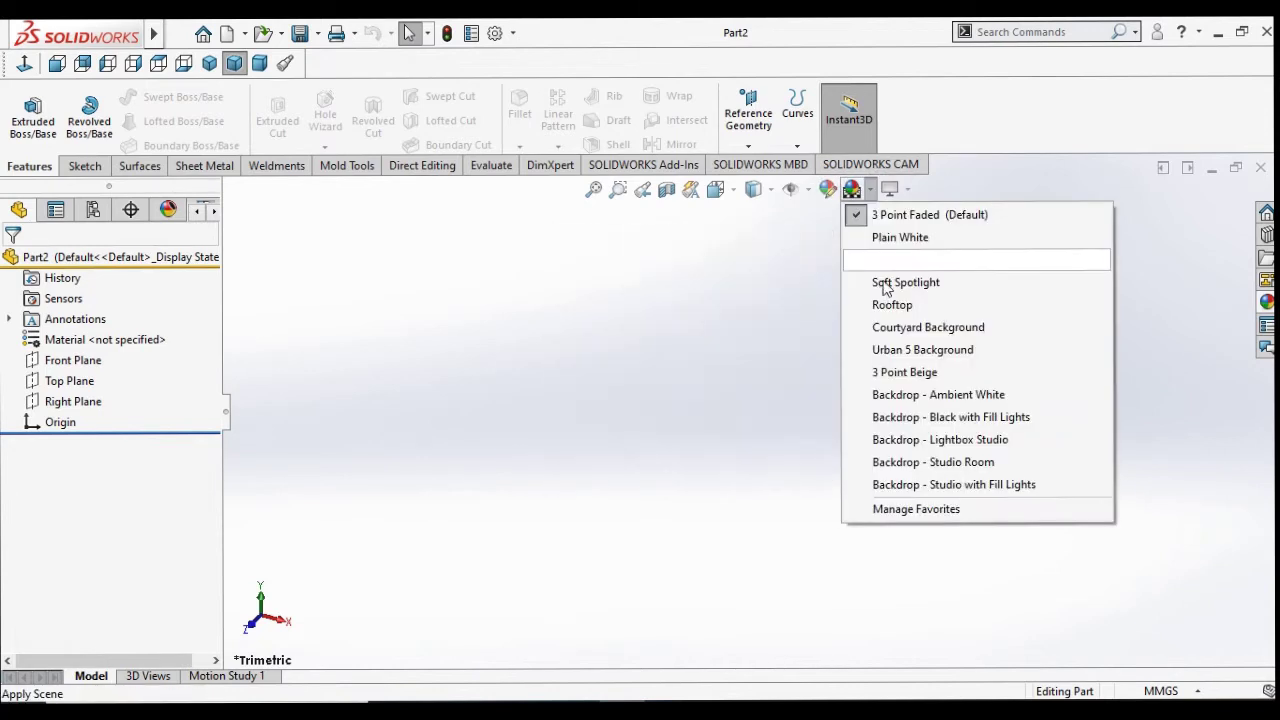
click(890, 238)
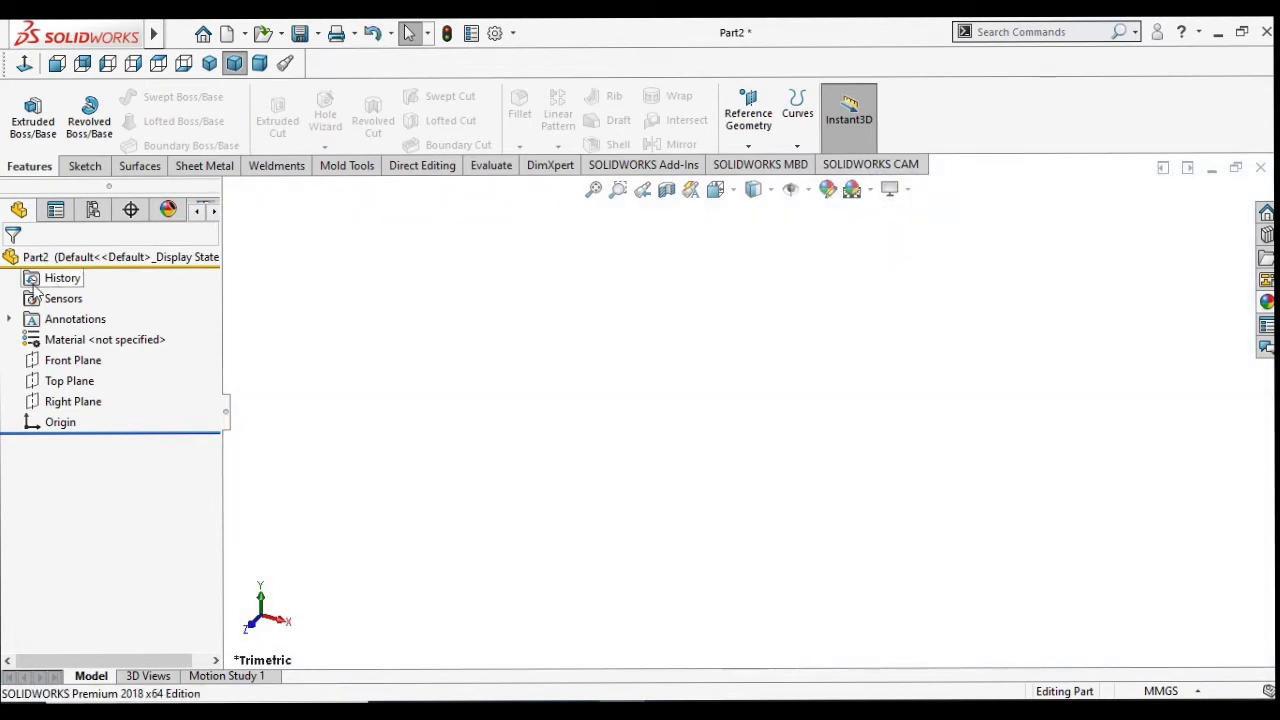
click(62, 402)
click(80, 370)
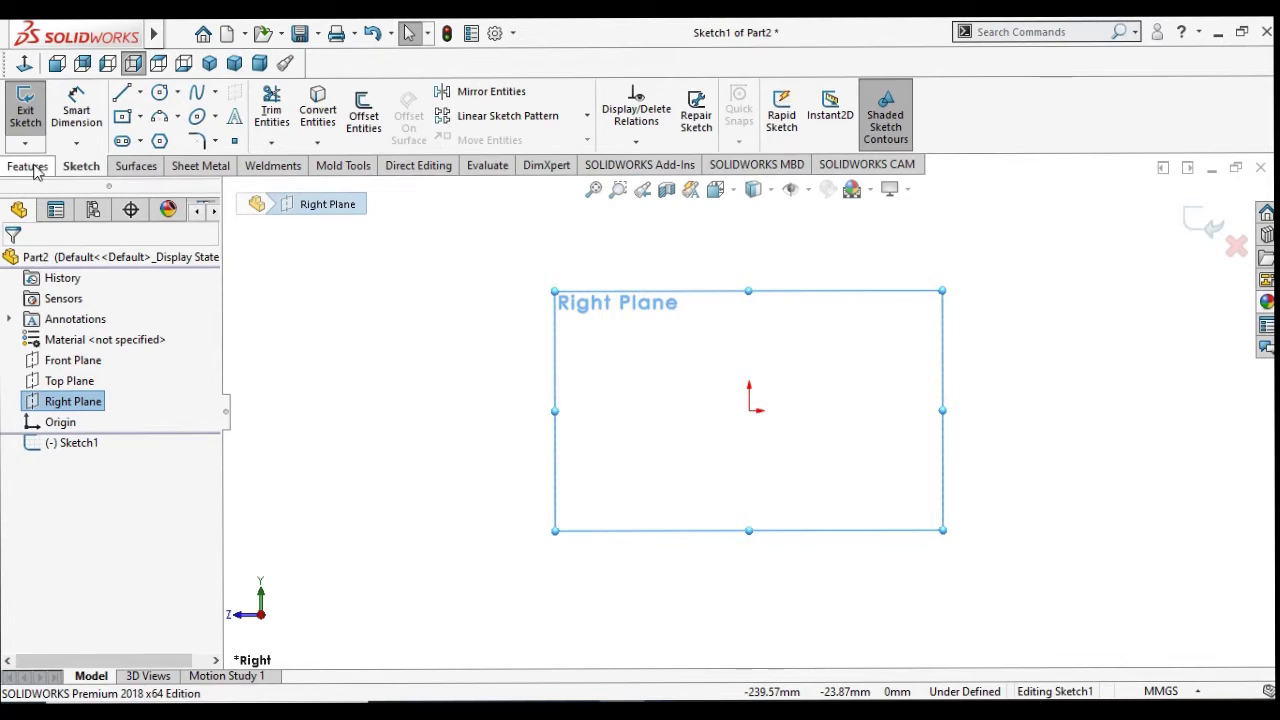
Step: Draw a circle centred on the origin
click(159, 92)
click(749, 411)
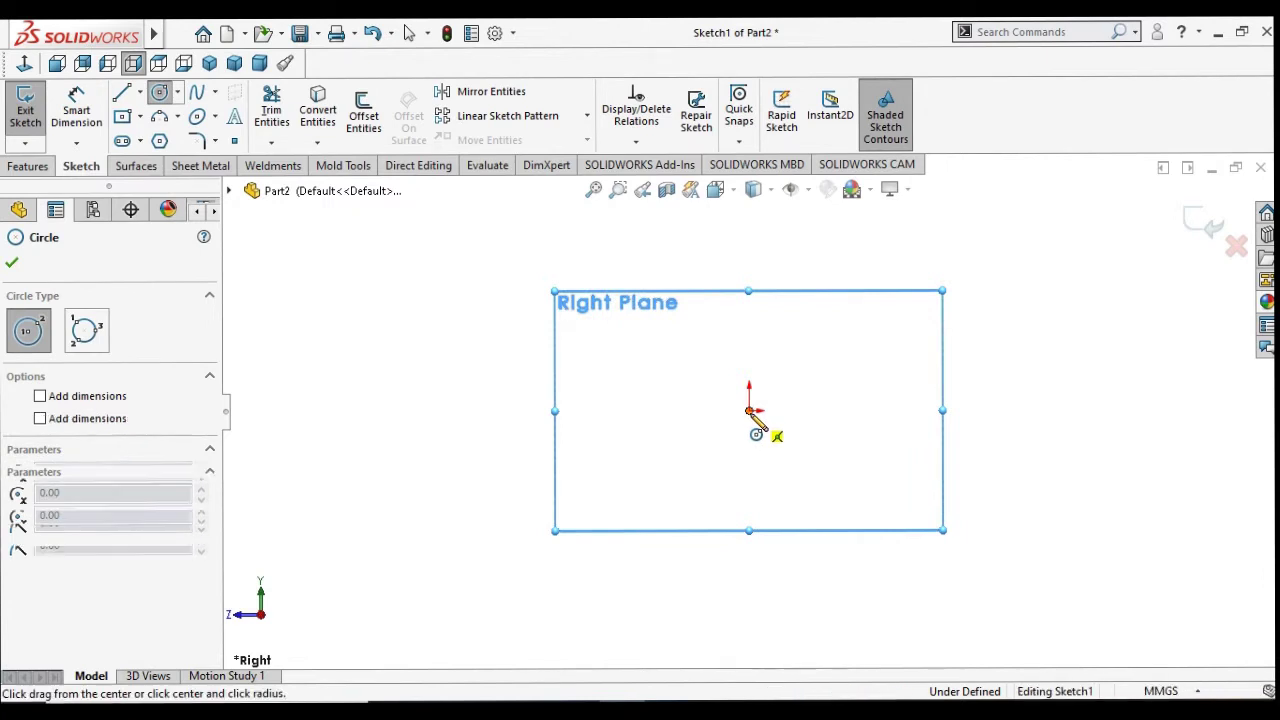
click(824, 492)
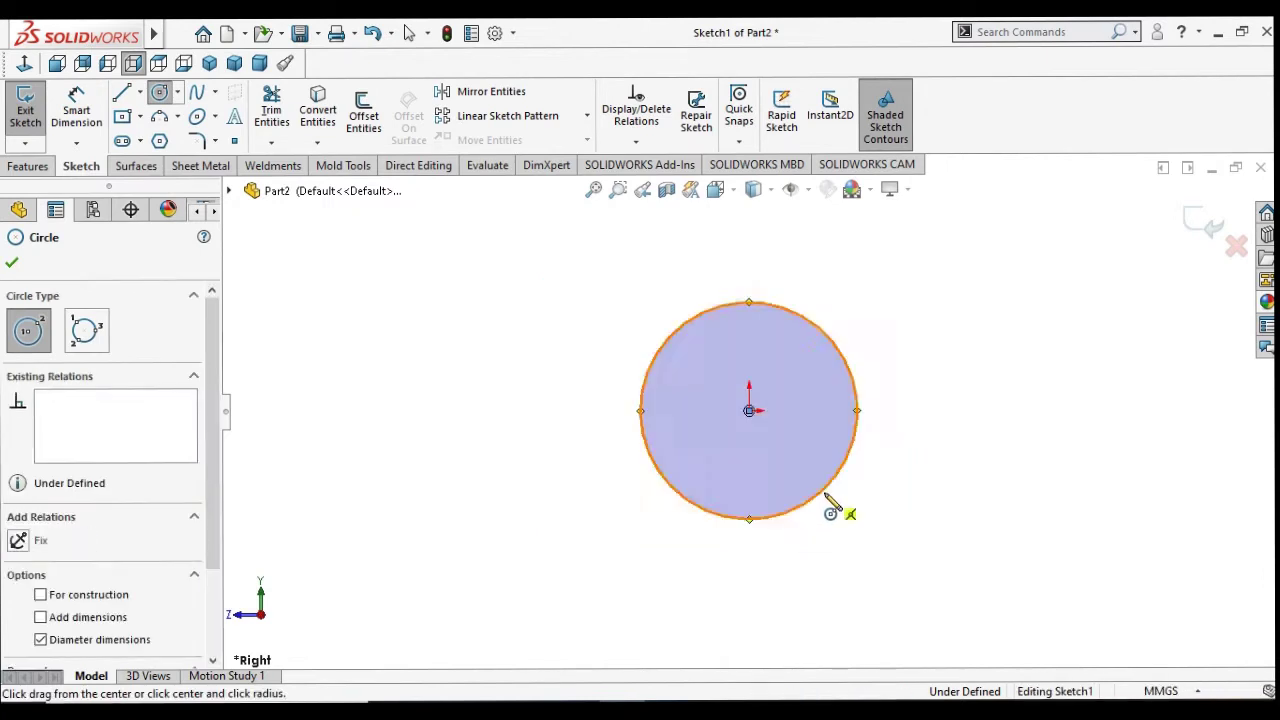
right_click(969, 462)
click(1007, 467)
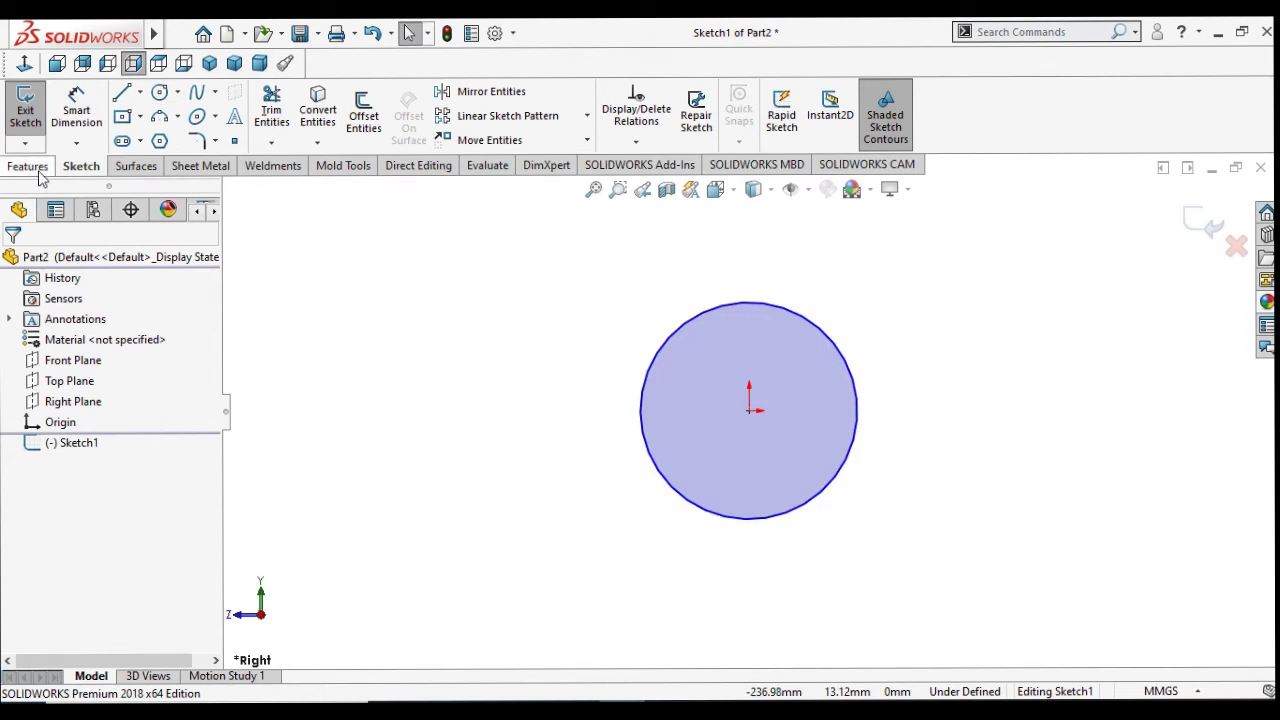
Step: Dimension the circle's diameter to 50 mm
click(78, 115)
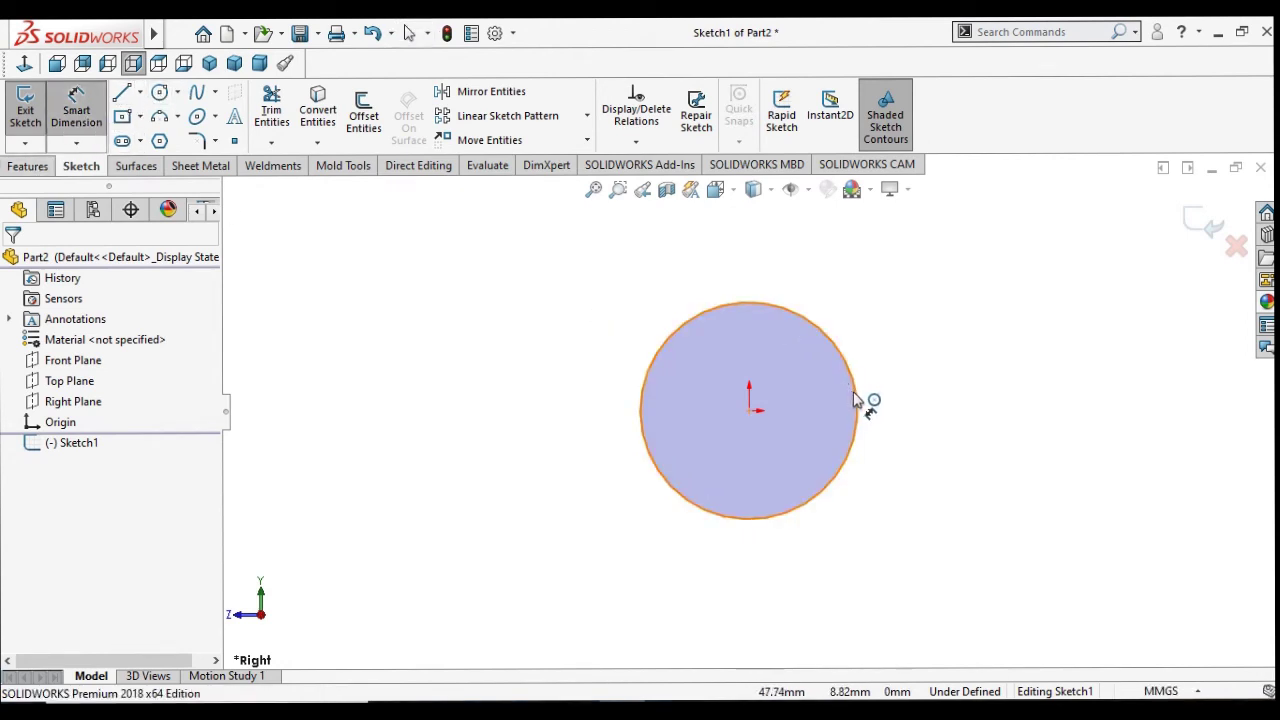
click(975, 430)
click(947, 424)
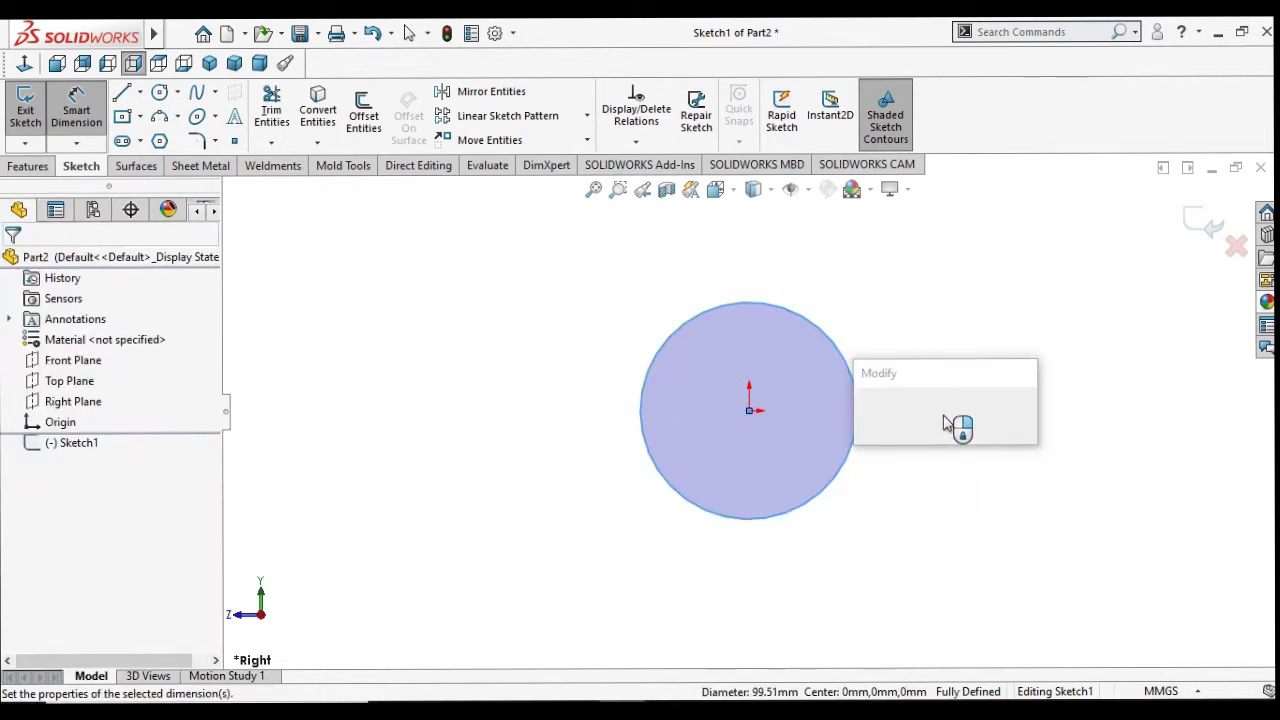
text(50)
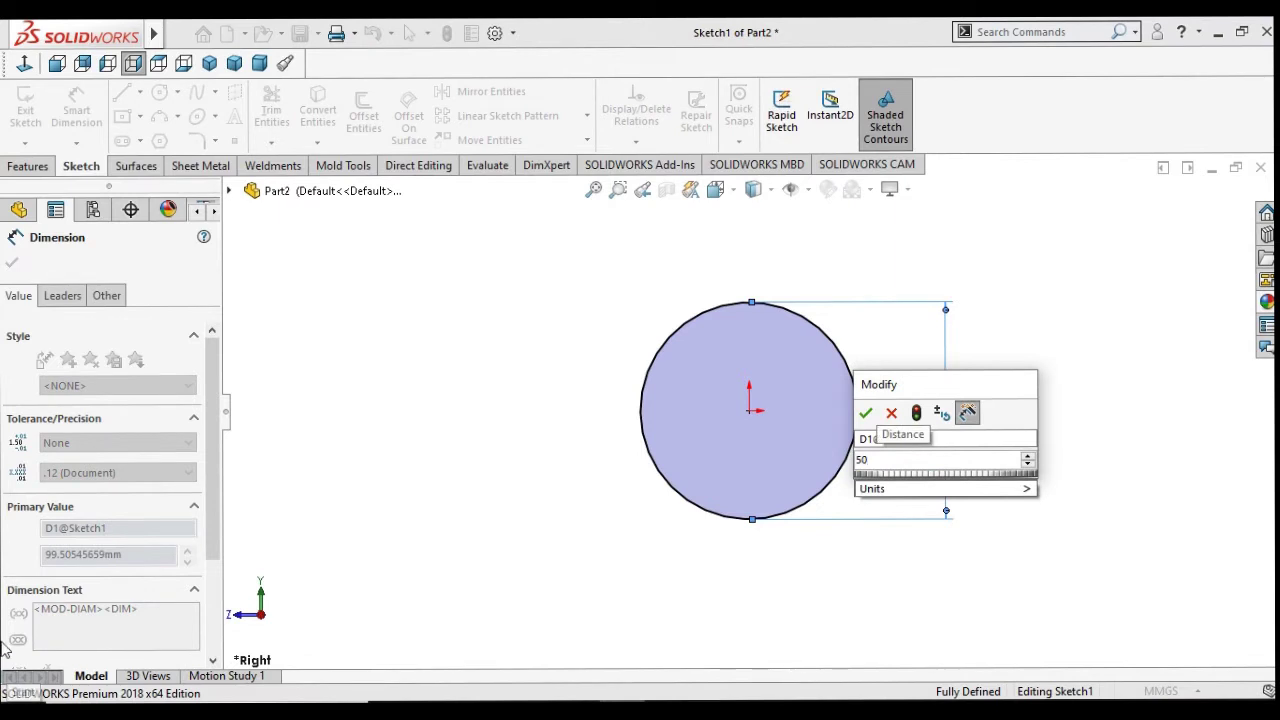
click(866, 414)
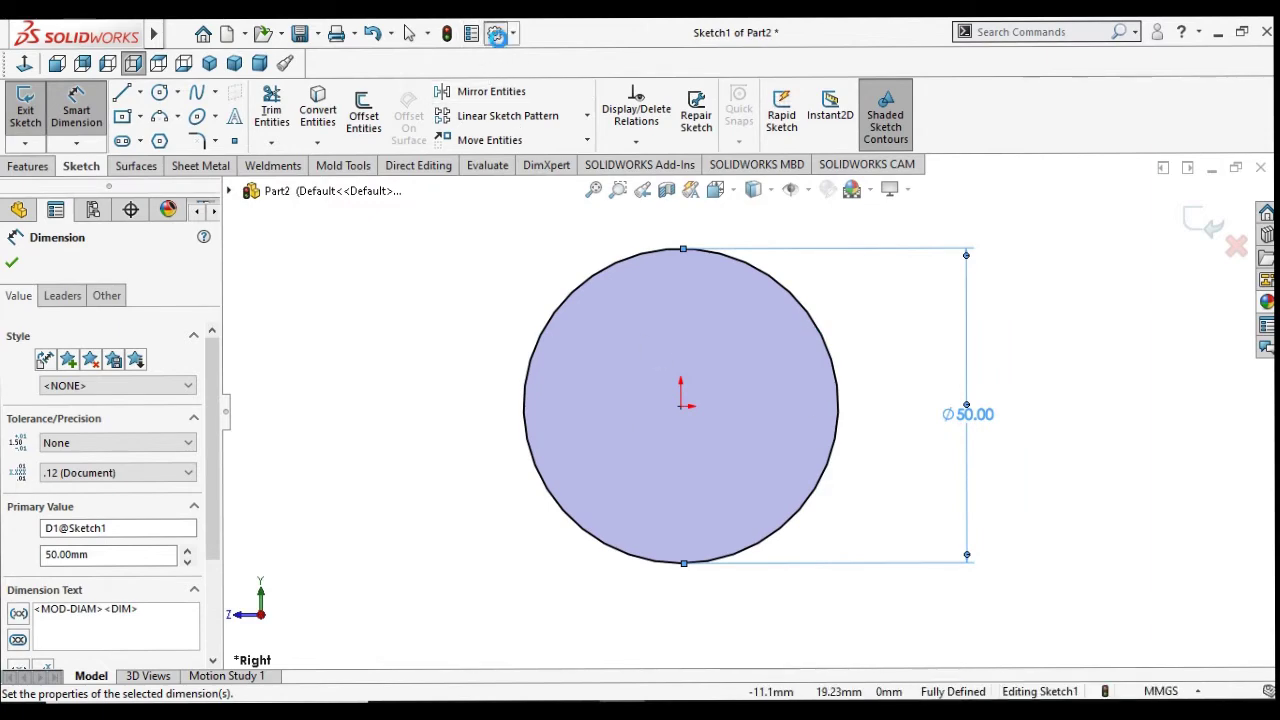
click(497, 34)
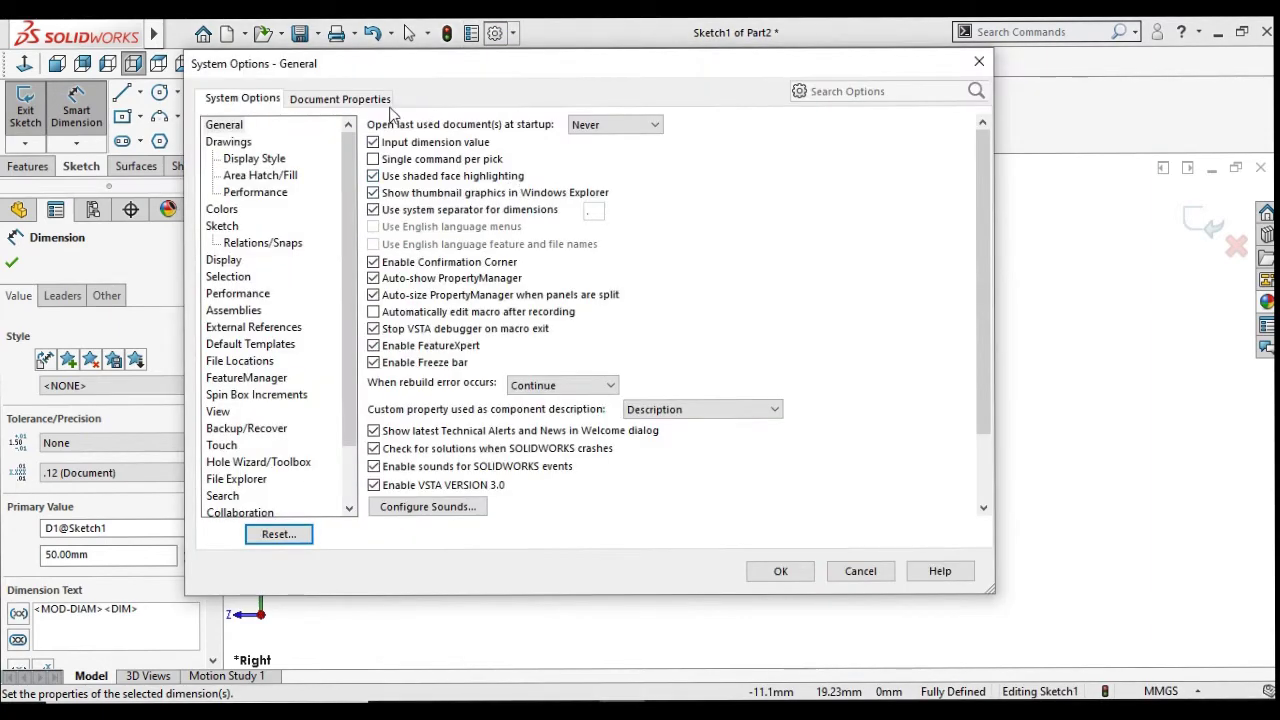
Step: Set the part's shaded and wireframe image quality sliders both to maximum
click(366, 100)
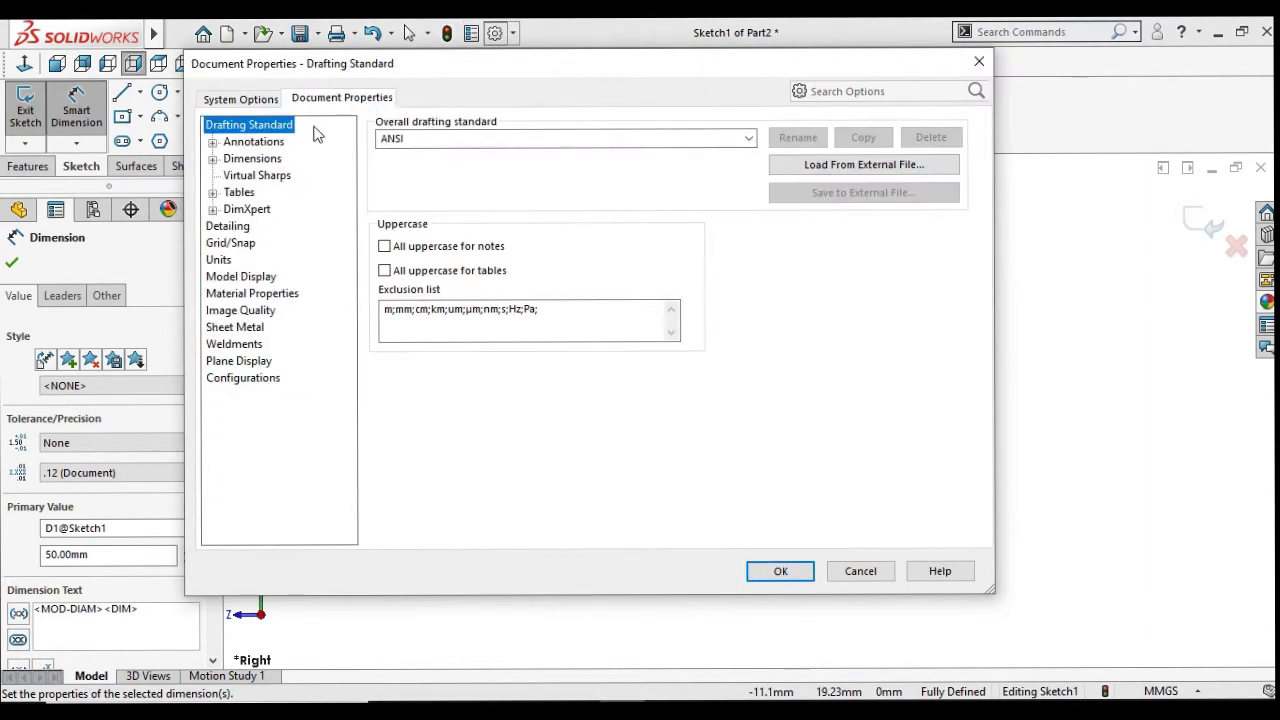
click(240, 310)
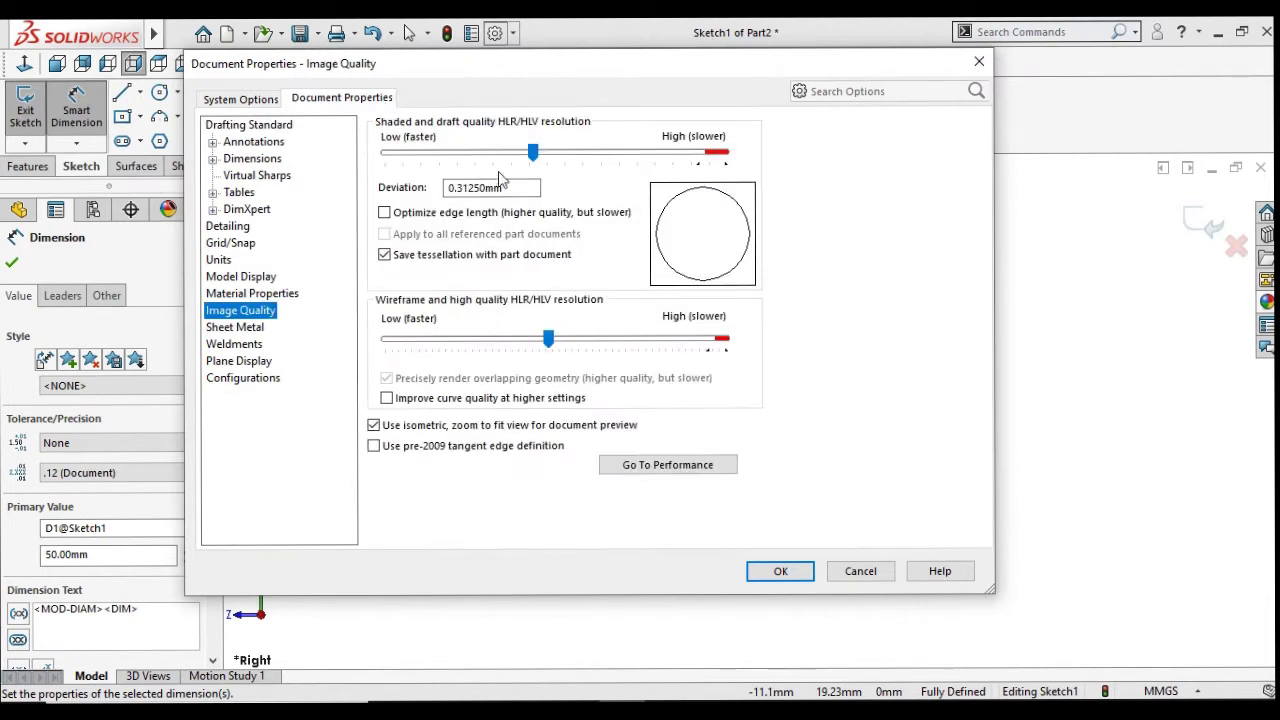
drag(533, 152, 725, 152)
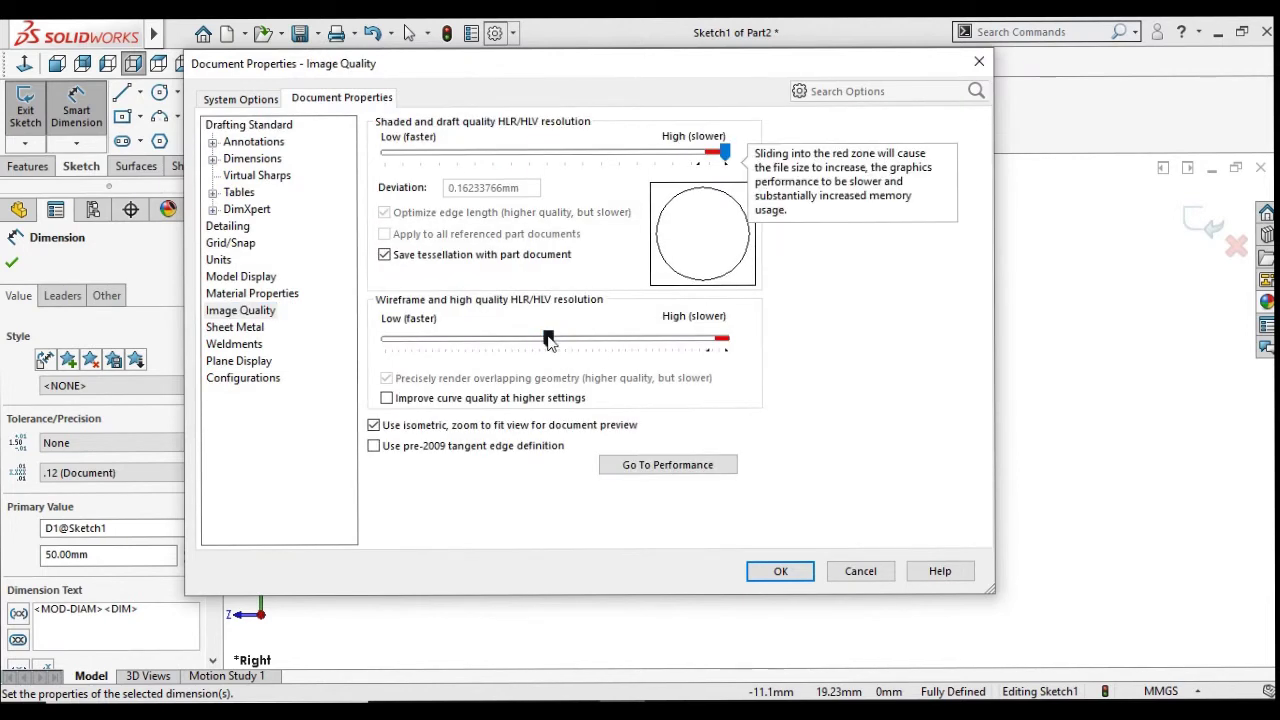
drag(548, 341, 725, 340)
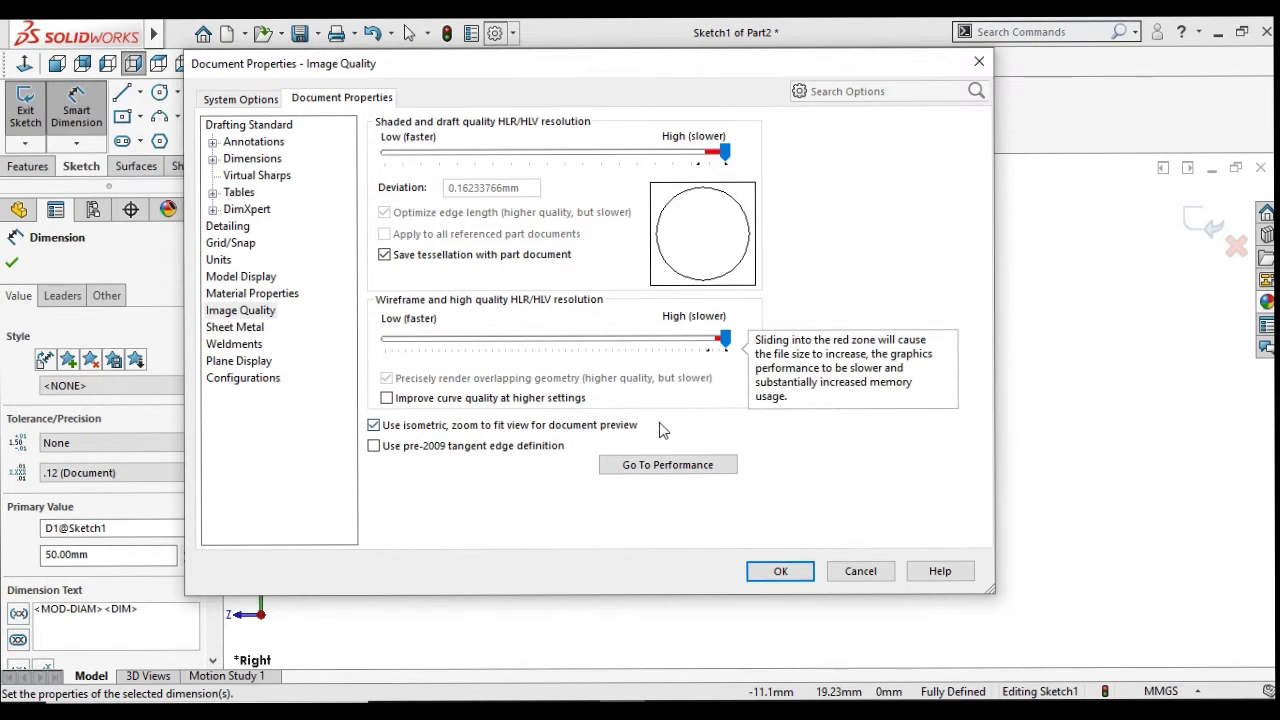
click(782, 571)
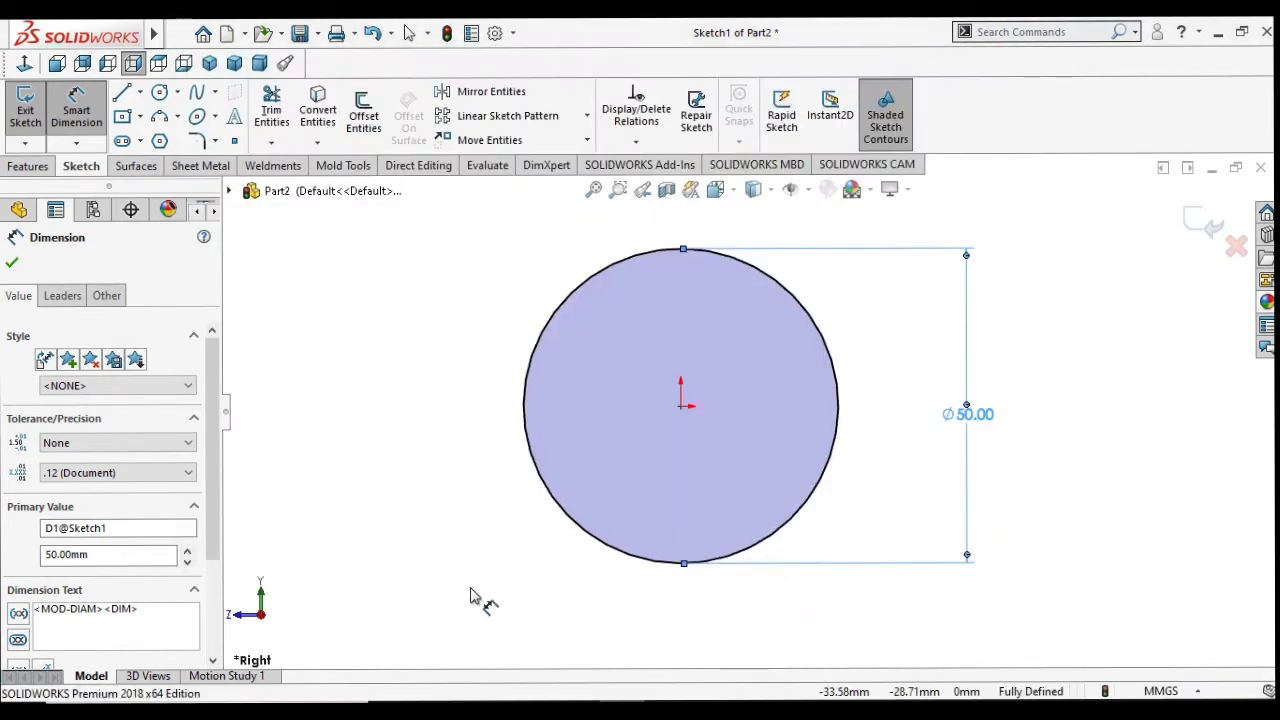
Step: Extrude the Ø50 circle as a Blind boss 62 mm deep, entered as 380-318
scroll(828, 455, down, 1)
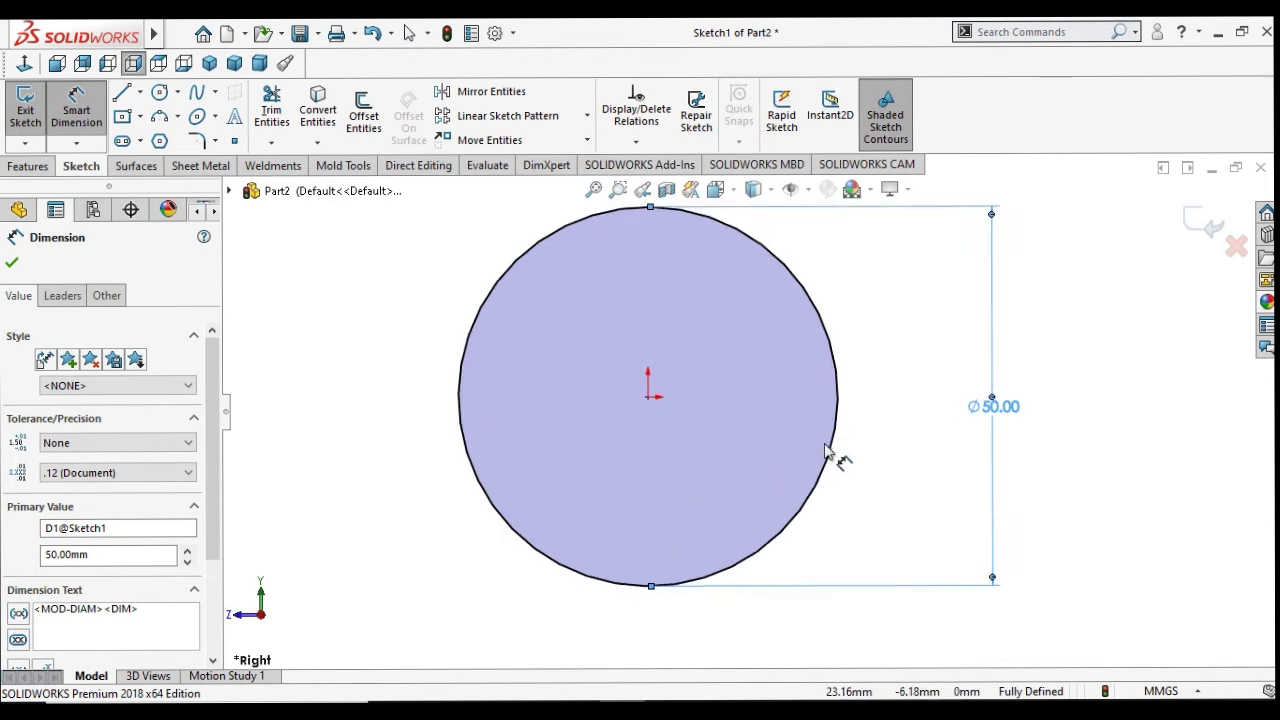
scroll(825, 452, up, 1)
click(12, 262)
click(38, 167)
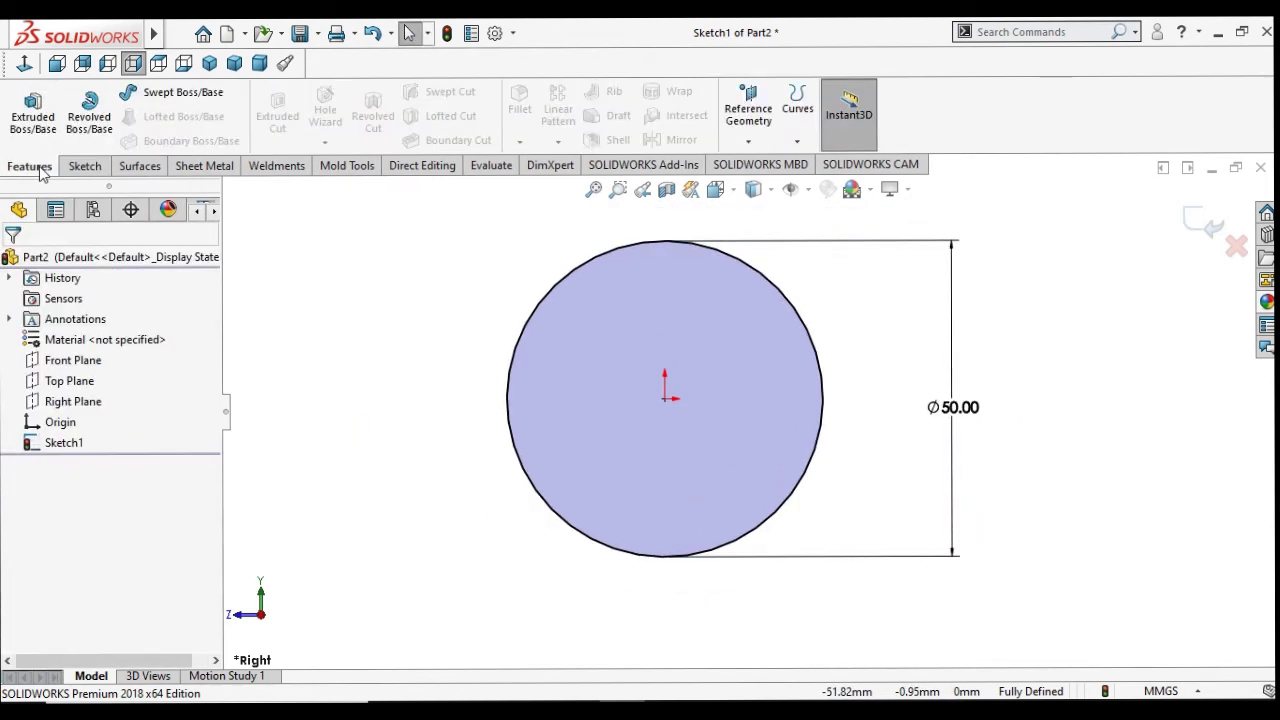
click(33, 115)
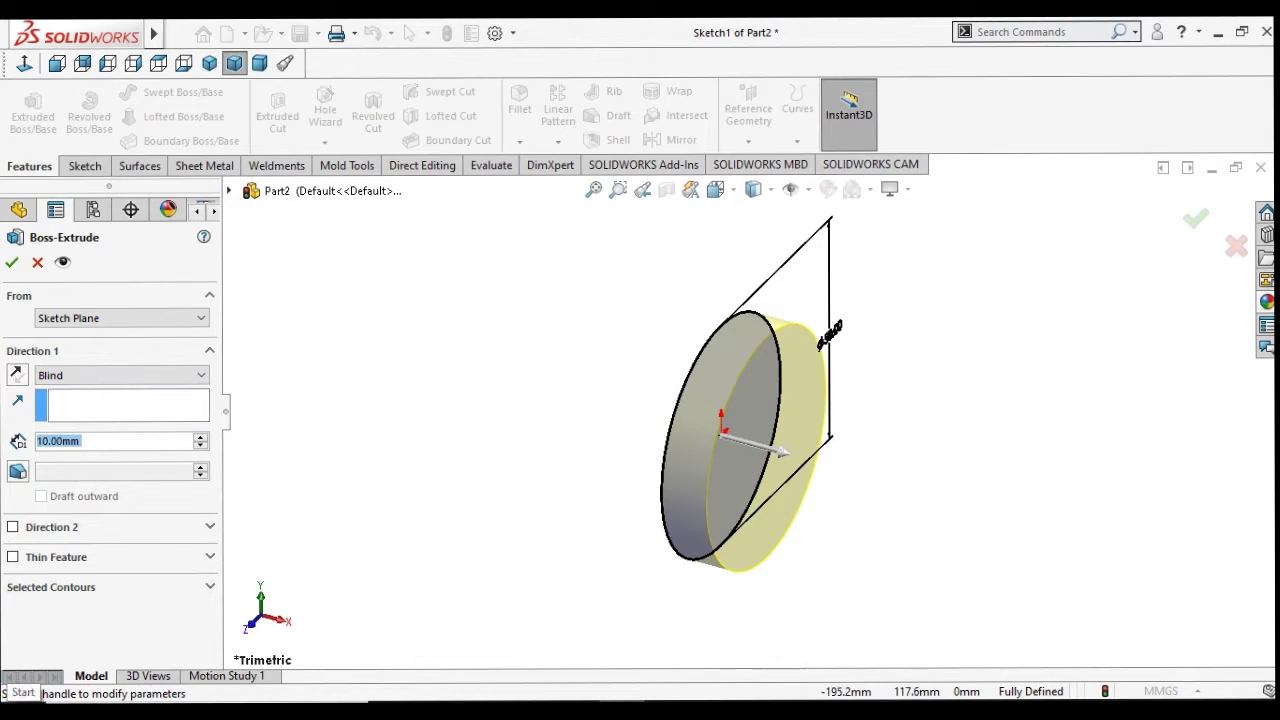
text(380)
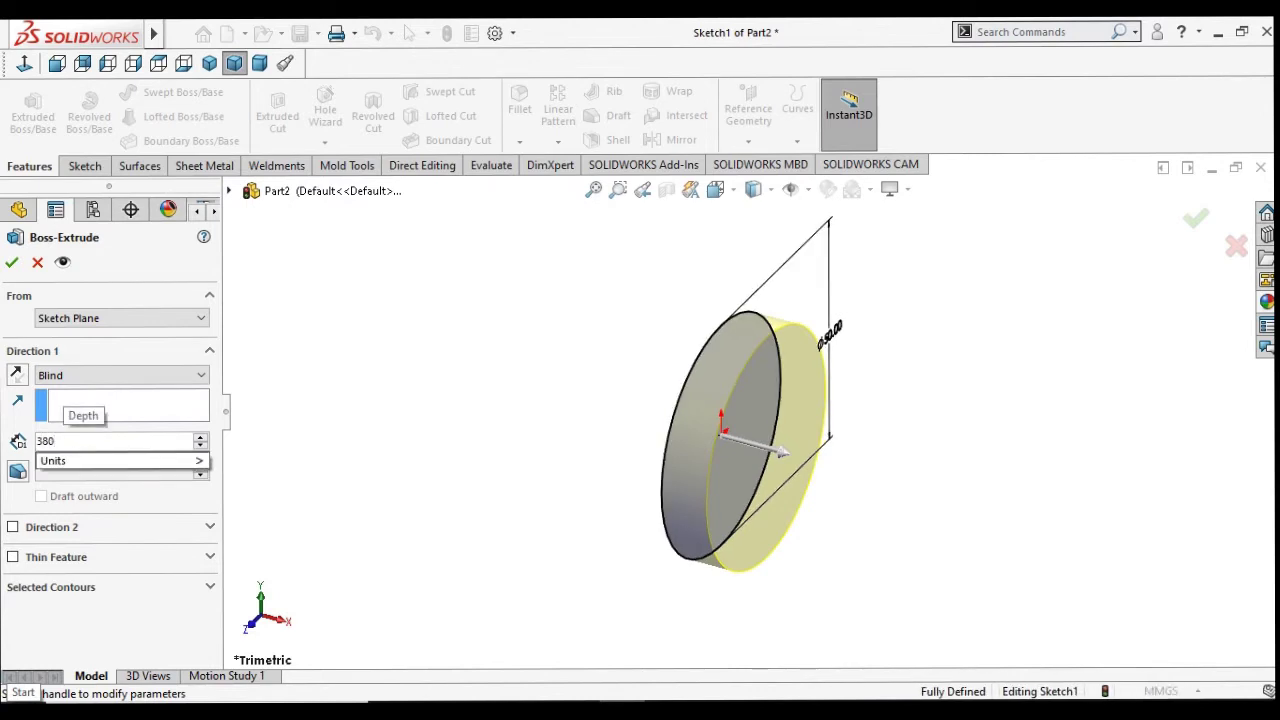
text(-)
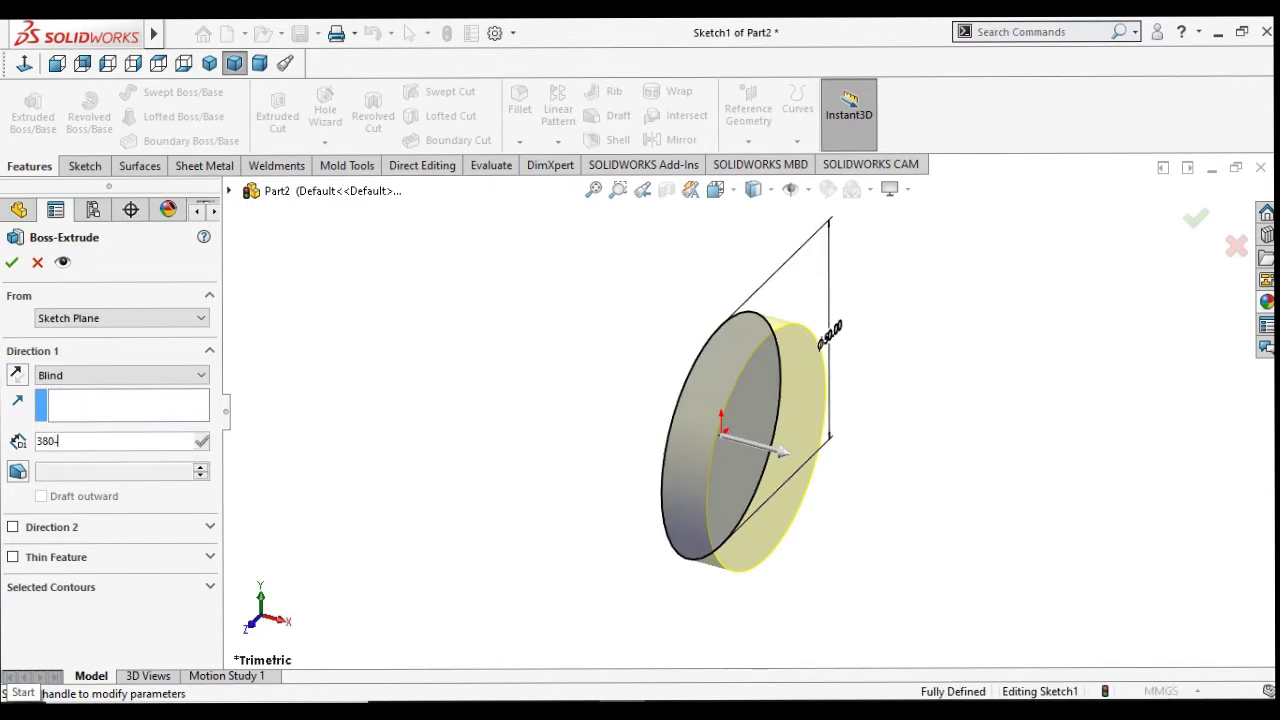
text(318)
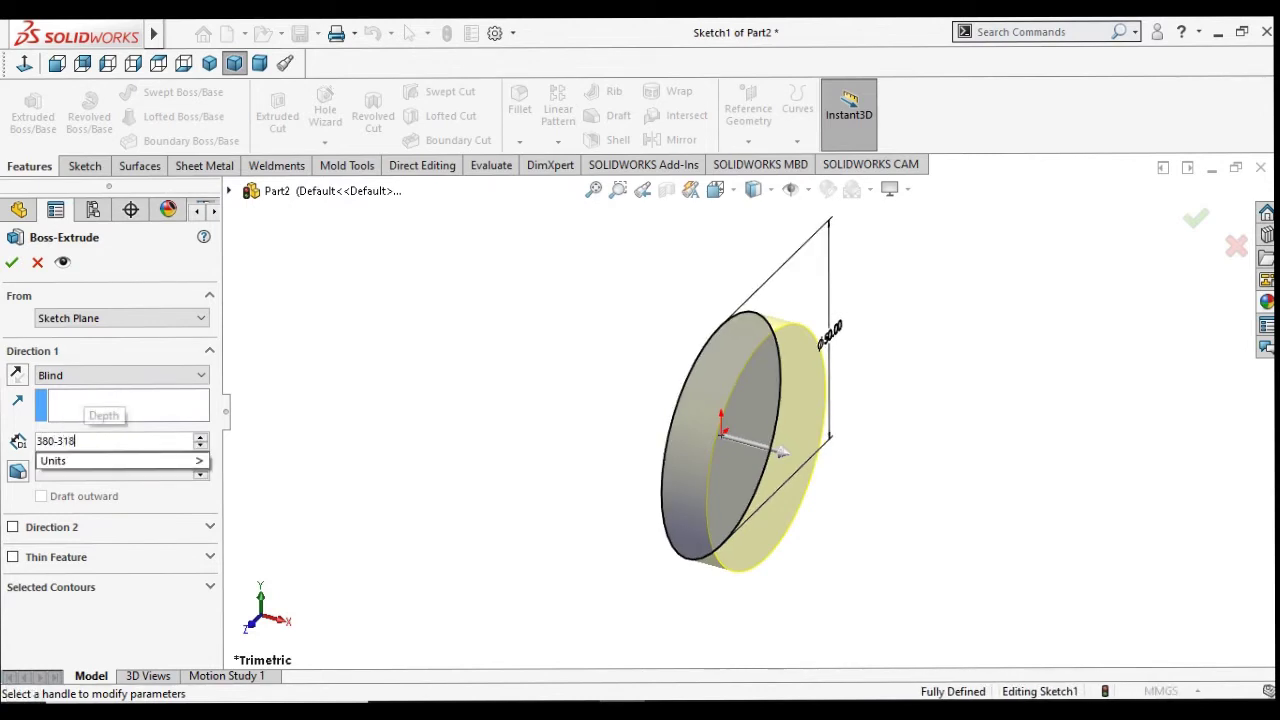
key(Return)
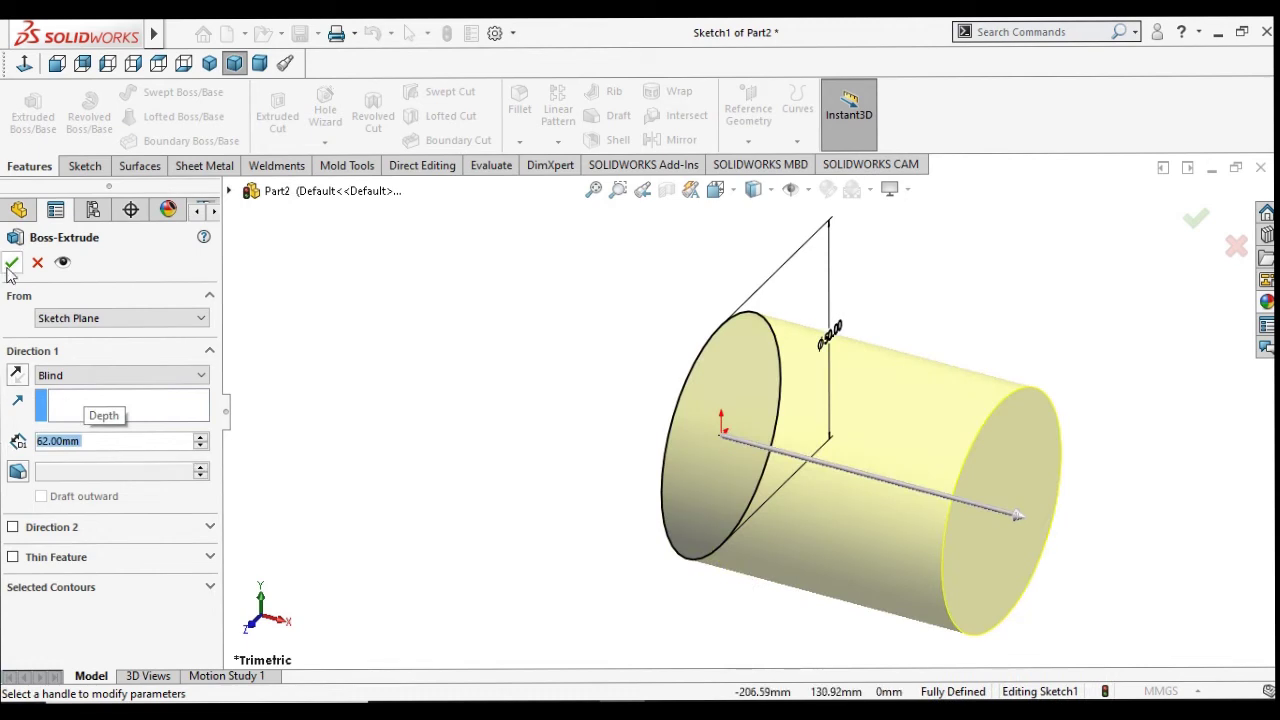
click(9, 266)
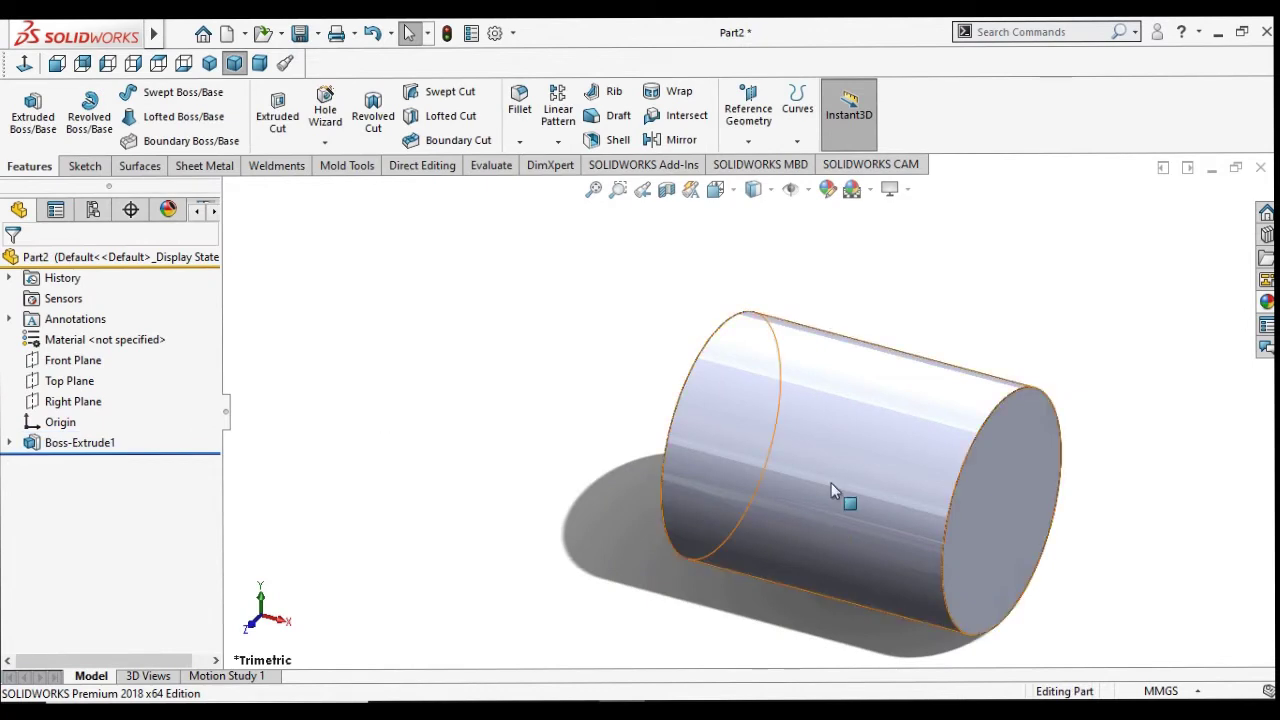
Step: Start a sketch on the cylinder's end face and draw a circle at the origin
click(962, 514)
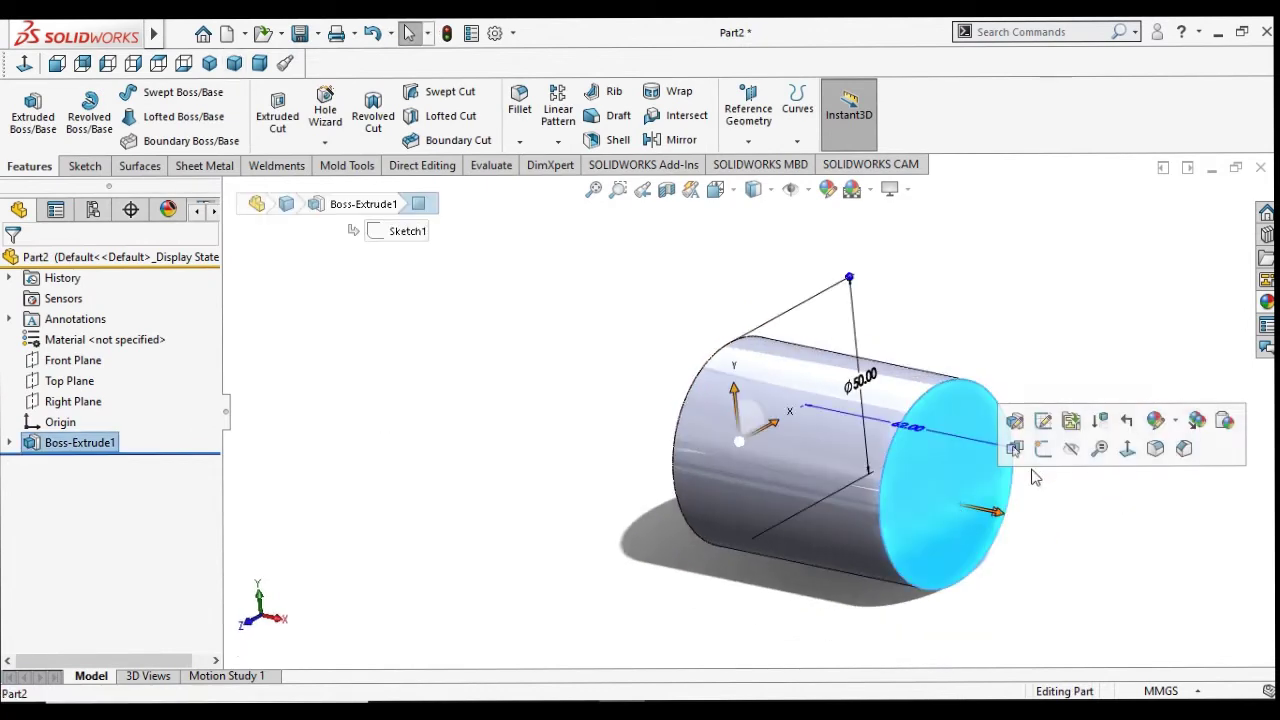
click(1014, 449)
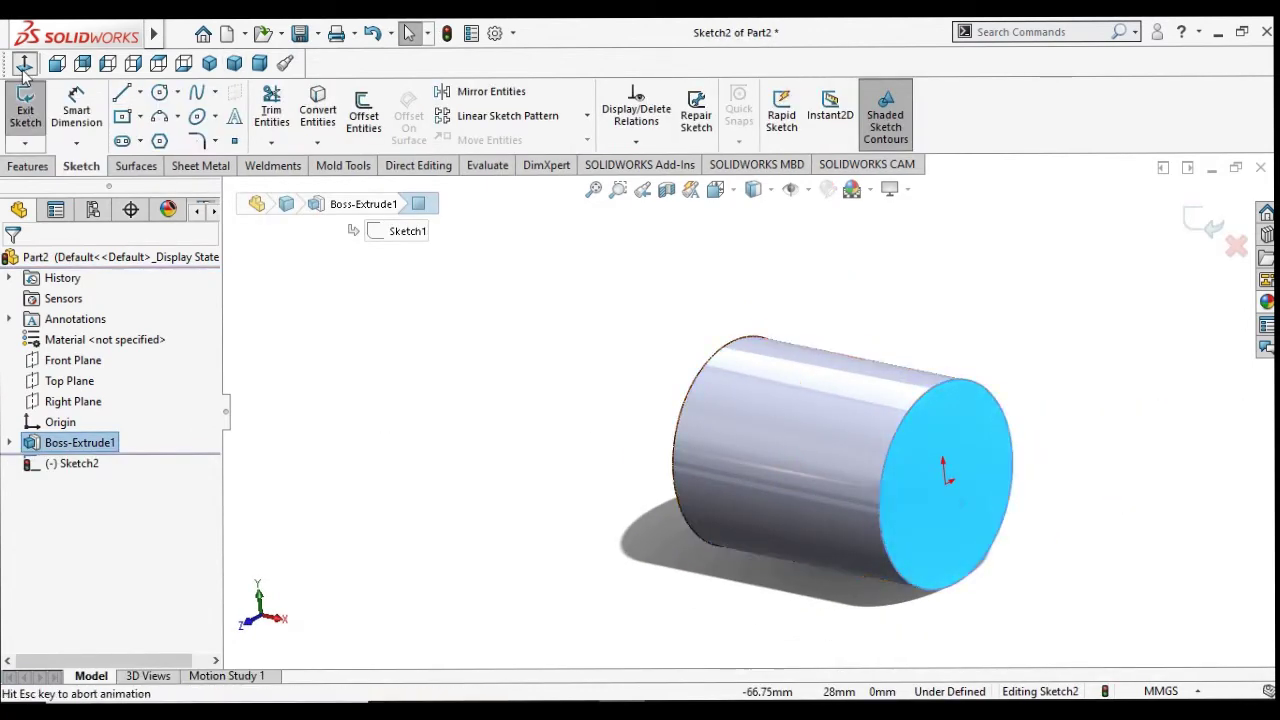
click(159, 91)
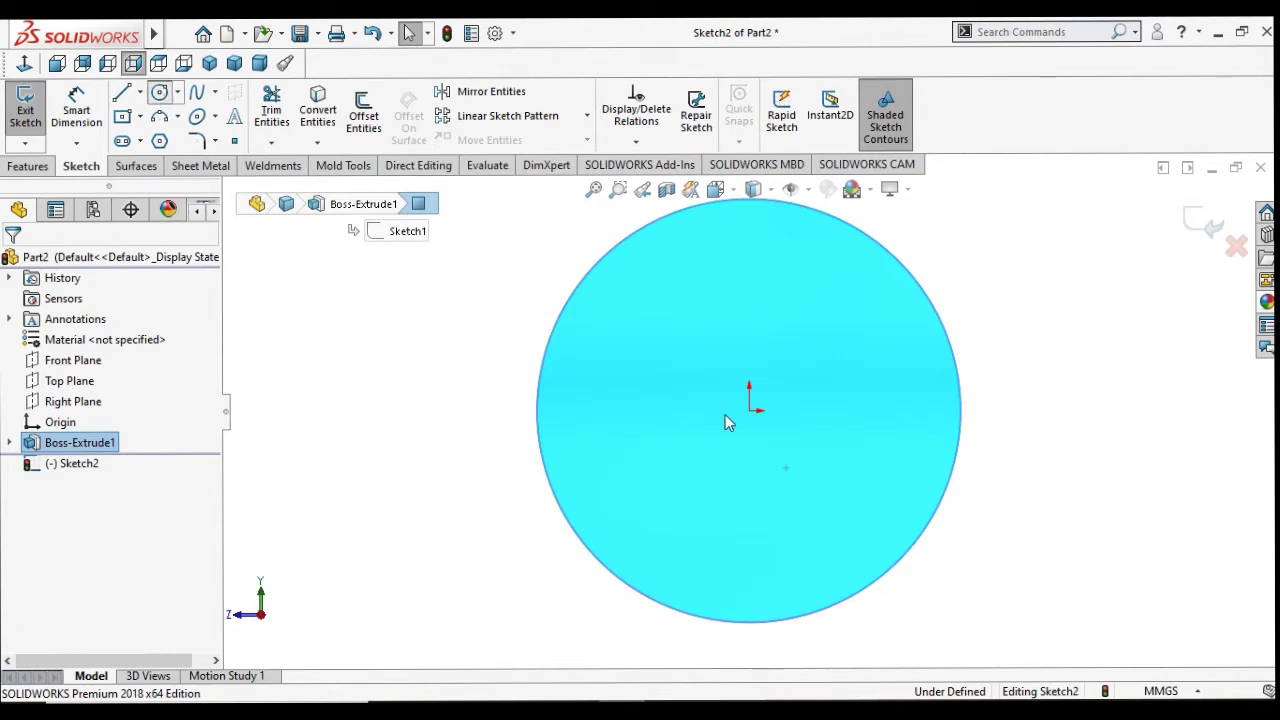
click(749, 410)
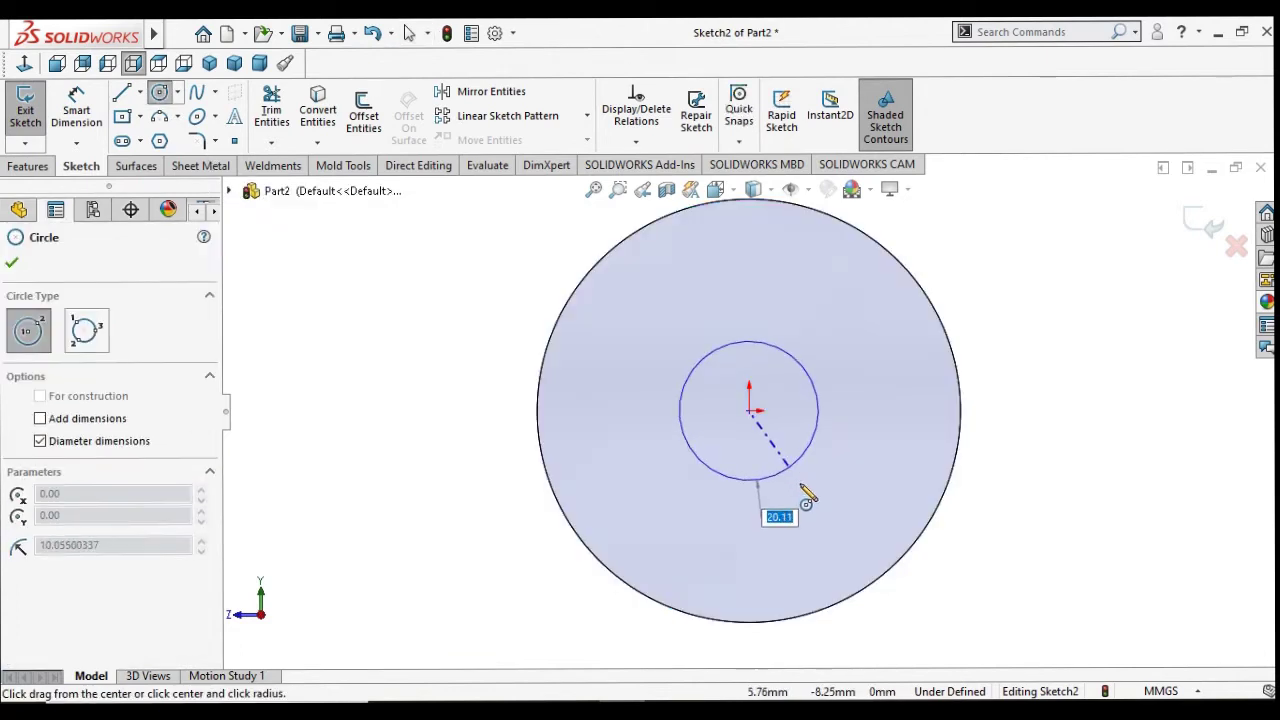
click(837, 546)
right_click(837, 546)
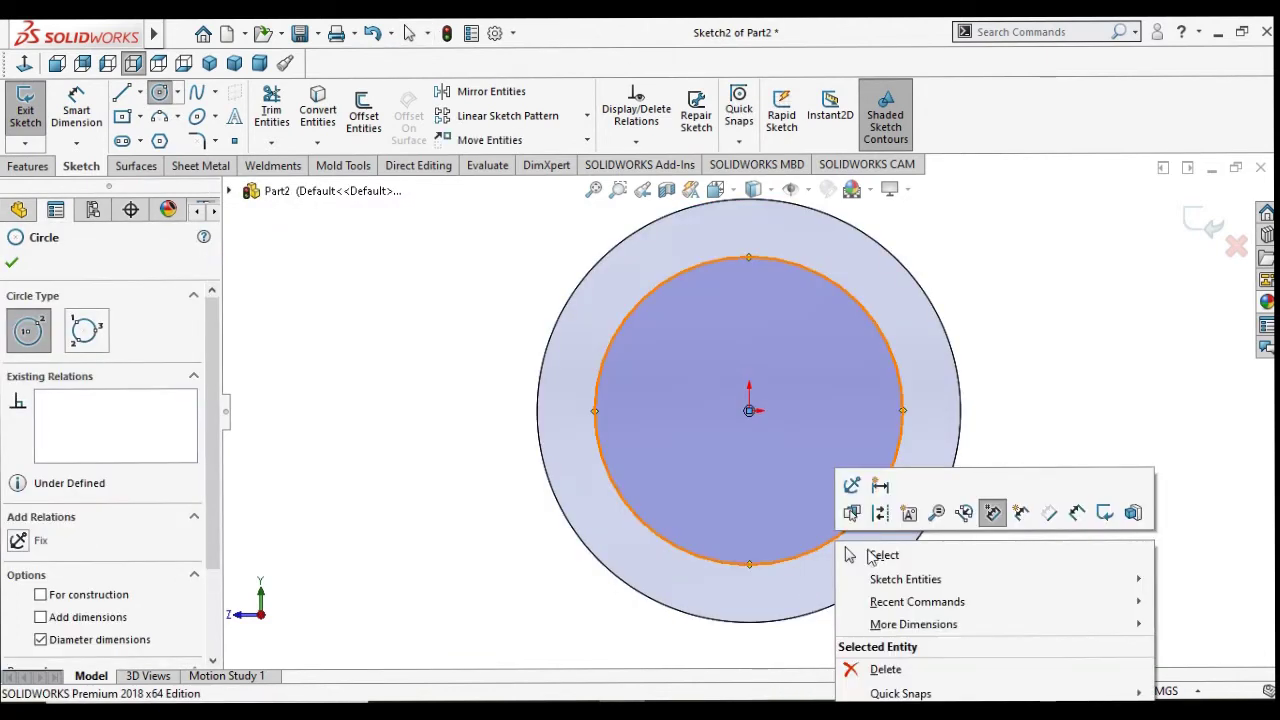
click(878, 551)
key(Escape)
Step: Dimension the new circle to a 47 mm diameter
click(906, 437)
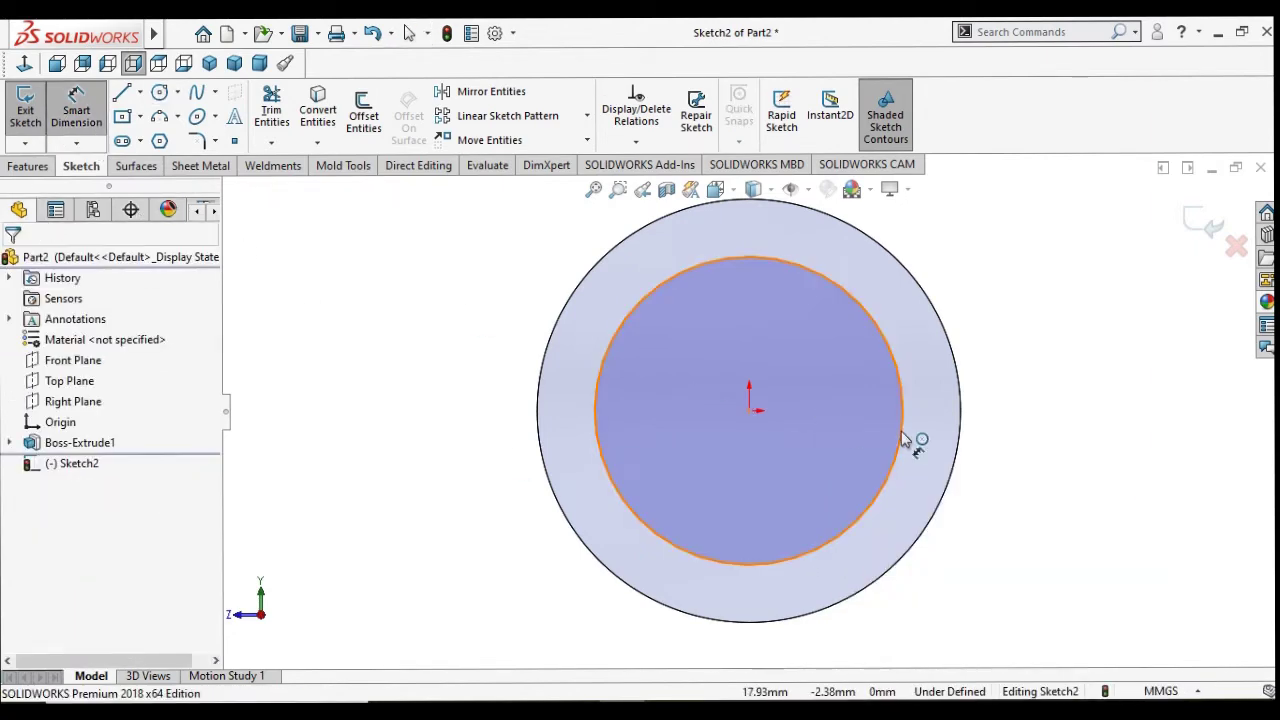
click(1037, 408)
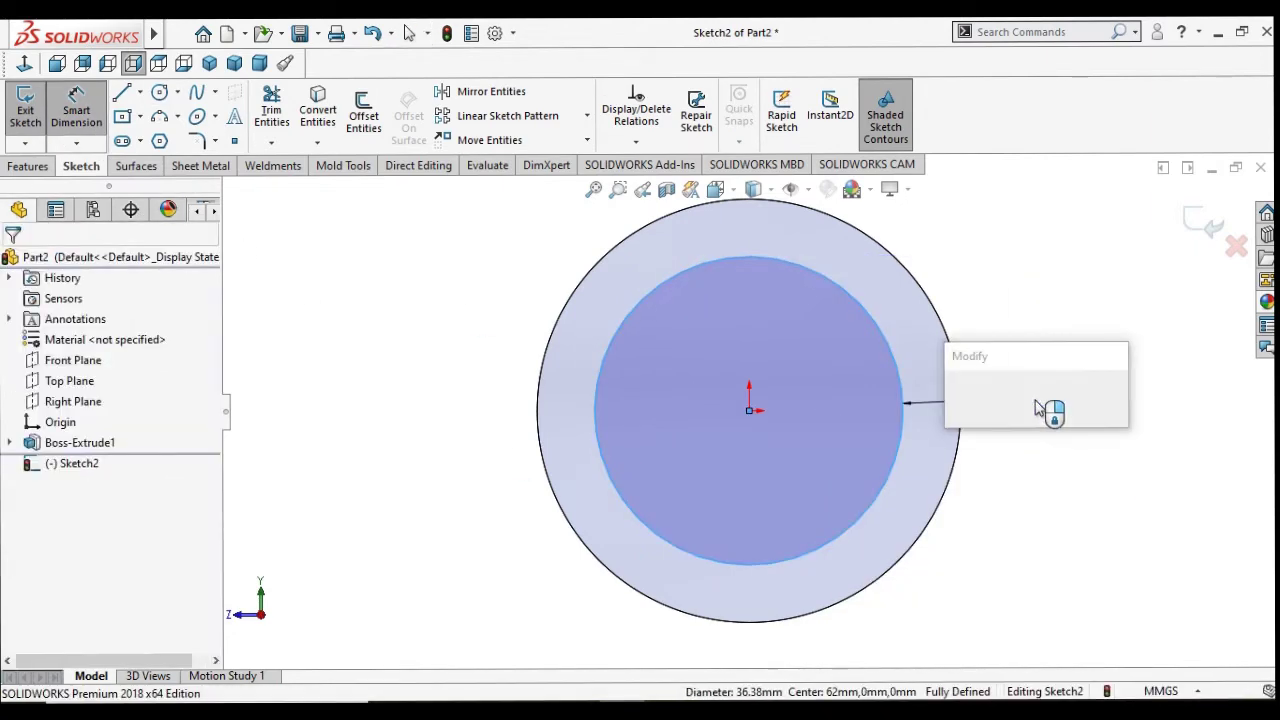
text(47)
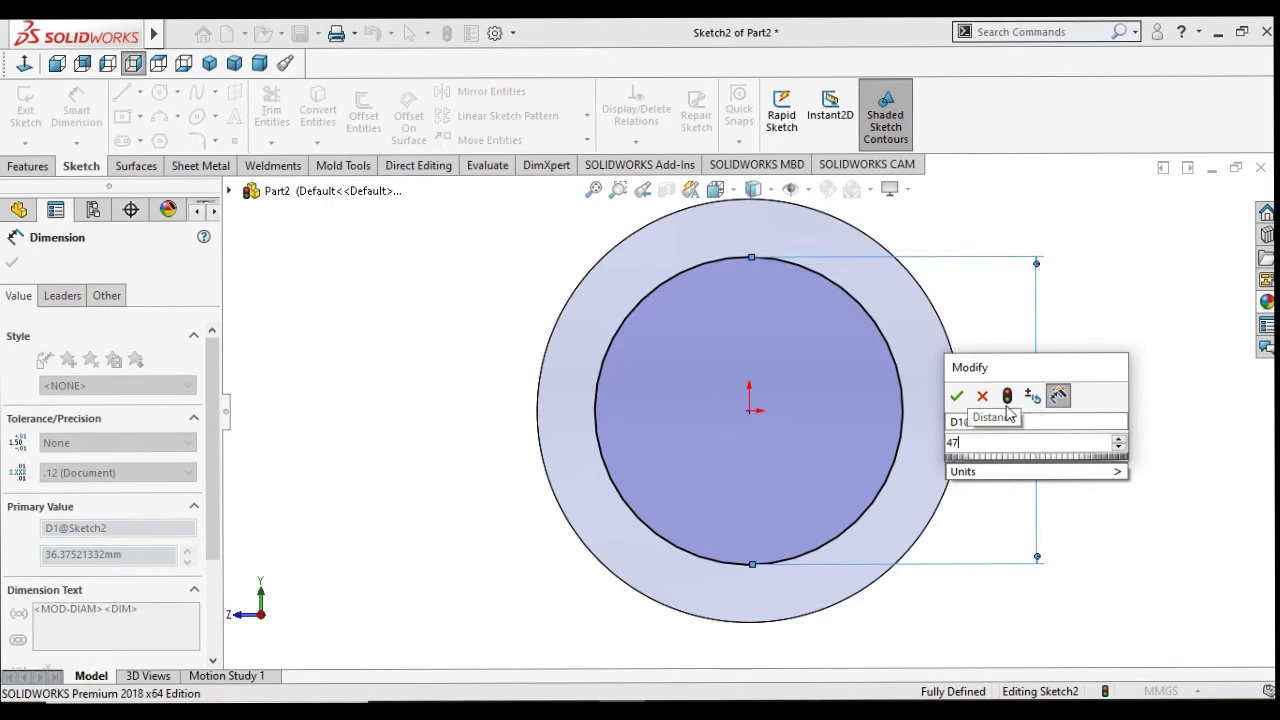
click(957, 399)
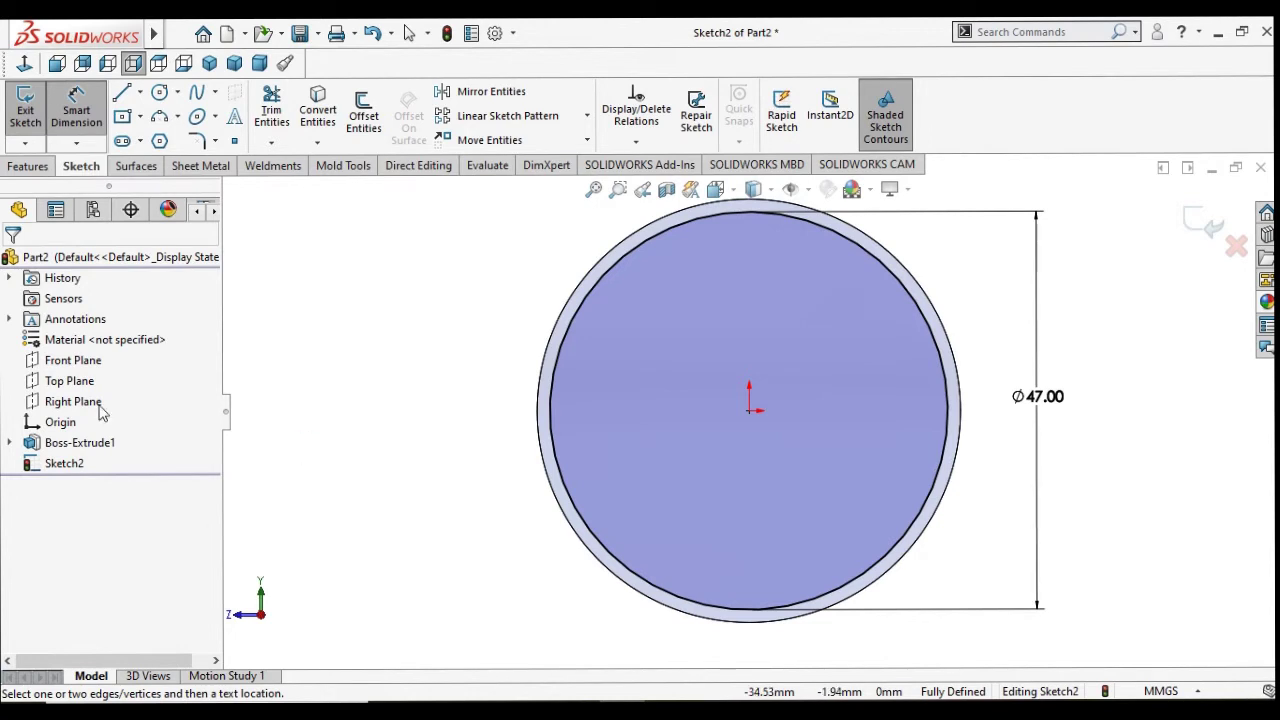
click(27, 165)
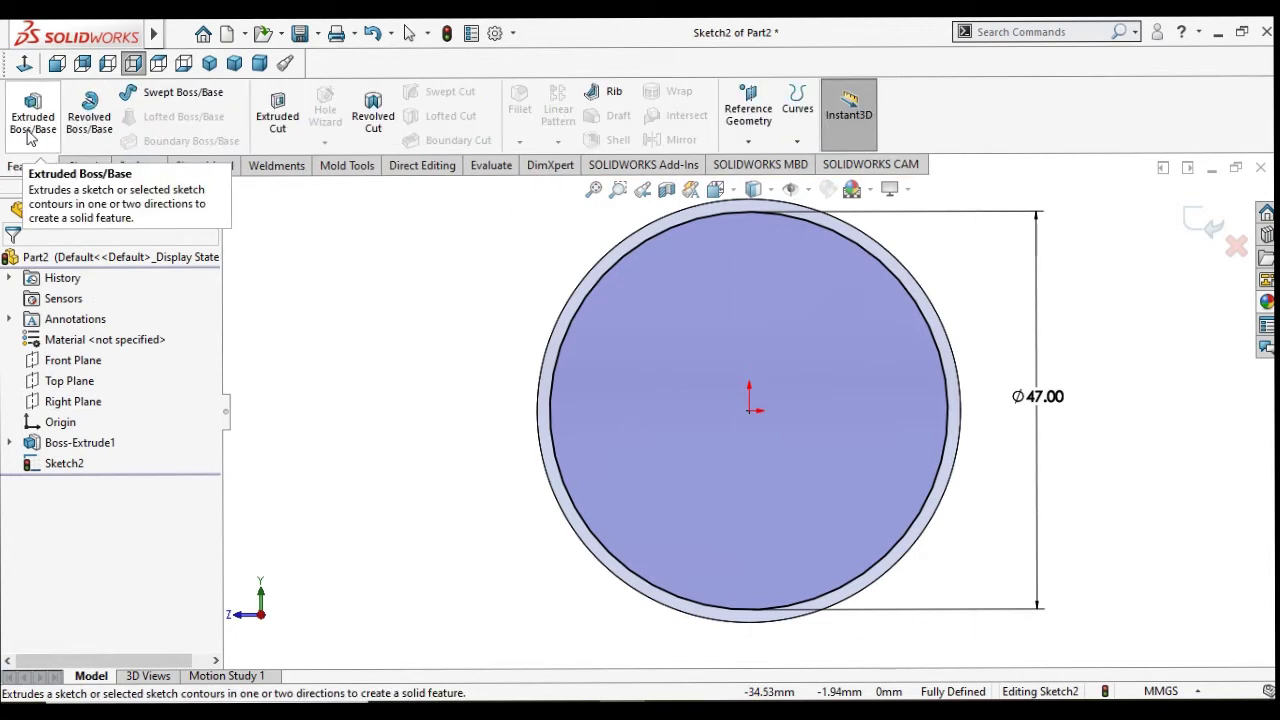
Step: Extrude the Ø47 circle 305 mm Blind into a shaft on the cylinder
click(30, 137)
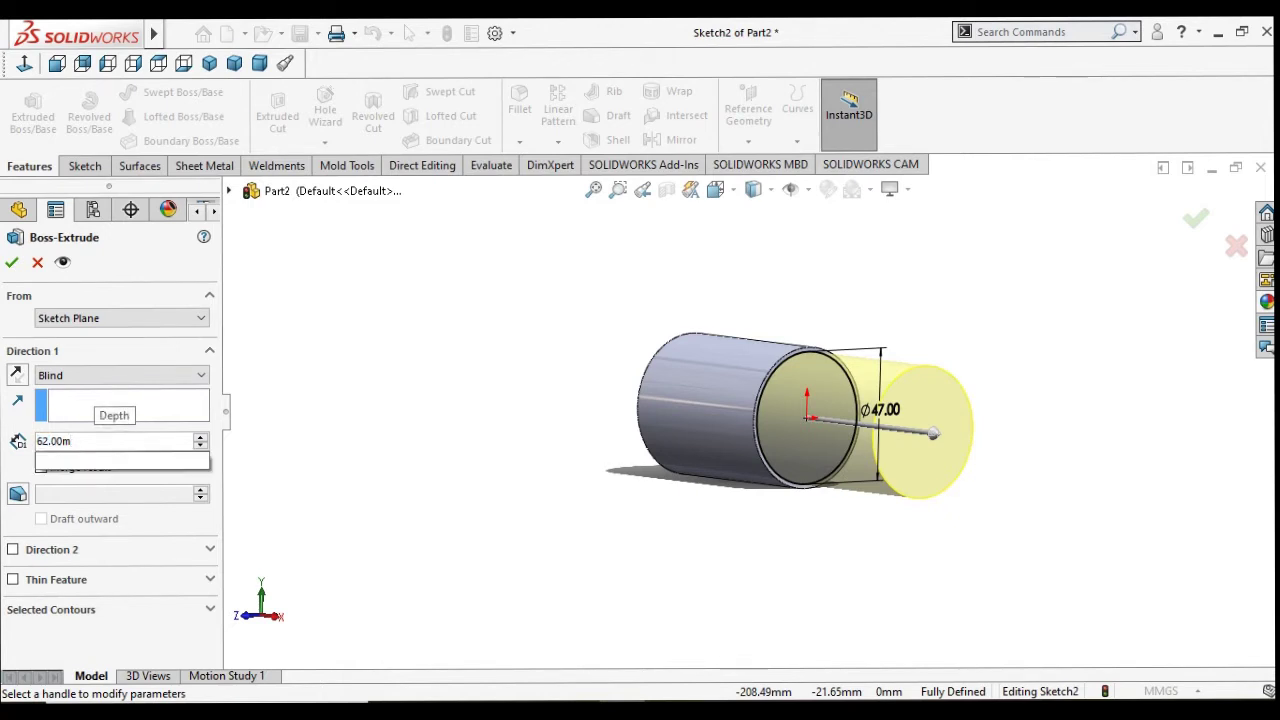
key(BackSpace)
key(BackSpace)
key(BackSpace)
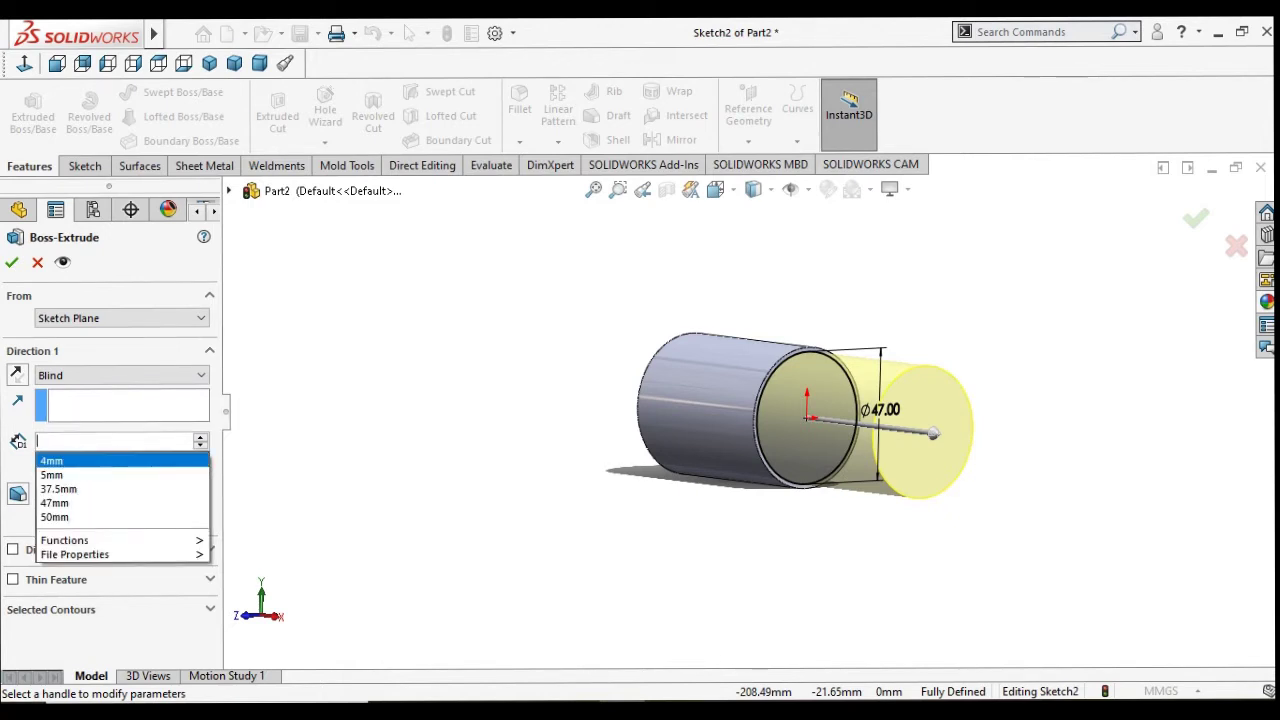
text(30)
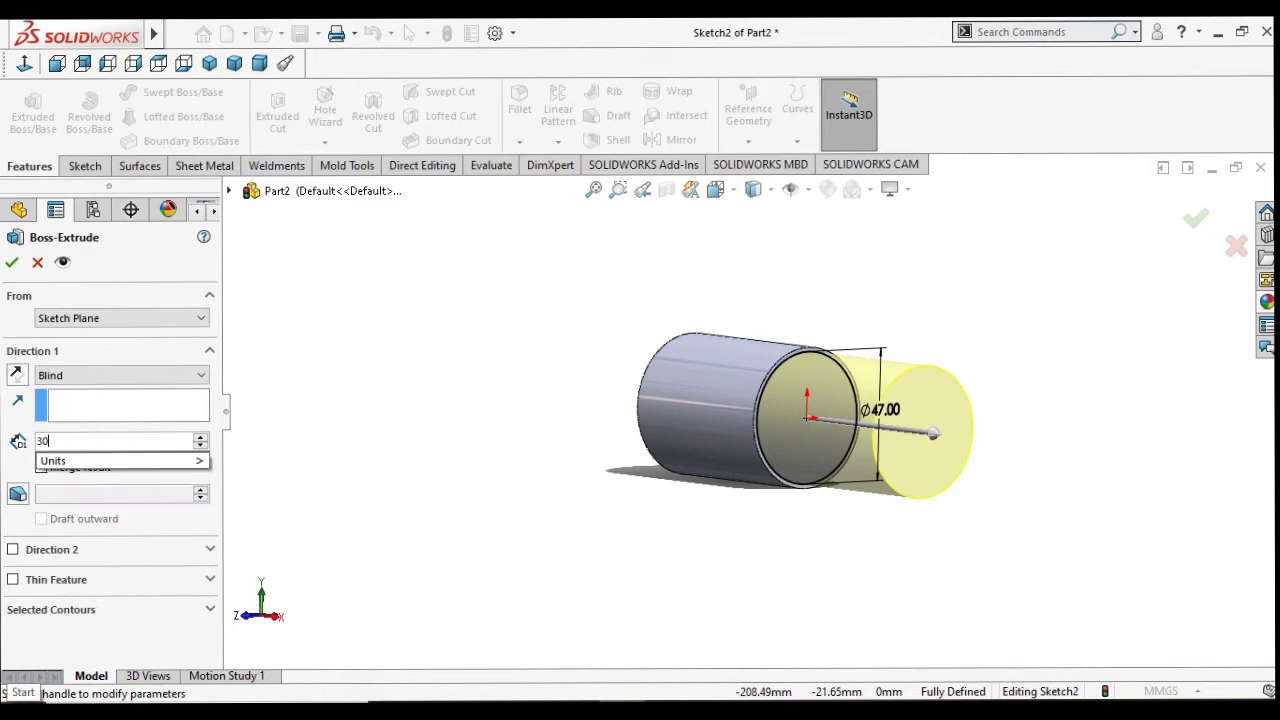
text(5.00mm)
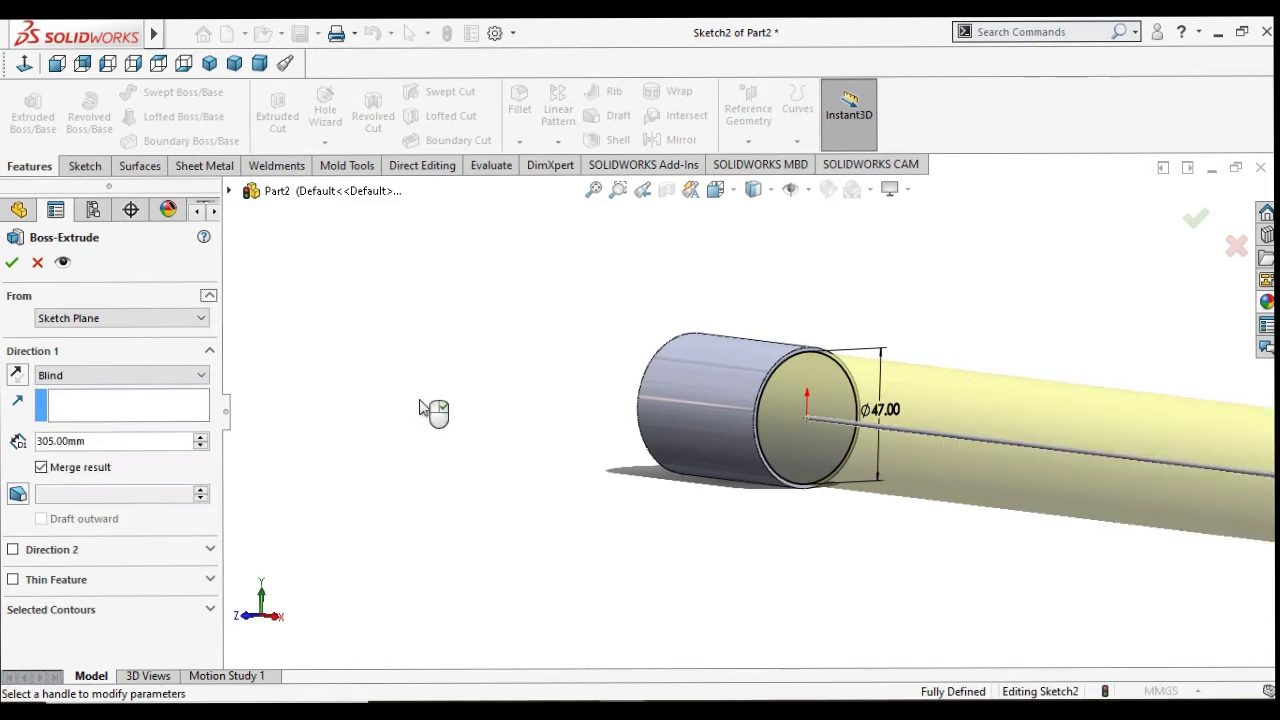
key(Return)
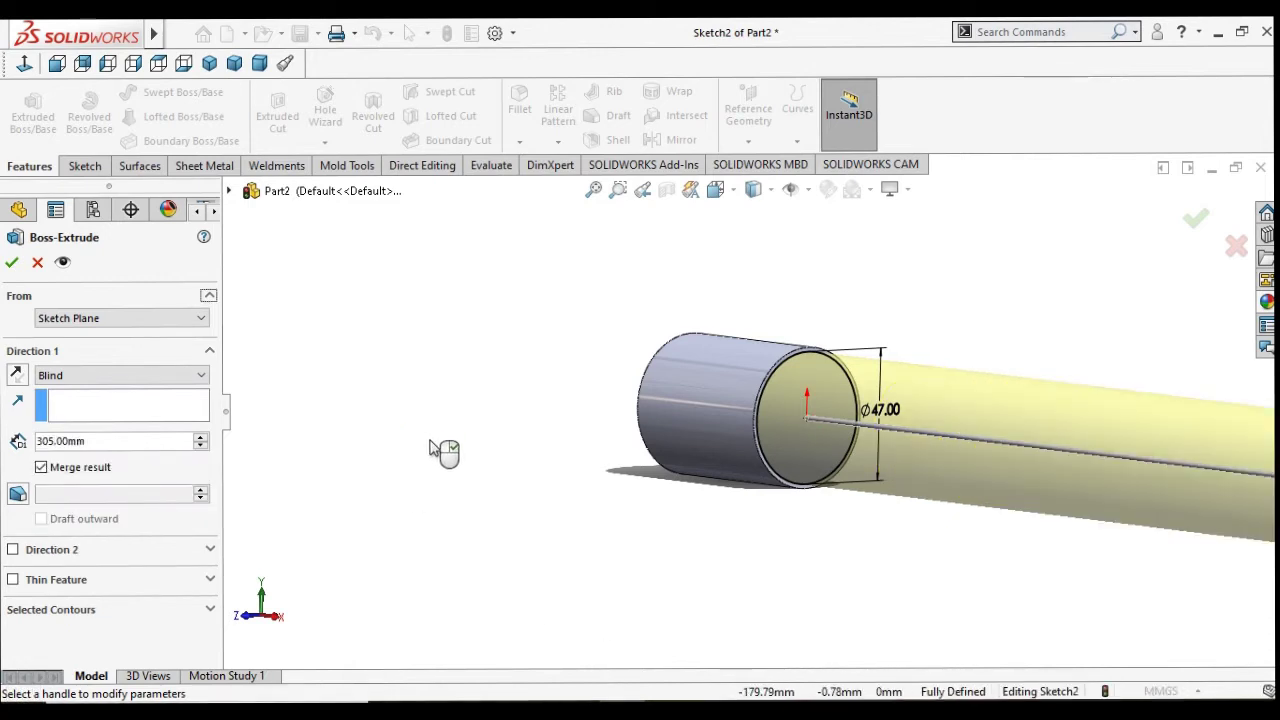
scroll(440, 447, up, 3)
scroll(957, 397, up, 2)
scroll(937, 403, down, 2)
scroll(809, 488, up, 1)
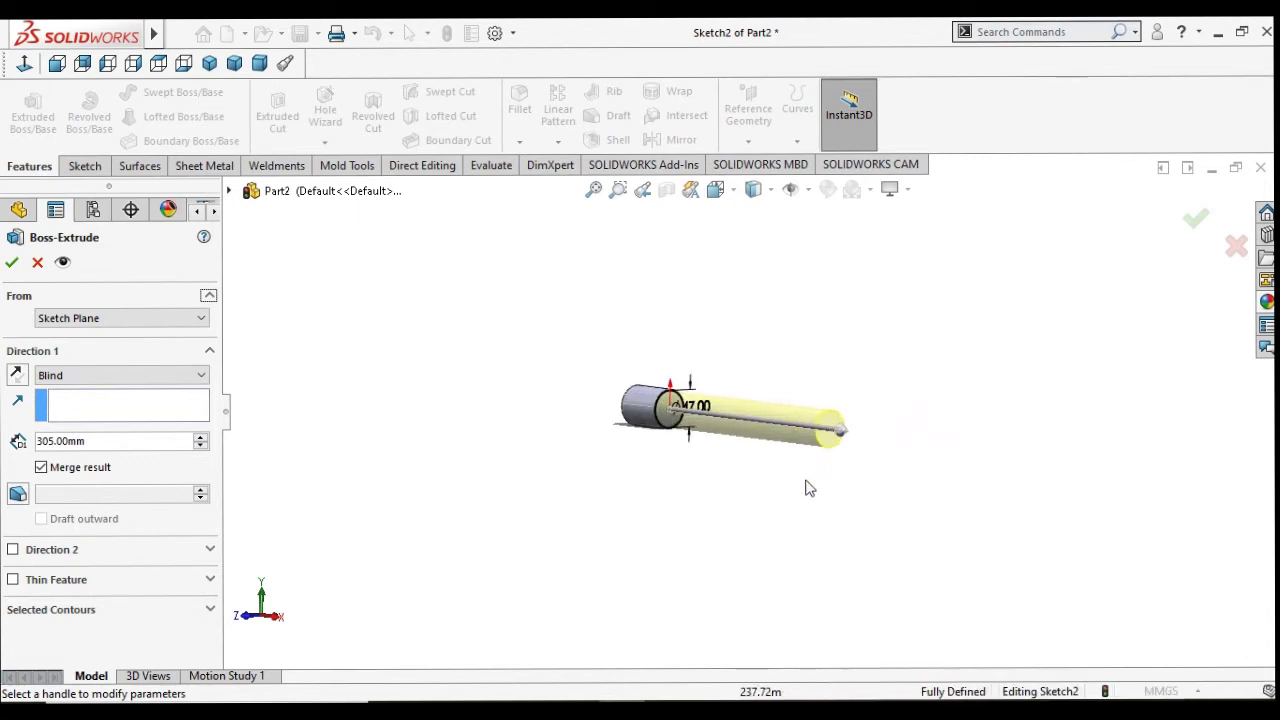
scroll(814, 447, down, 3)
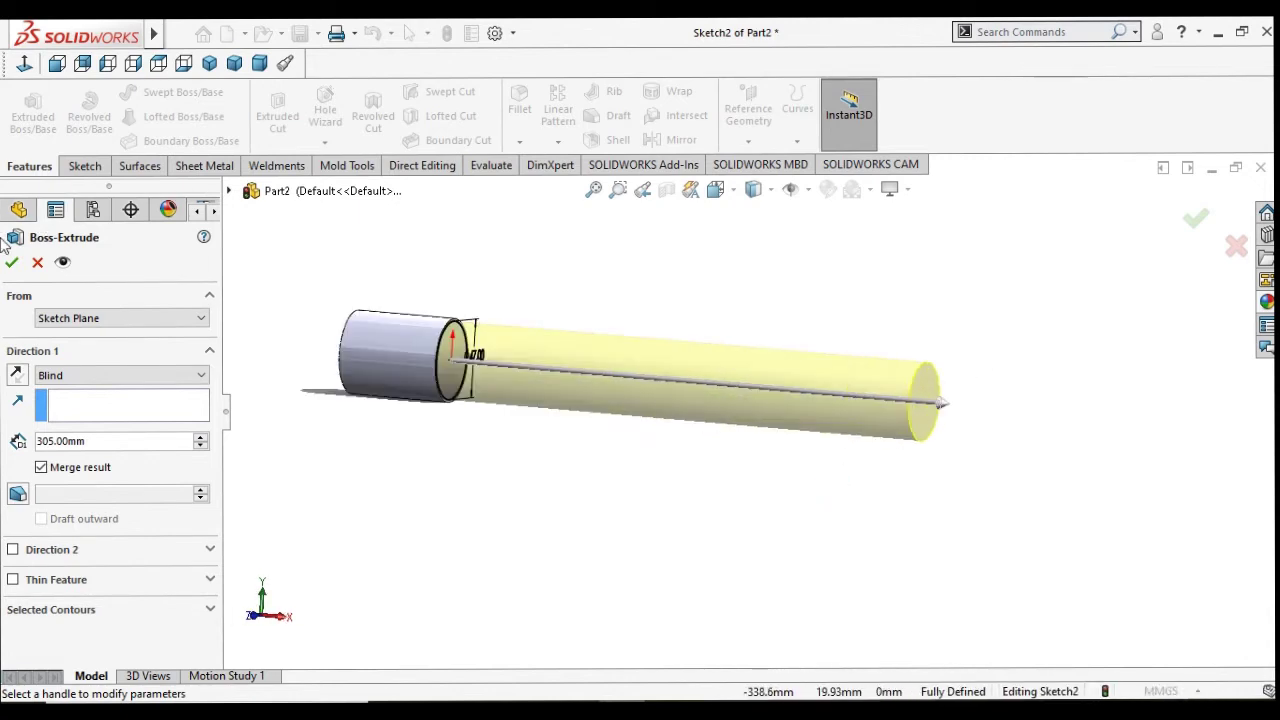
click(12, 264)
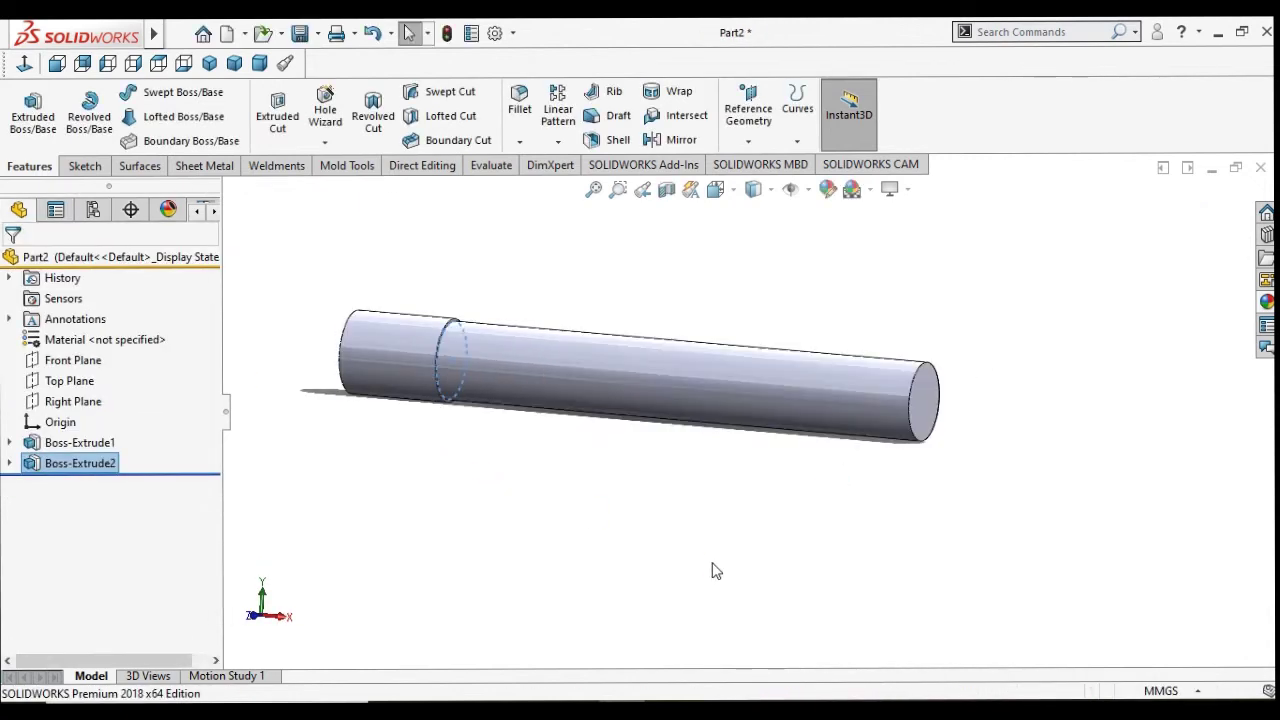
mouse_move(697, 571)
middle_down()
mouse_move(551, 509)
mouse_move(623, 389)
mouse_move(794, 449)
mouse_move(796, 514)
middle_up()
scroll(750, 480, up, 1)
Step: Start a sketch on the wide cylinder's end face and draw a circle at the origin
click(573, 393)
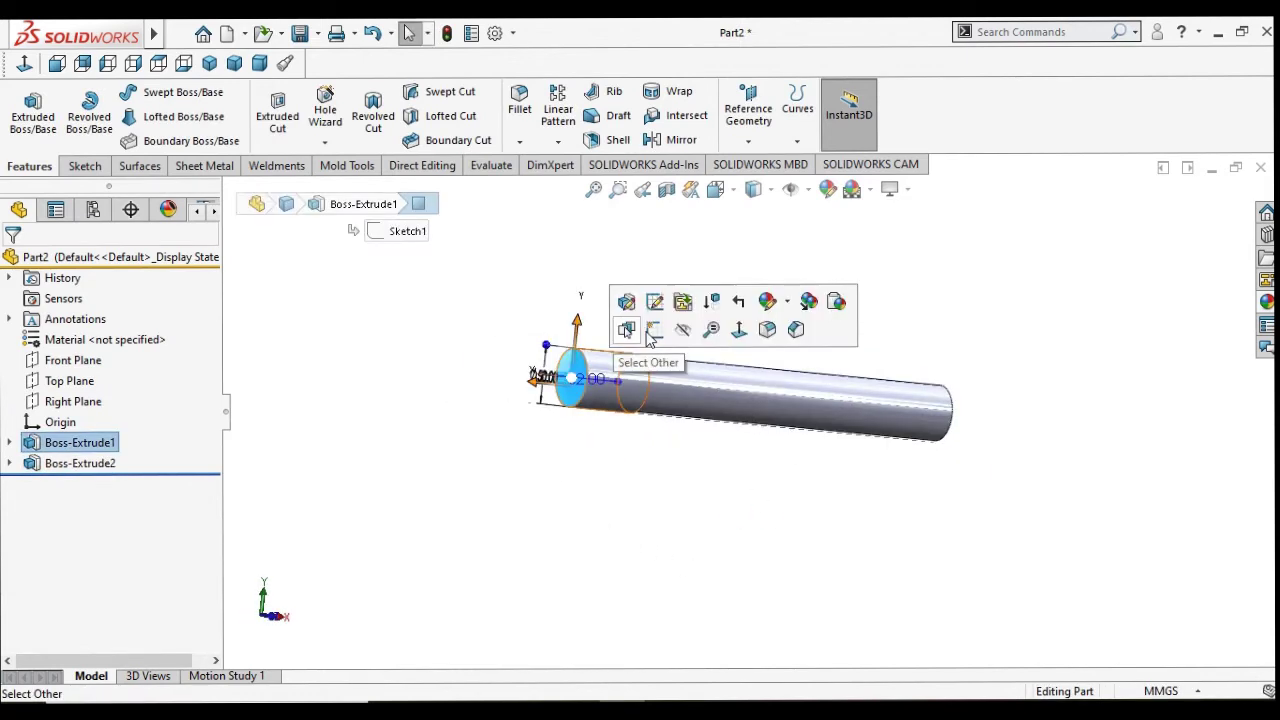
click(660, 335)
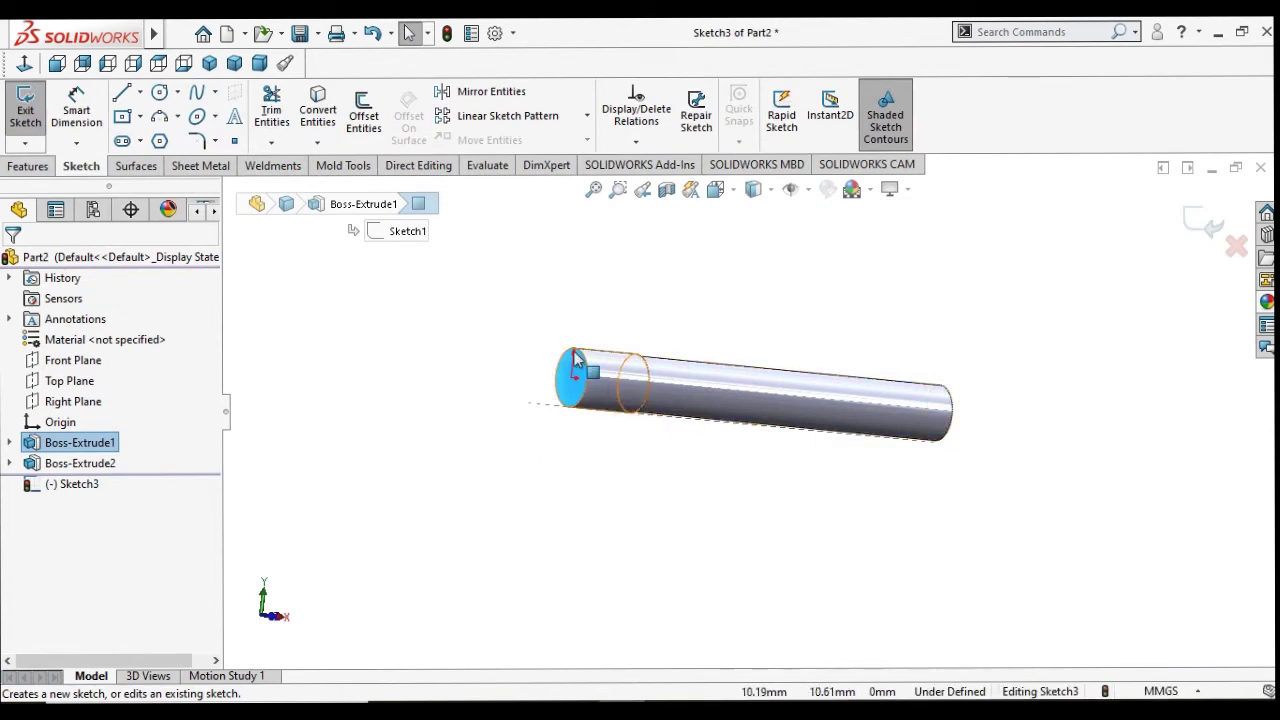
scroll(658, 408, down, 1)
scroll(651, 401, down, 2)
scroll(651, 401, down, 2)
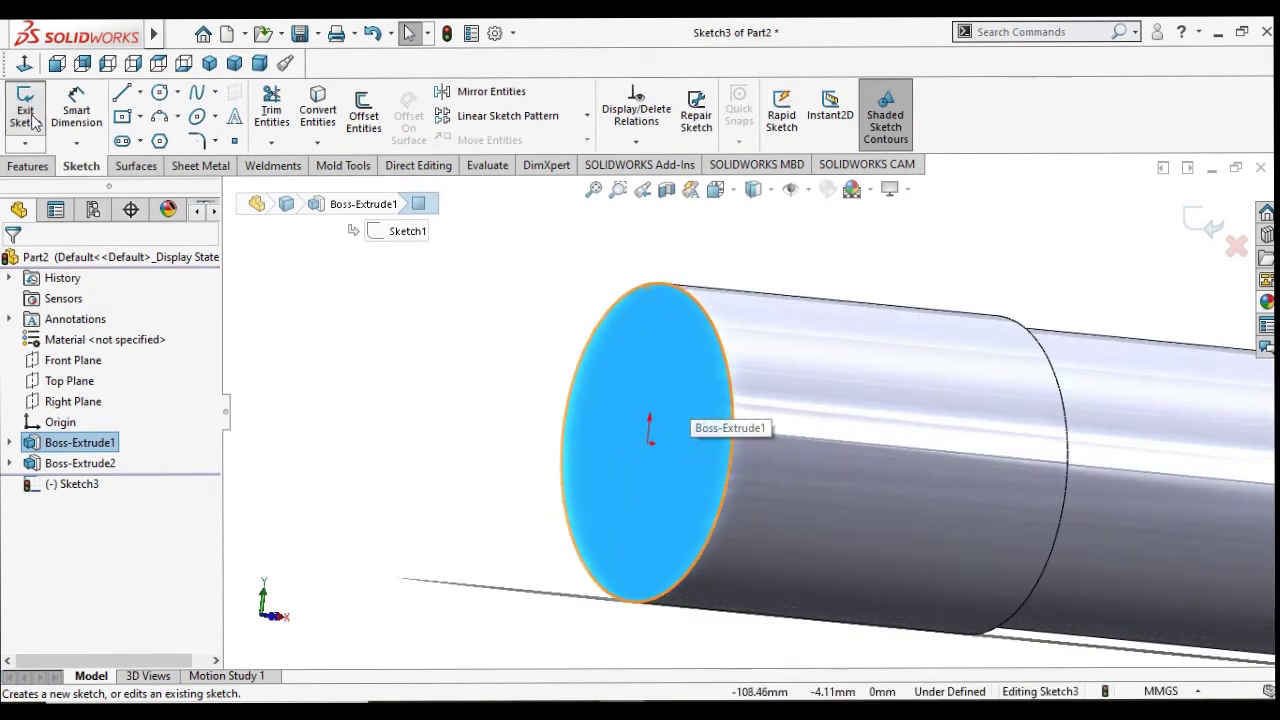
click(159, 93)
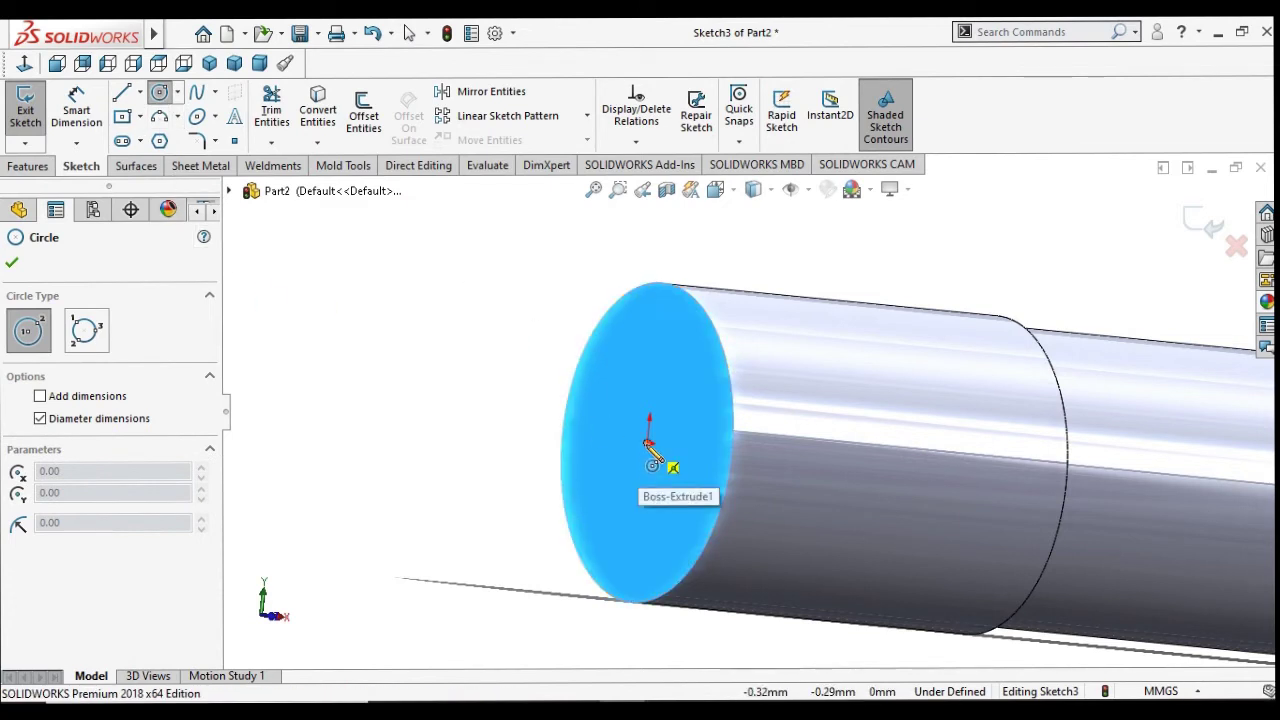
click(649, 441)
click(674, 500)
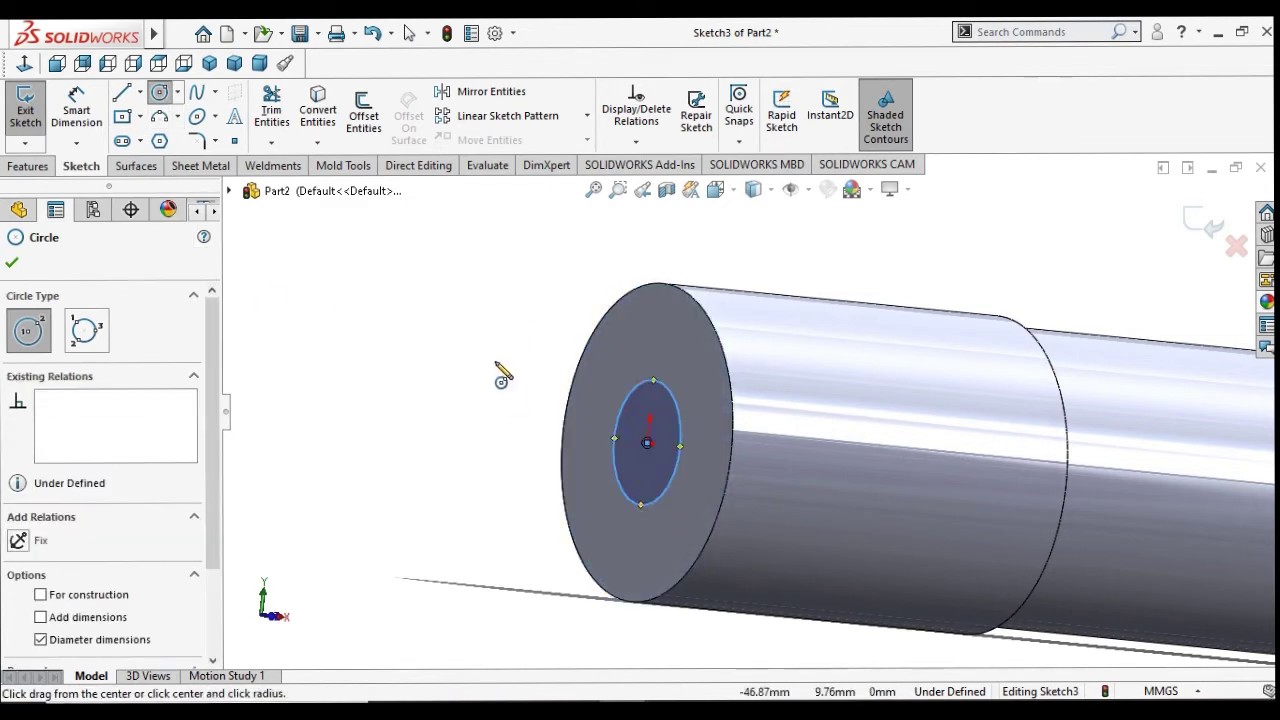
right_click(514, 373)
click(516, 373)
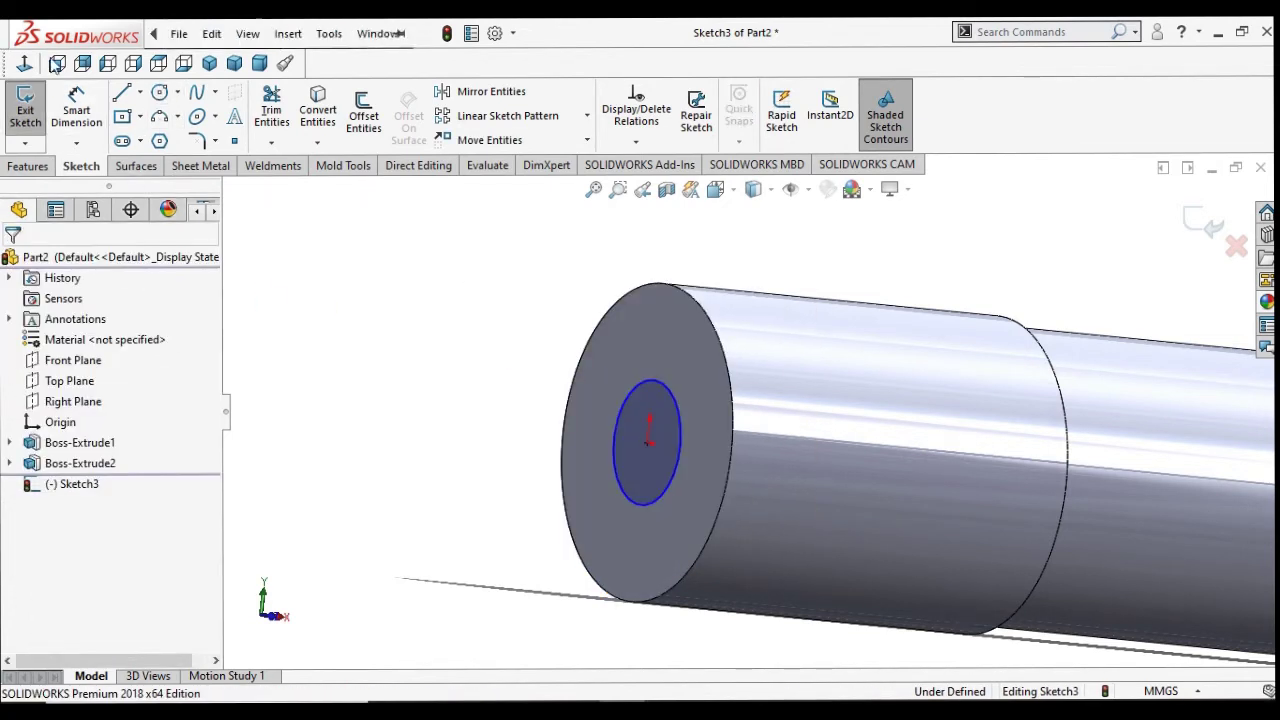
Step: Dimension that circle to a 25 mm diameter
click(75, 112)
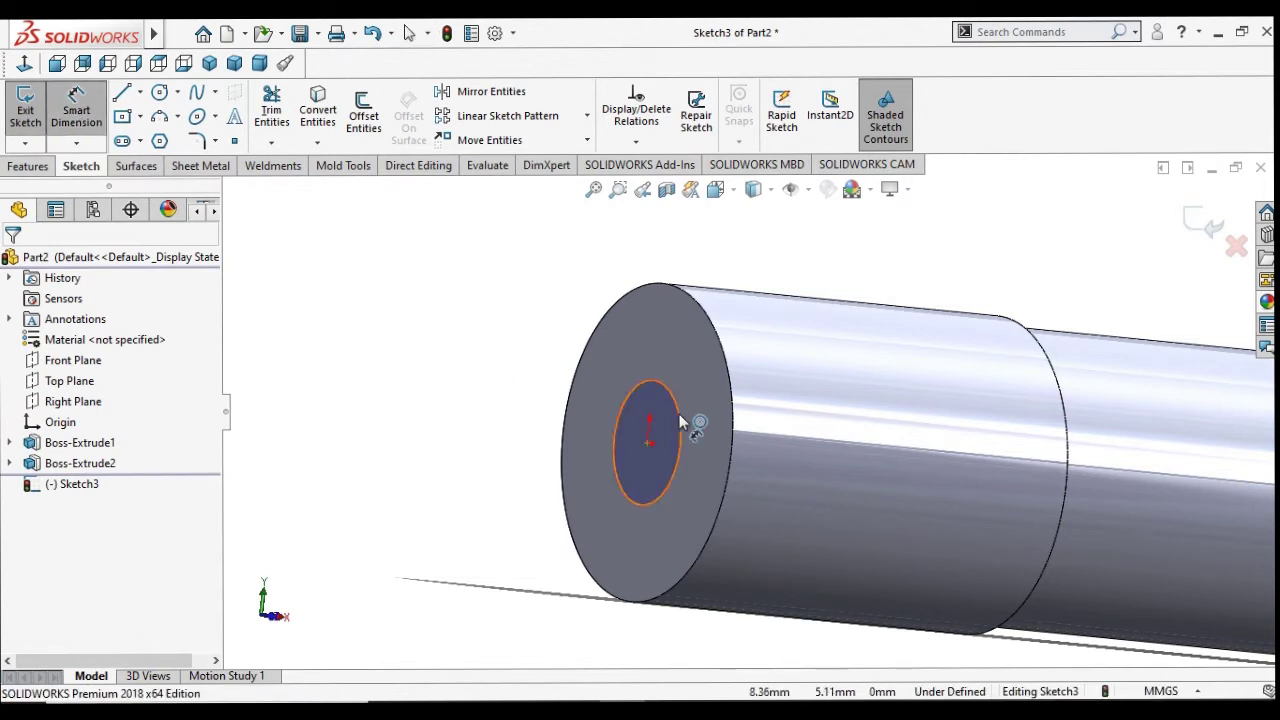
click(617, 433)
click(530, 433)
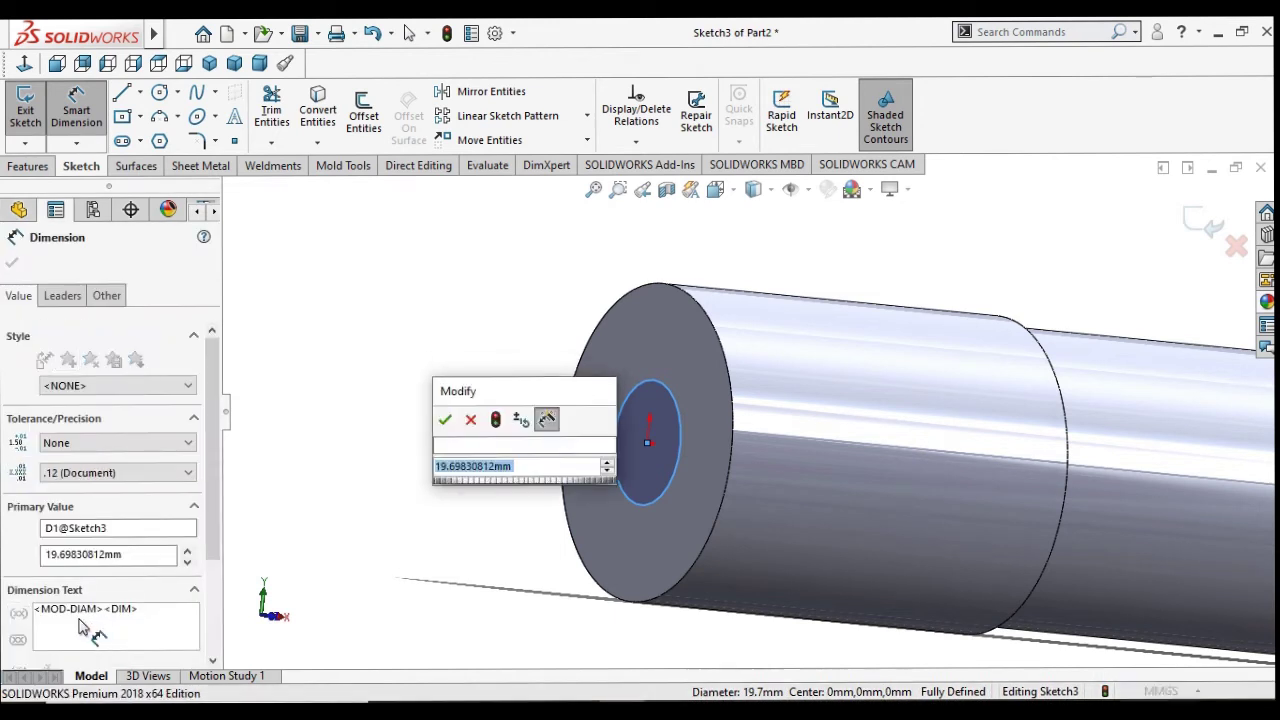
text(25)
click(445, 419)
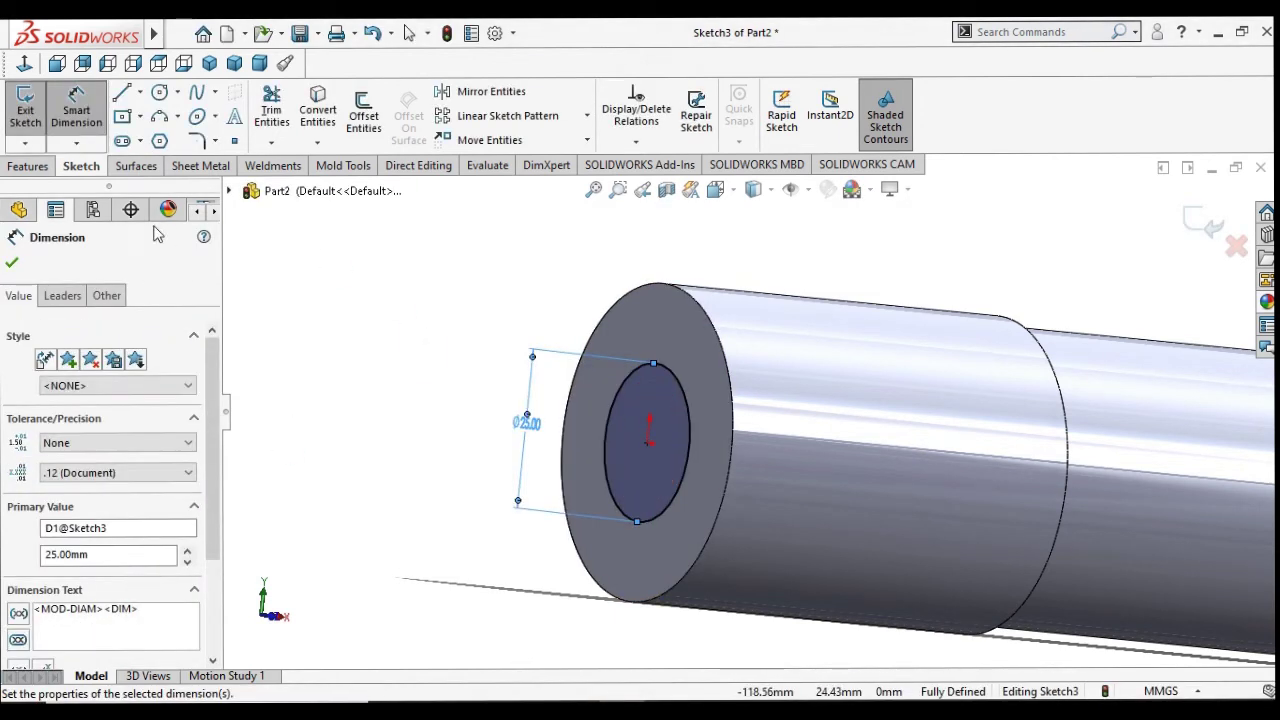
click(30, 167)
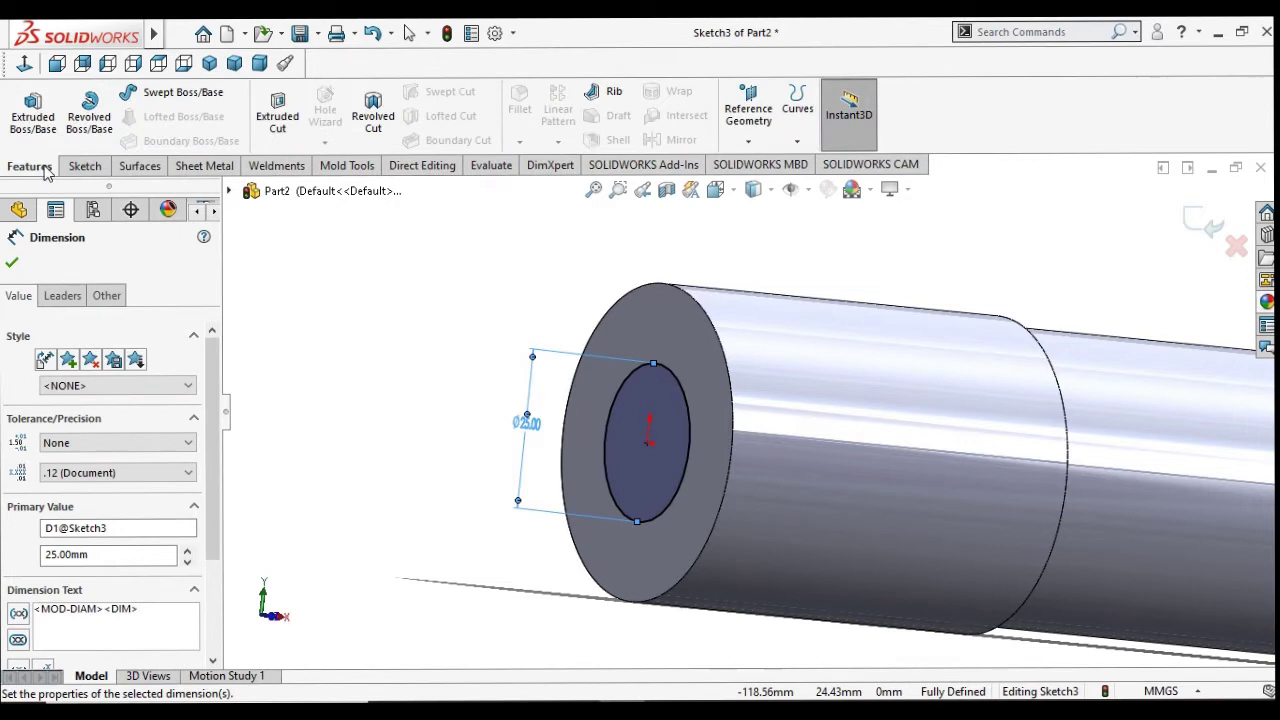
Step: Extrude the Ø25 circle 13 mm Blind to form the short stub
click(20, 121)
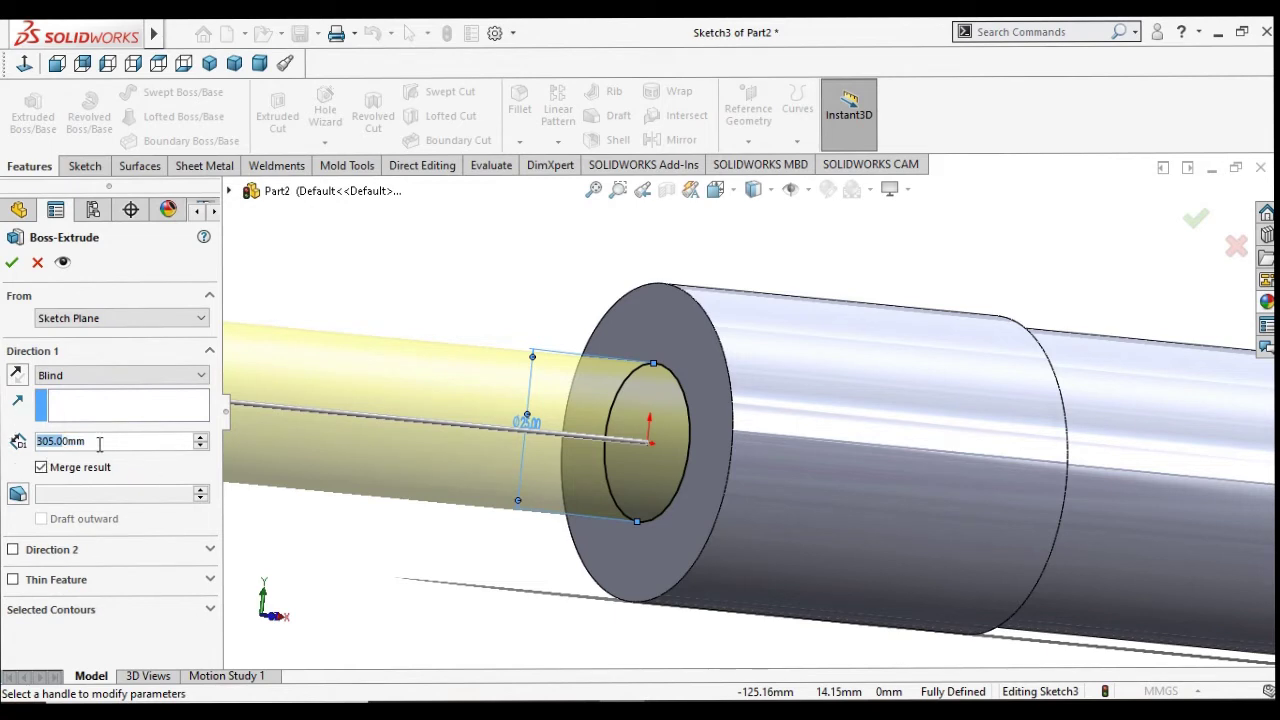
text(1)
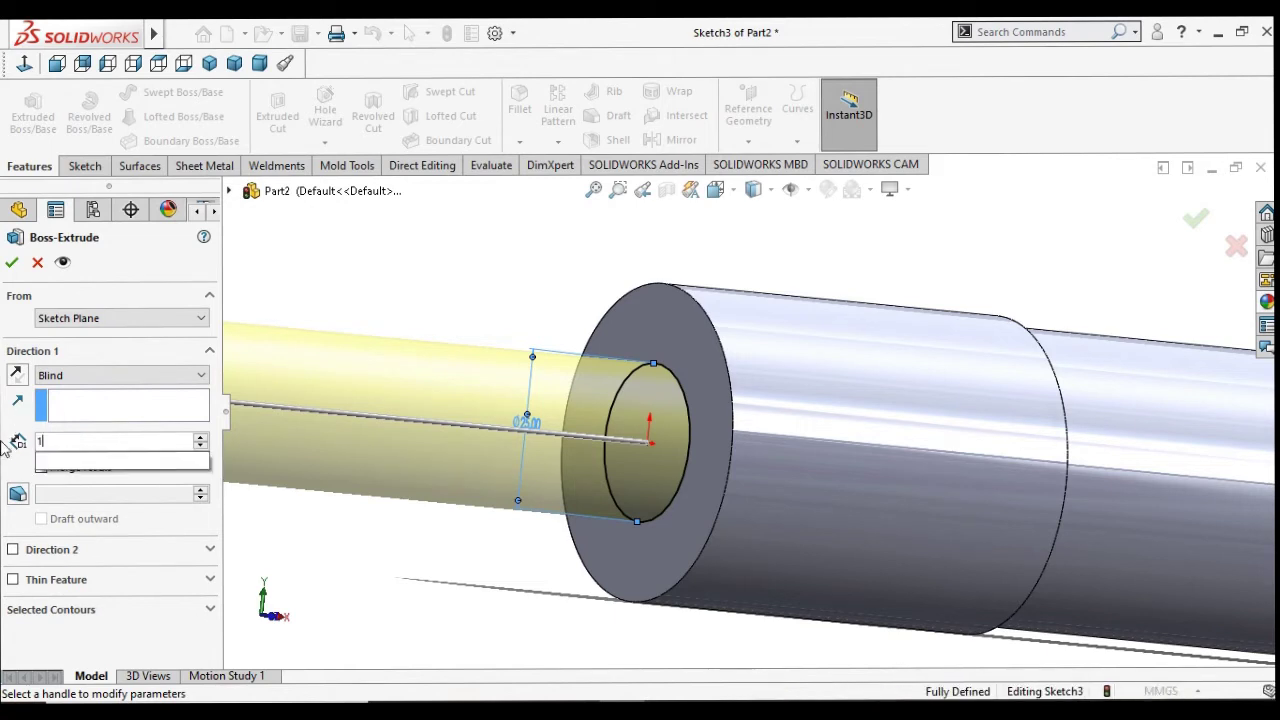
text(3)
key(Return)
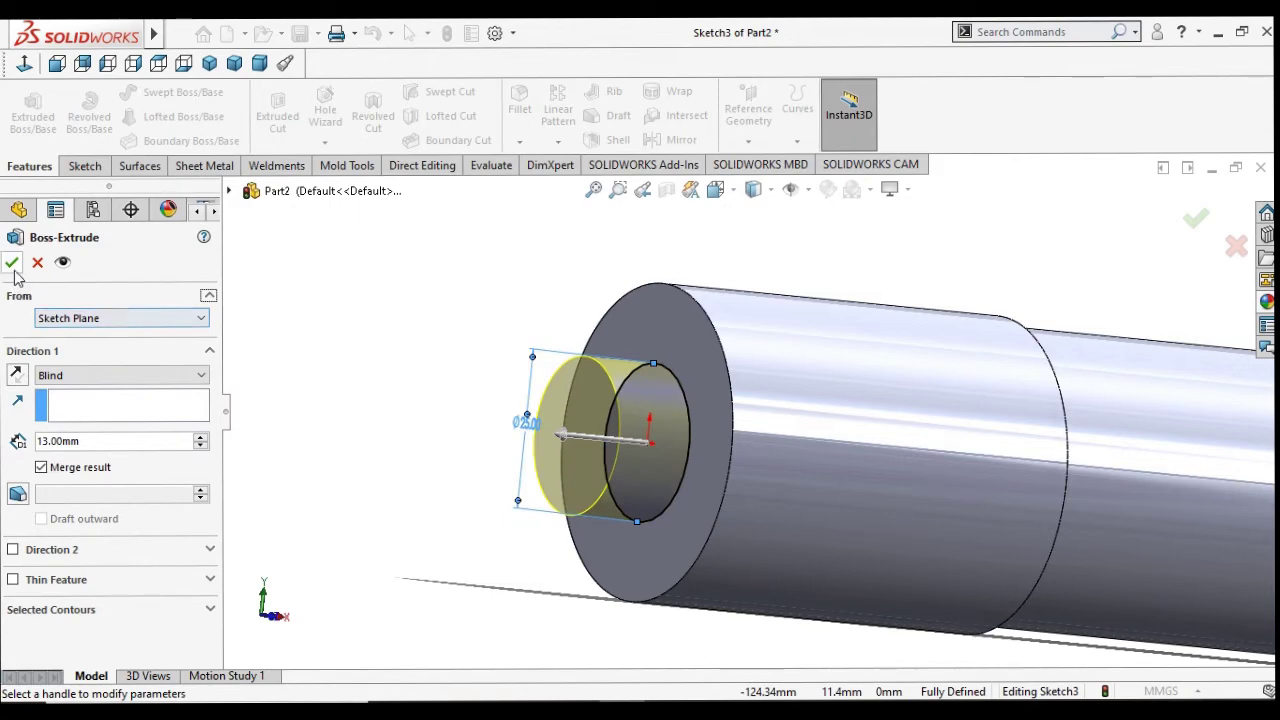
click(12, 262)
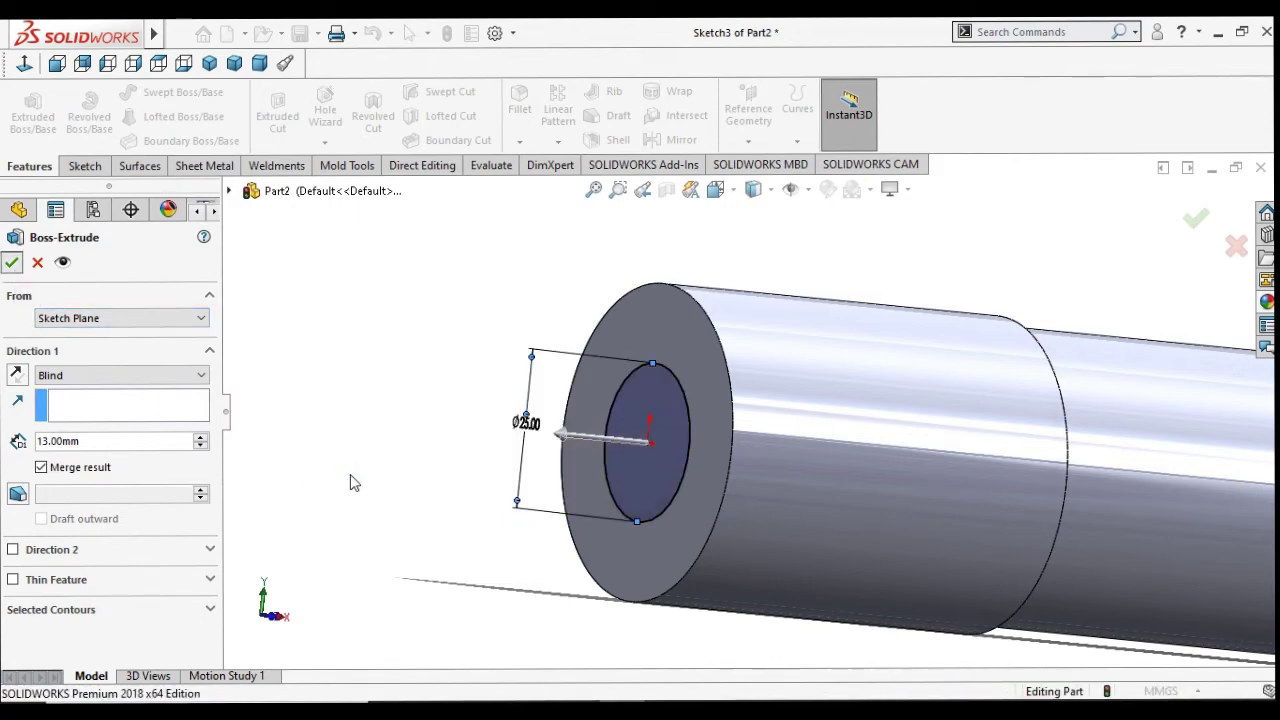
middle_drag(345, 480, 870, 453)
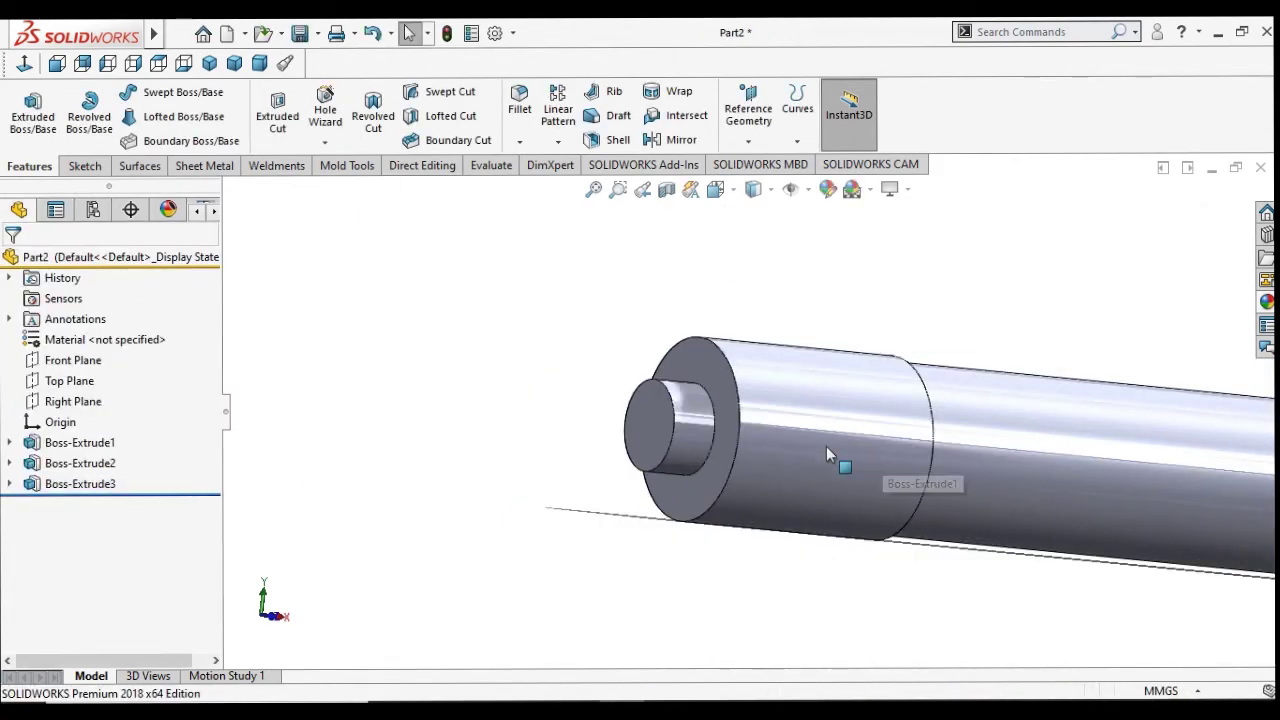
Step: Select the stub's front edge, the shaft's outer end edge, and the step edge along the shaft
scroll(826, 446, down, 3)
scroll(774, 436, down, 3)
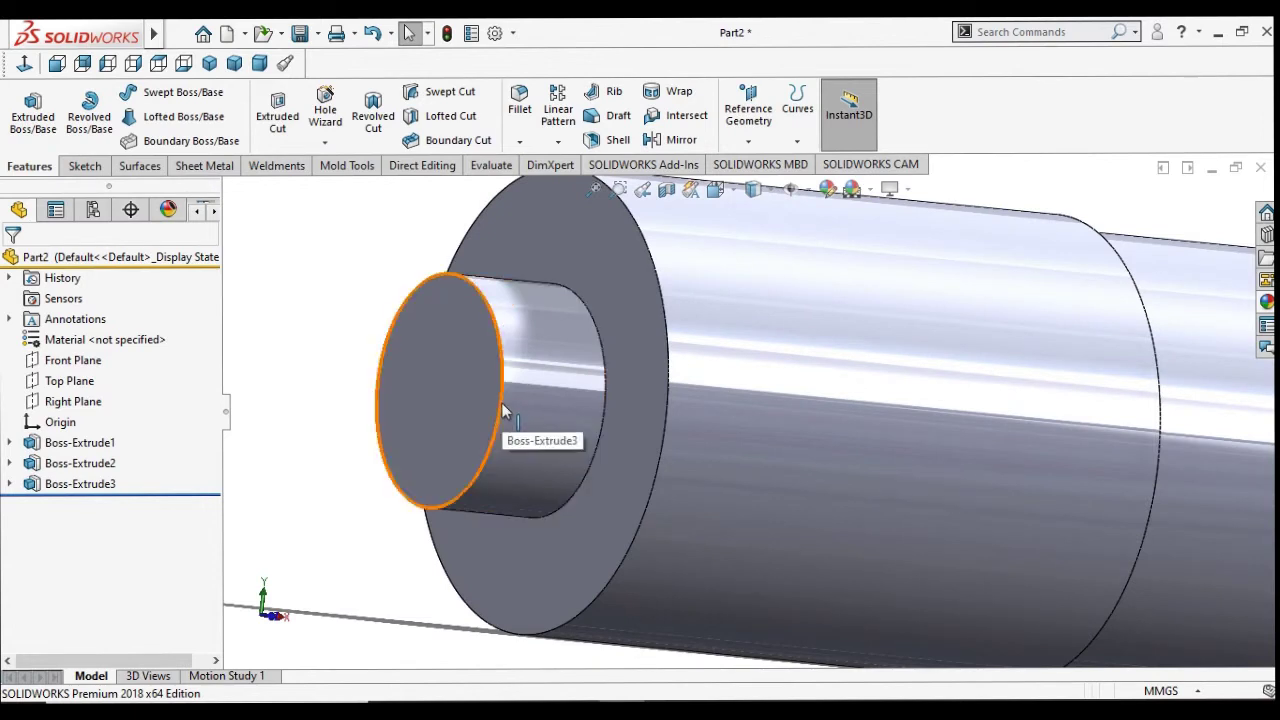
click(500, 420)
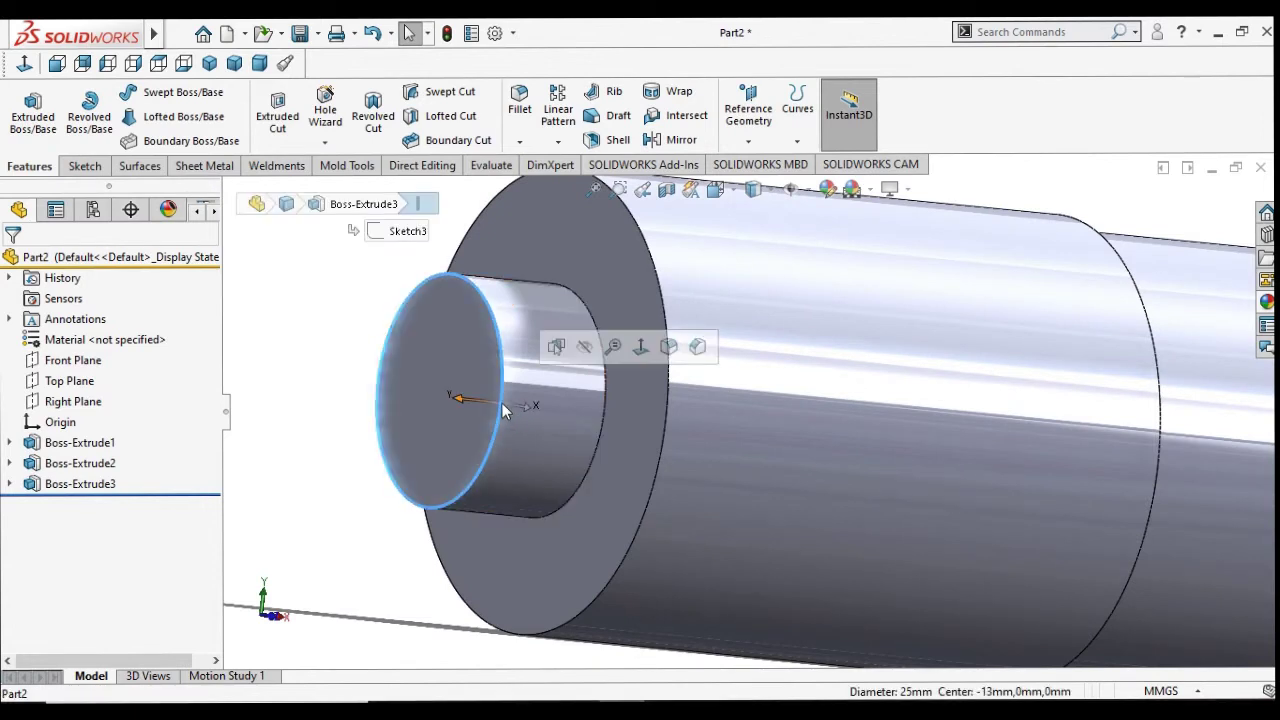
ctrl+click(659, 473)
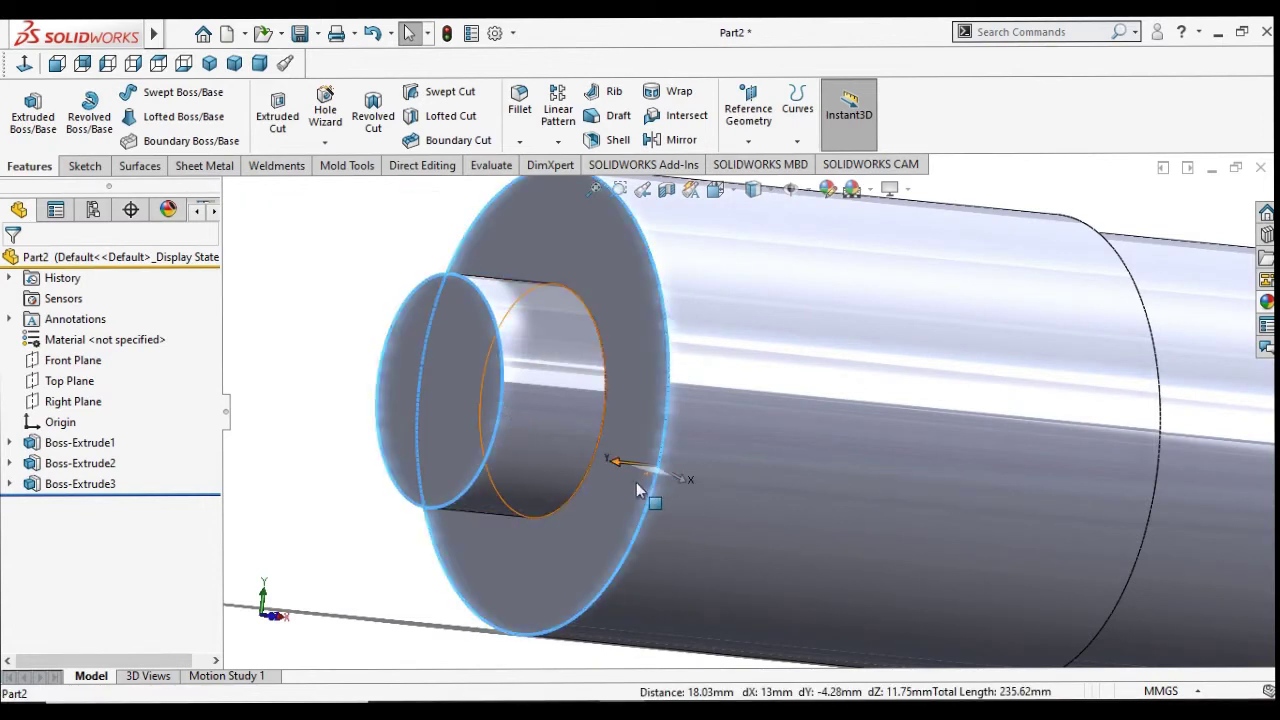
scroll(565, 497, up, 5)
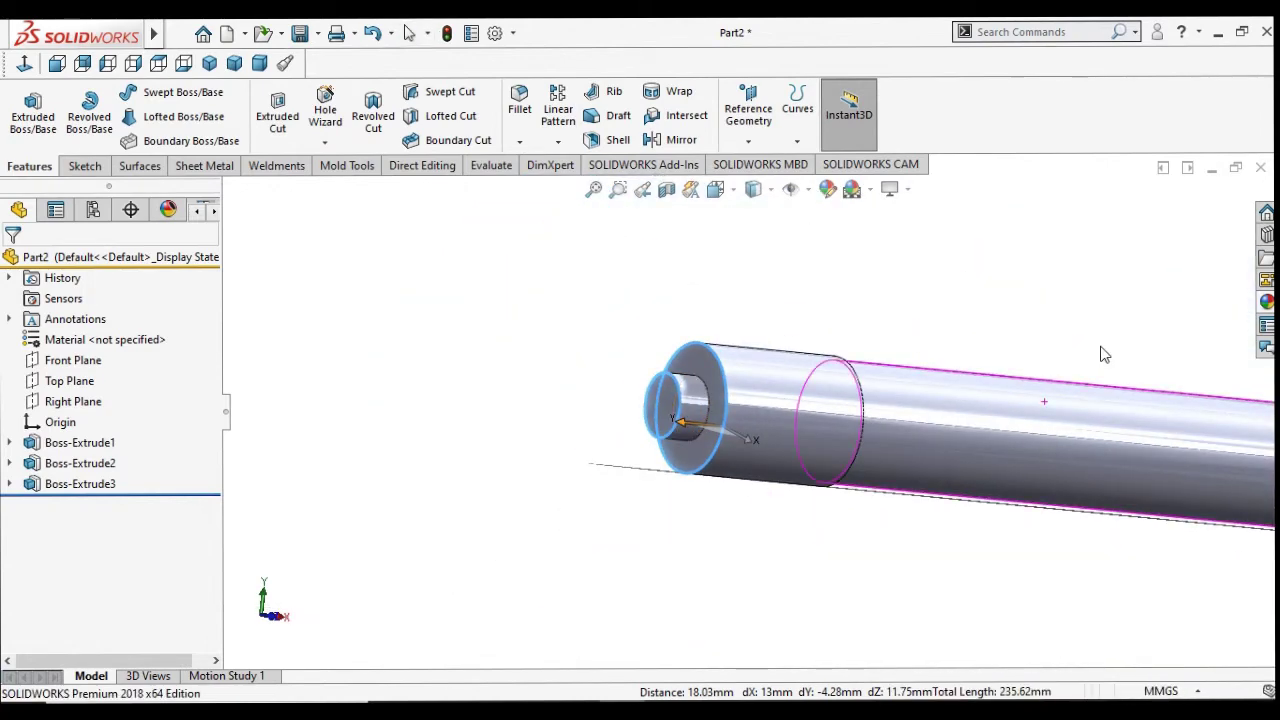
middle_drag(1040, 360, 1100, 349)
scroll(932, 401, down, 5)
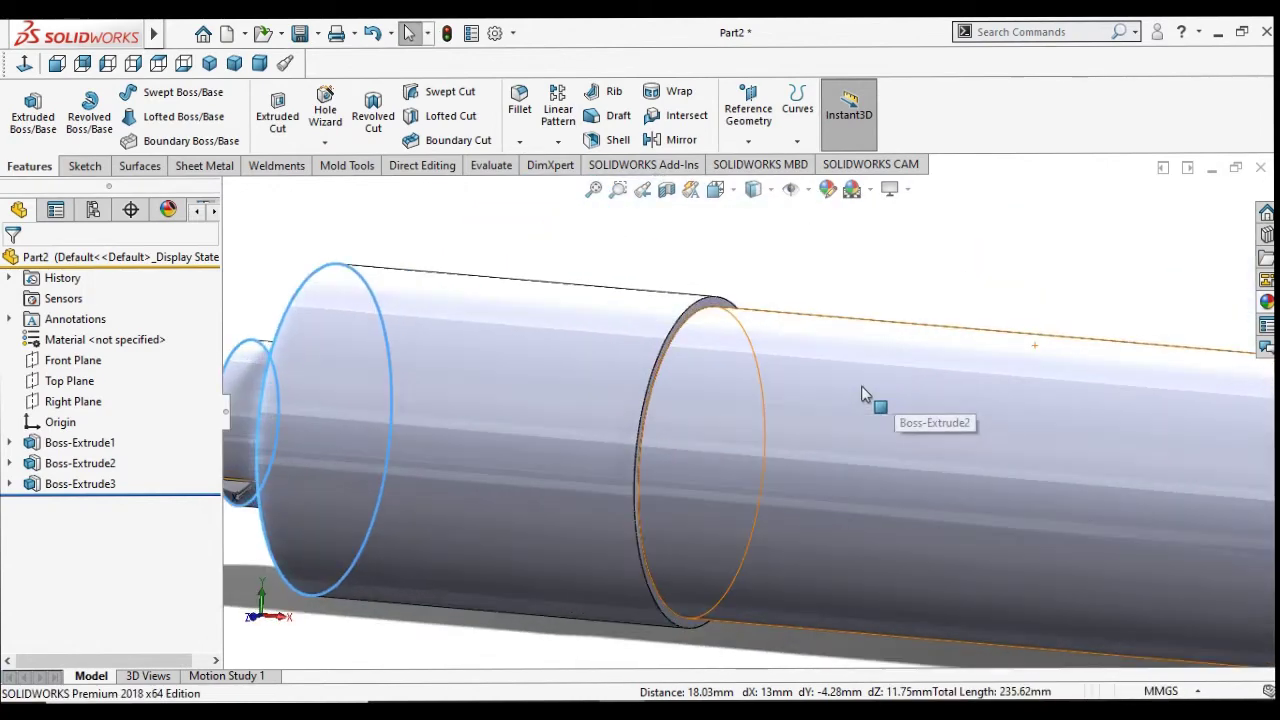
ctrl+click(677, 345)
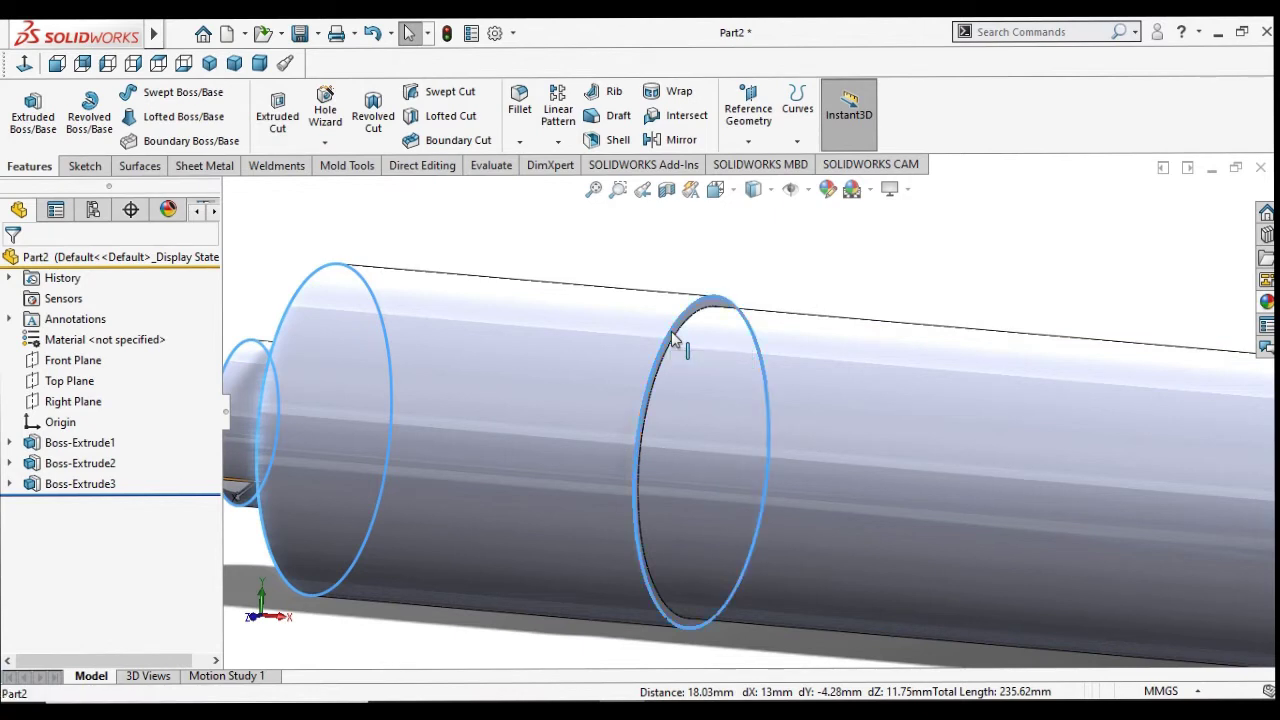
click(519, 141)
Step: Chamfer the three selected stepped-end edges with a 1 mm distance at 30°
click(520, 187)
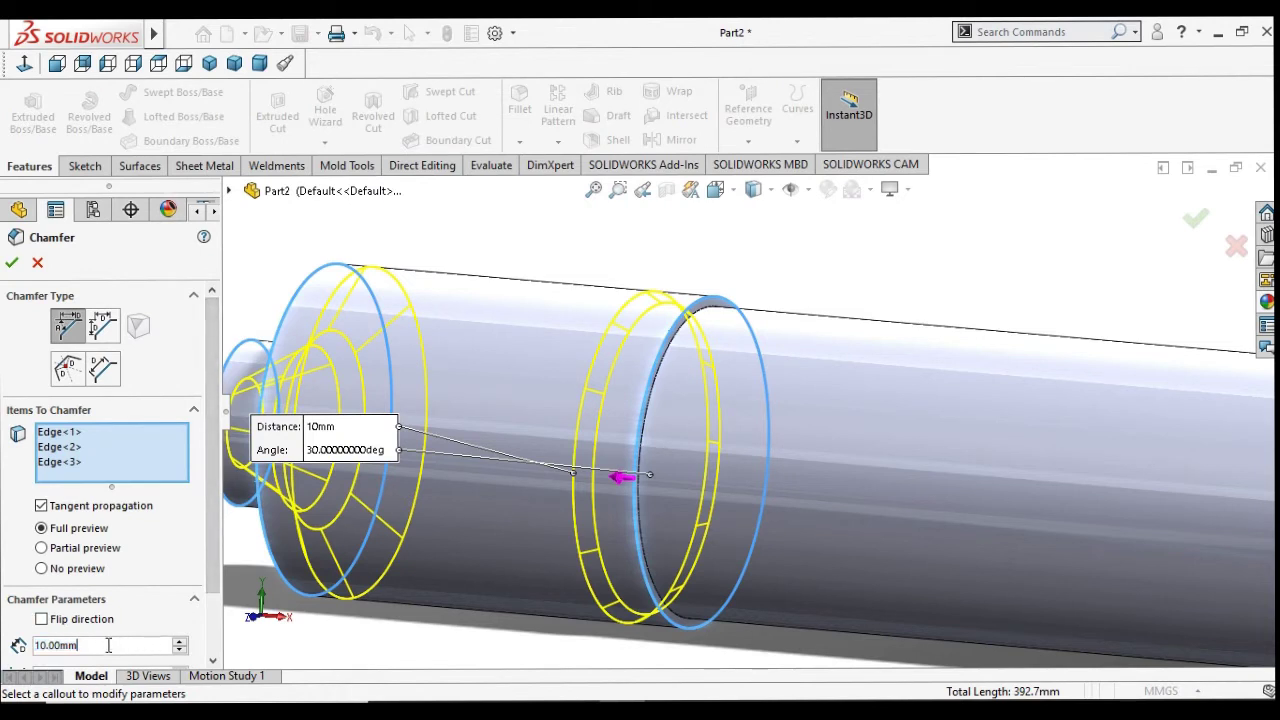
text(1)
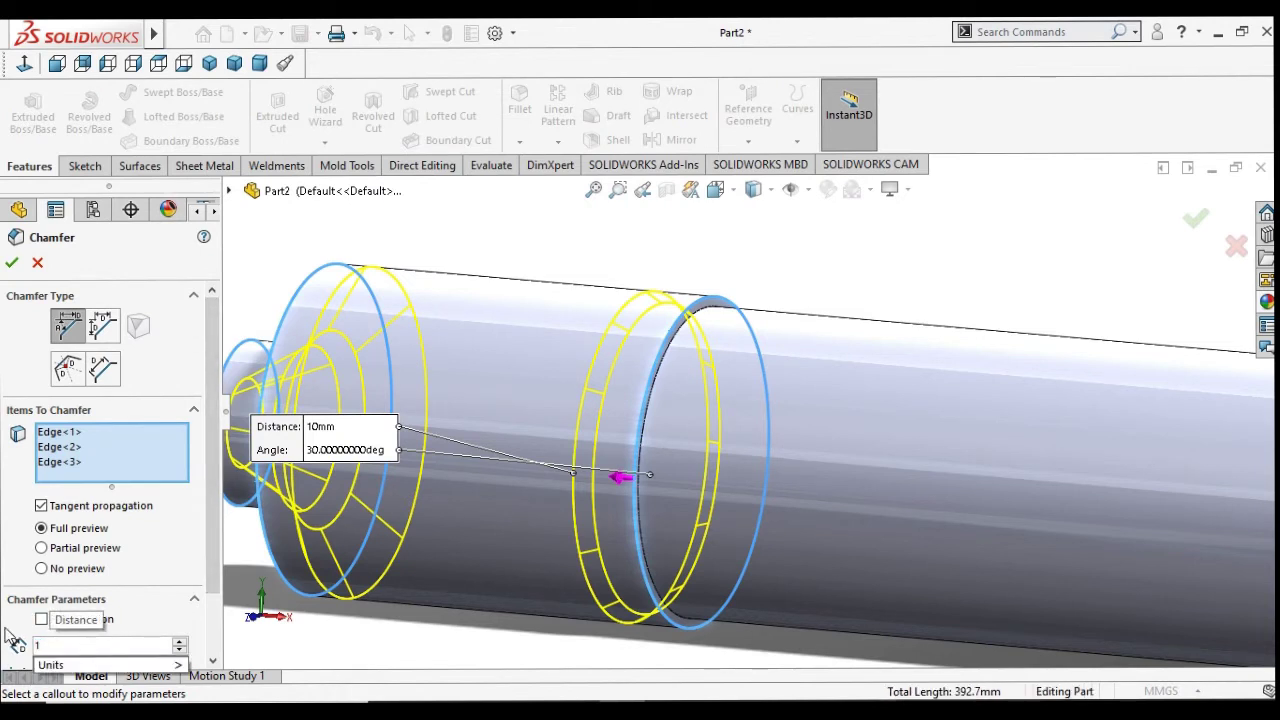
key(Tab)
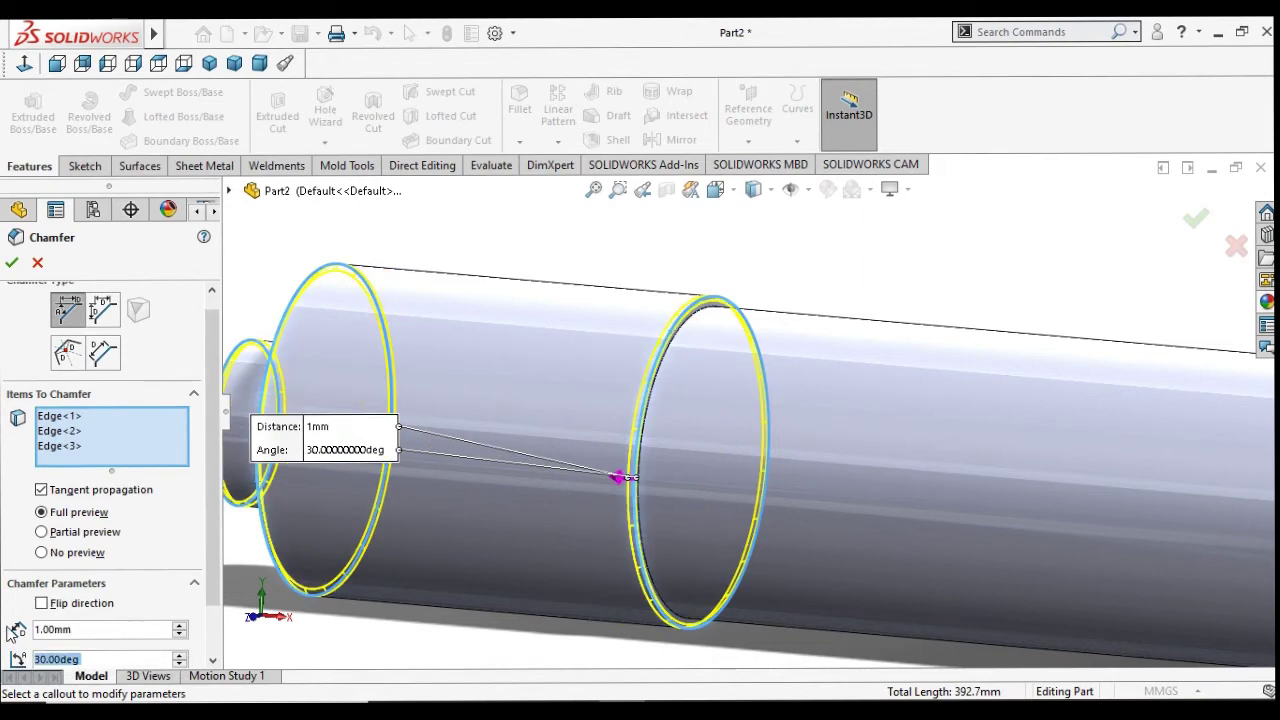
click(11, 262)
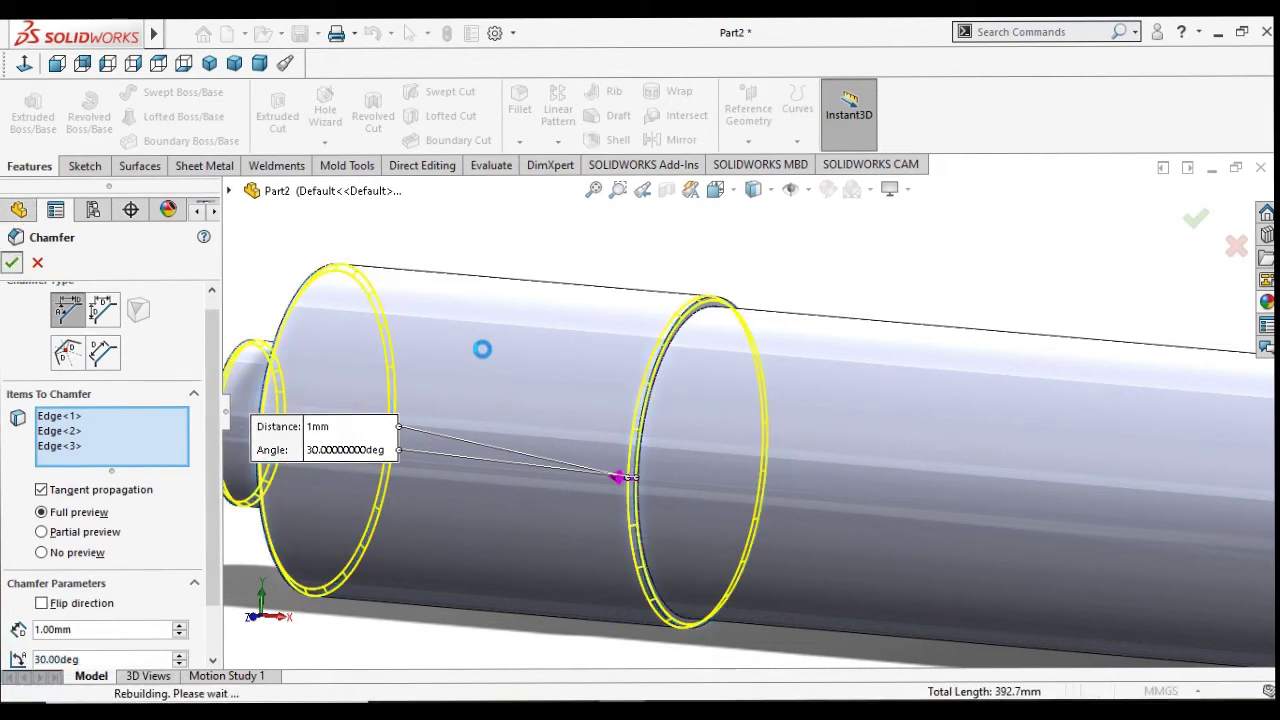
Step: Zoom and orbit to the shaft's far end and select its Ø47 mm circular edge
scroll(600, 458, up, 2)
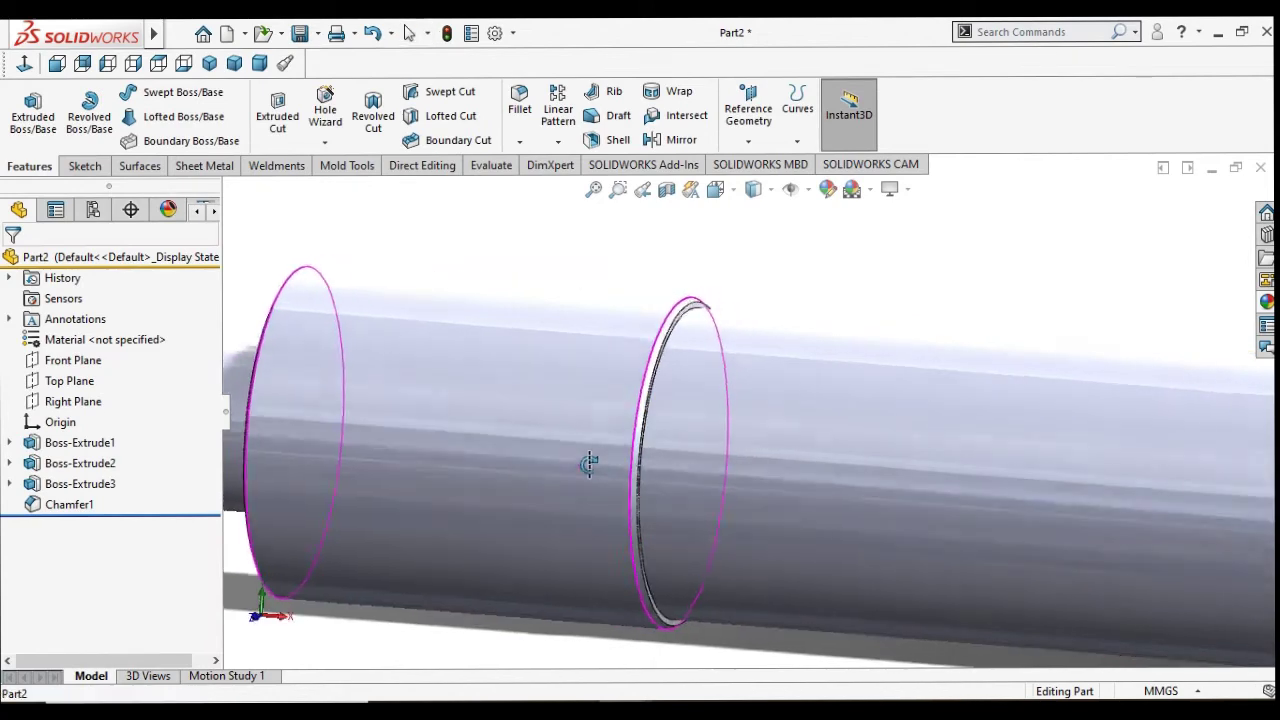
scroll(620, 458, up, 1)
scroll(607, 480, up, 2)
scroll(560, 470, down, 1)
scroll(500, 408, down, 2)
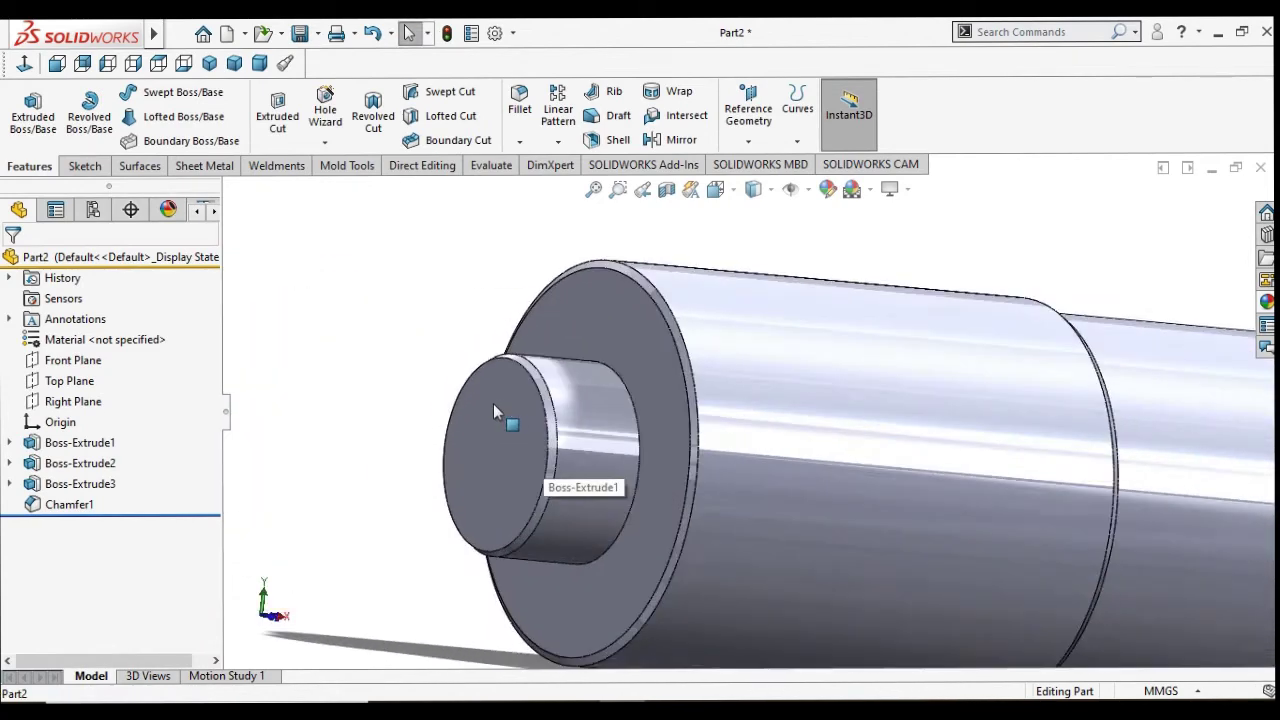
scroll(523, 405, down, 2)
scroll(600, 440, down, 1)
scroll(651, 457, up, 3)
scroll(651, 451, up, 2)
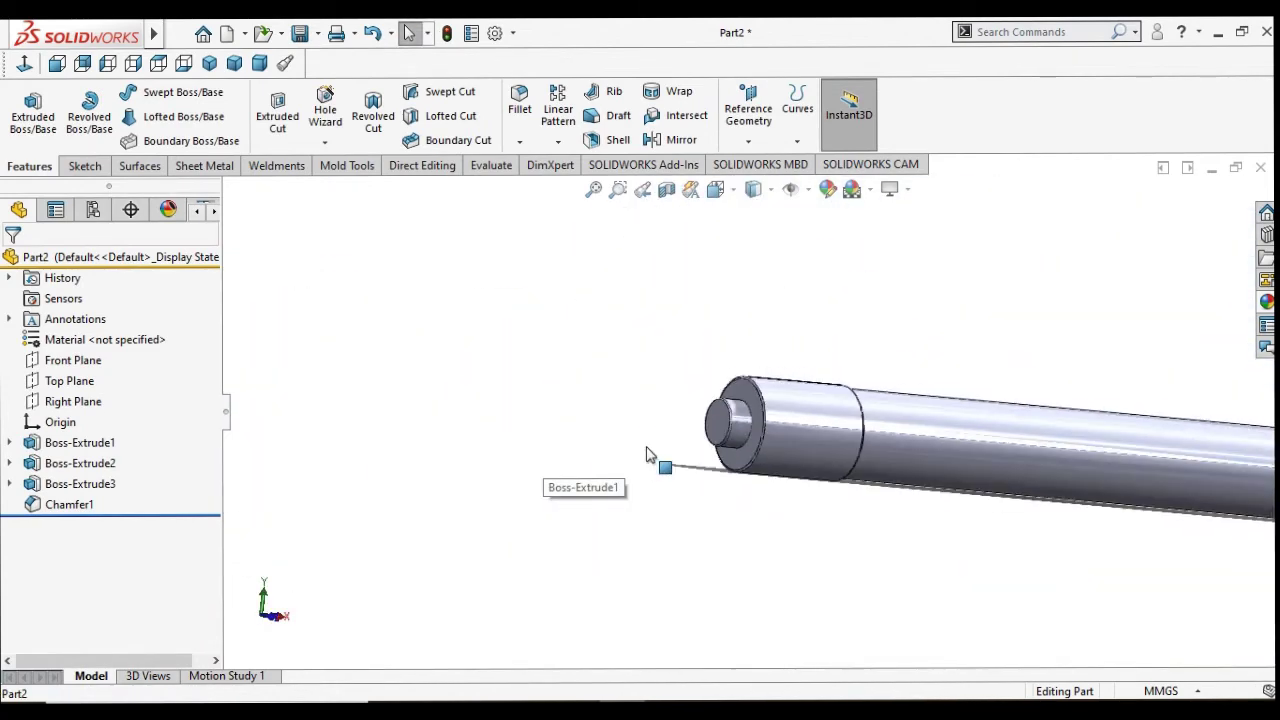
scroll(1000, 445, up, 1)
middle_drag(1135, 444, 1183, 451)
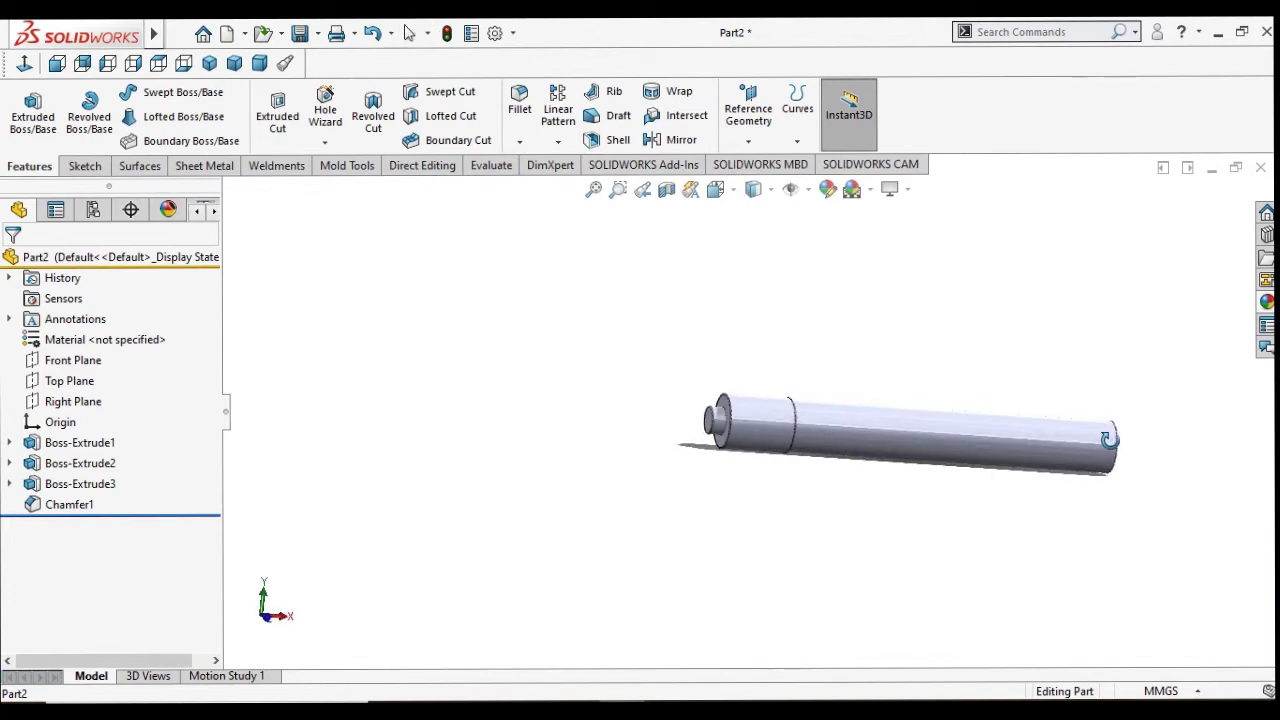
scroll(1143, 449, down, 1)
scroll(1020, 466, down, 1)
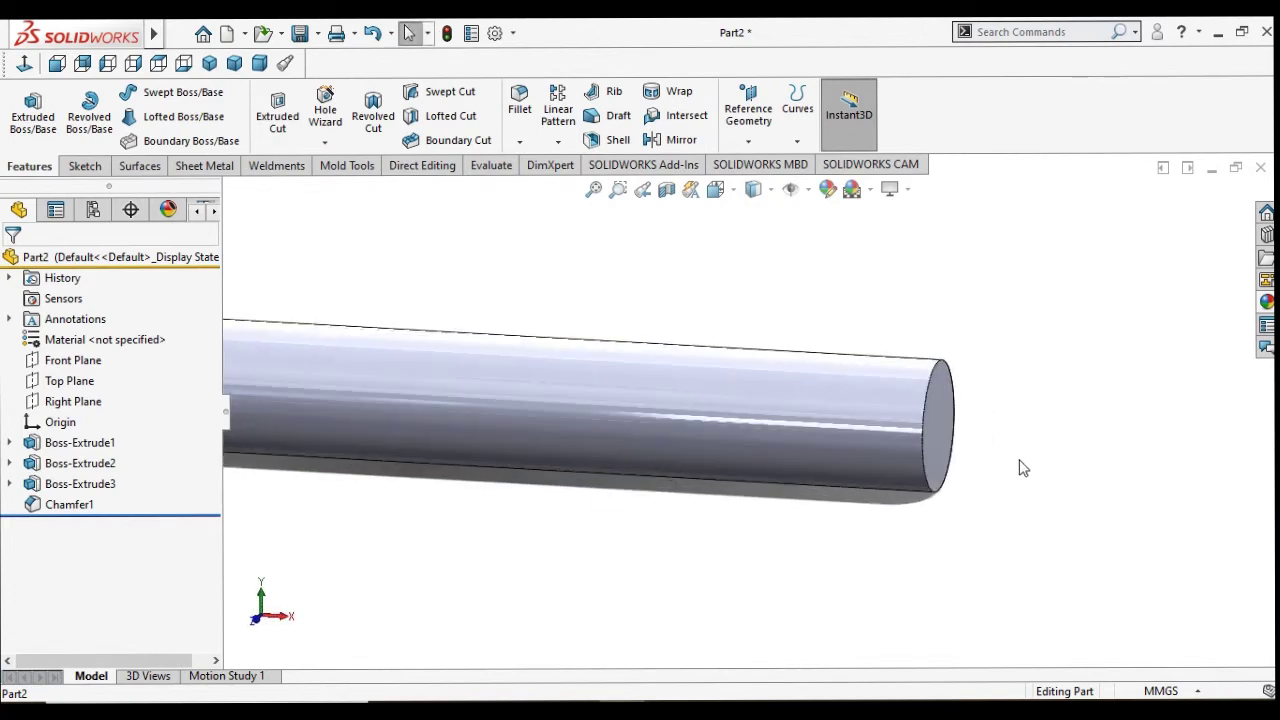
scroll(783, 346, down, 2)
scroll(781, 340, down, 1)
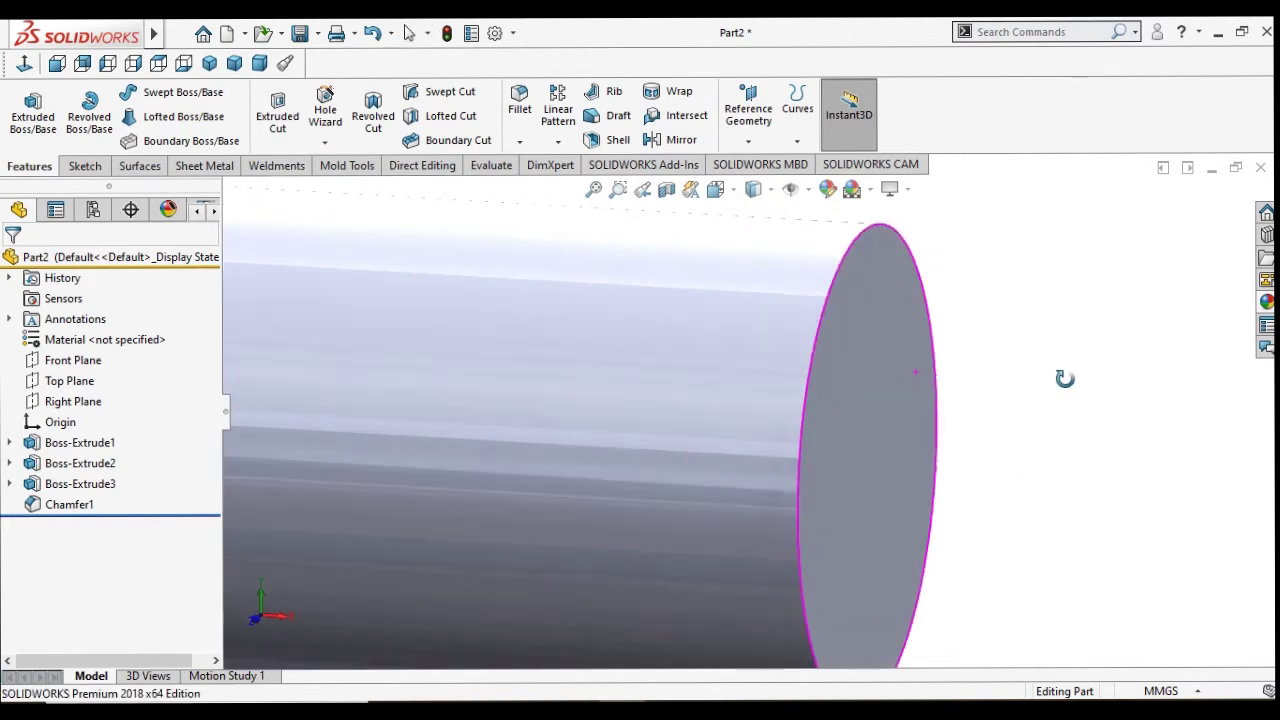
middle_drag(1063, 374, 1040, 400)
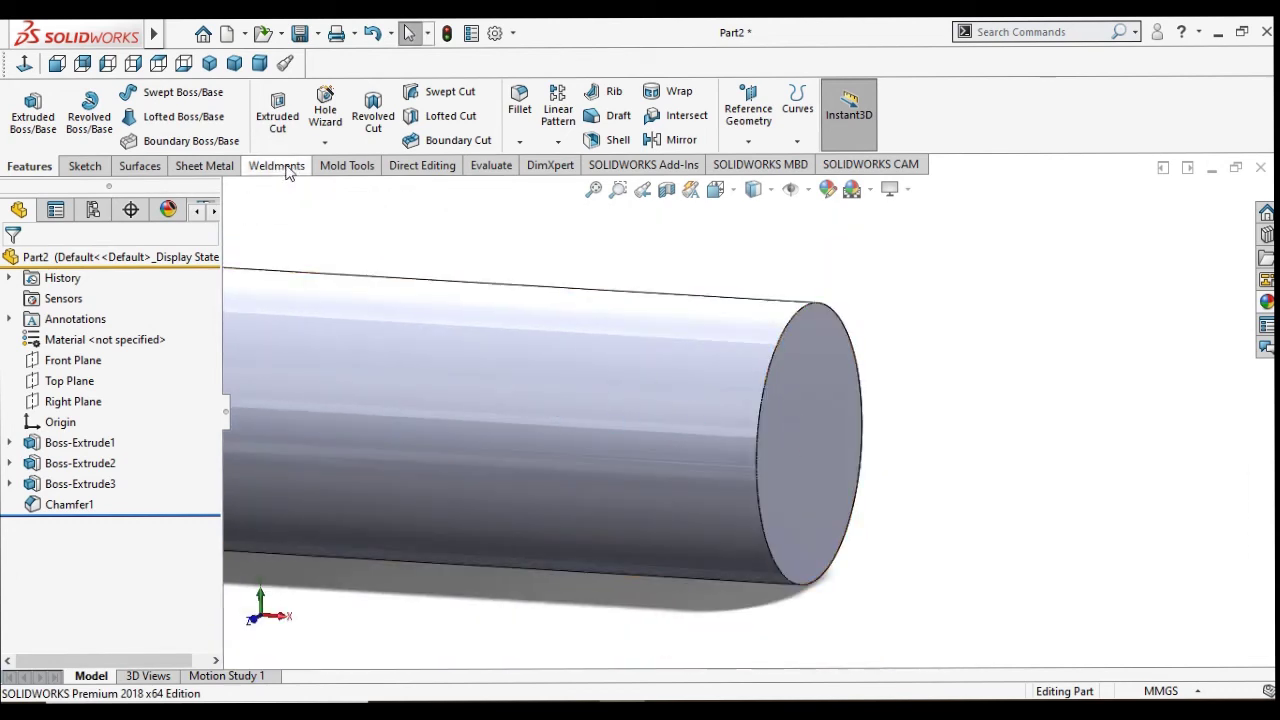
click(758, 406)
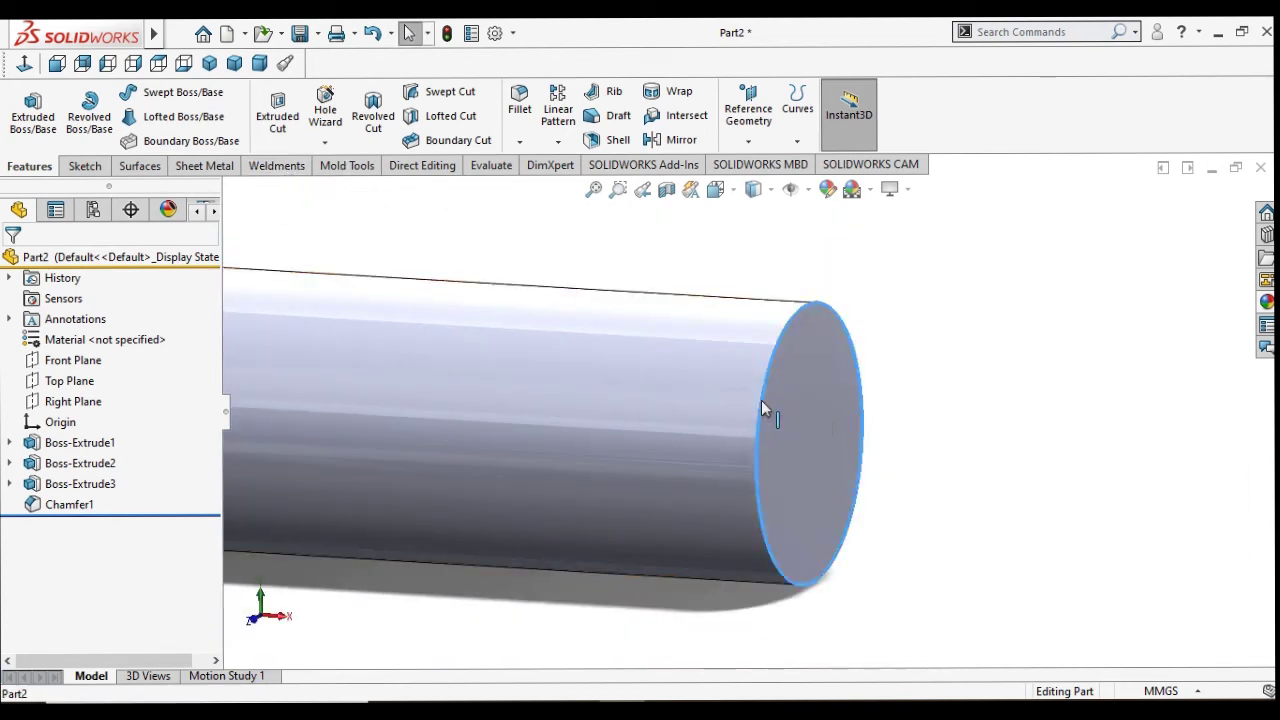
Step: Start a chamfer on the far end edge with a 10 mm distance
click(520, 143)
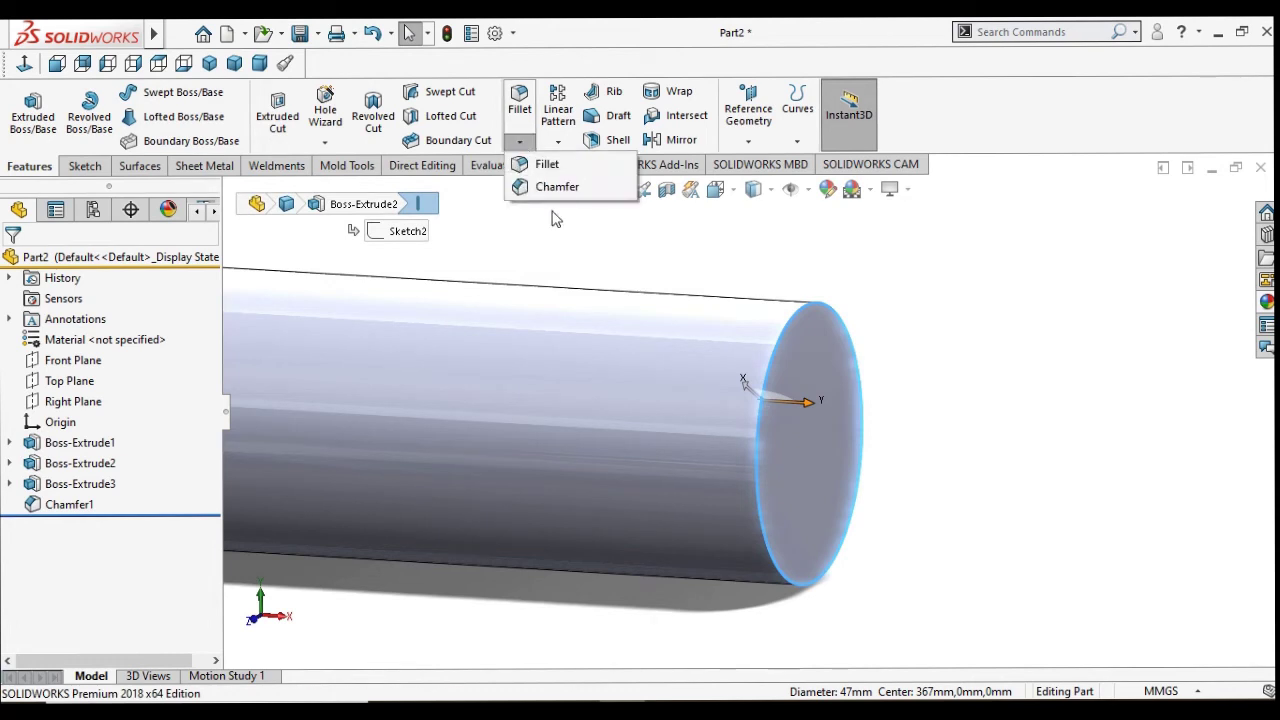
click(547, 190)
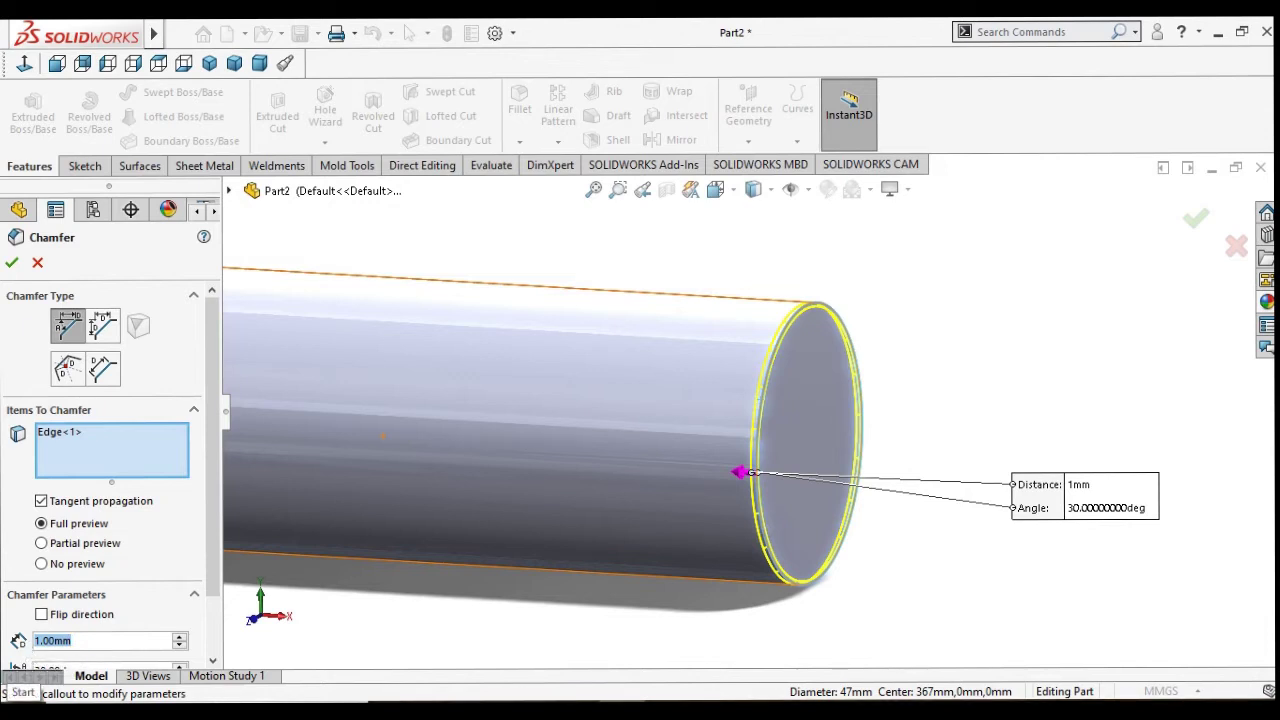
text(10)
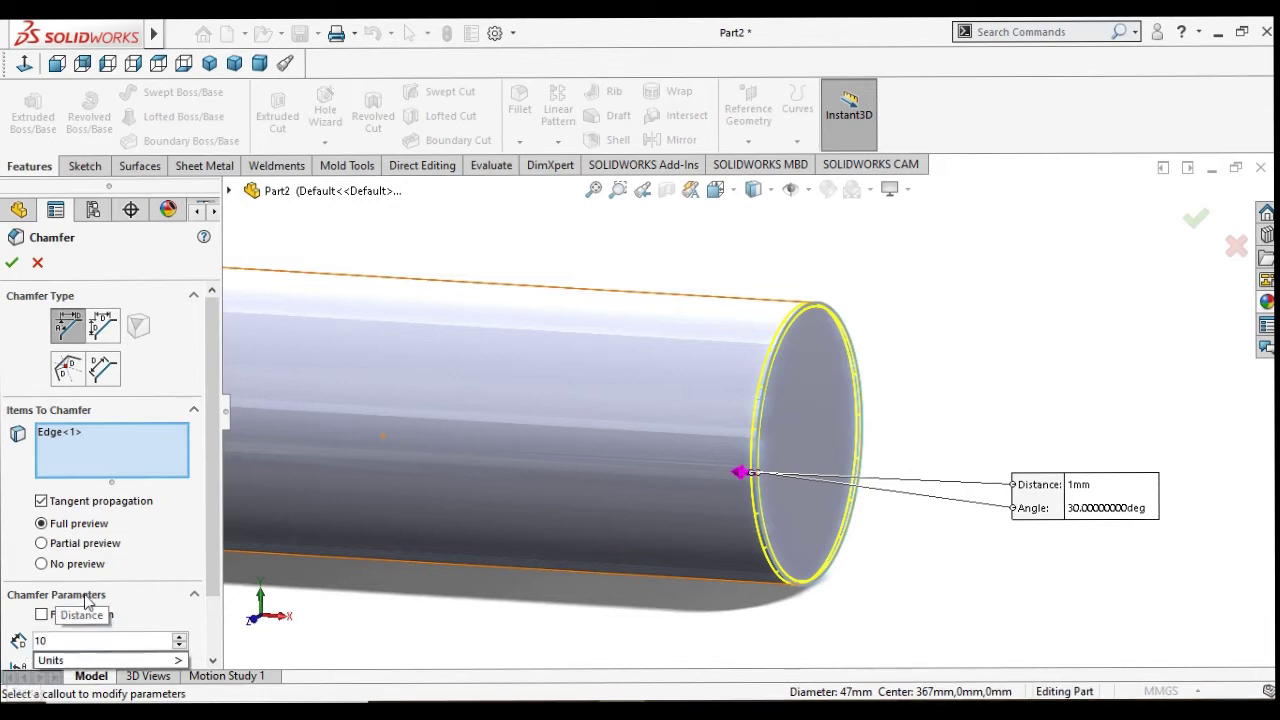
key(Return)
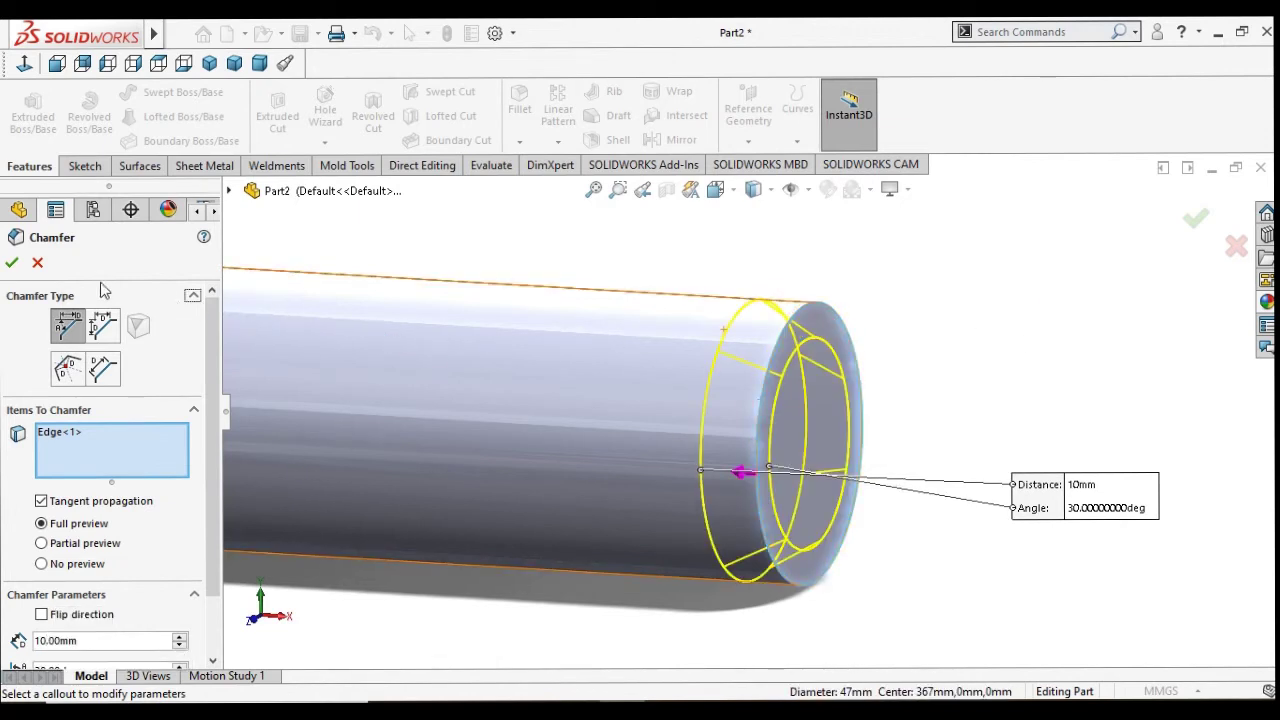
Step: Try chamfer angles of 45°, 20° and 60°, settle on 45°, and apply the chamfer
scroll(213, 490, down, 2)
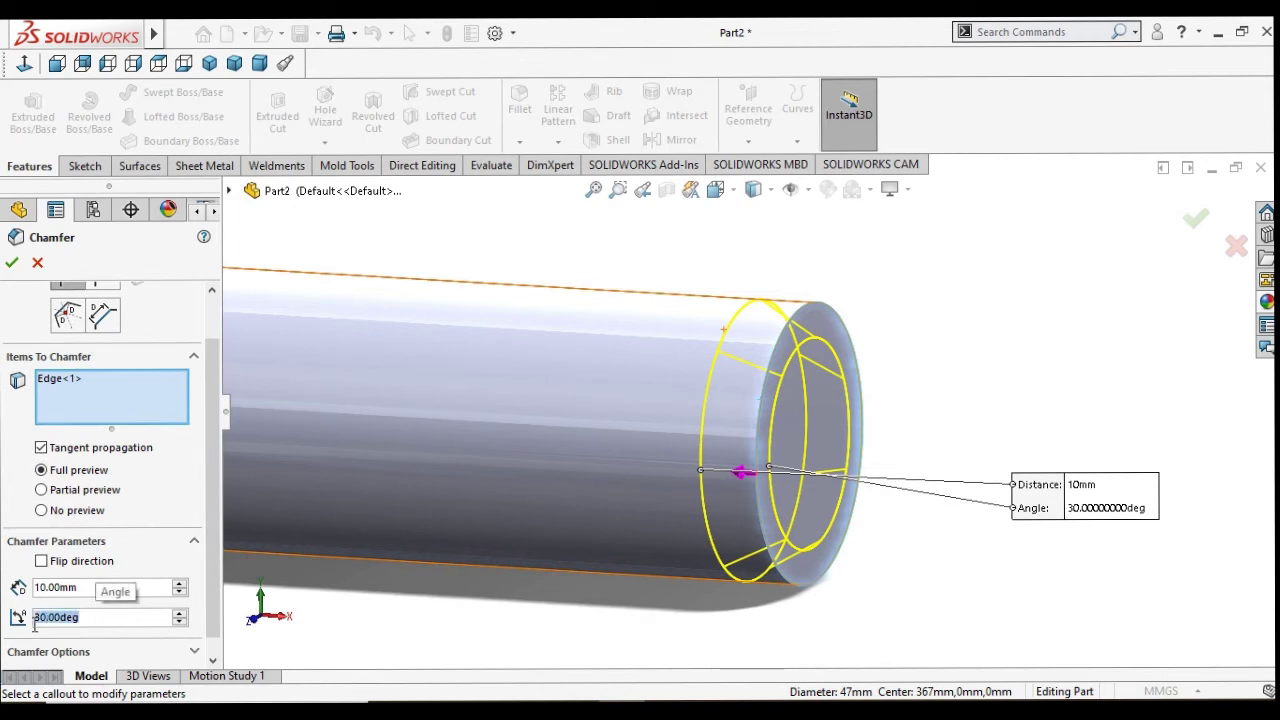
text(45)
key(Return)
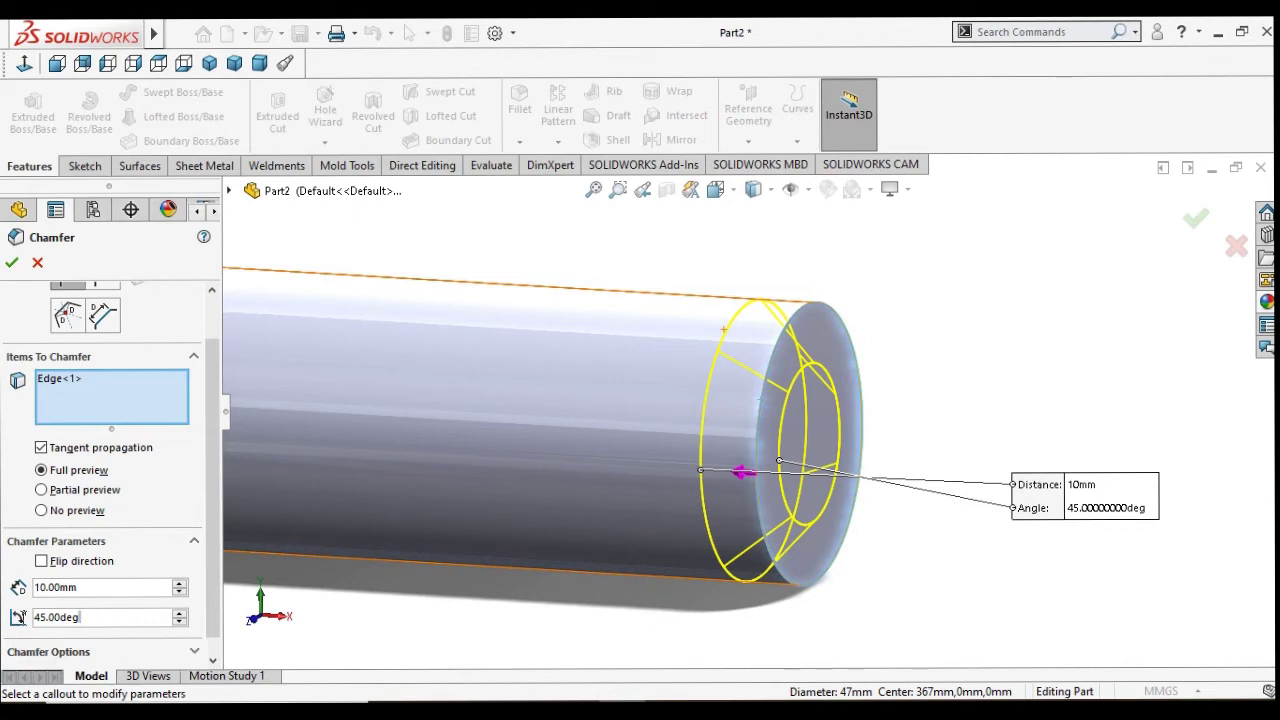
text(20)
key(Return)
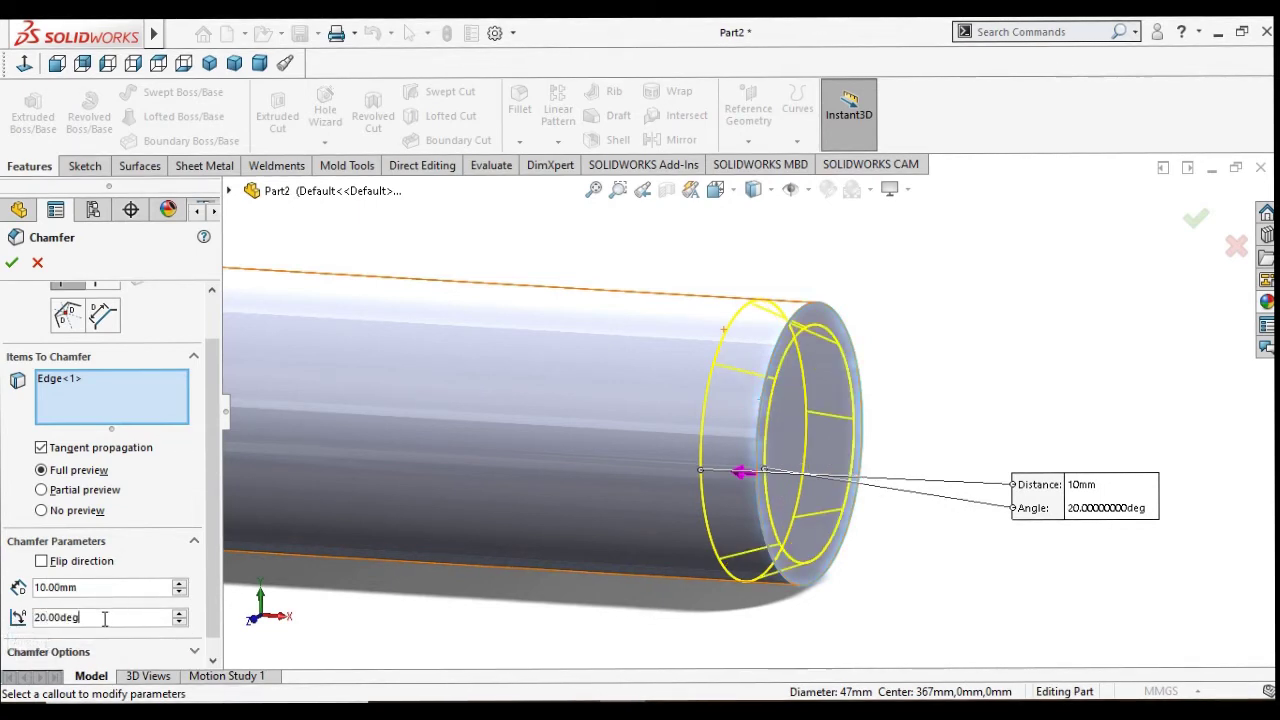
text(60)
key(Return)
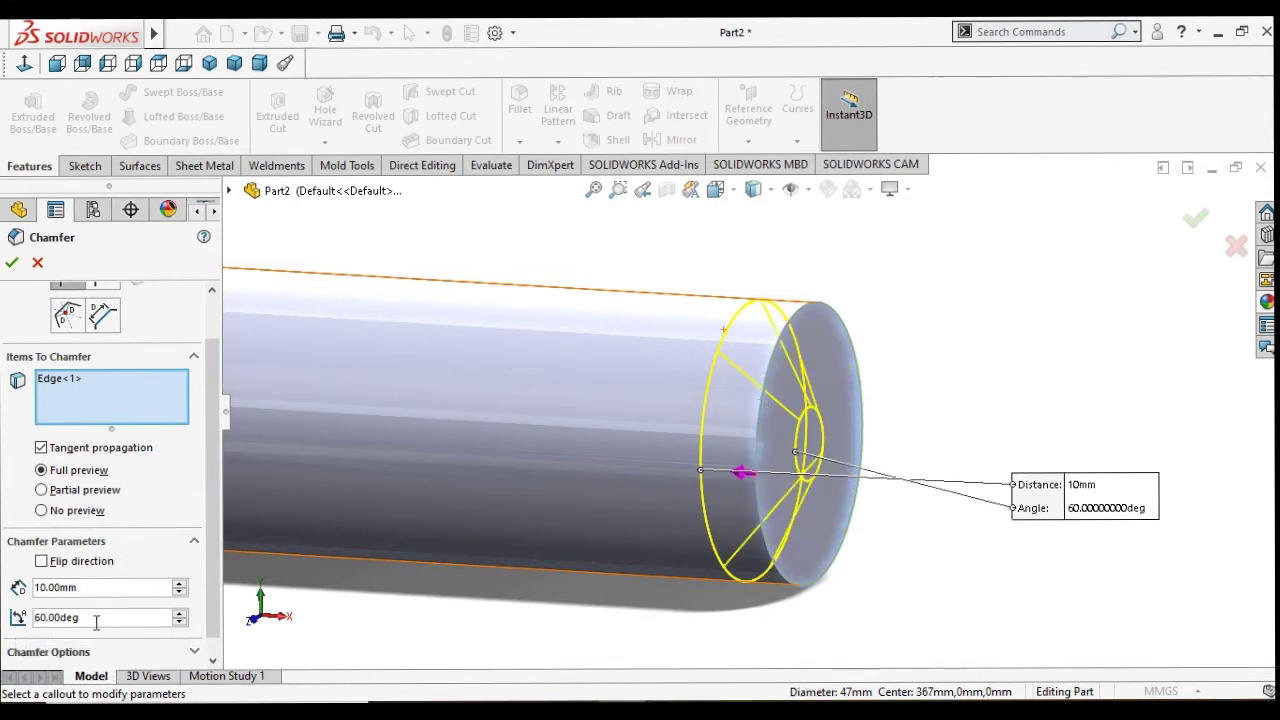
text(45)
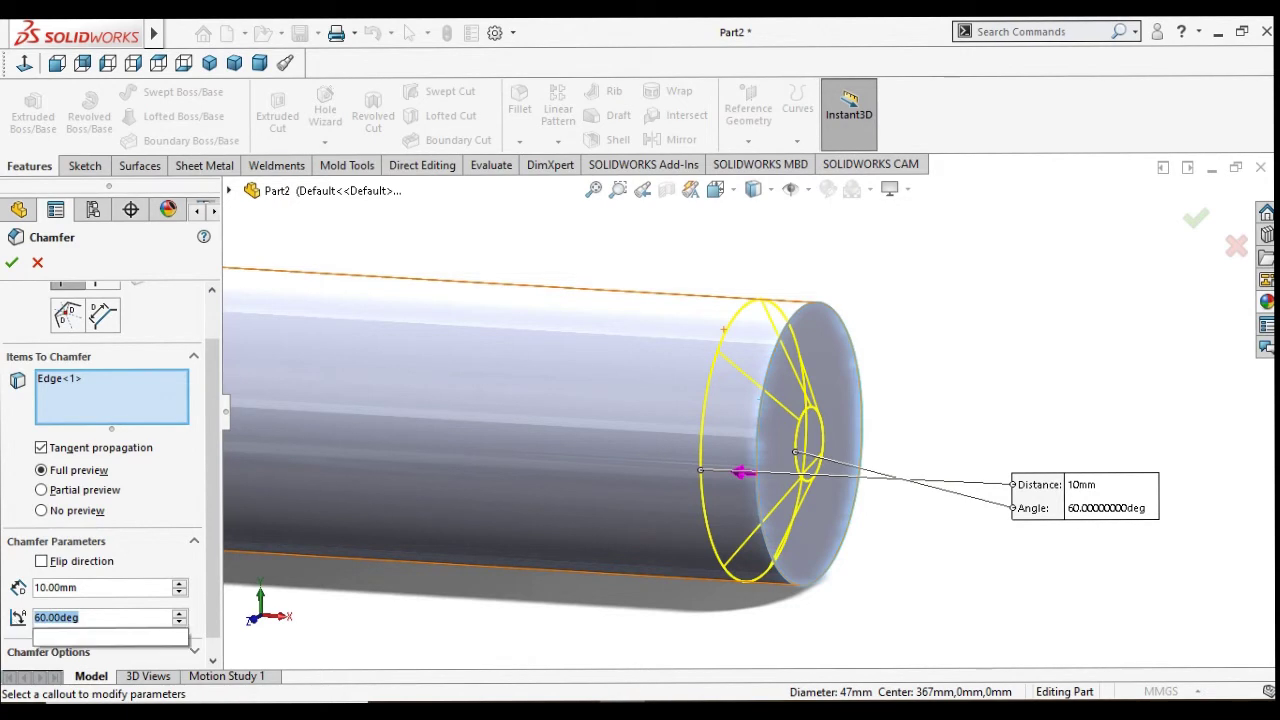
key(Return)
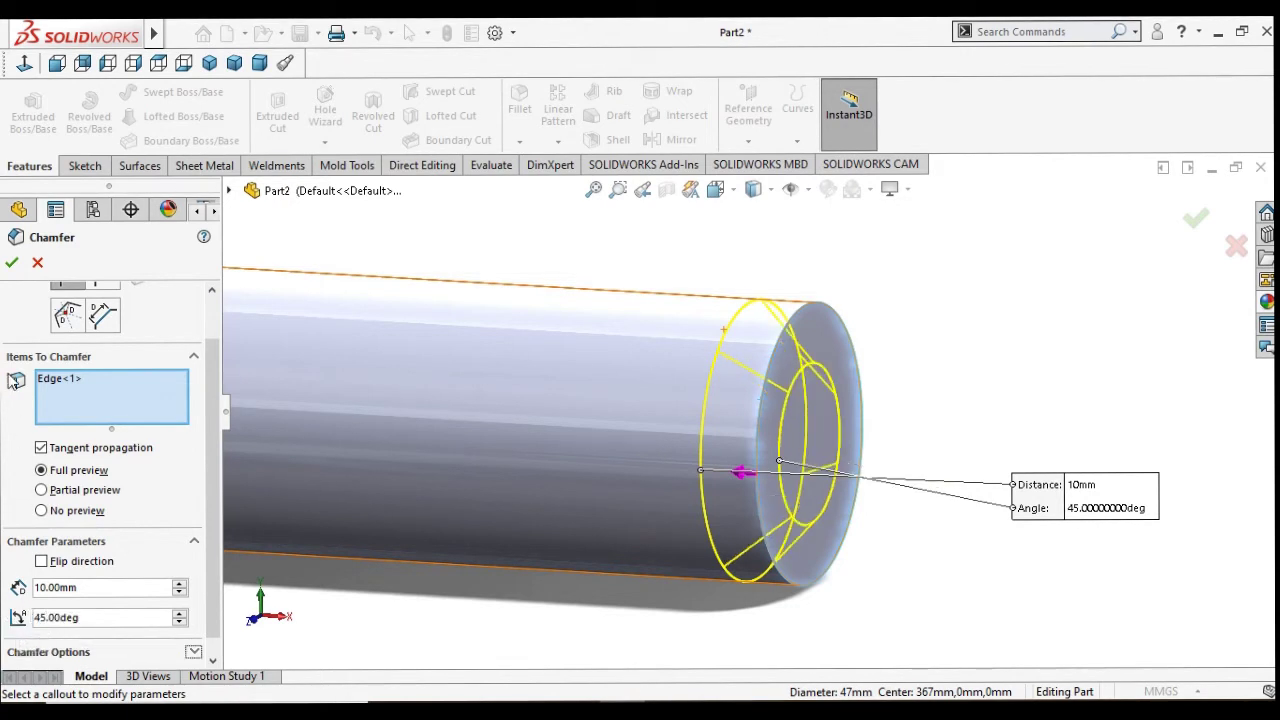
click(13, 264)
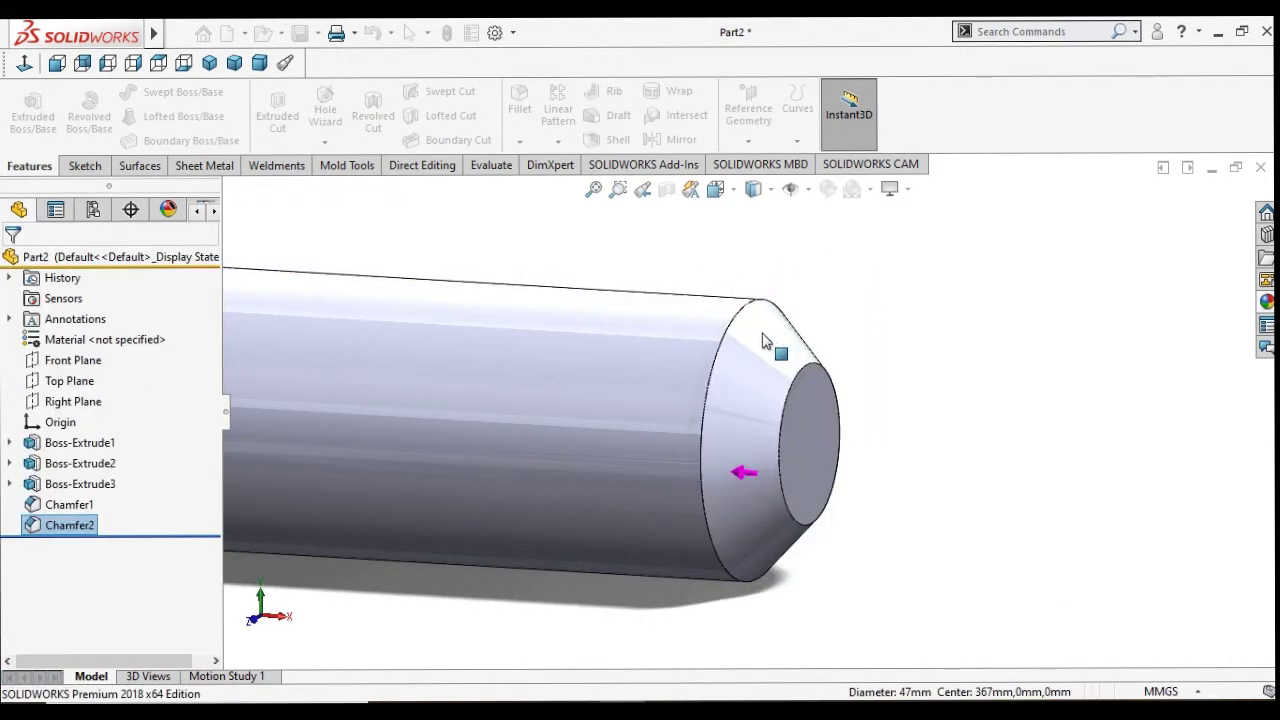
Step: Edit Chamfer2 to reduce its distance from 10 mm to 8 mm at 45°
scroll(871, 455, up, 5)
scroll(811, 453, up, 2)
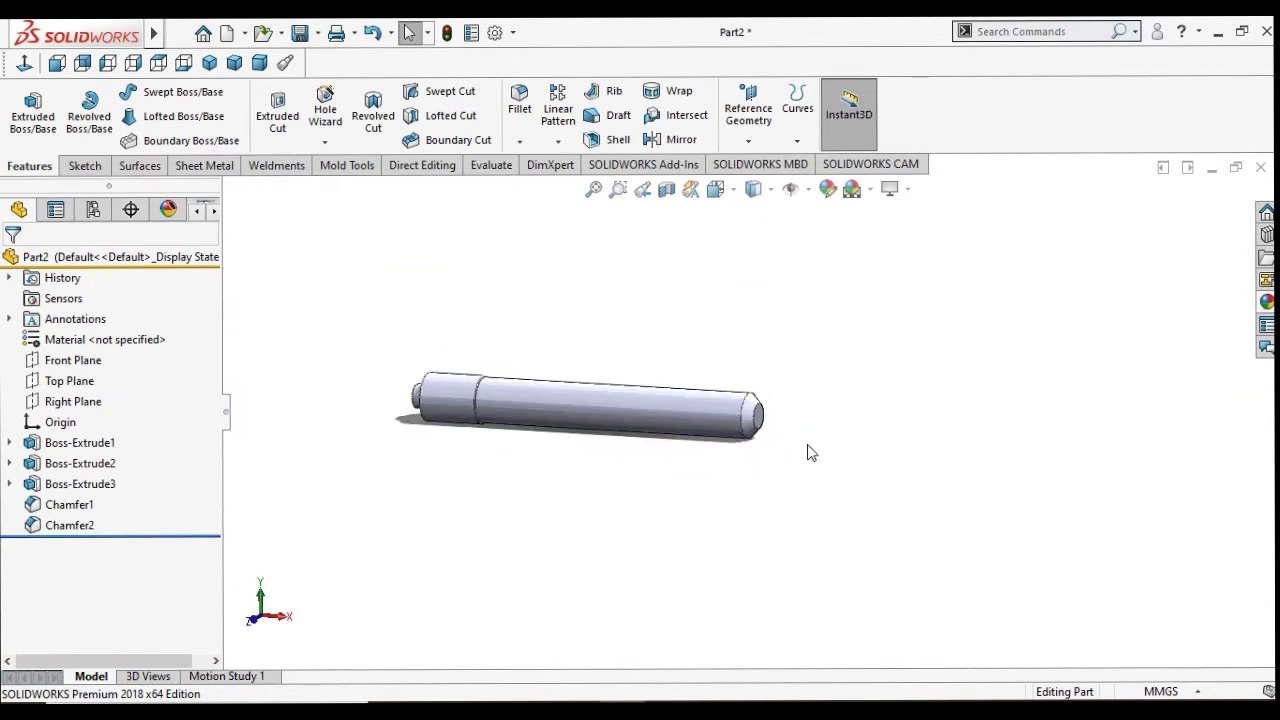
mouse_move(707, 547)
middle_down()
mouse_move(757, 523)
mouse_move(654, 534)
mouse_move(680, 531)
middle_up()
key(Escape)
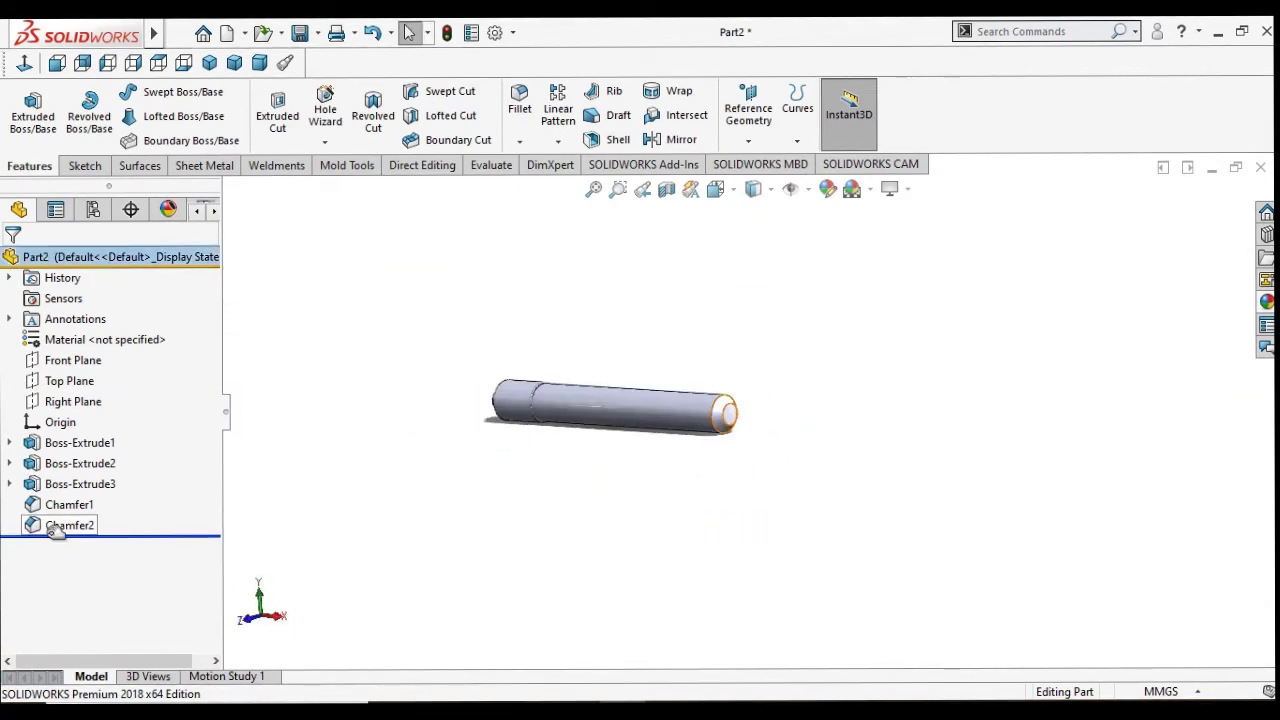
right_click(50, 528)
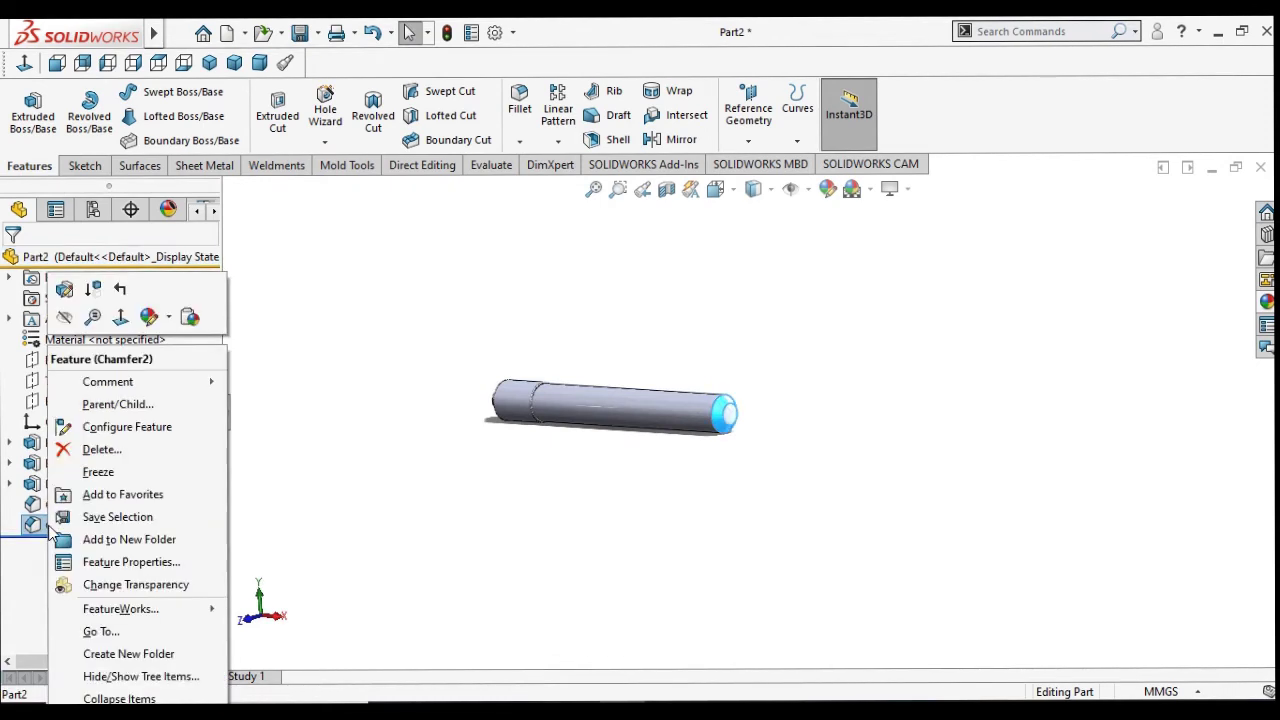
click(62, 290)
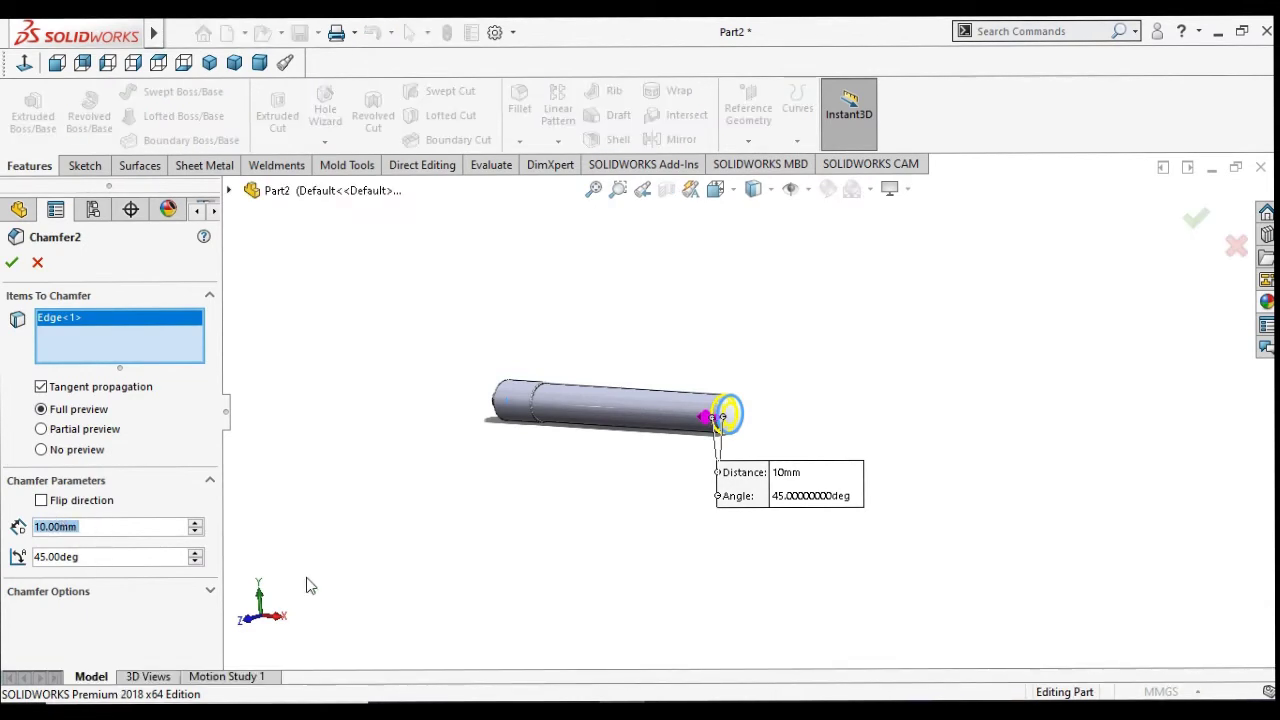
text(8)
key(Tab)
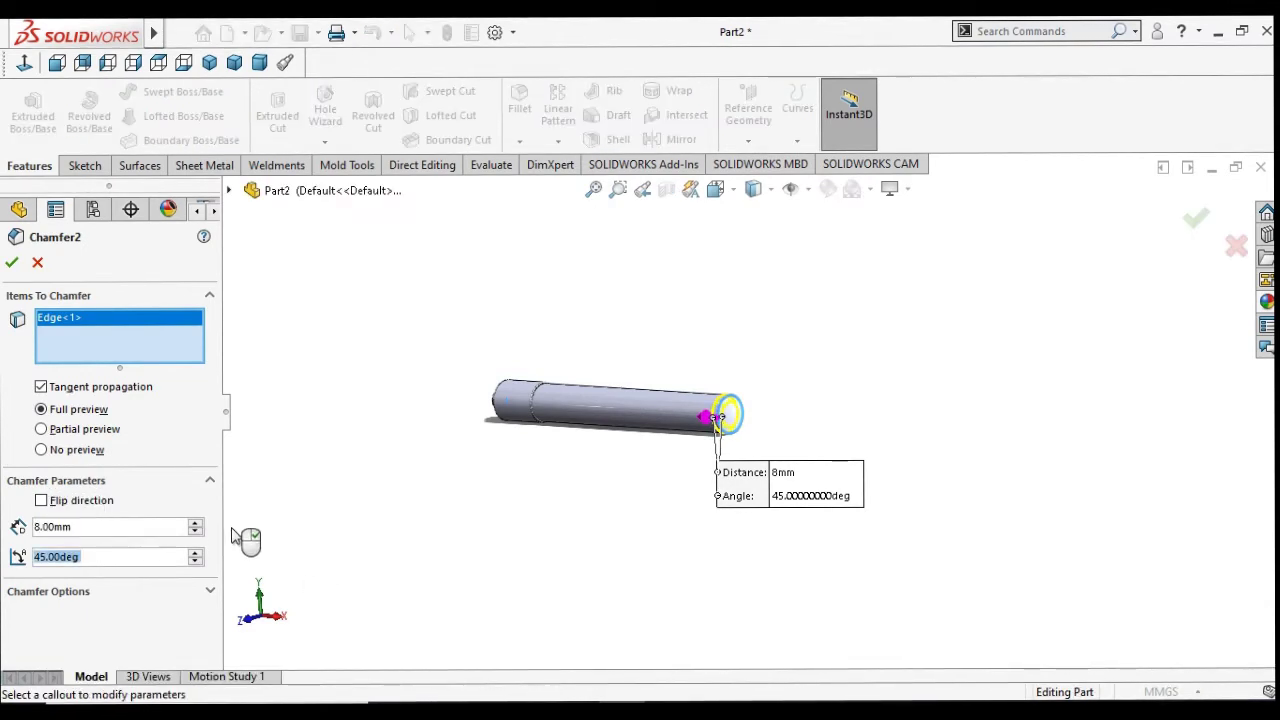
click(13, 263)
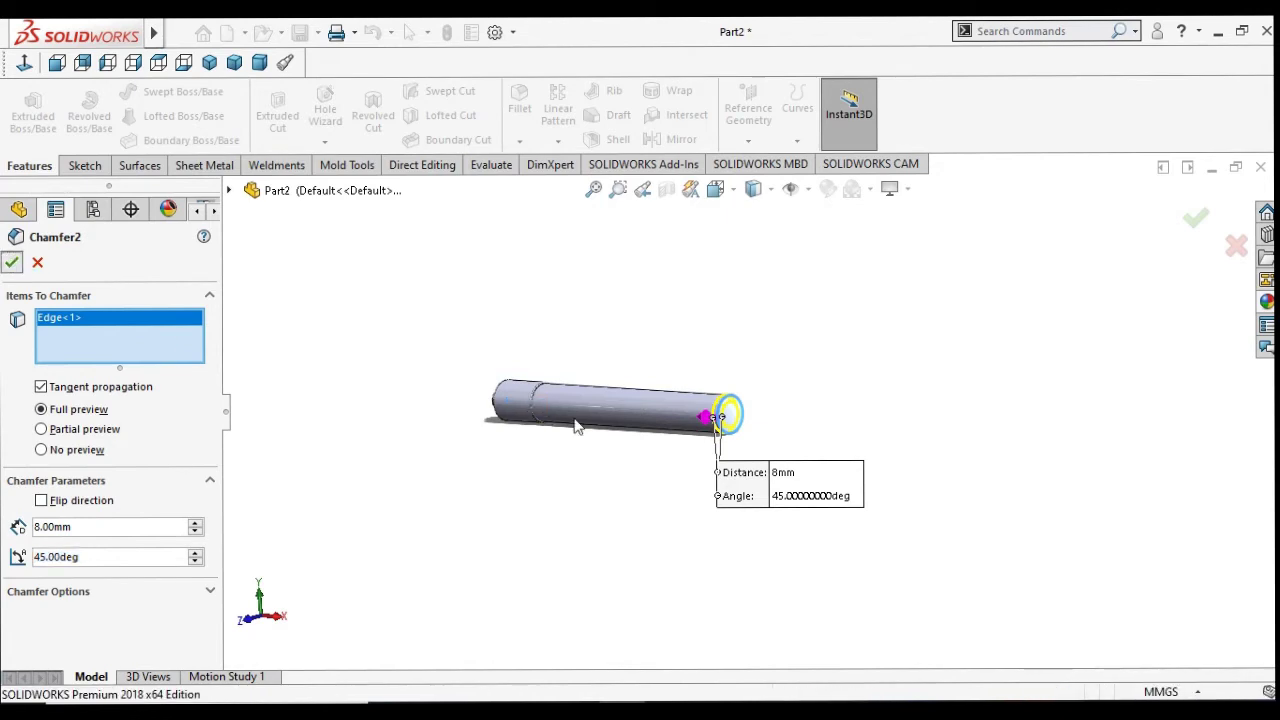
scroll(718, 432, down, 3)
scroll(740, 450, down, 2)
click(825, 488)
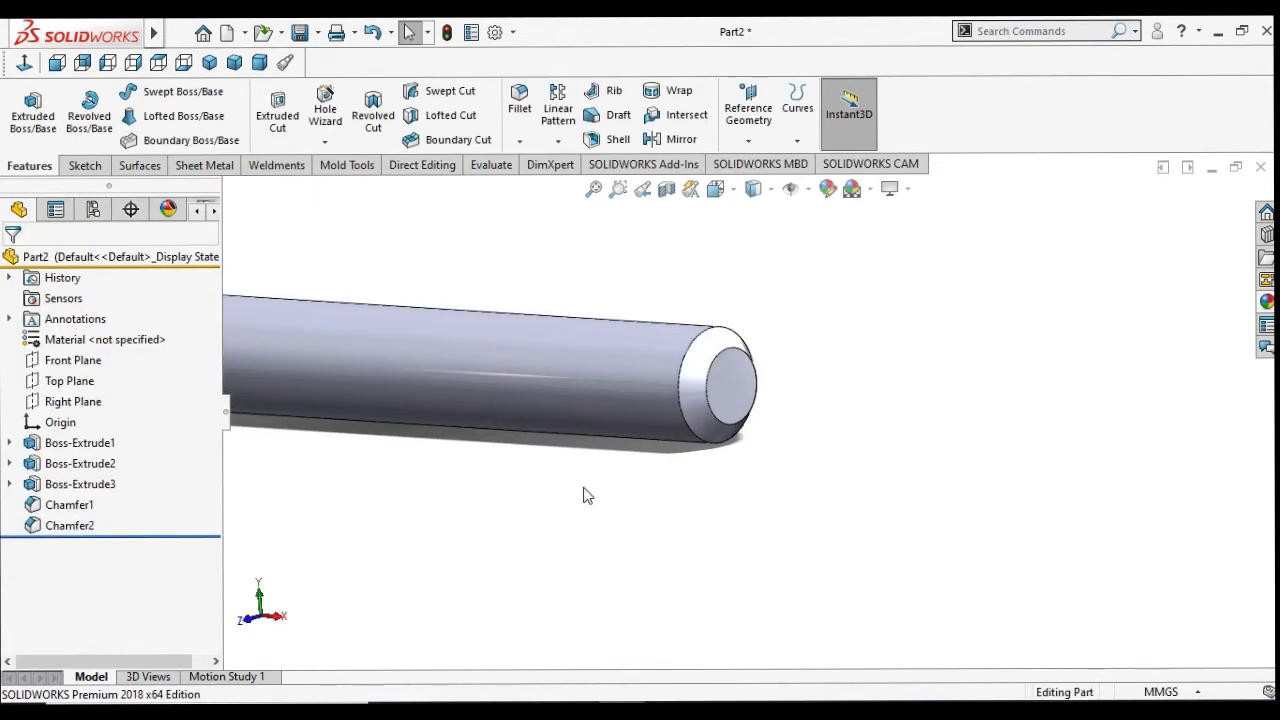
scroll(555, 495, up, 3)
scroll(519, 401, down, 3)
scroll(703, 359, down, 3)
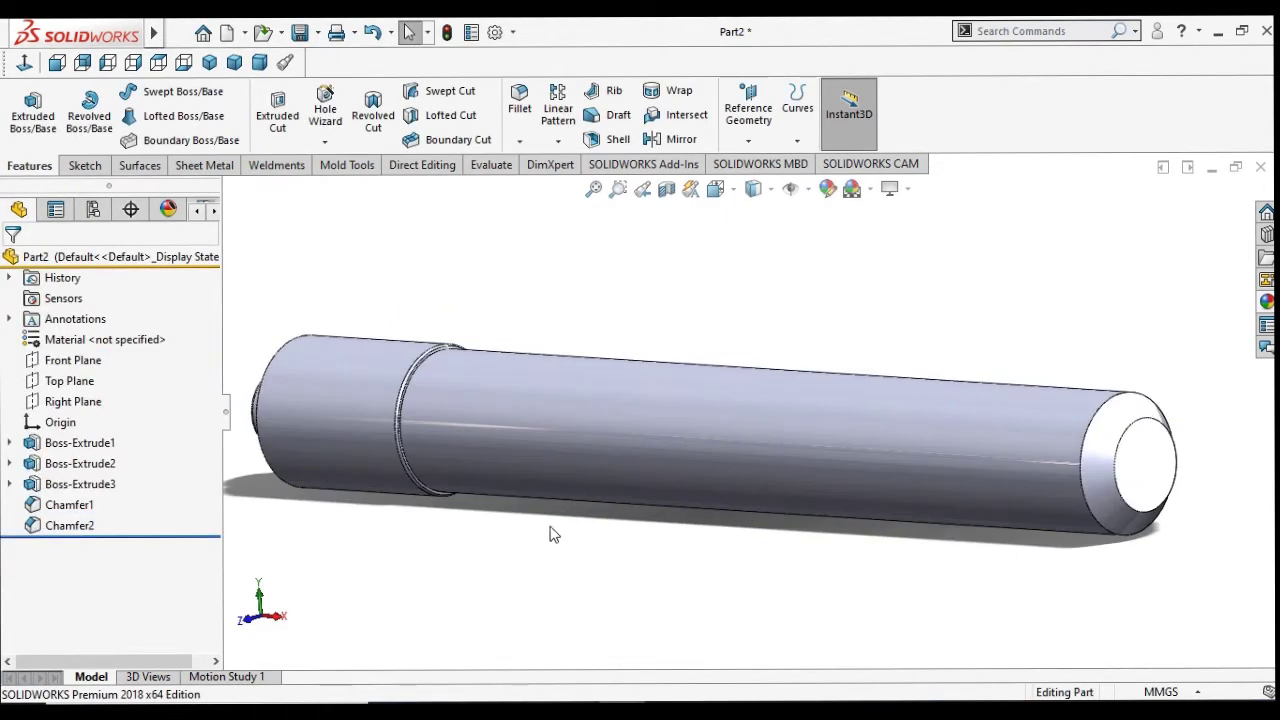
middle_drag(549, 534, 543, 531)
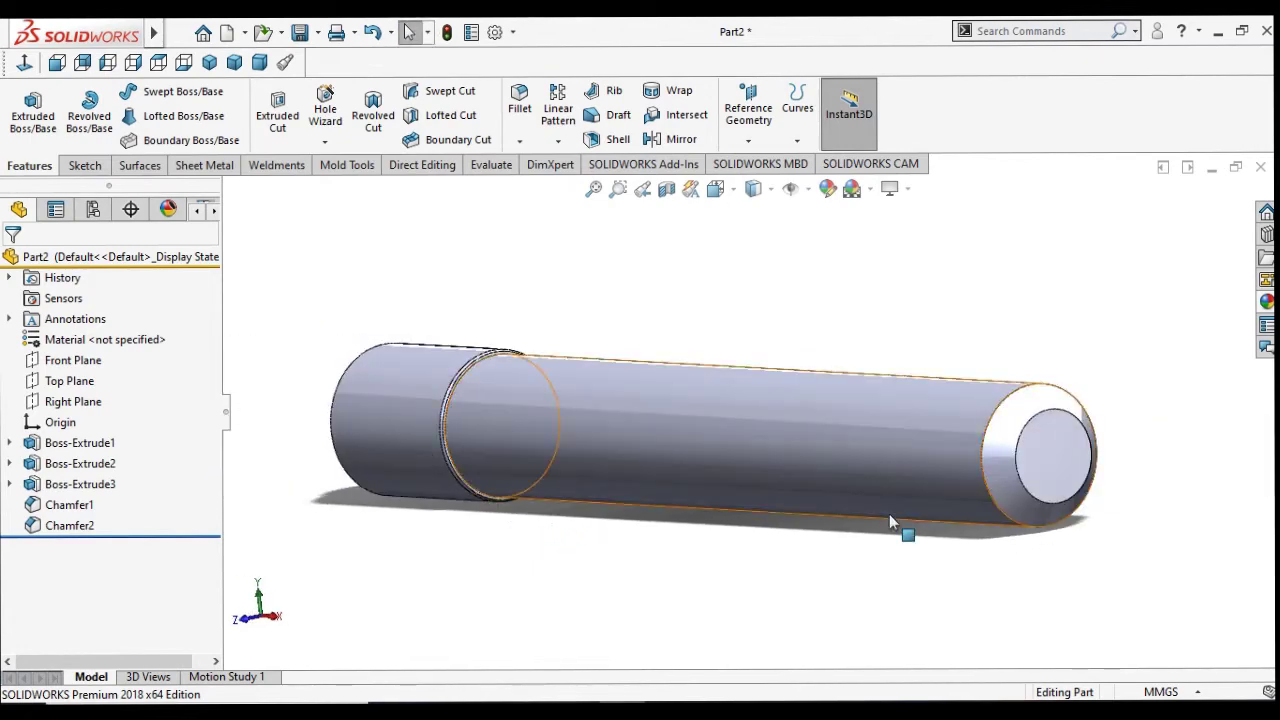
scroll(889, 520, up, 3)
scroll(871, 480, down, 3)
middle_drag(871, 480, 529, 514)
scroll(551, 509, up, 3)
scroll(520, 400, down, 2)
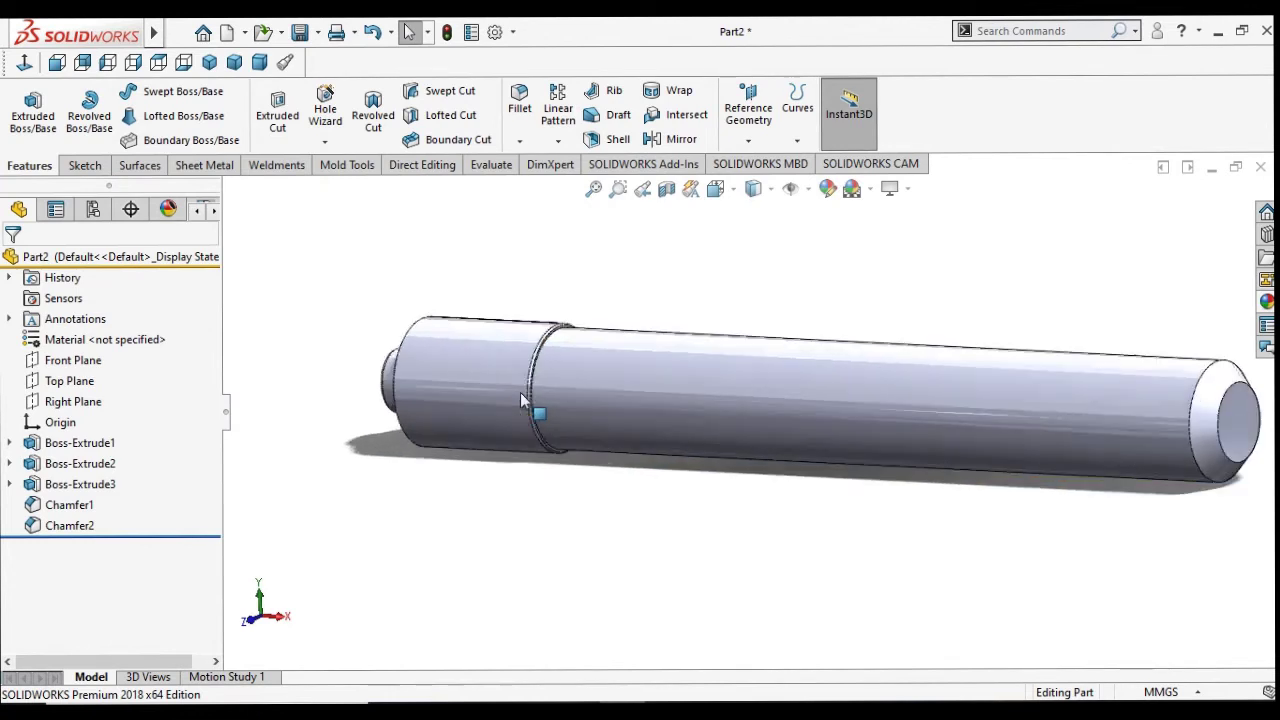
scroll(520, 400, down, 2)
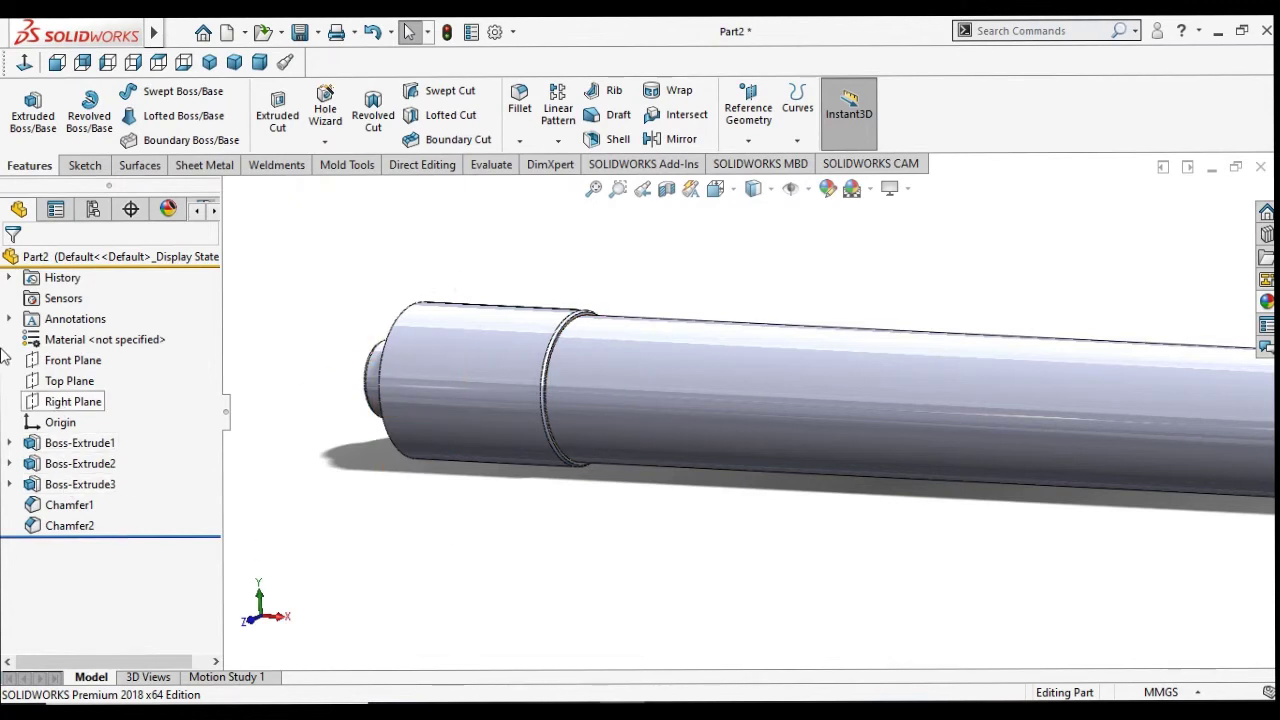
Step: Start a new sketch on the Front Plane, viewed normal to it
click(73, 366)
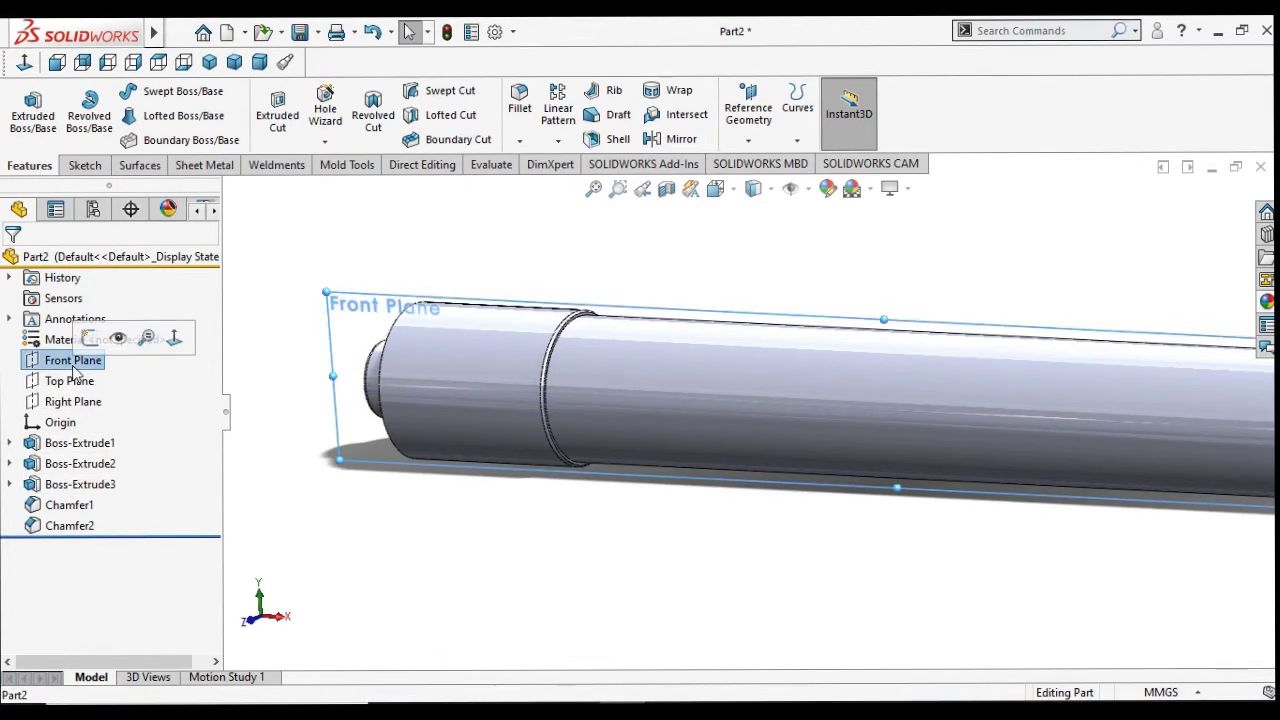
click(108, 333)
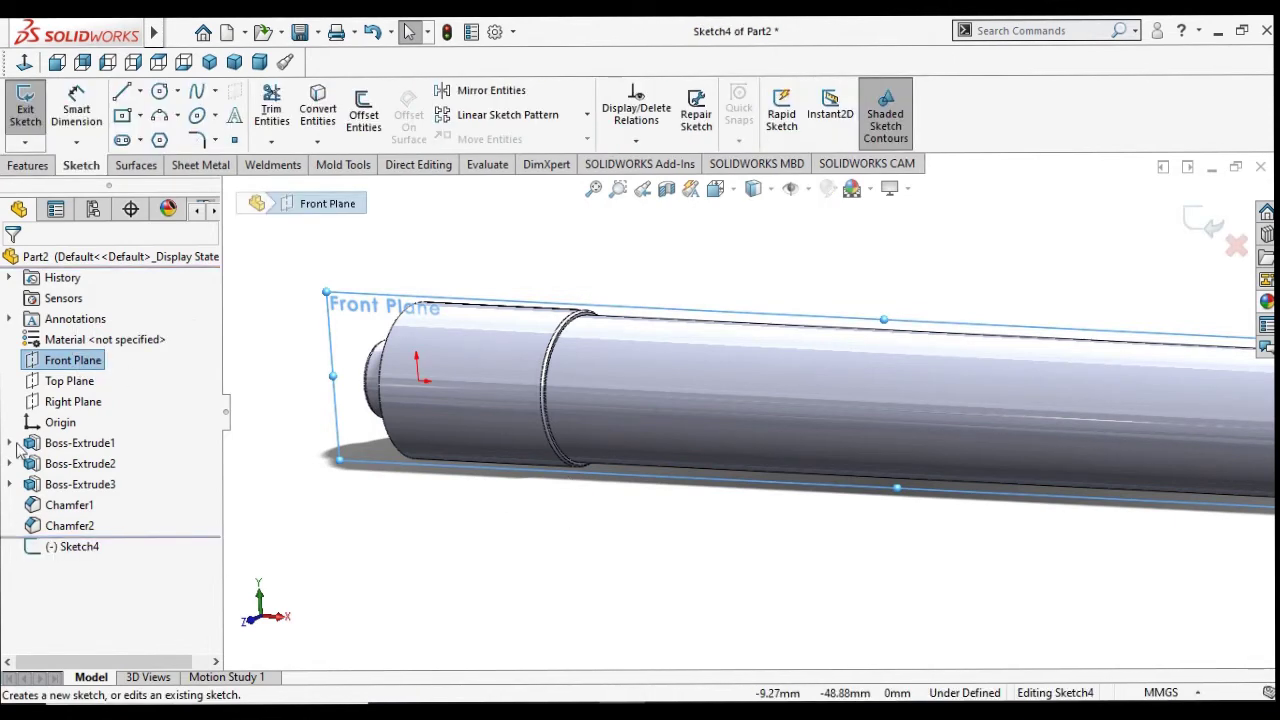
click(24, 62)
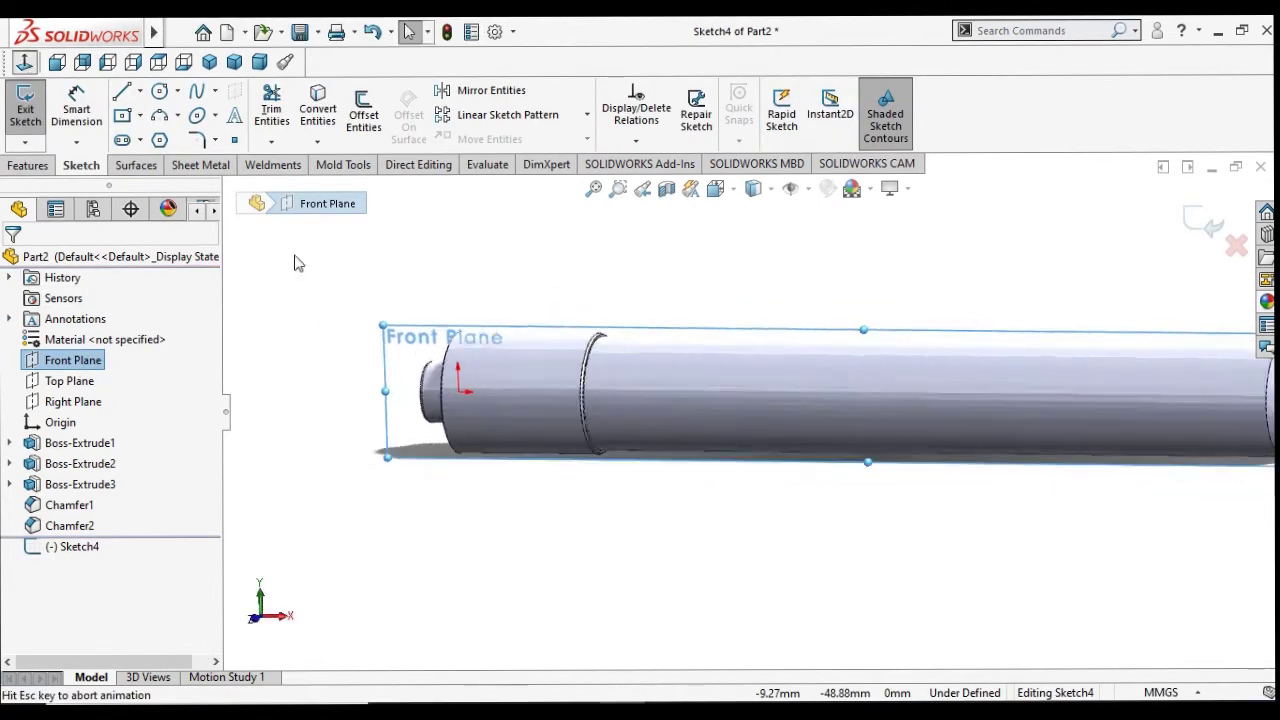
scroll(602, 378, down, 2)
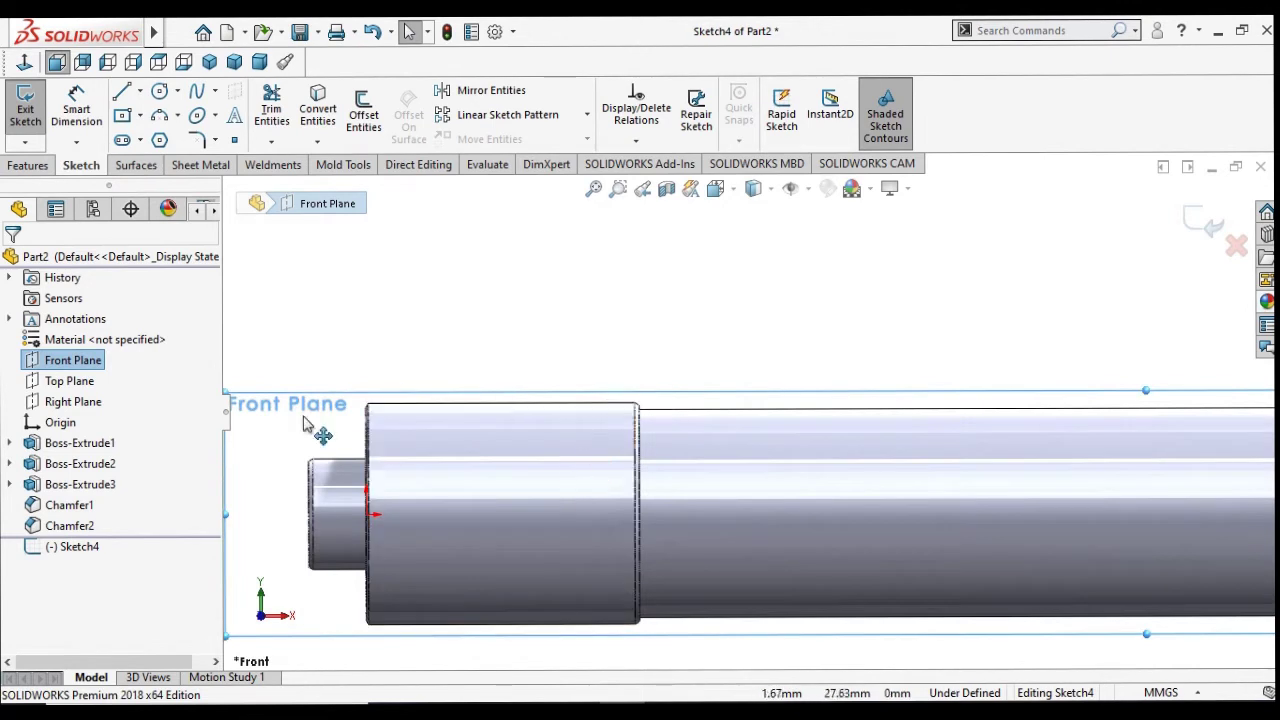
Step: Draw a centerline from the origin along the shaft axis to the step edge
click(141, 91)
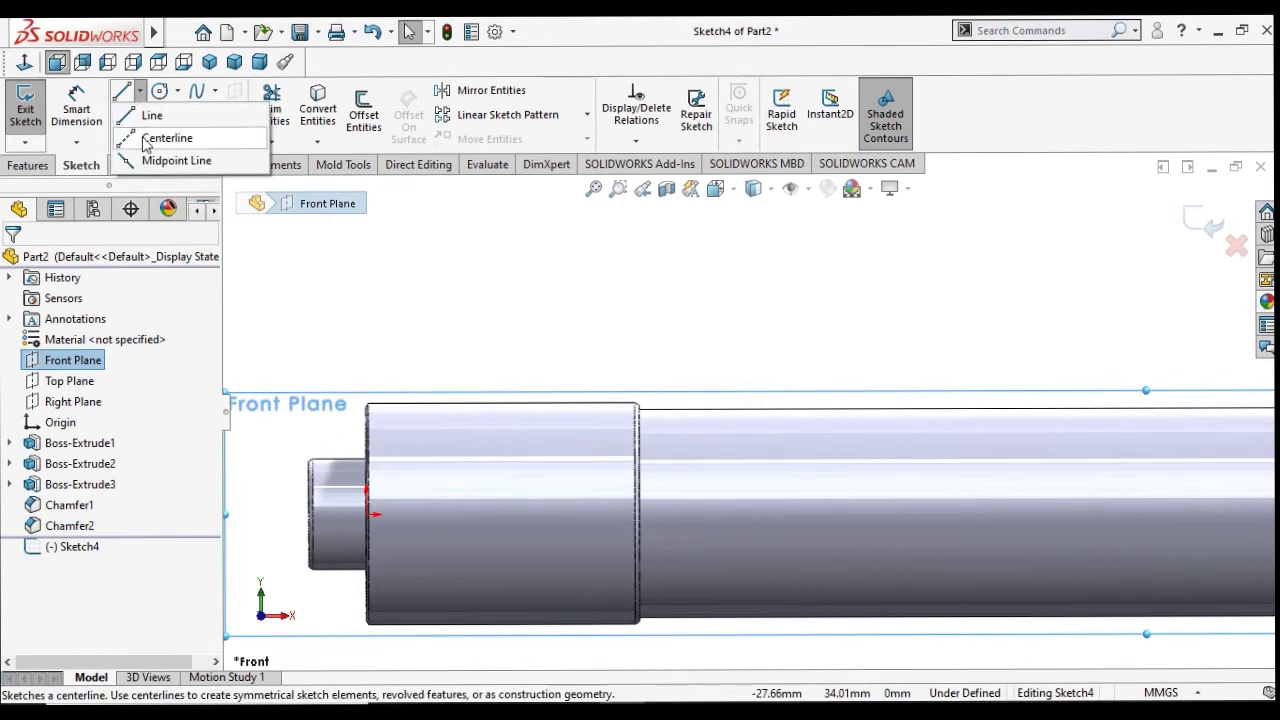
click(150, 135)
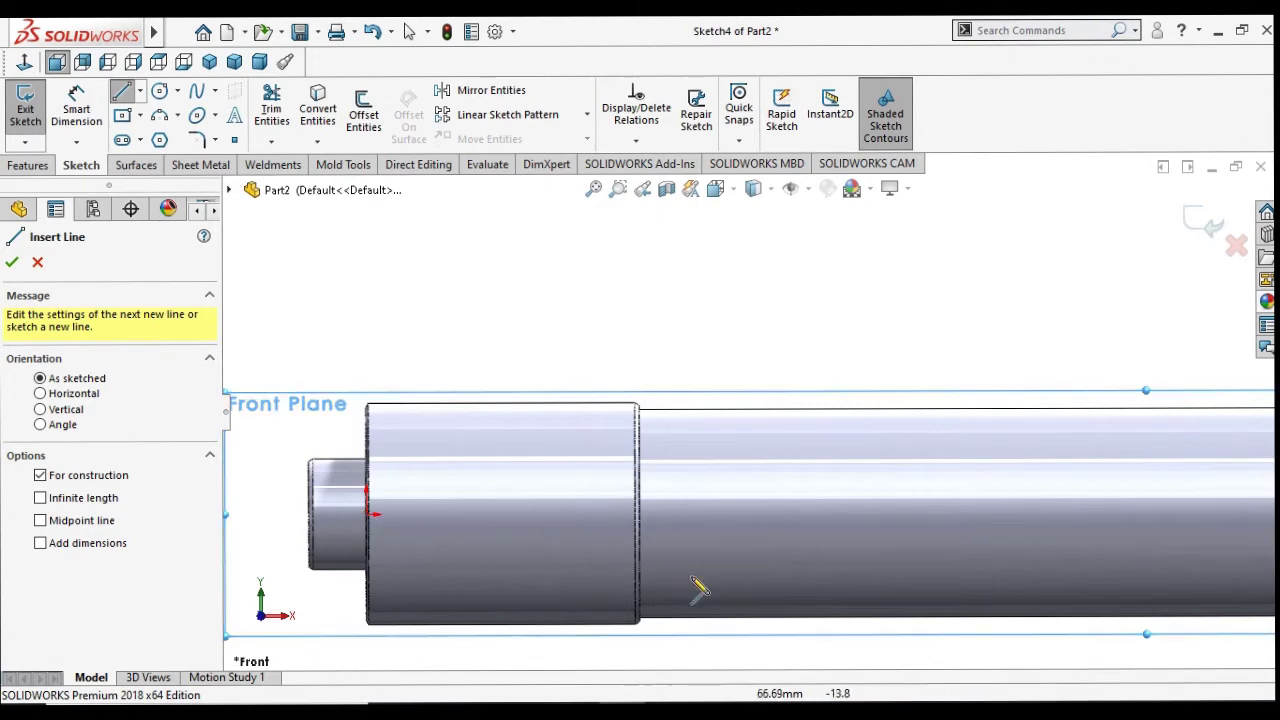
scroll(550, 578, down, 2)
scroll(460, 548, down, 1)
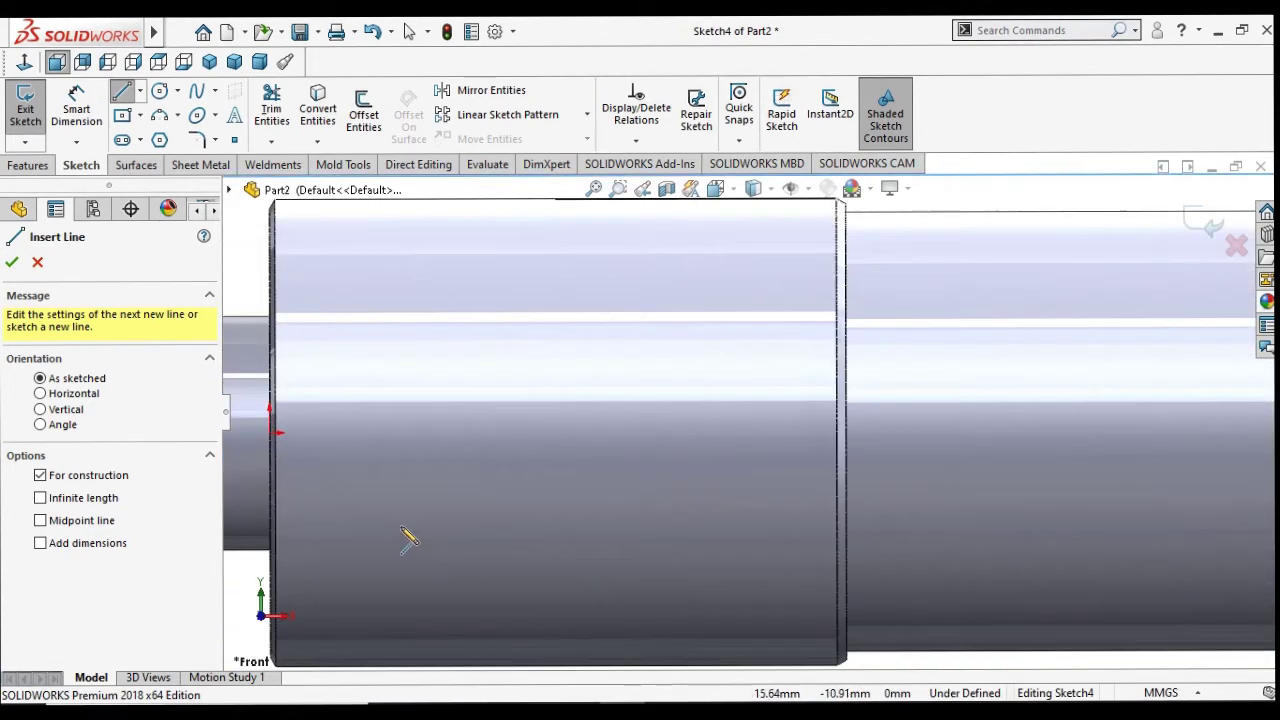
click(279, 433)
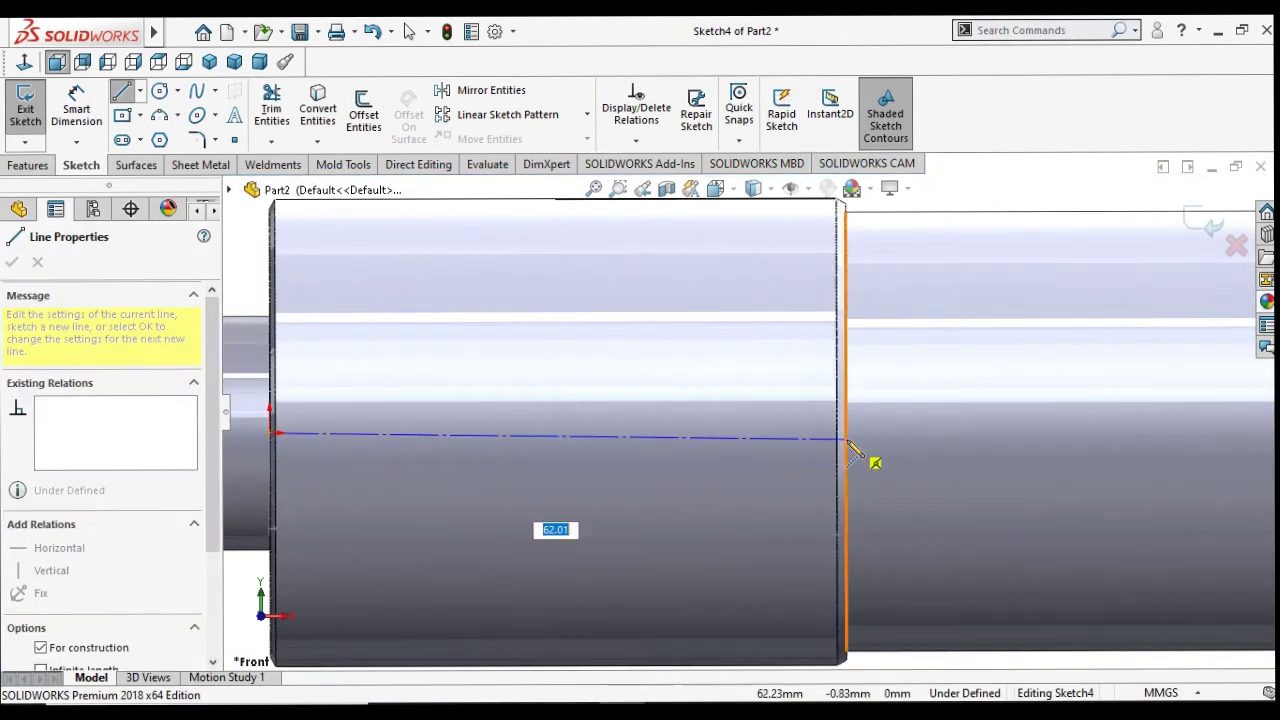
click(845, 433)
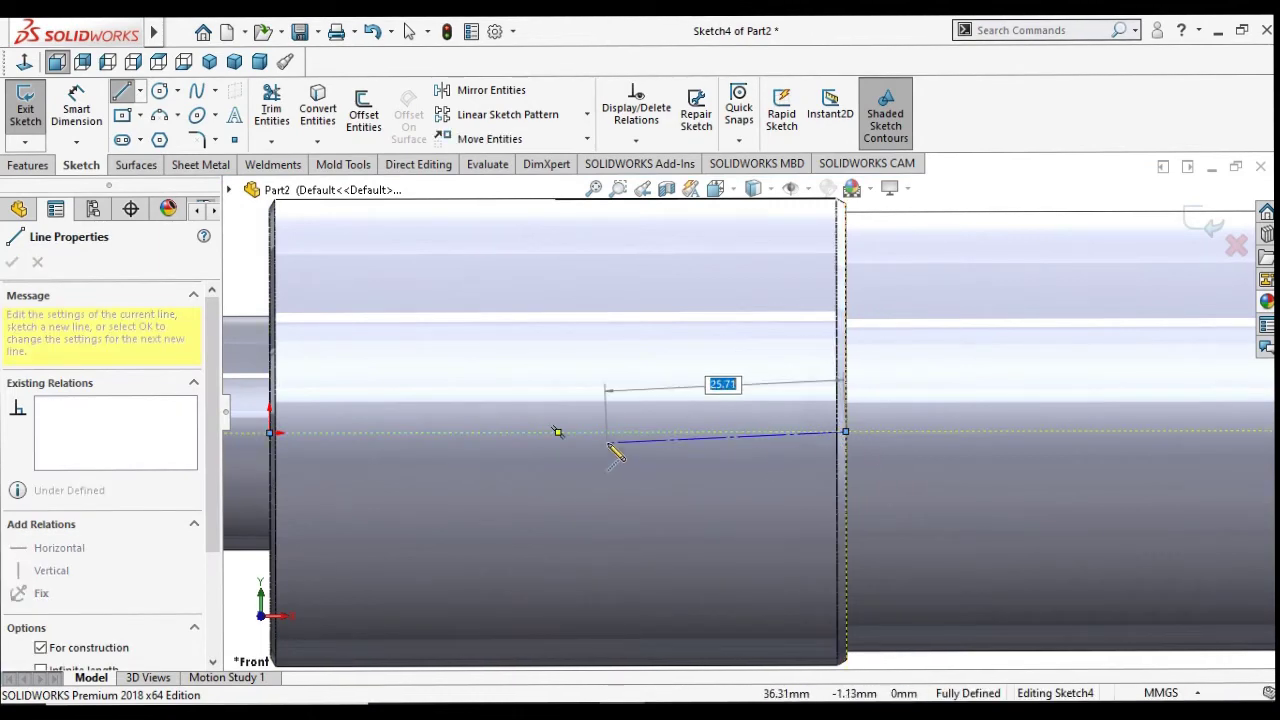
right_click(610, 448)
click(633, 482)
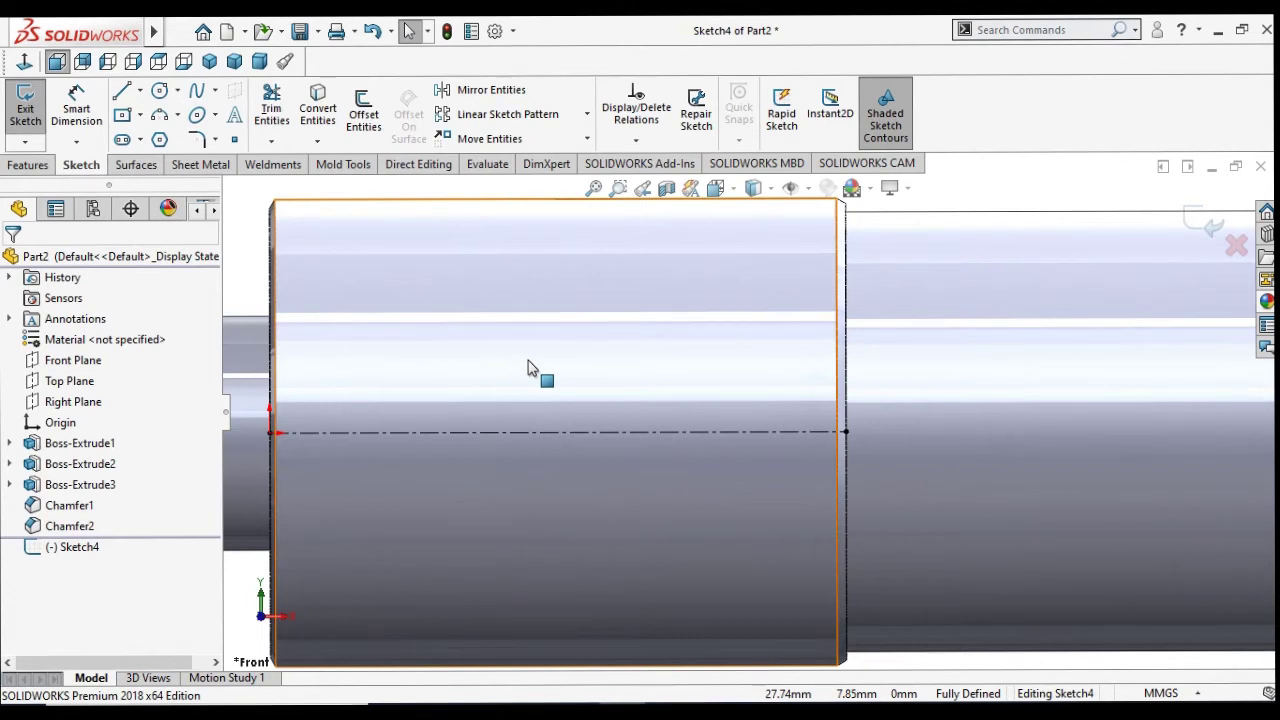
Step: Sketch a circle centred on the axis centreline near the collar's left end
click(157, 95)
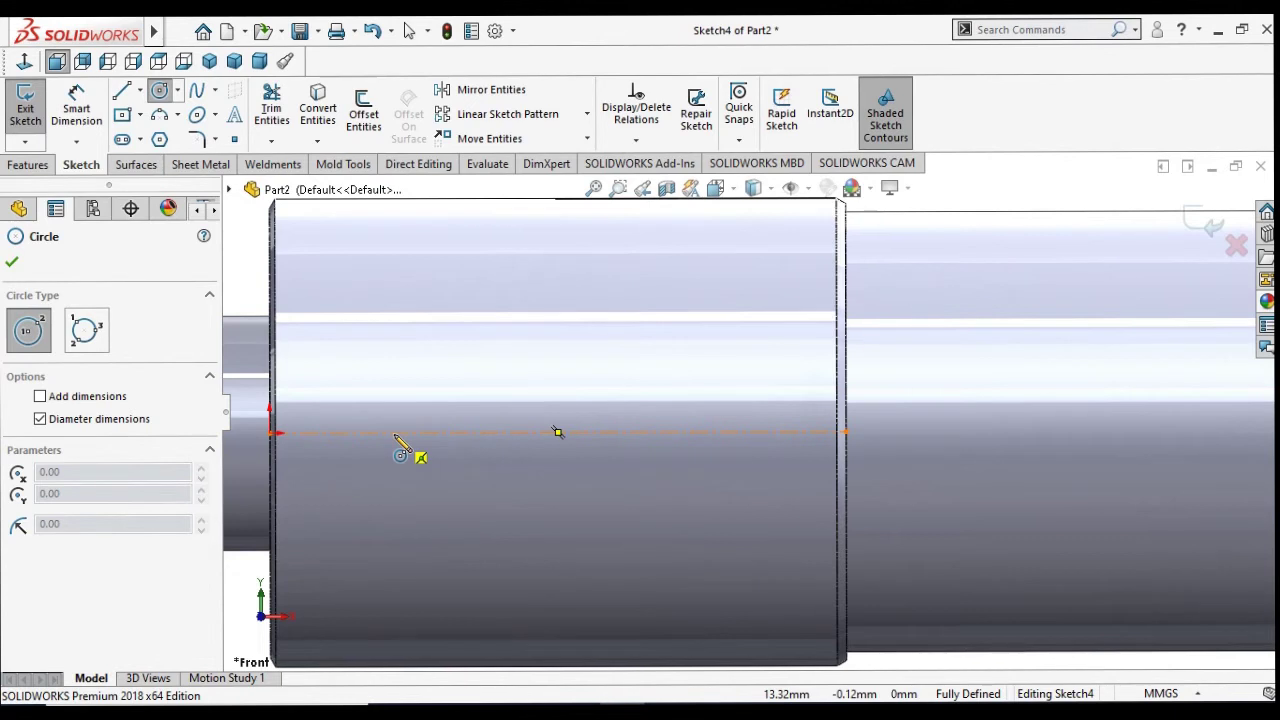
click(413, 433)
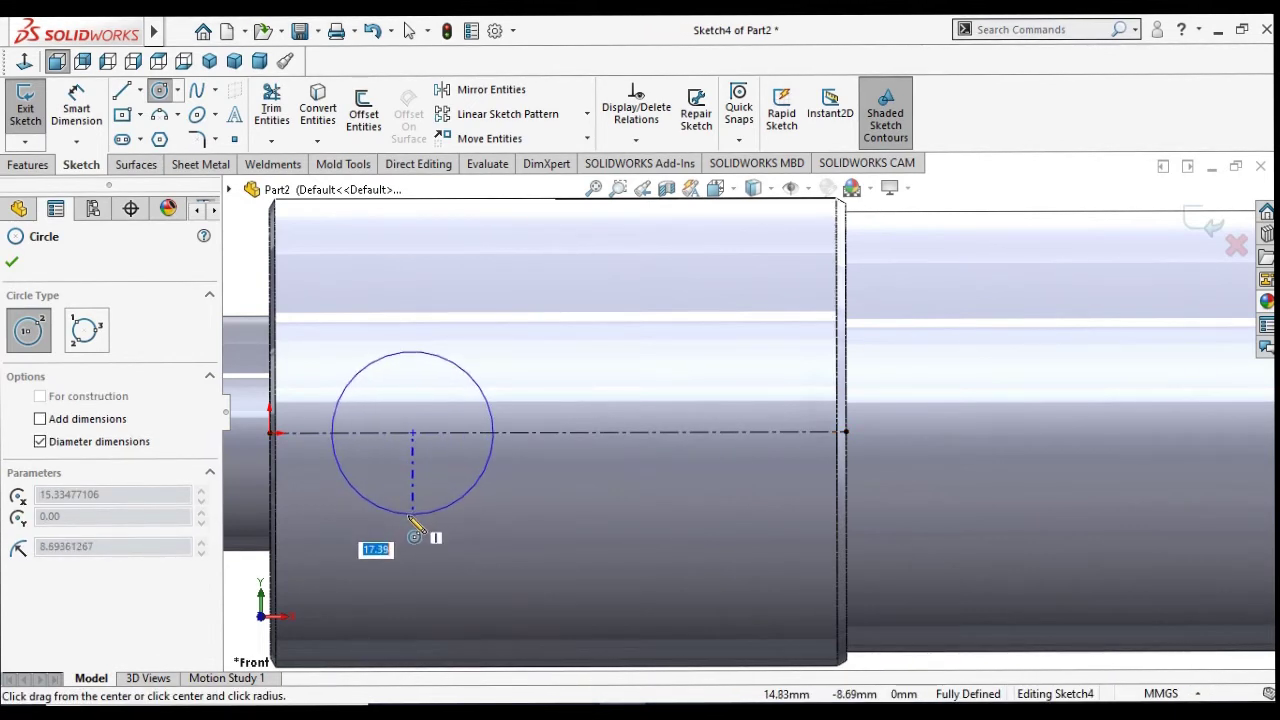
click(413, 517)
right_click(510, 521)
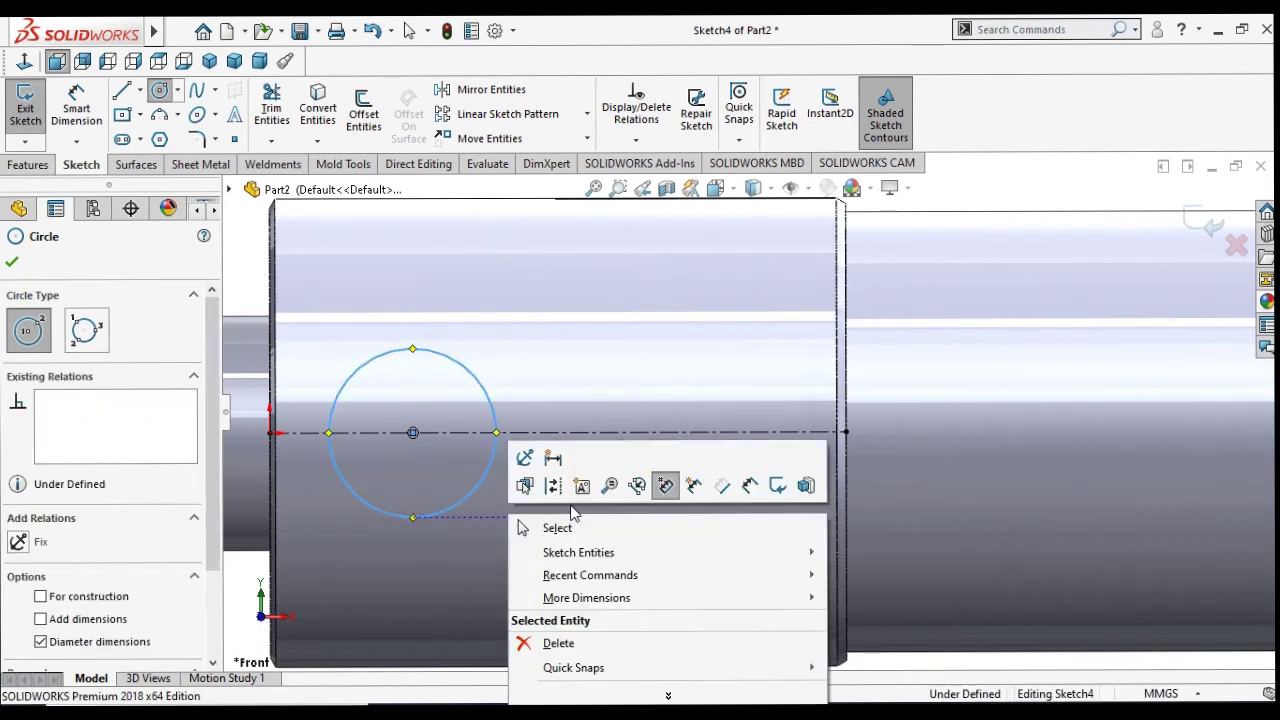
click(541, 525)
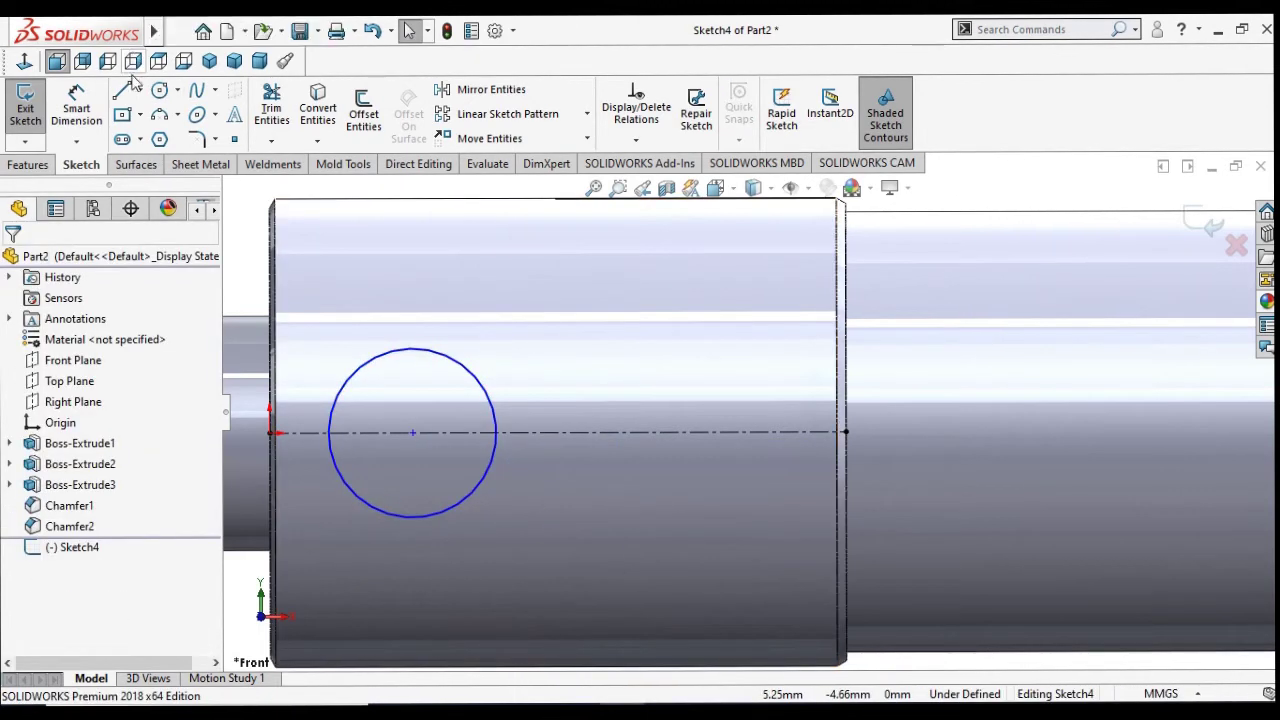
click(159, 90)
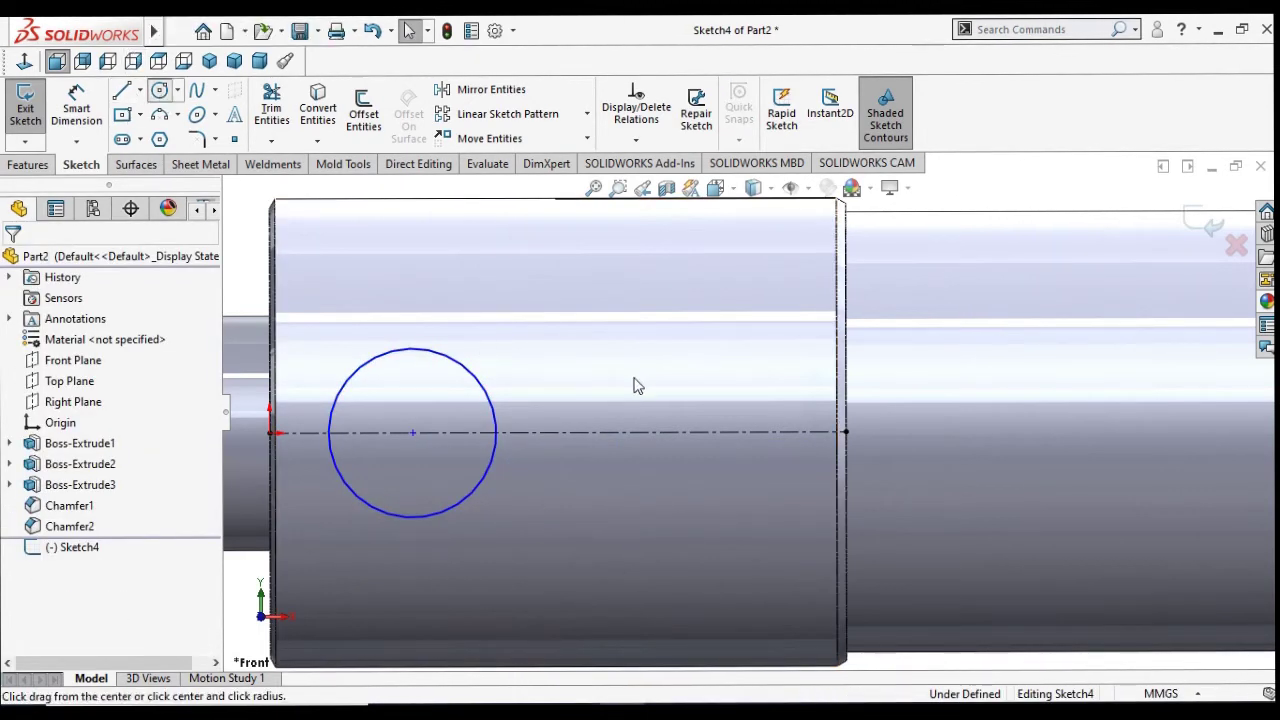
click(495, 420)
key(Escape)
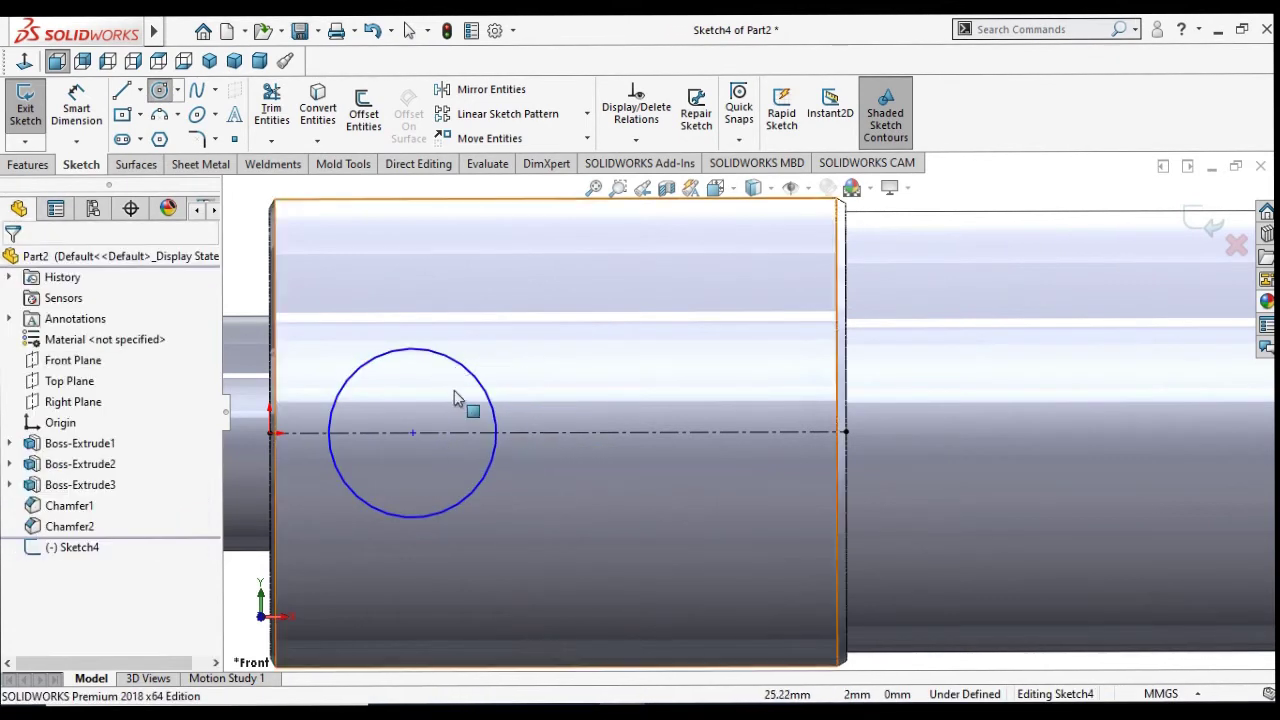
click(75, 102)
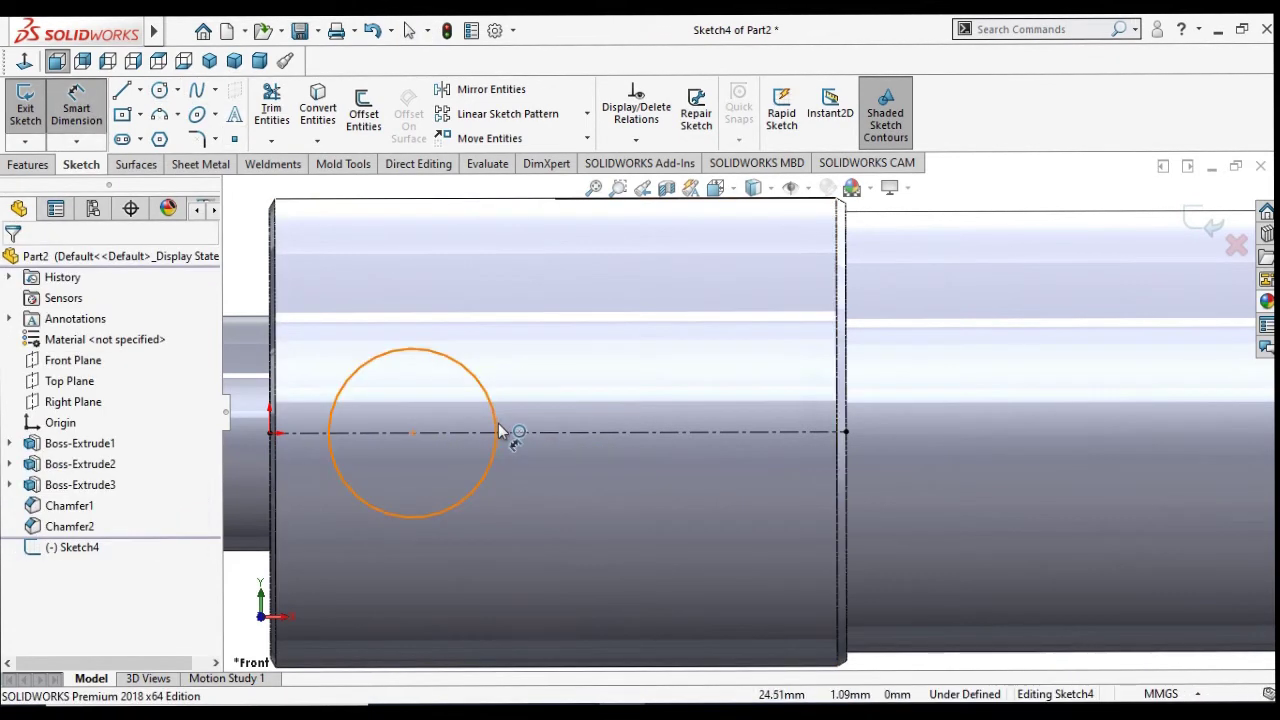
Step: Dimension the circle's diameter to 20 mm
click(528, 429)
click(534, 424)
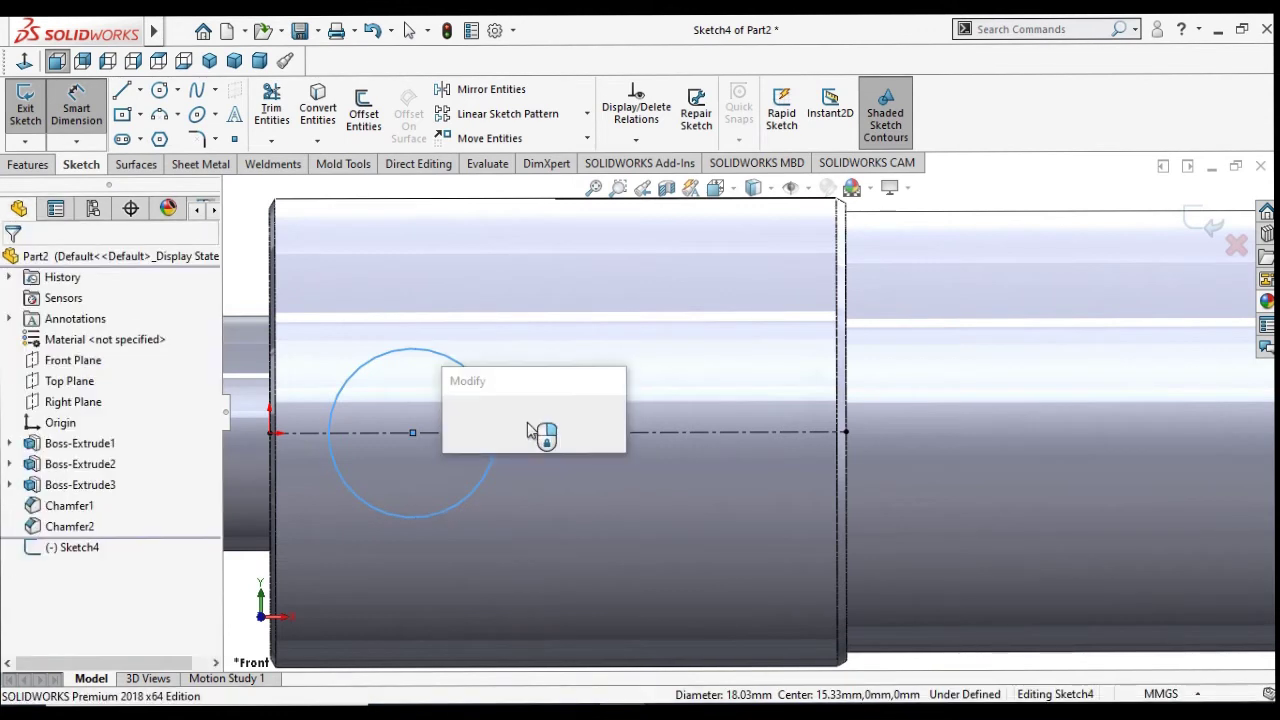
text(20)
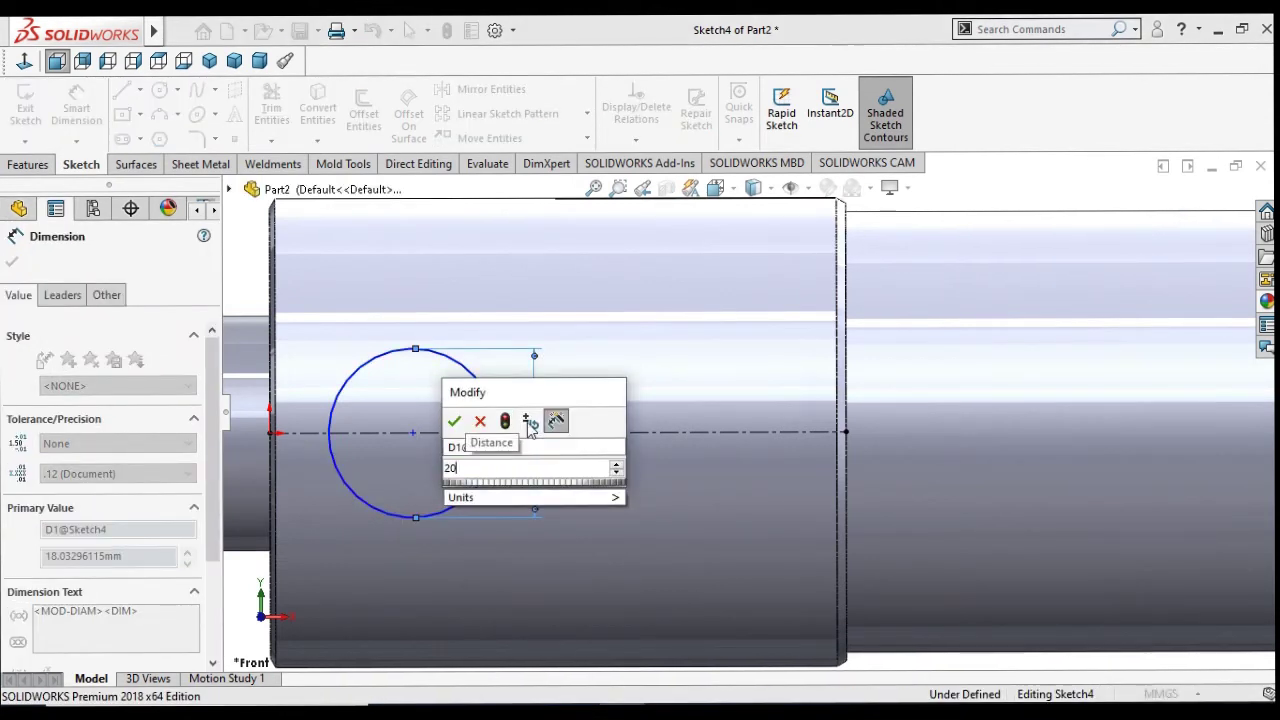
click(608, 497)
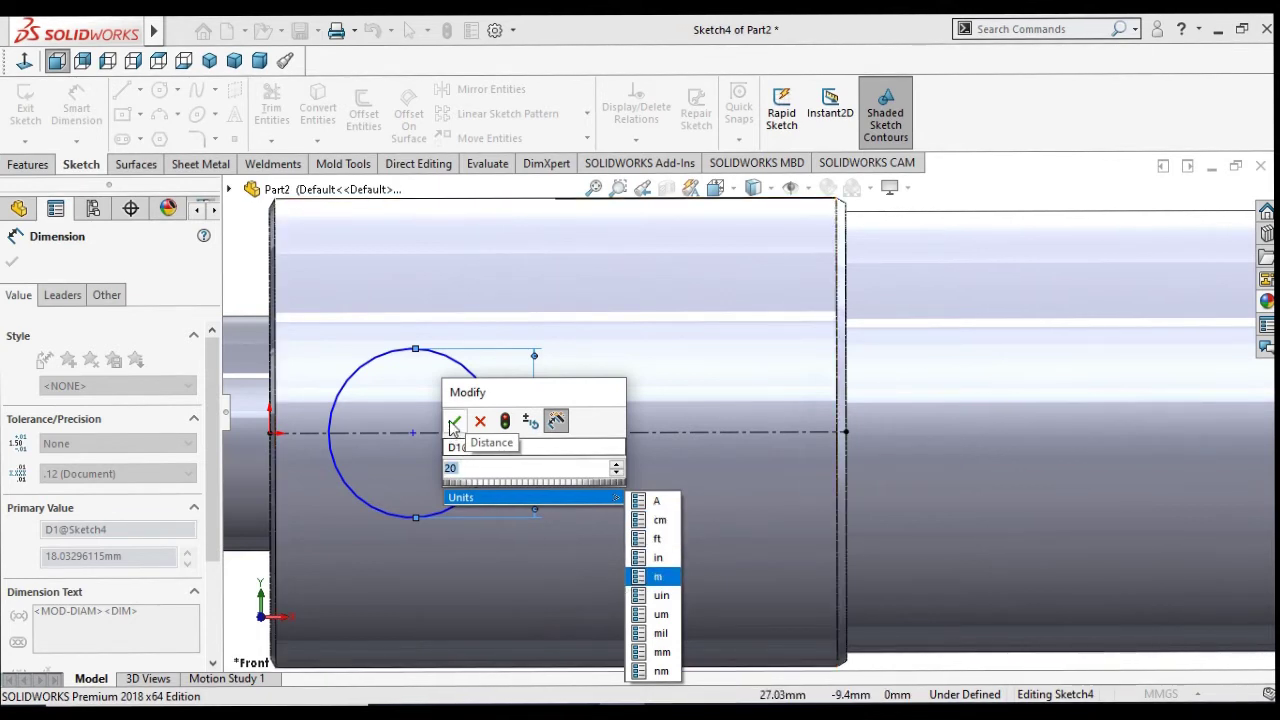
click(454, 421)
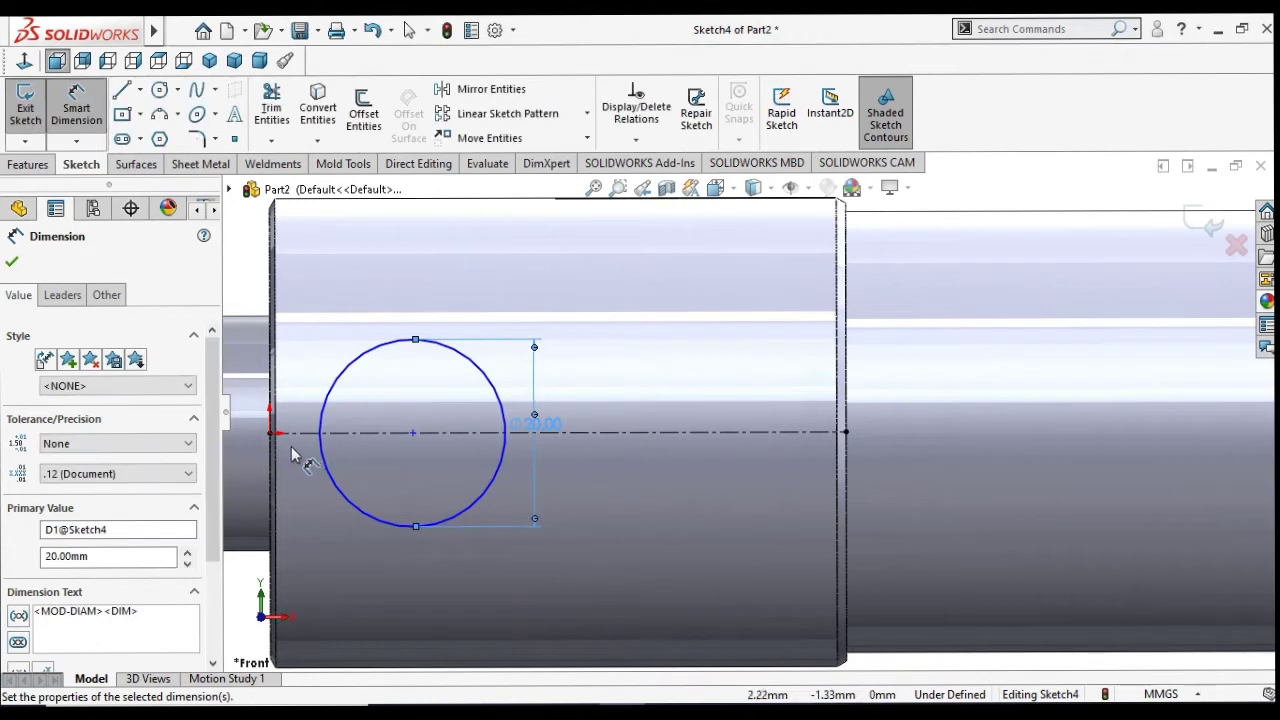
scroll(288, 446, down, 3)
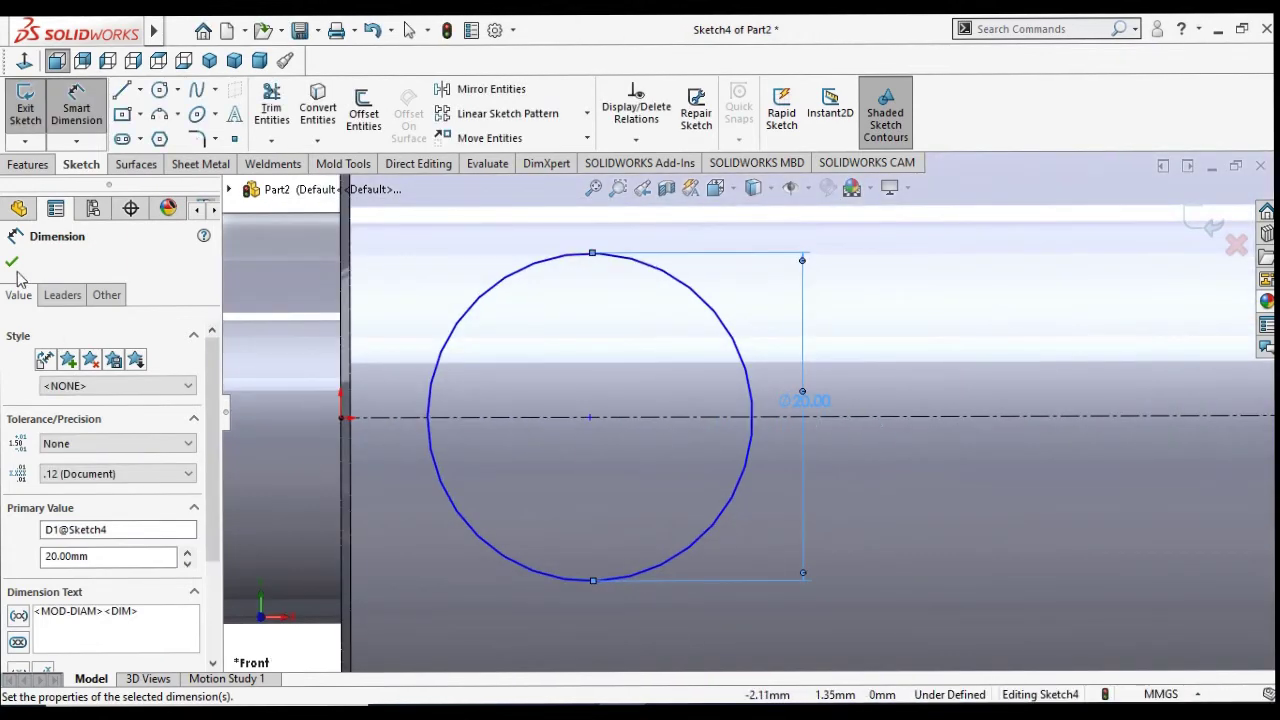
click(12, 261)
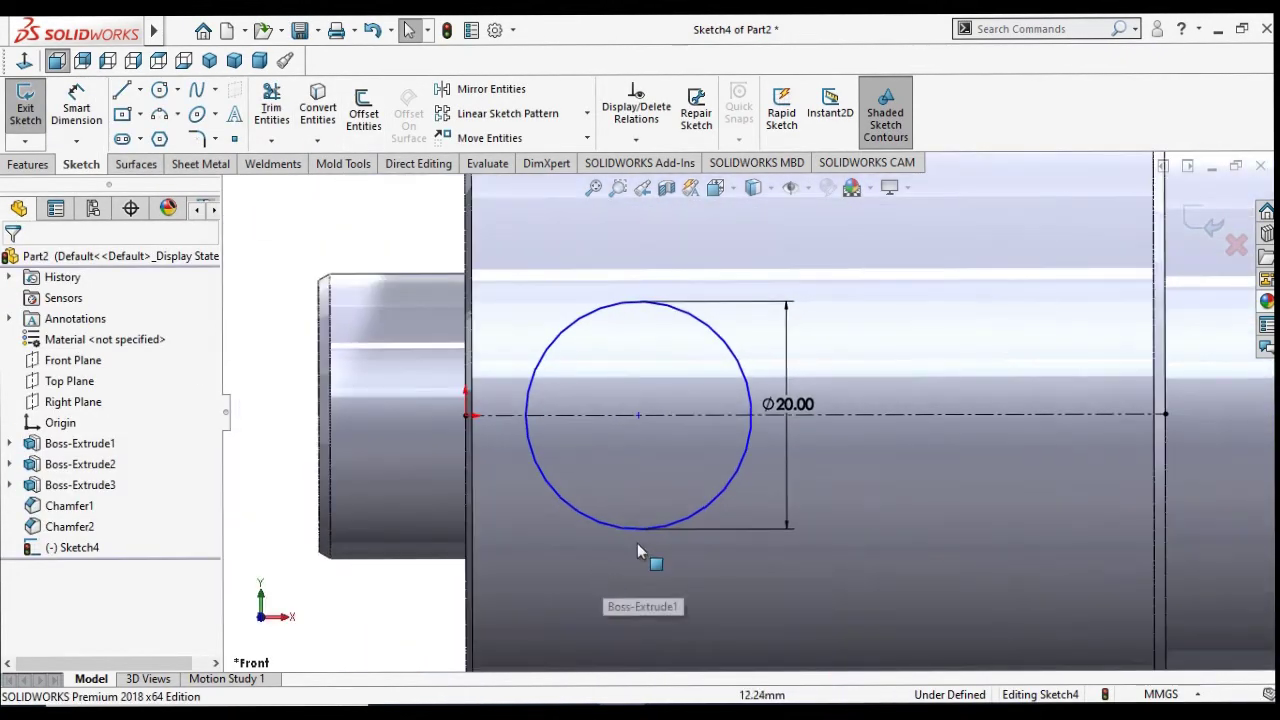
Step: Dimension the circle's centre 15.5 mm from the collar's left end
ctrl+middle_drag(637, 543, 660, 456)
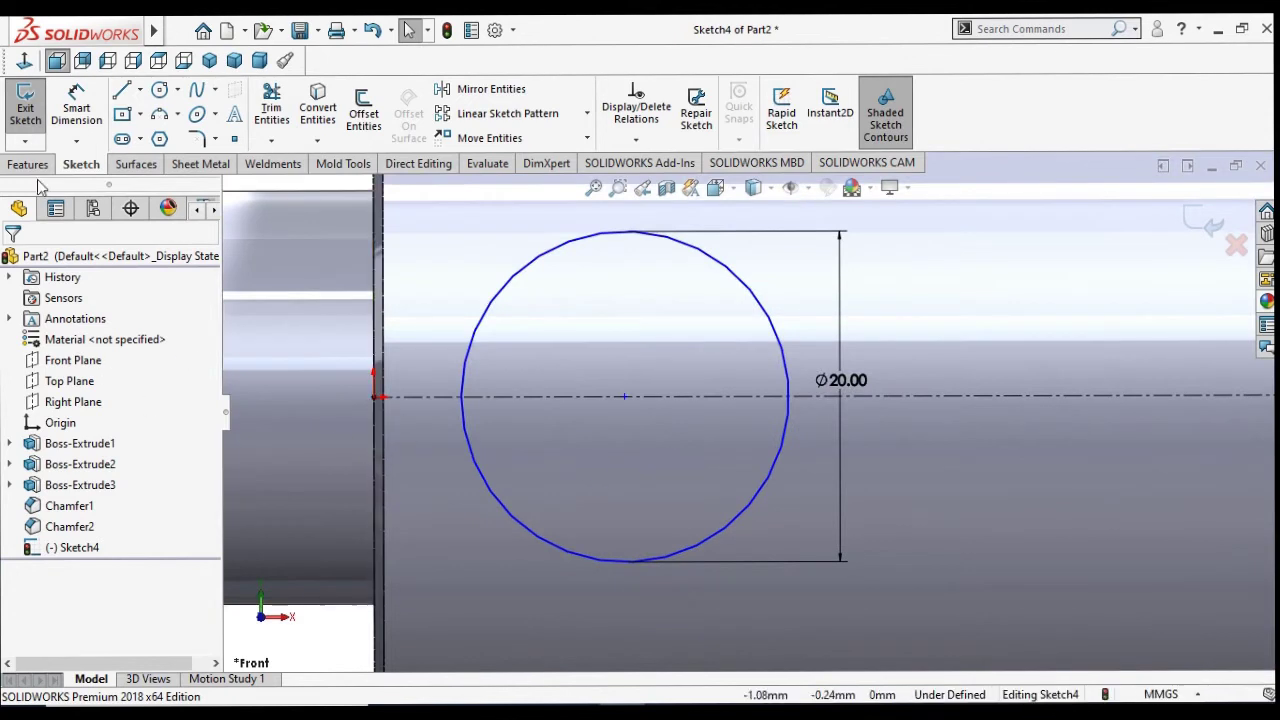
click(76, 105)
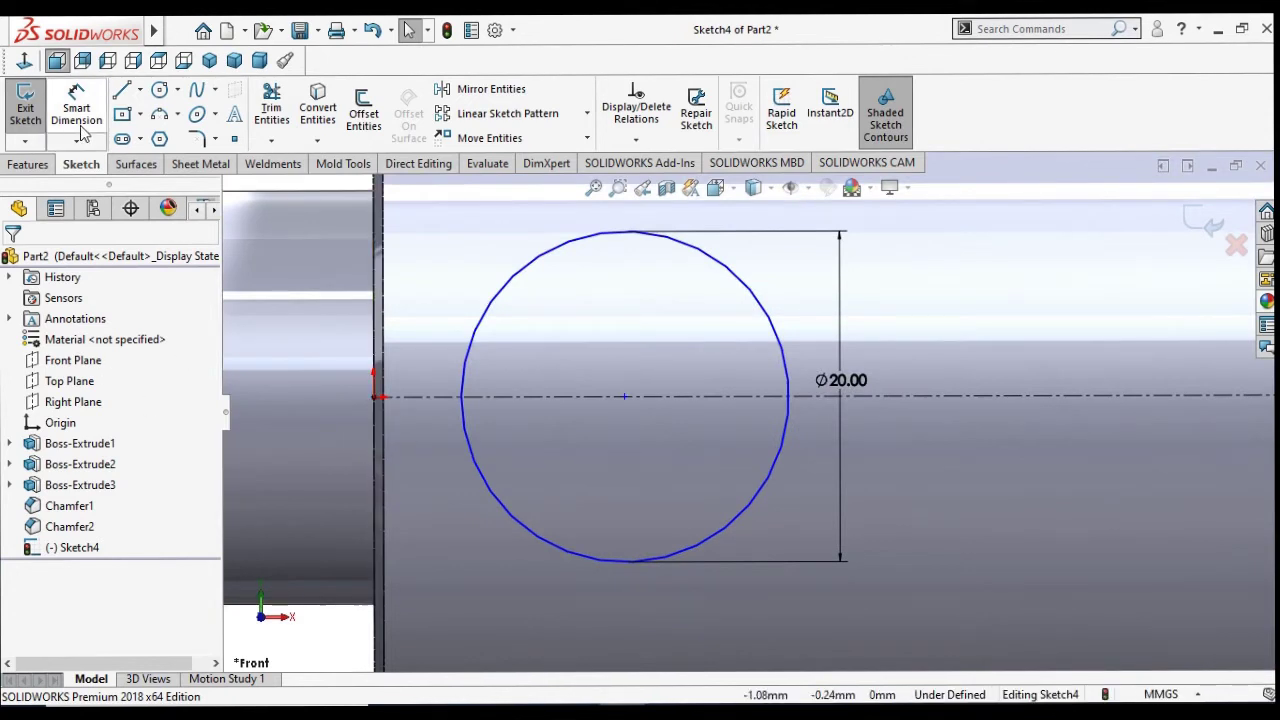
click(375, 398)
click(625, 397)
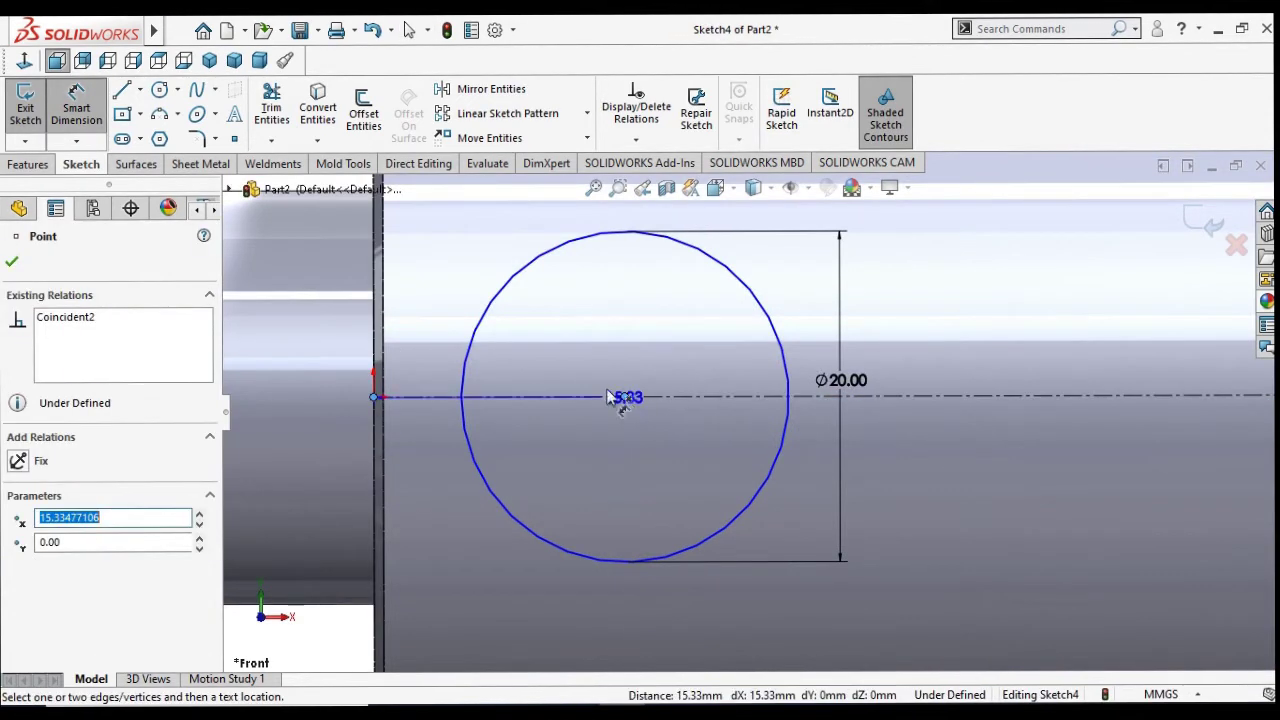
click(533, 334)
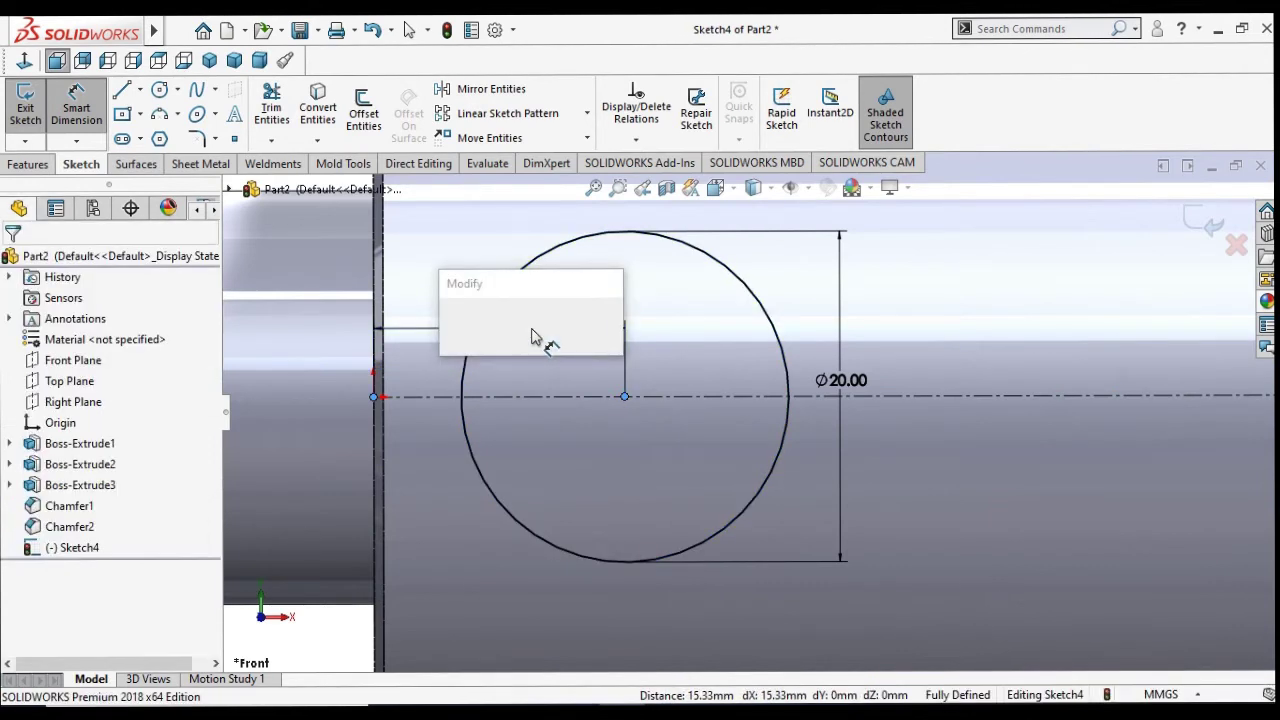
text(15.)
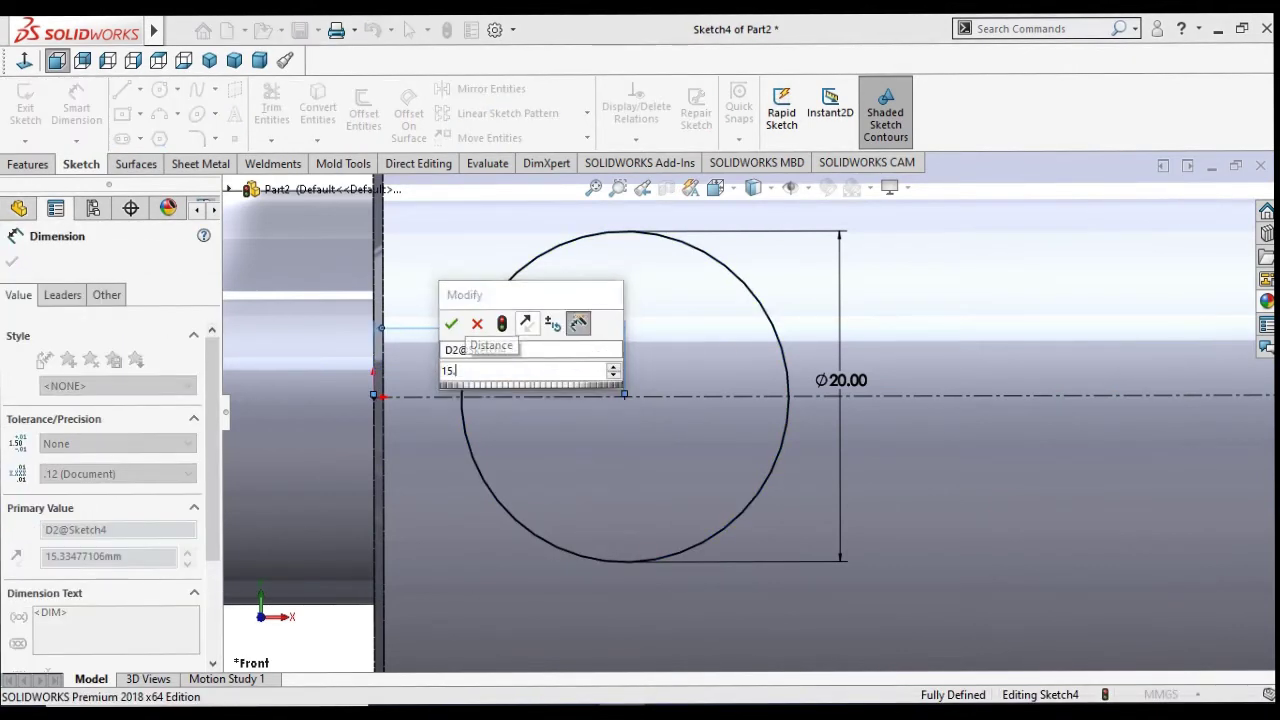
text(5)
key(Return)
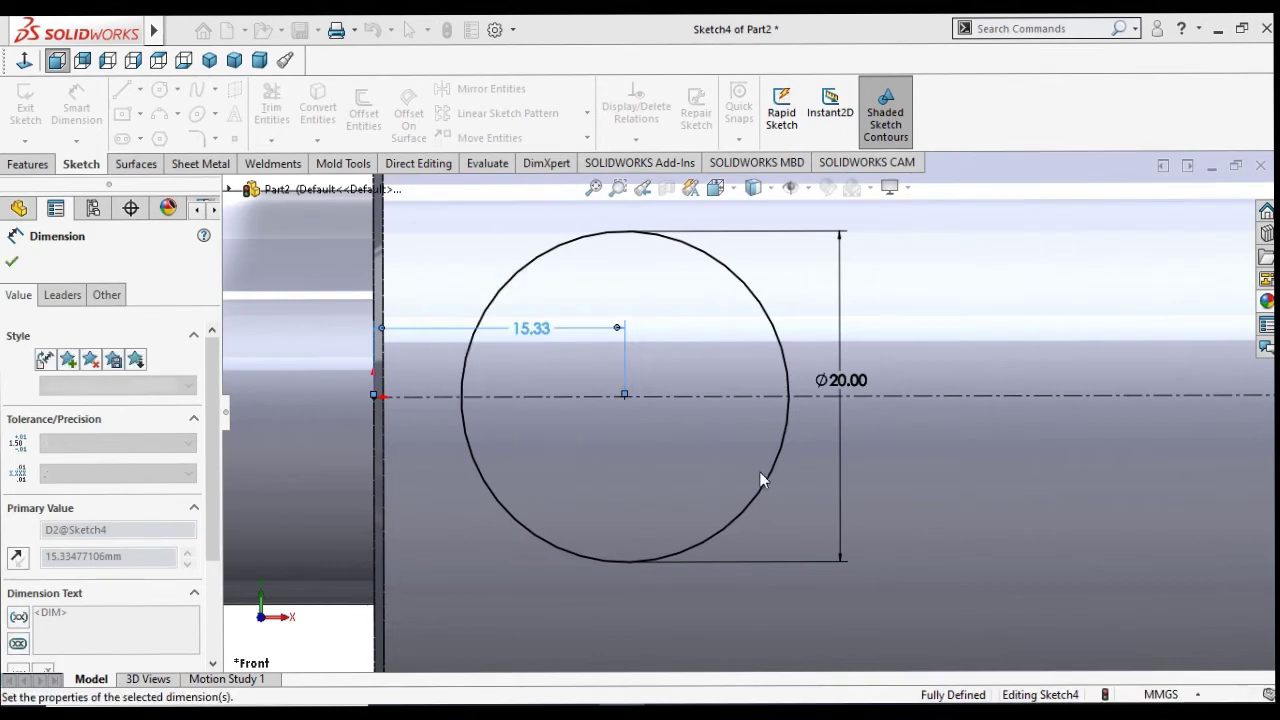
click(12, 263)
scroll(705, 478, up, 1)
scroll(697, 479, up, 3)
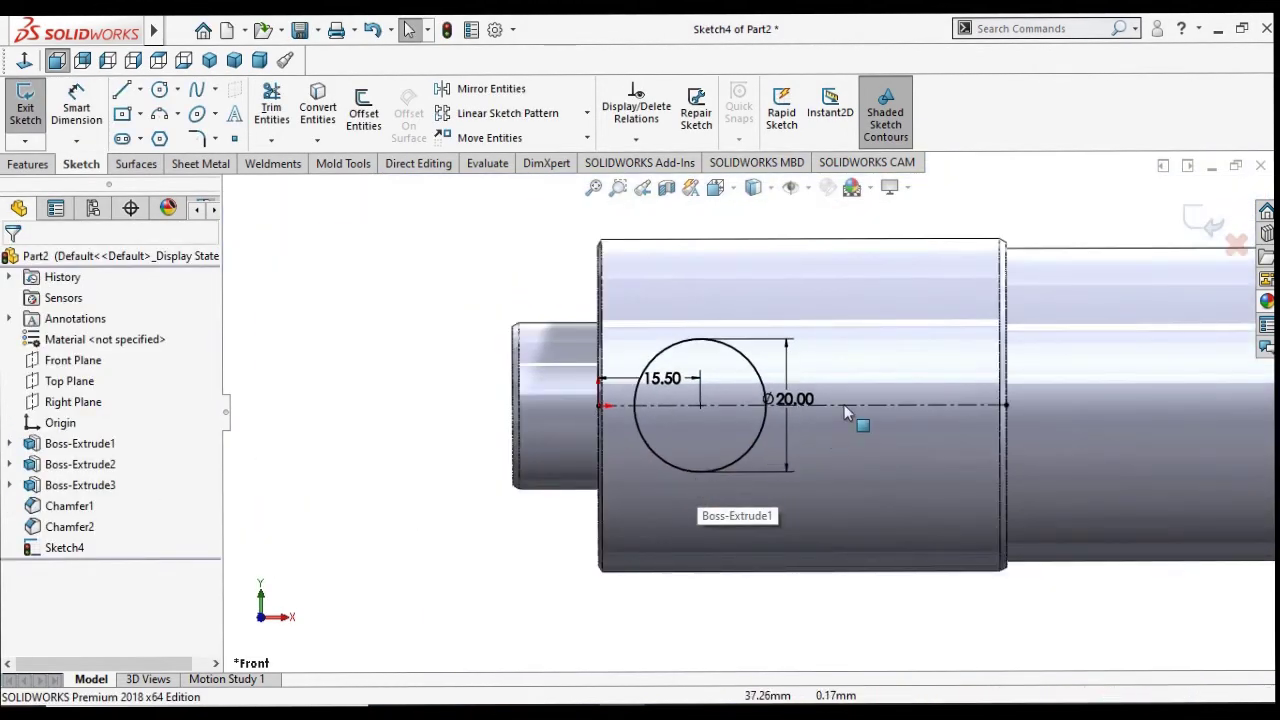
scroll(900, 428, up, 2)
scroll(880, 433, down, 2)
Step: Extrude-cut the Ø20 mm circle Through All – Both directions to make Cut-Extrude1
middle_drag(880, 433, 766, 594)
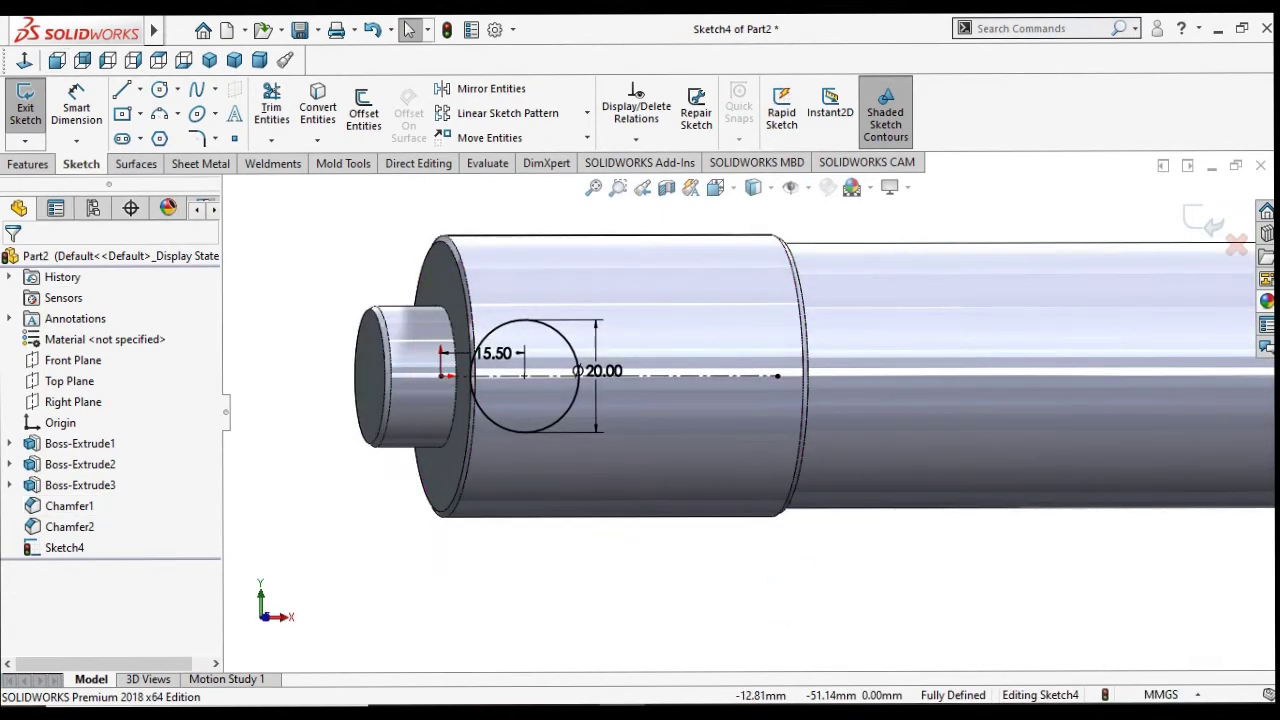
click(40, 164)
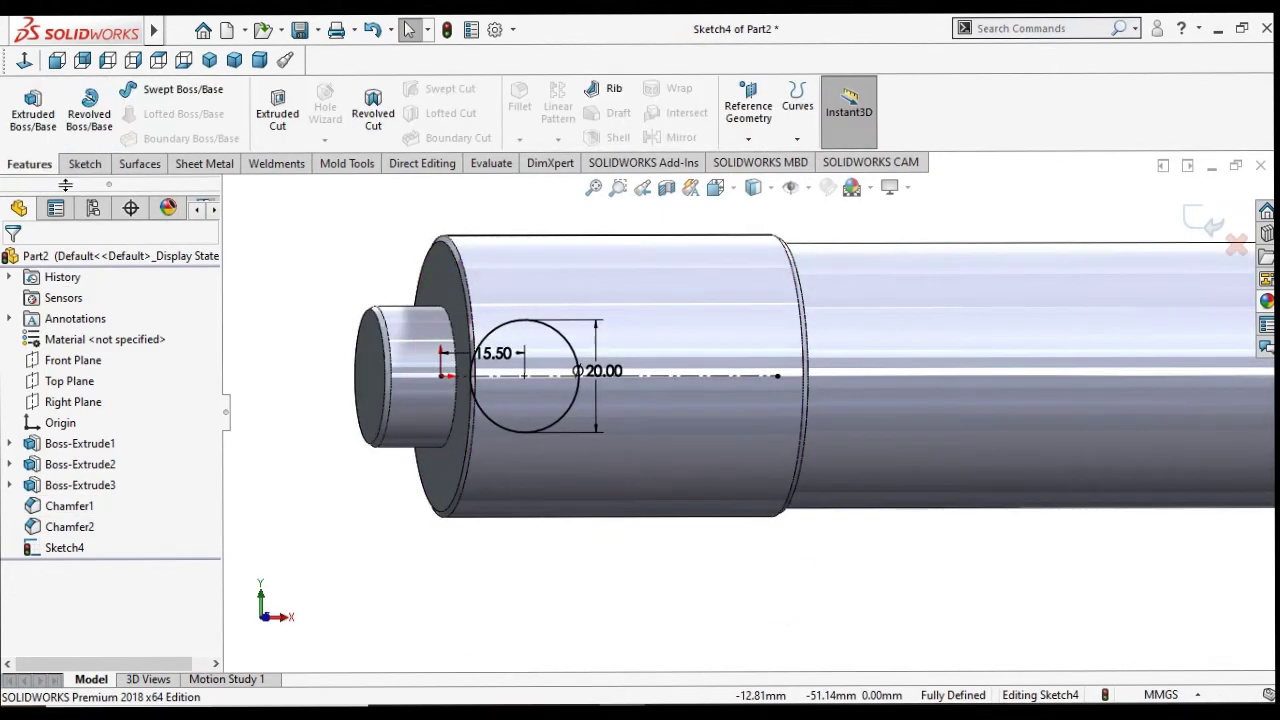
mouse_move(75, 29)
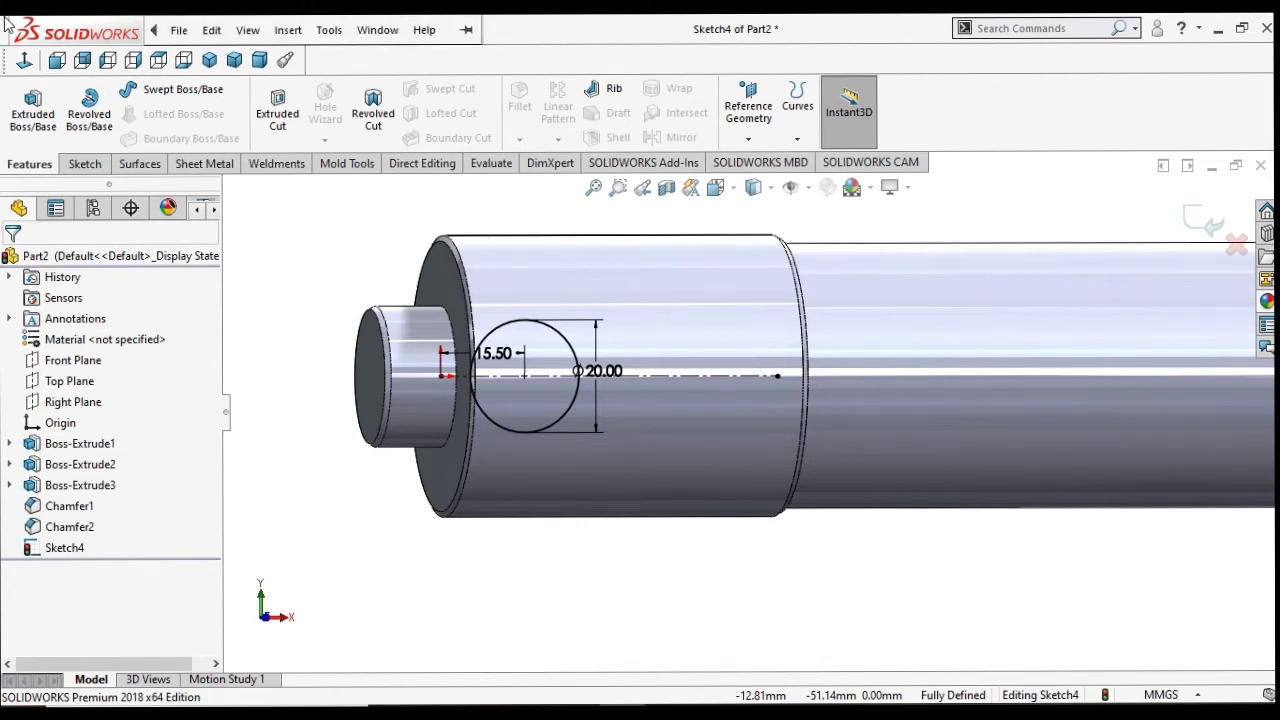
click(291, 103)
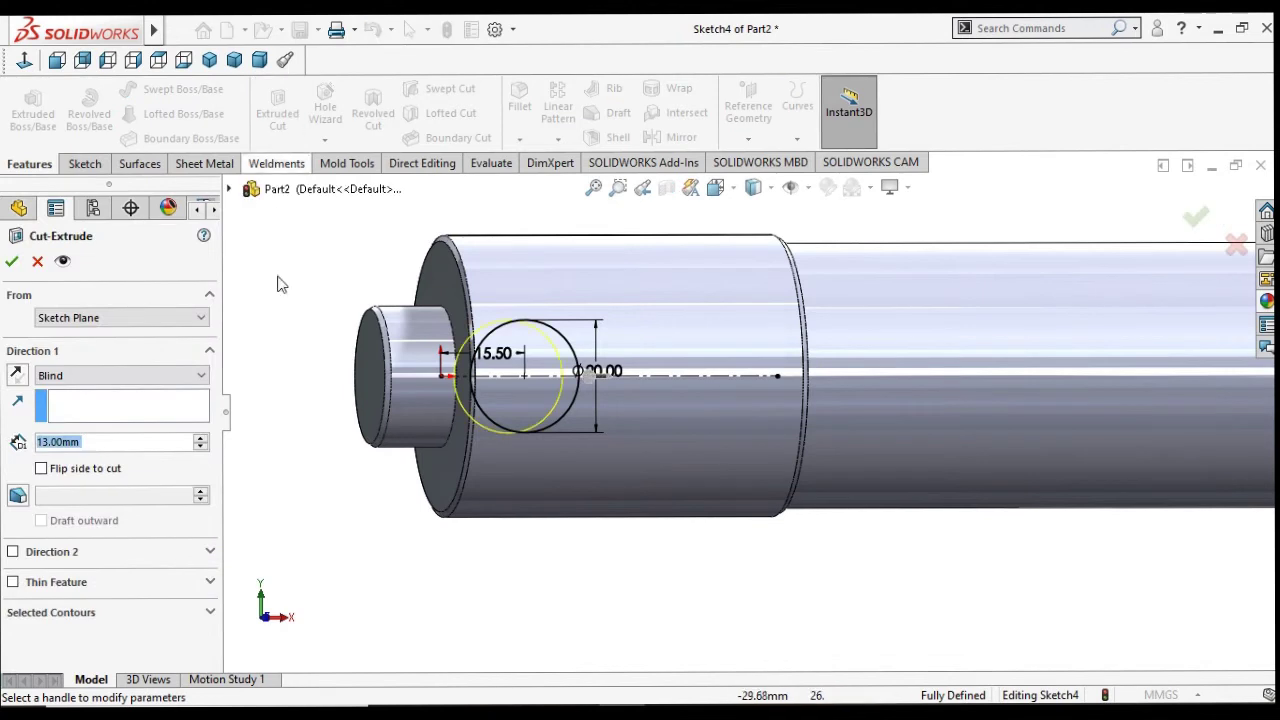
click(190, 377)
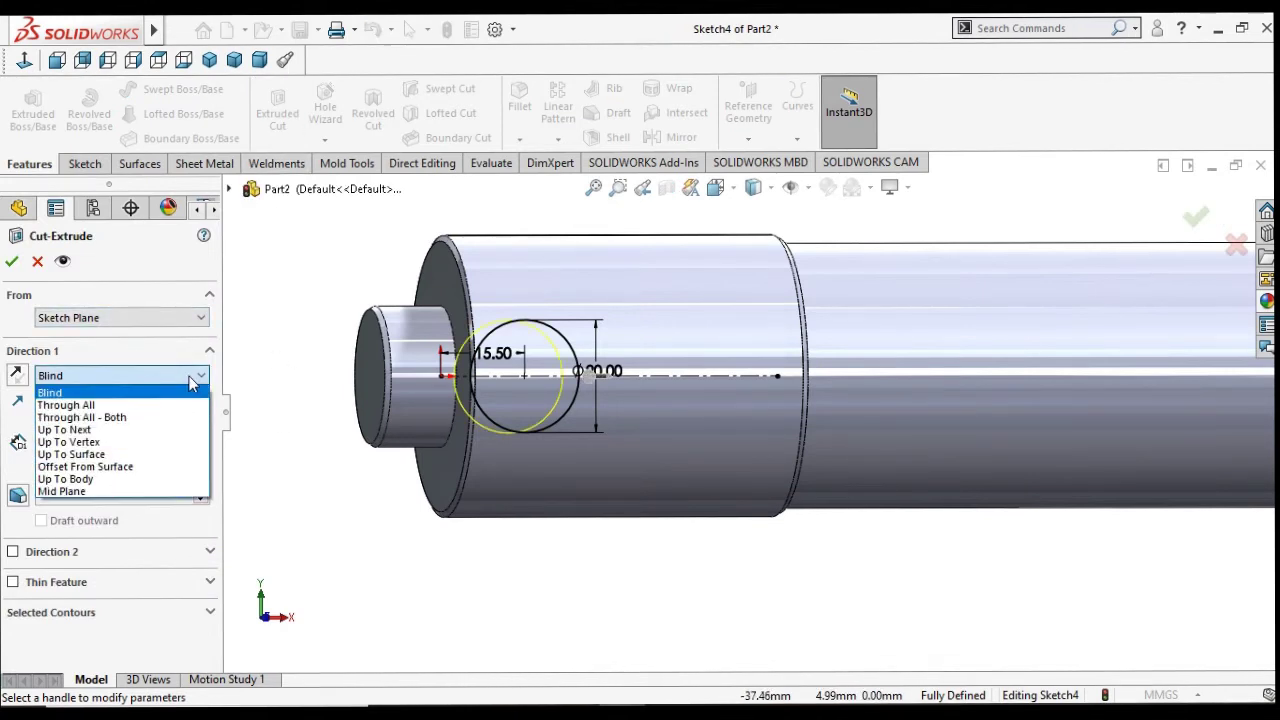
click(157, 420)
click(12, 261)
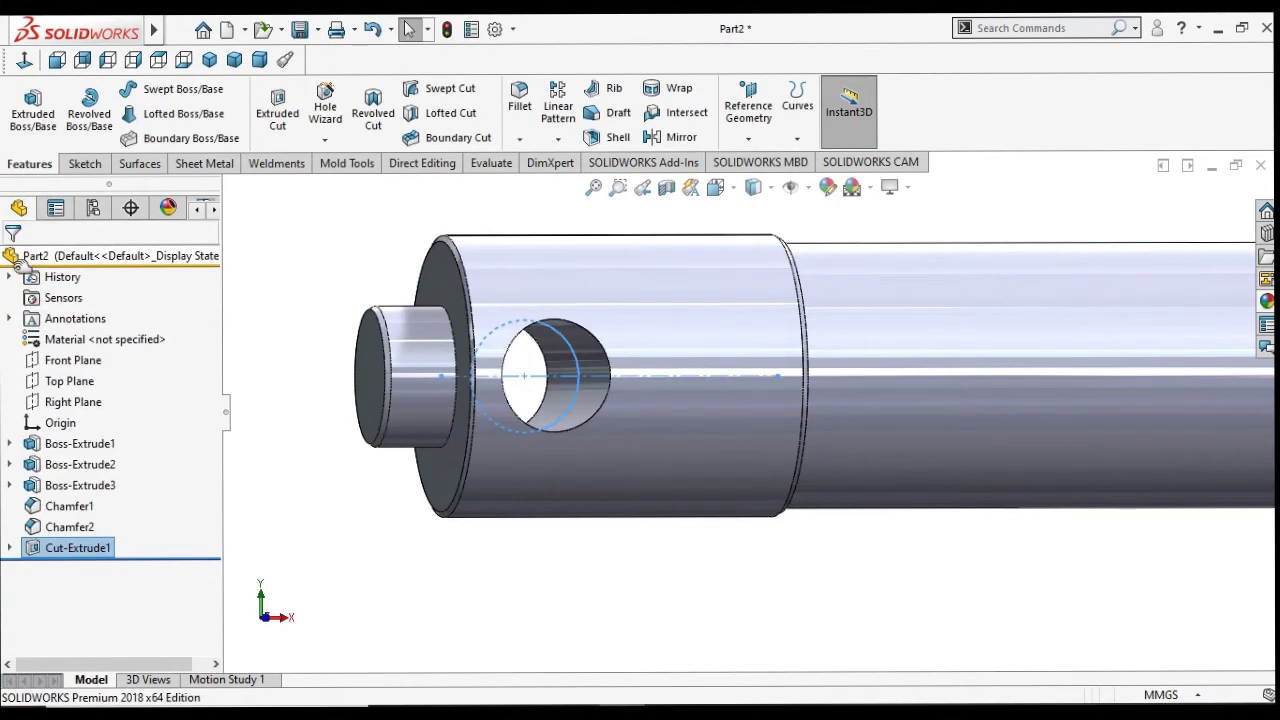
click(522, 610)
scroll(637, 577, up, 2)
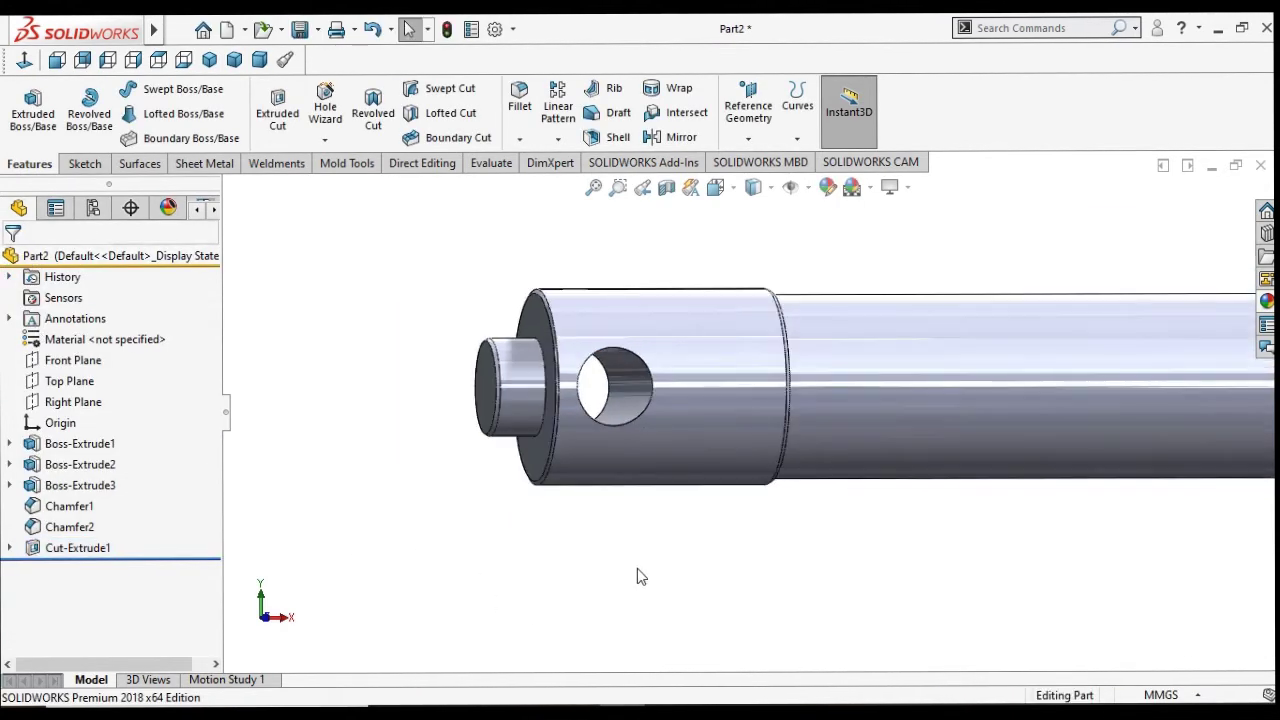
scroll(949, 408, down, 2)
scroll(949, 408, down, 2)
scroll(840, 493, up, 3)
scroll(840, 285, down, 2)
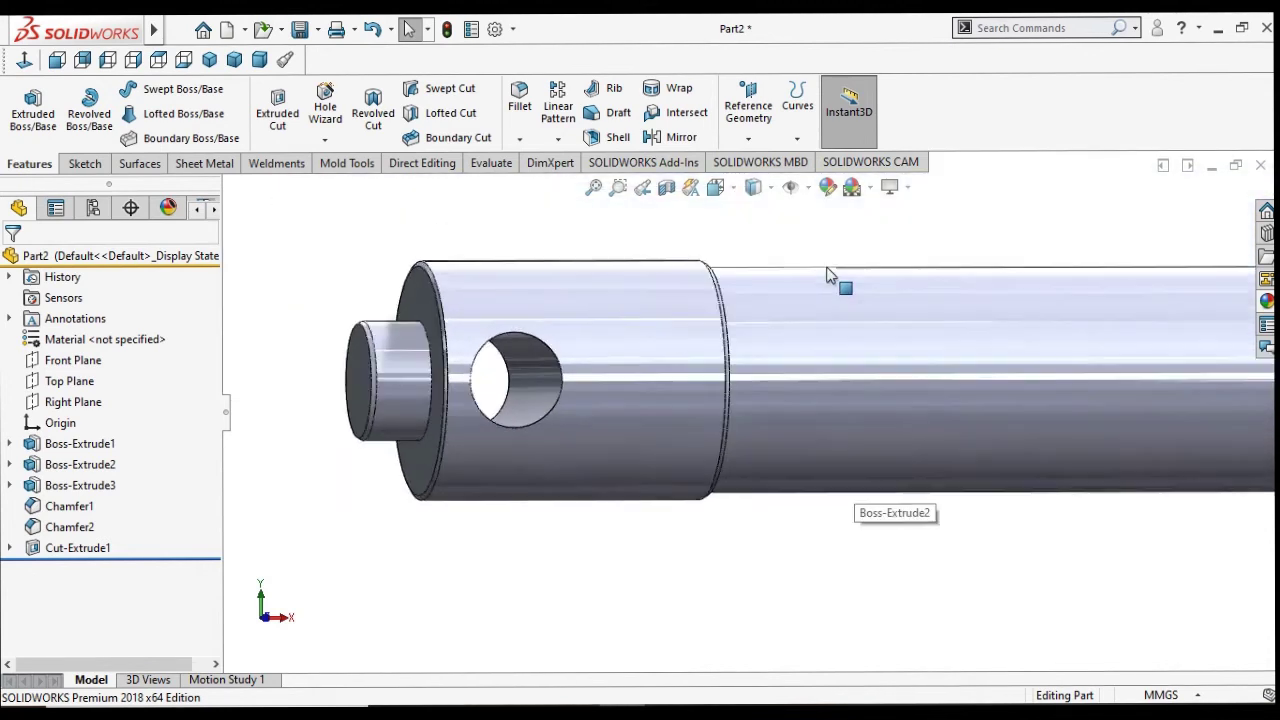
scroll(840, 285, down, 1)
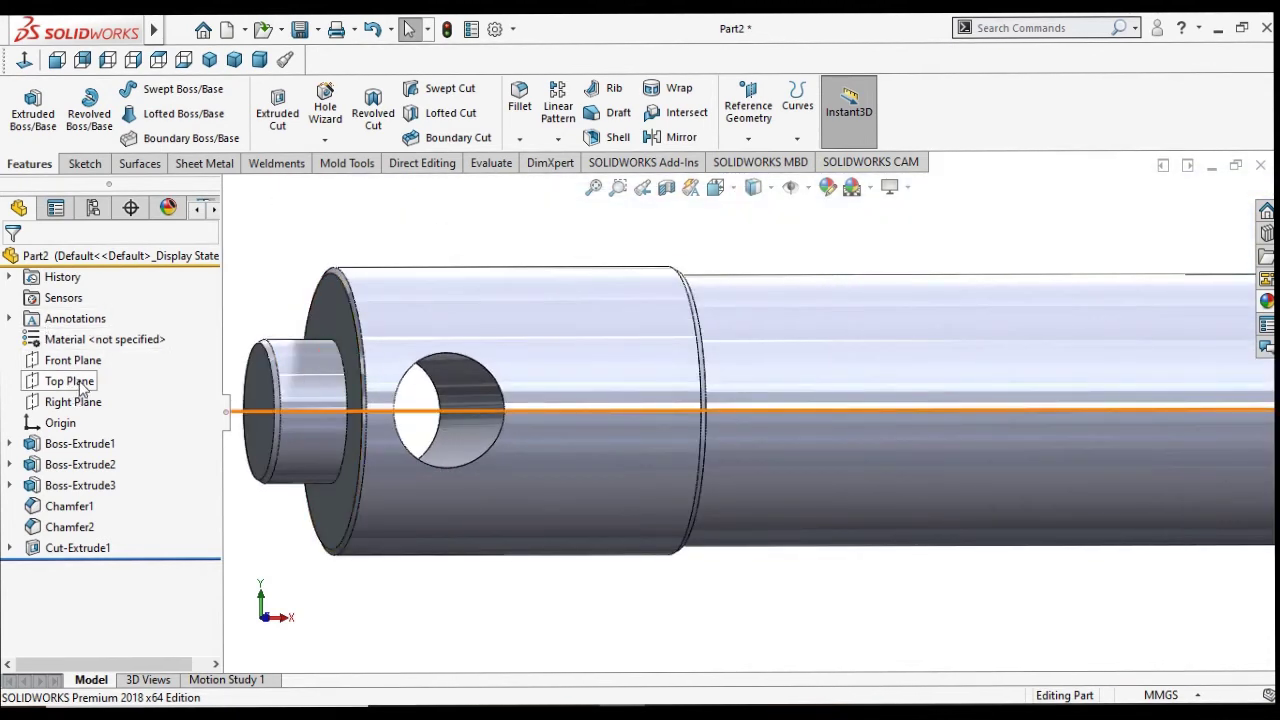
Step: Start a new sketch on the Top Plane, viewed normal to it
click(82, 390)
click(95, 350)
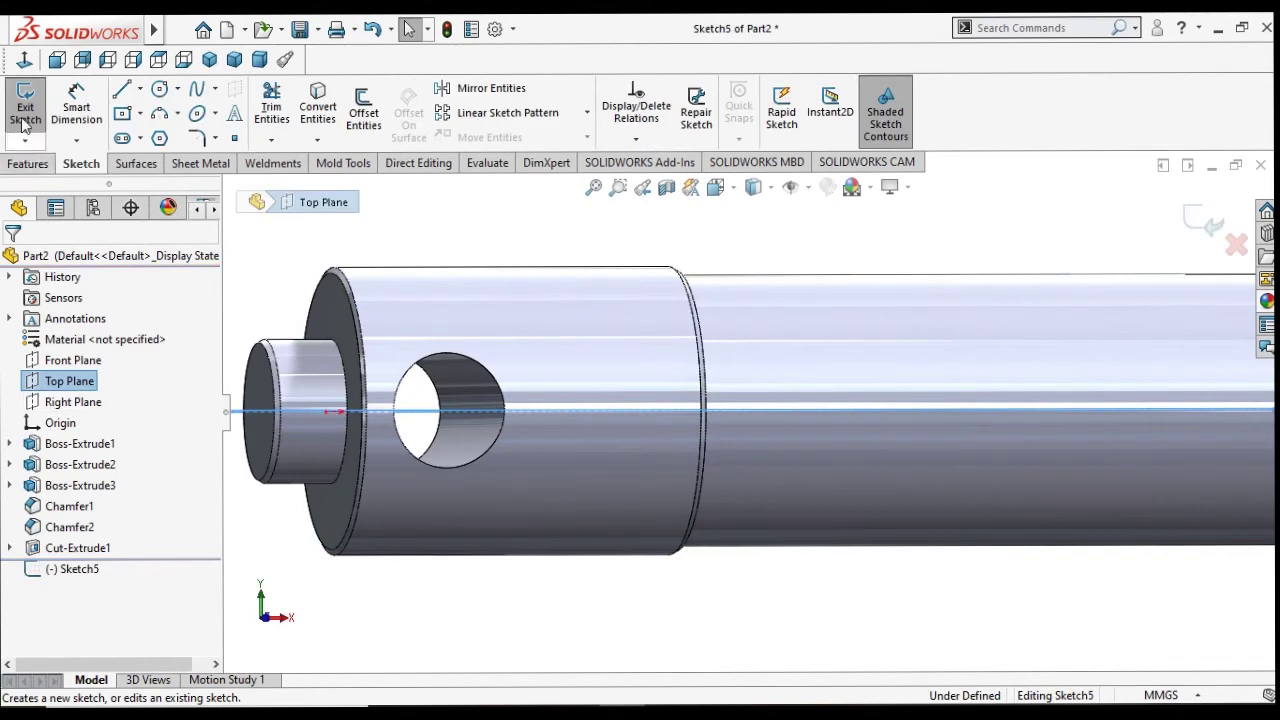
click(158, 59)
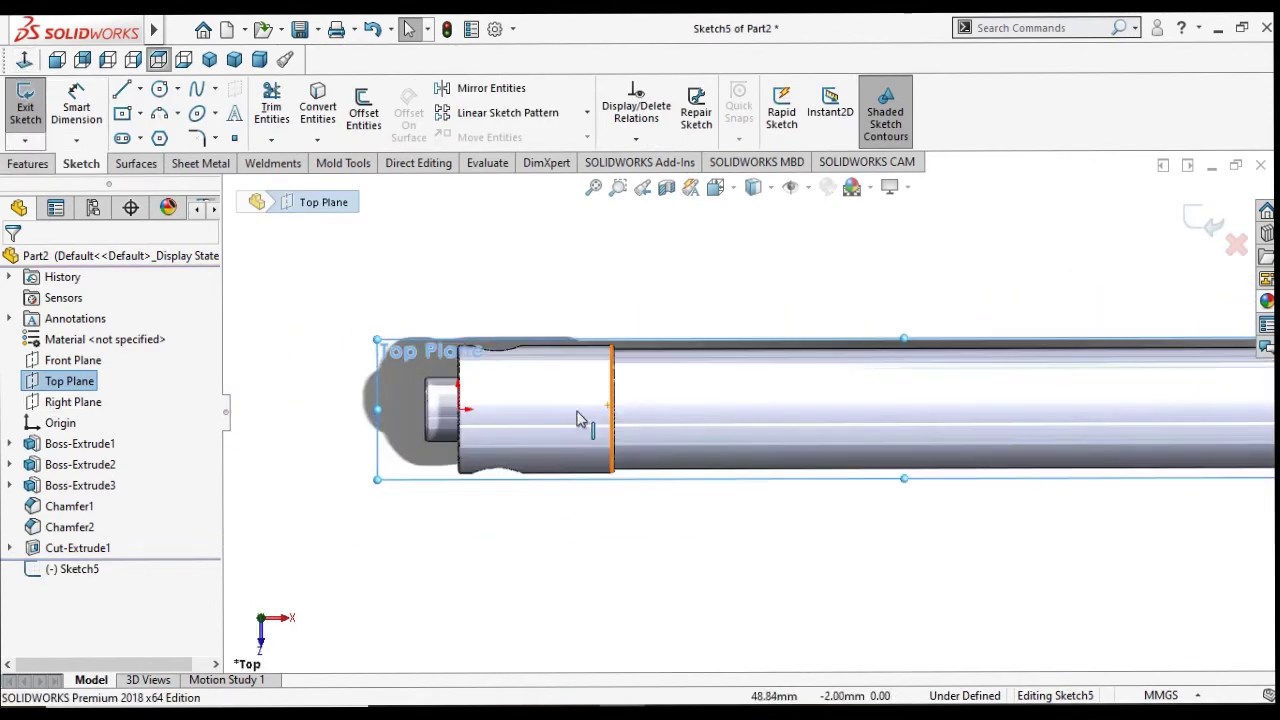
scroll(577, 418, down, 2)
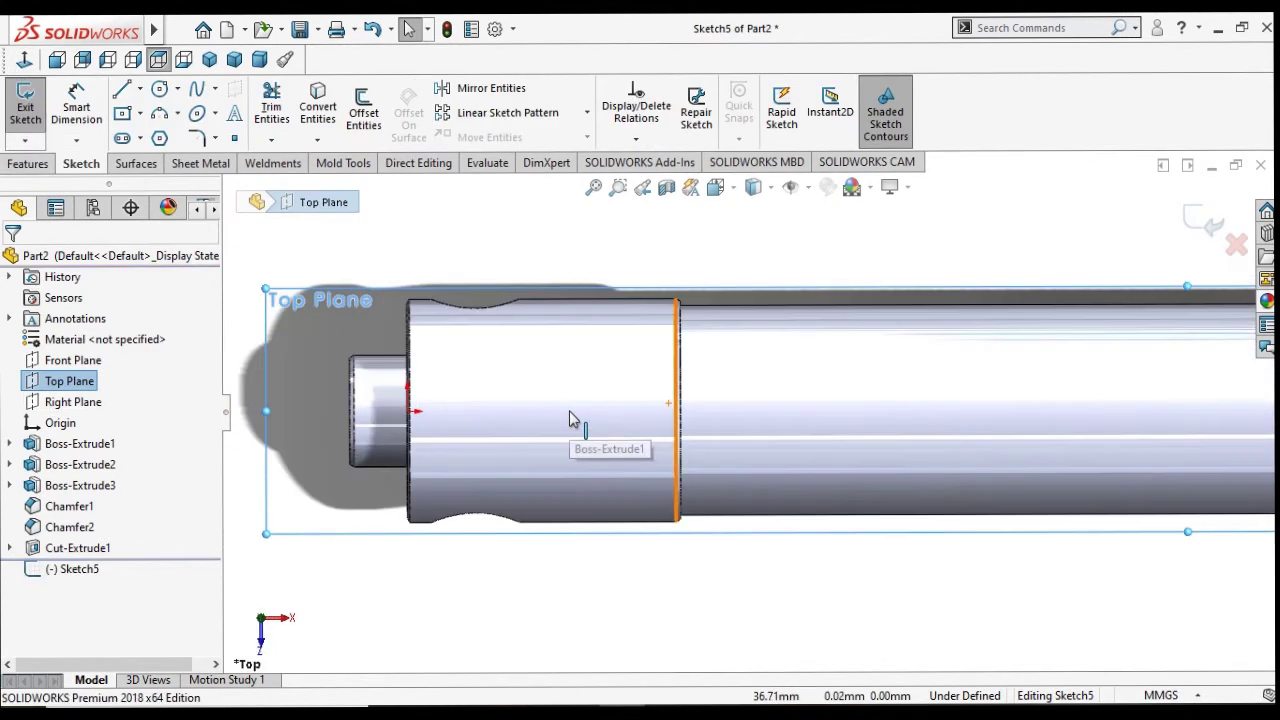
click(160, 90)
scroll(620, 415, down, 3)
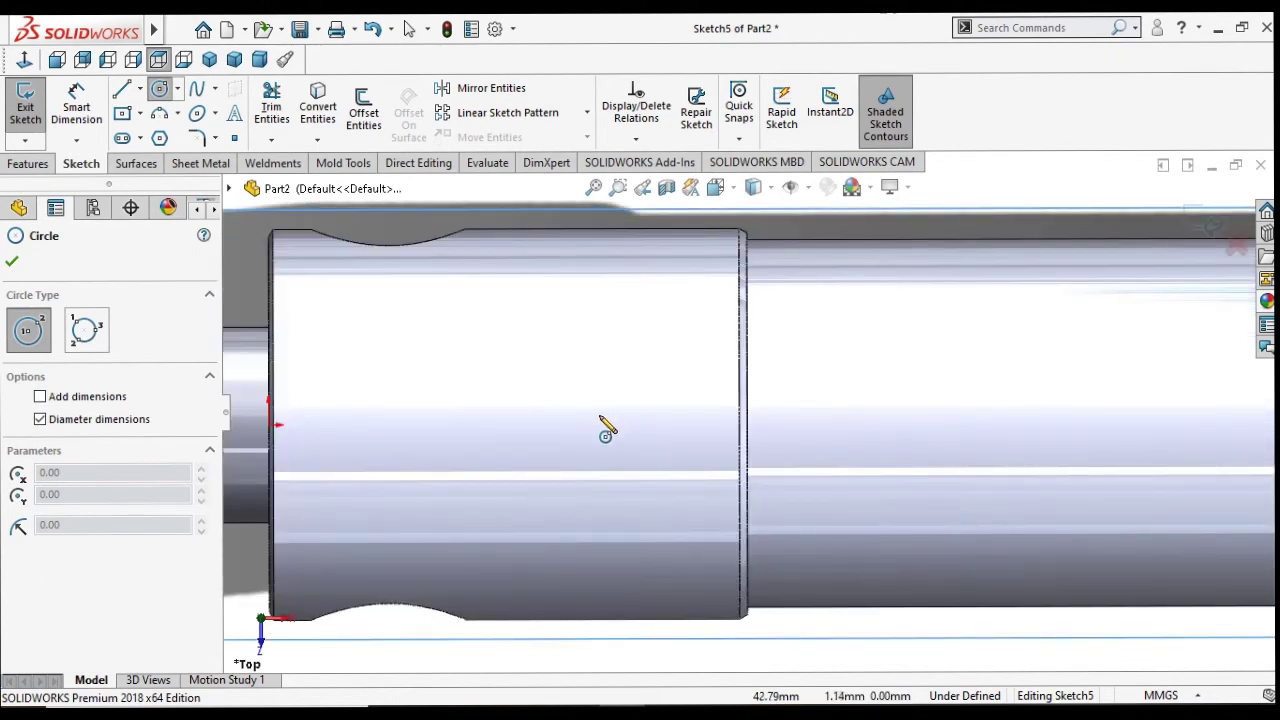
scroll(605, 428, up, 2)
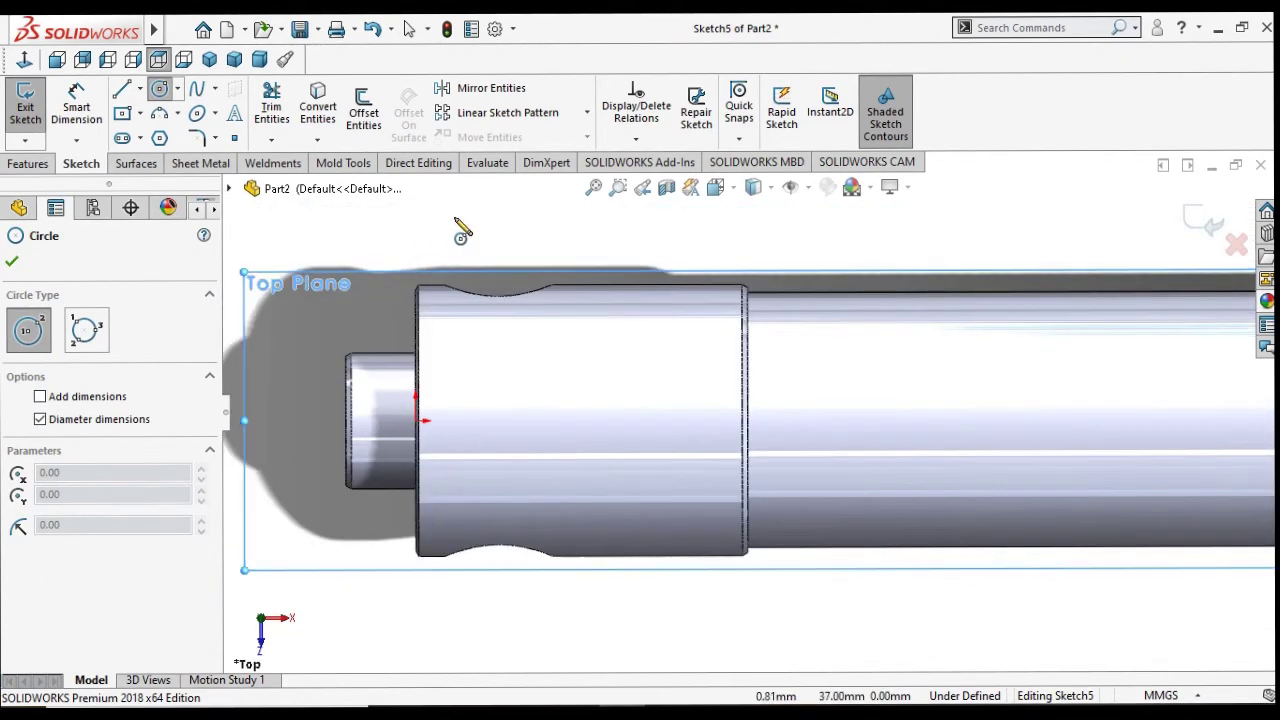
key(Escape)
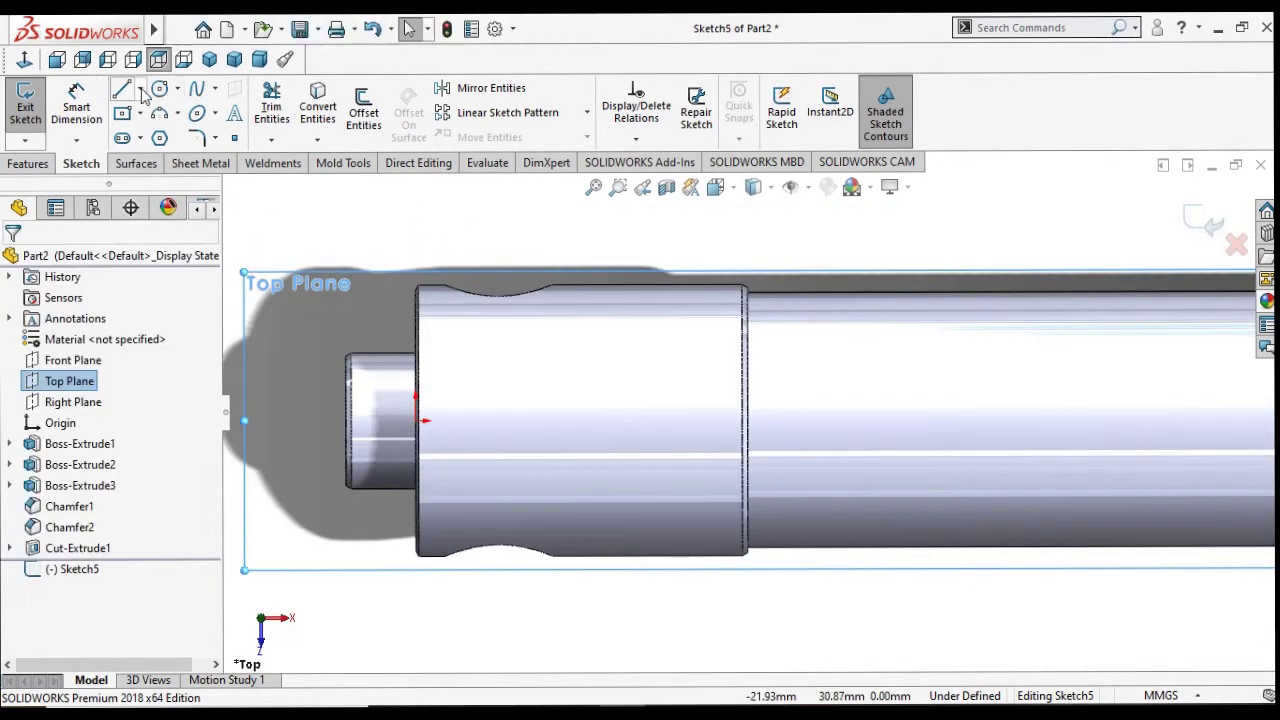
Step: Draw a centerline from the origin to the collar's right edge
click(140, 89)
click(150, 137)
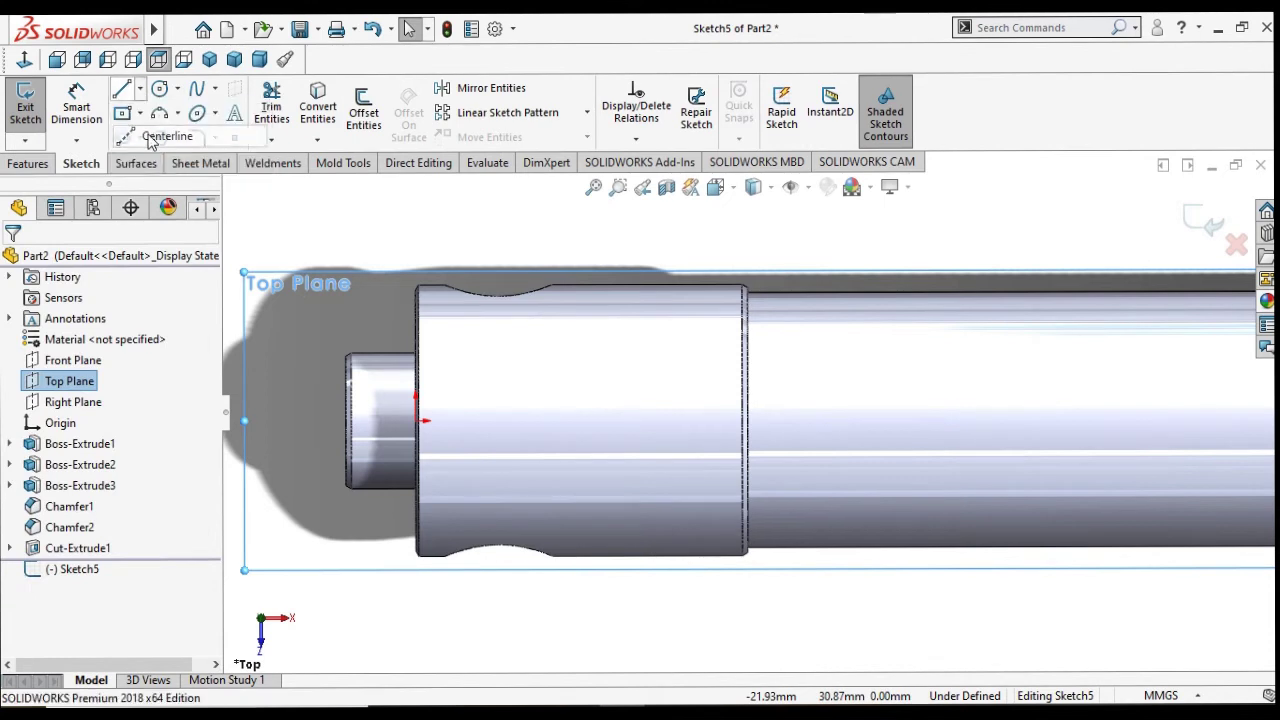
click(417, 421)
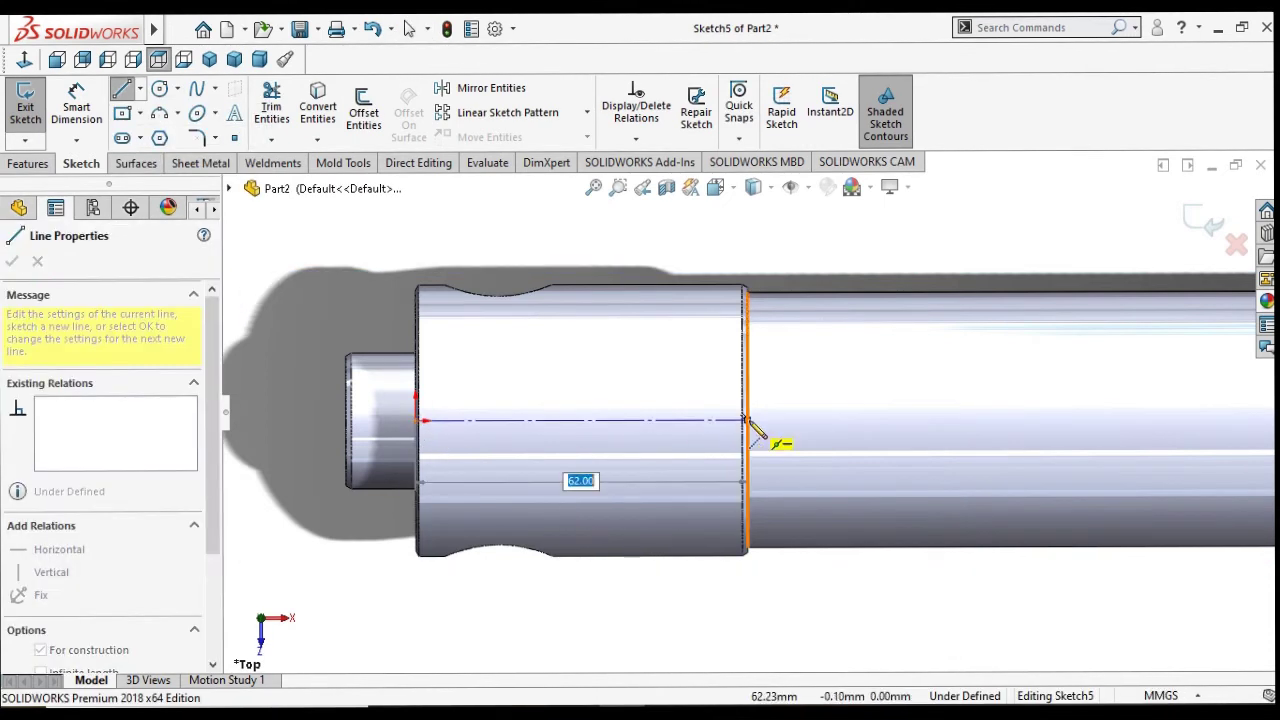
click(747, 421)
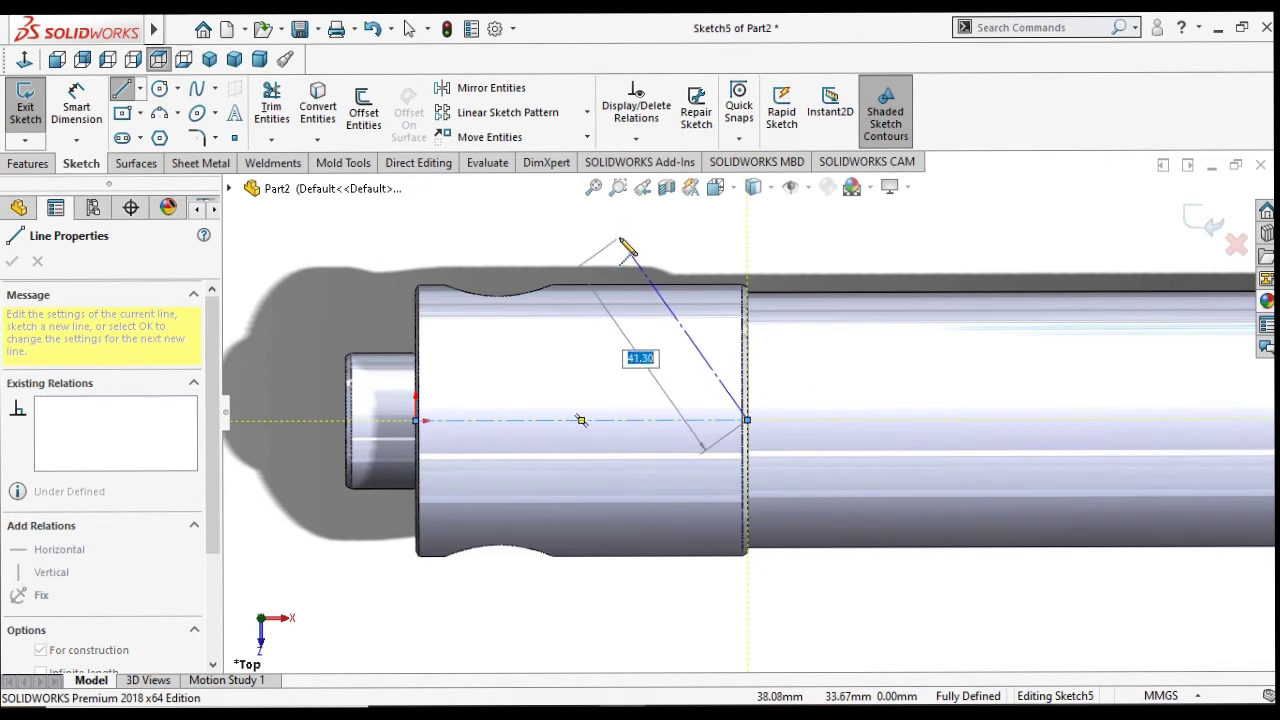
right_click(624, 242)
click(662, 254)
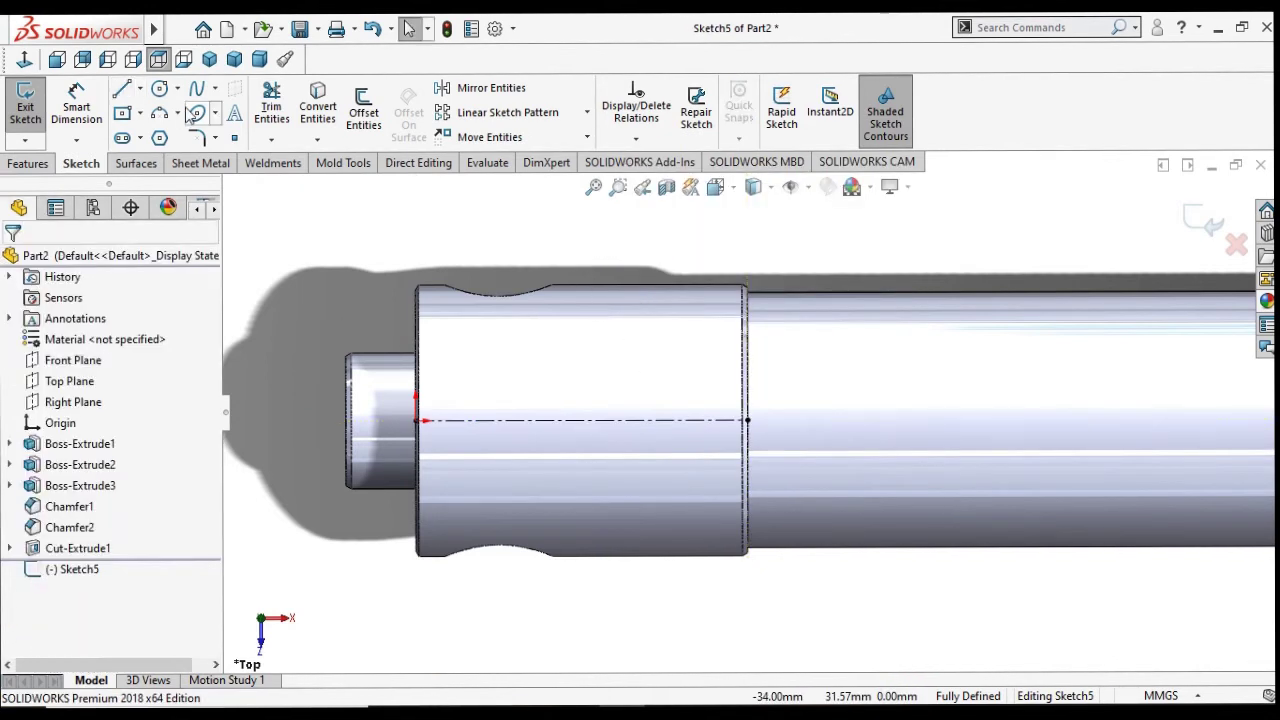
Step: Draw a circle on the centerline and dimension its diameter to 20 mm
click(162, 90)
click(694, 410)
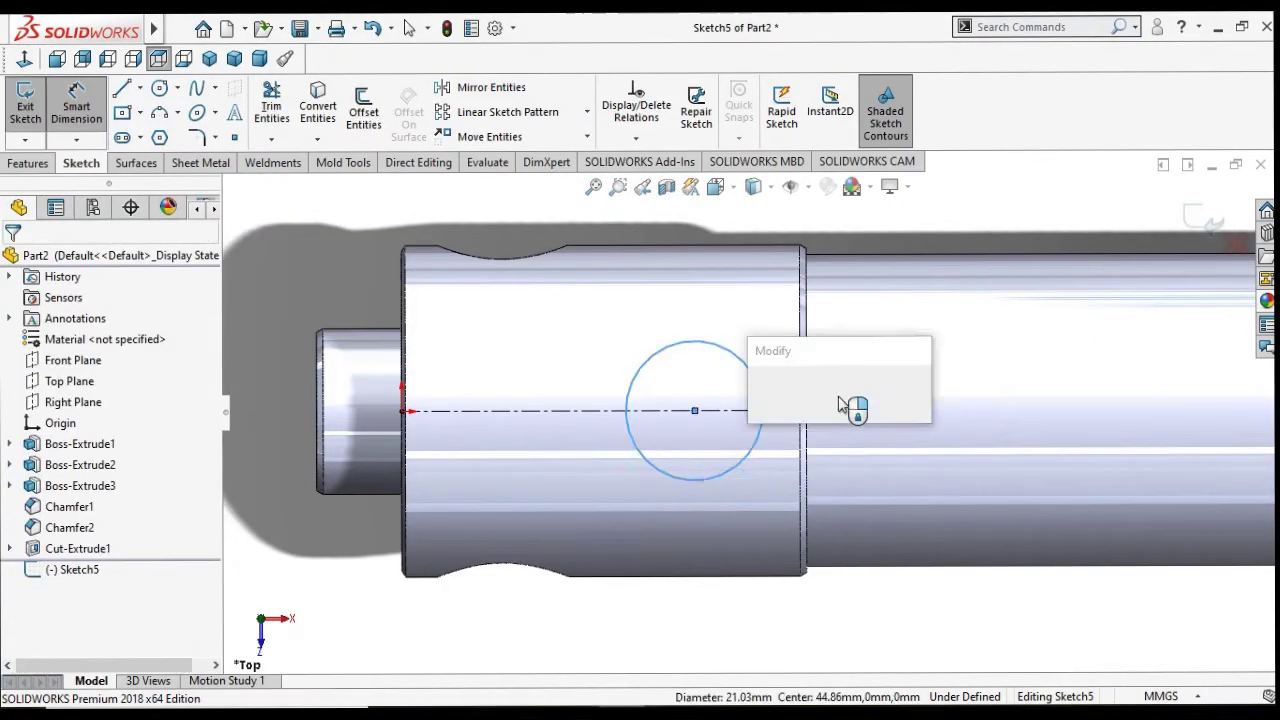
click(78, 112)
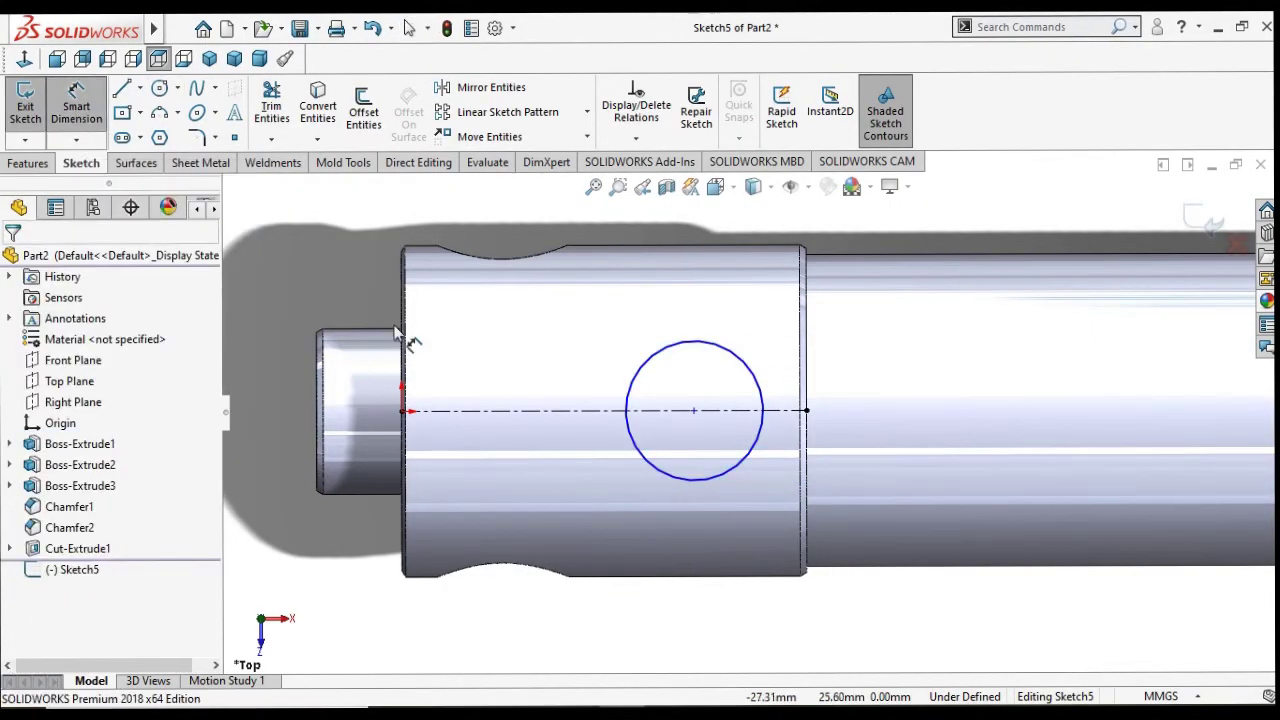
click(757, 381)
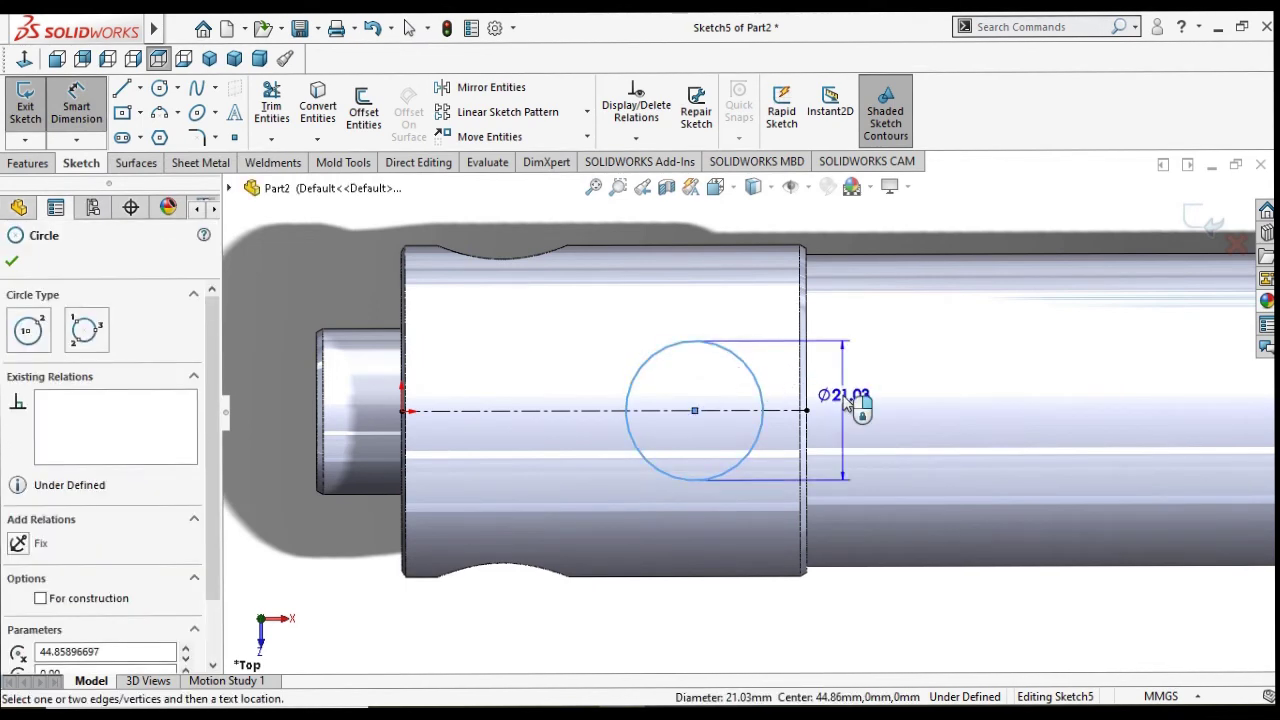
click(843, 404)
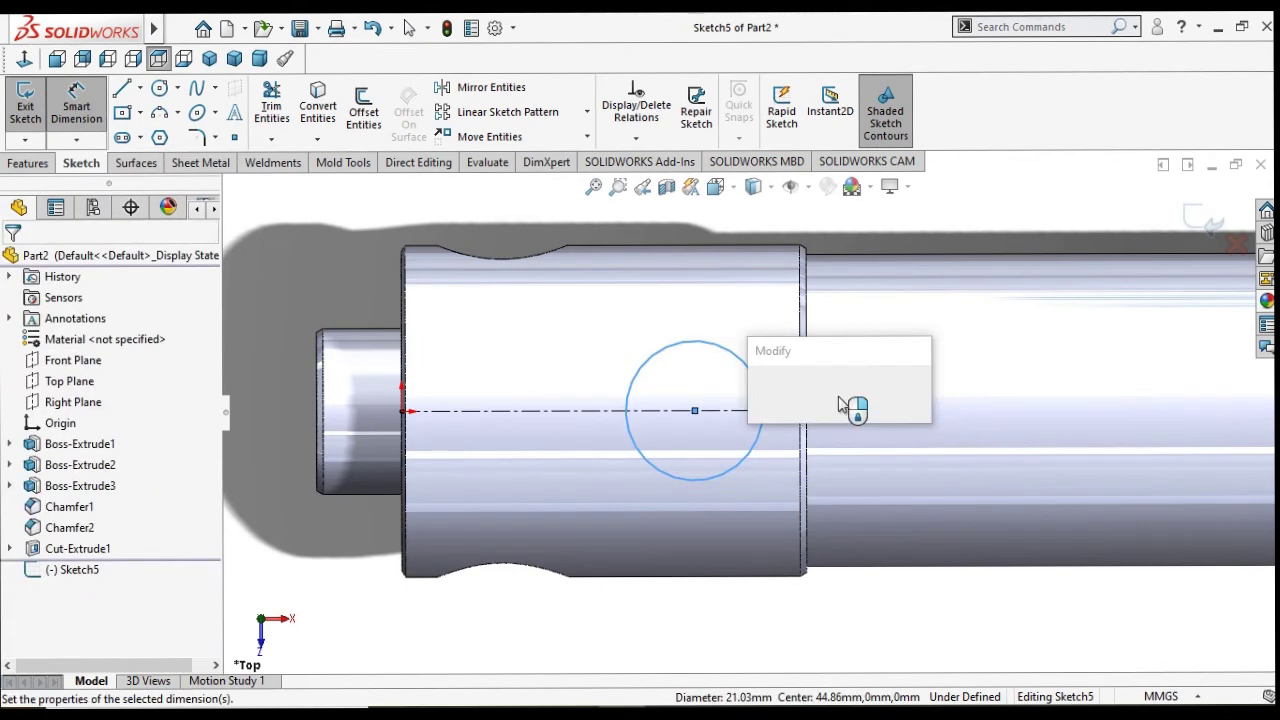
text(20)
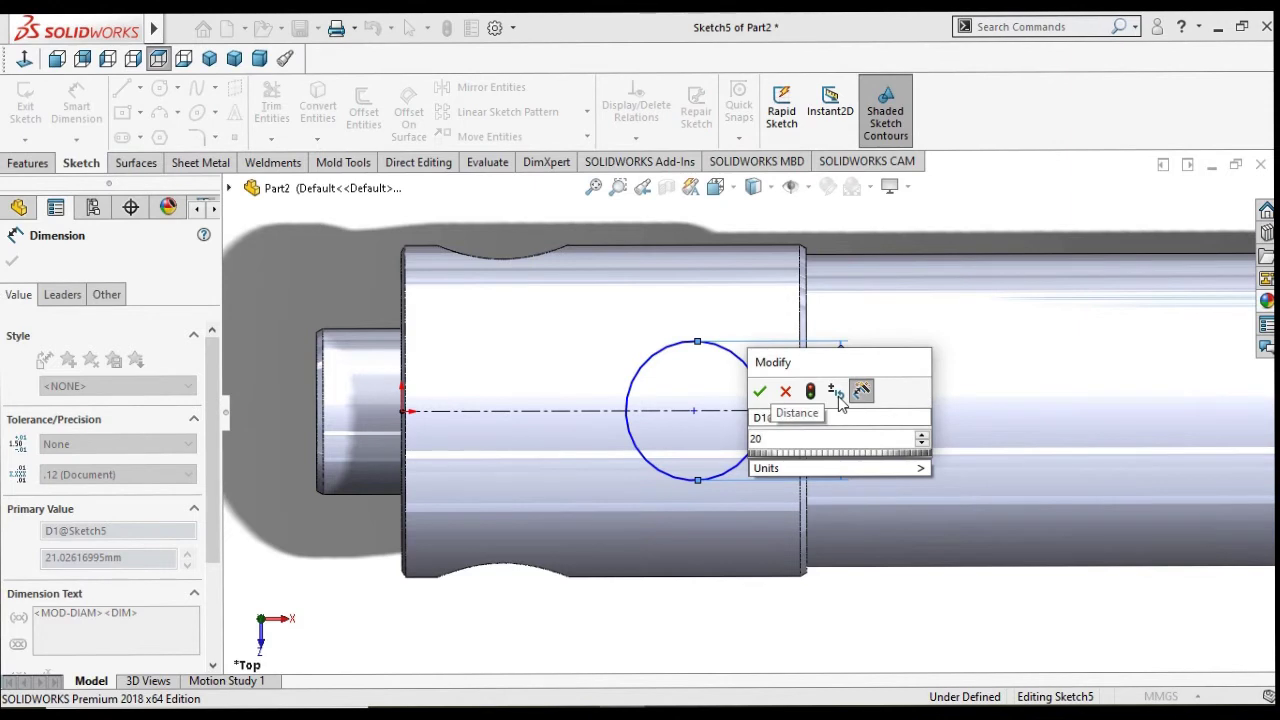
click(760, 392)
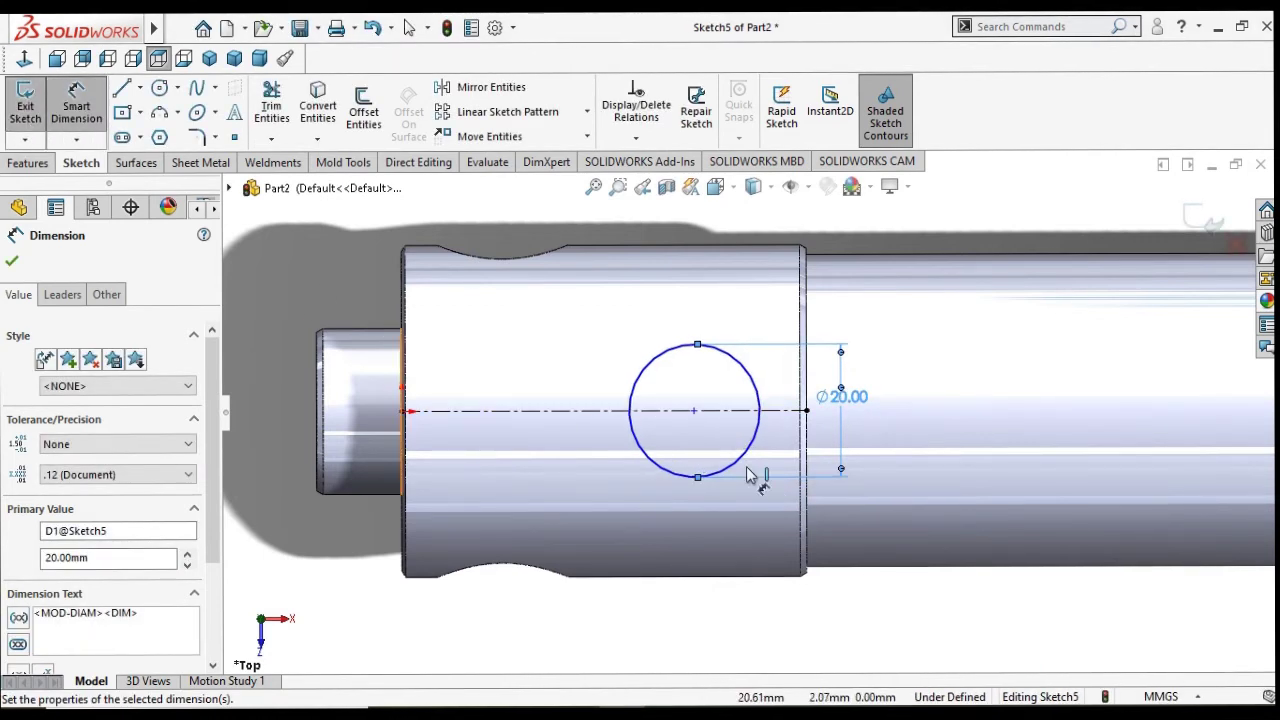
Step: Dimension the circle's centre 15.5 mm from the collar's right edge
click(807, 412)
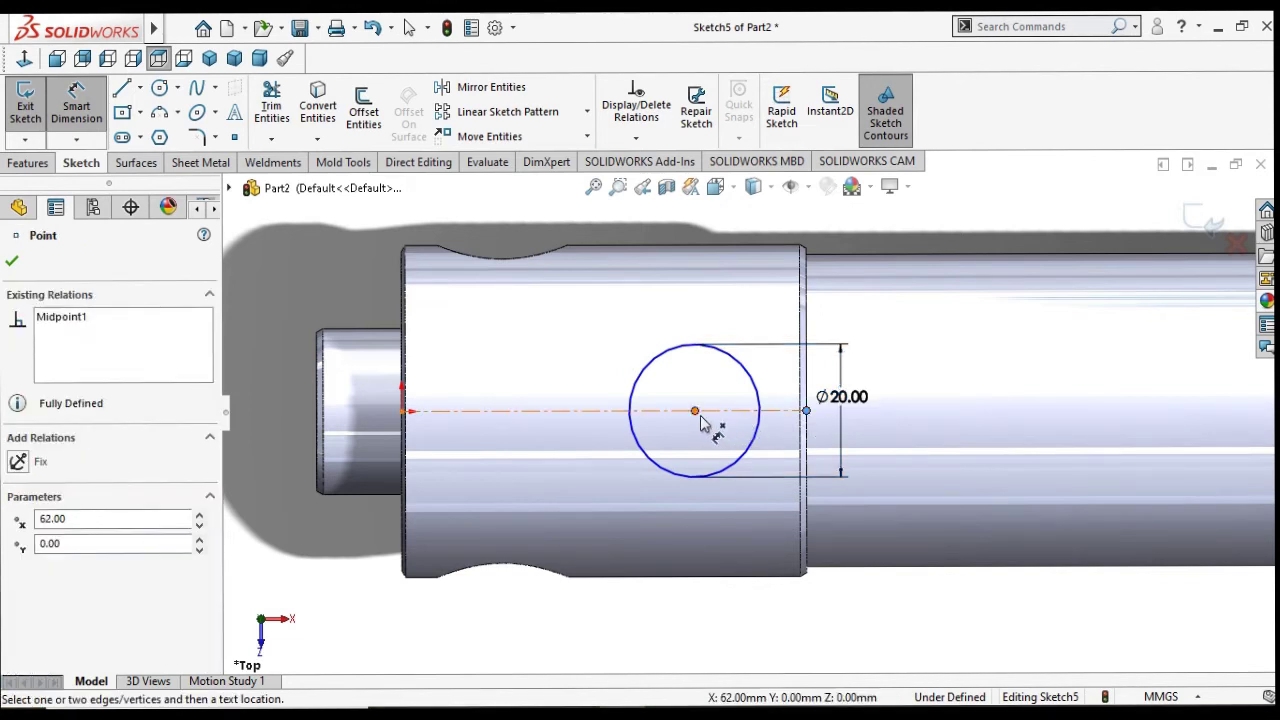
click(695, 412)
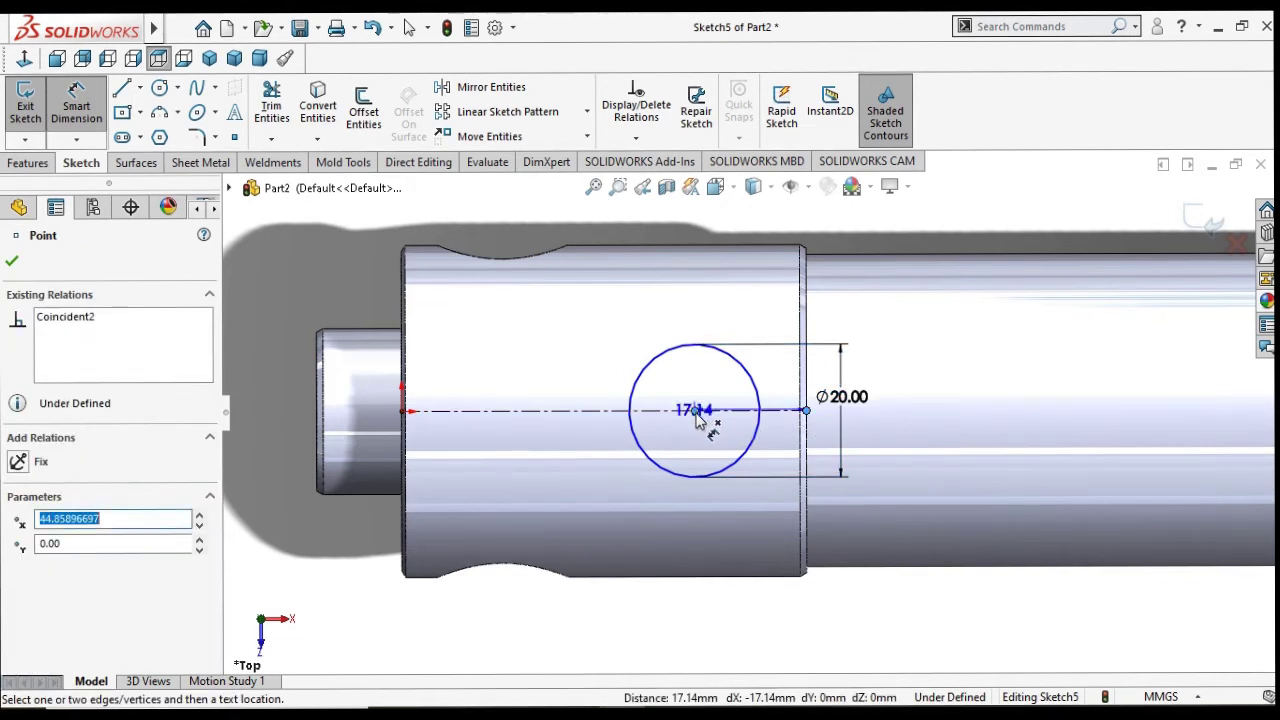
click(760, 522)
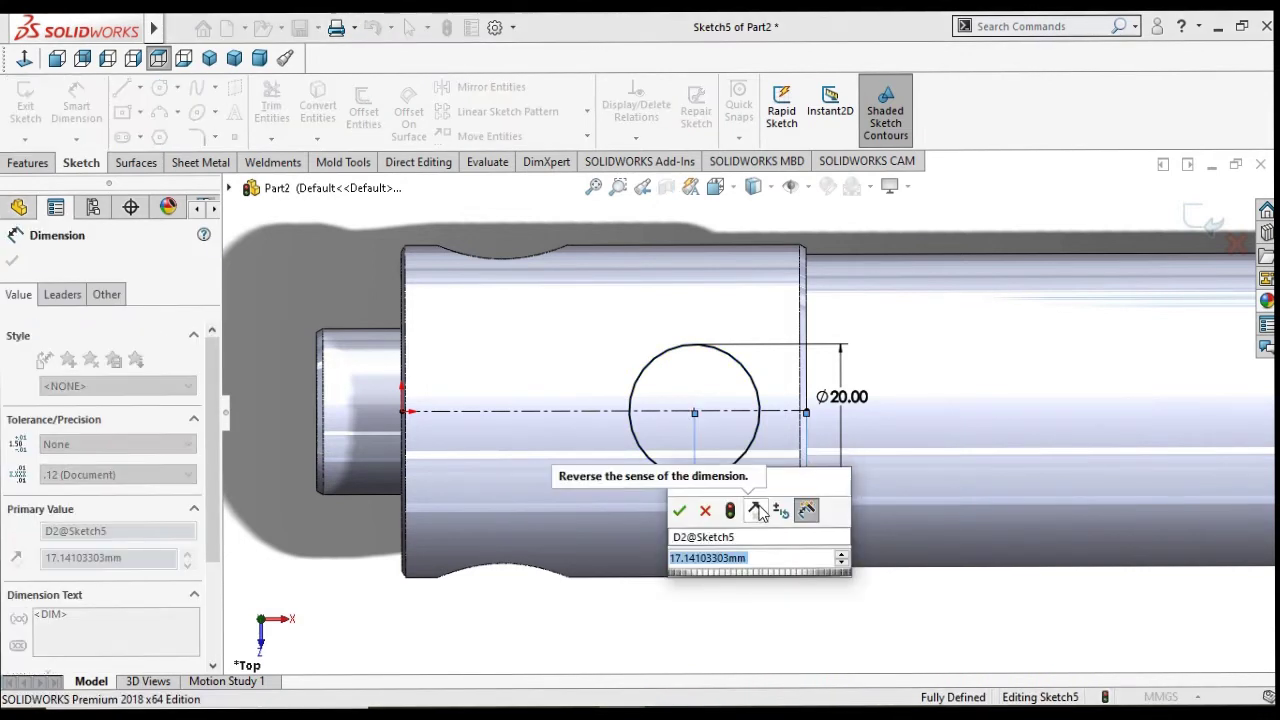
text(15)
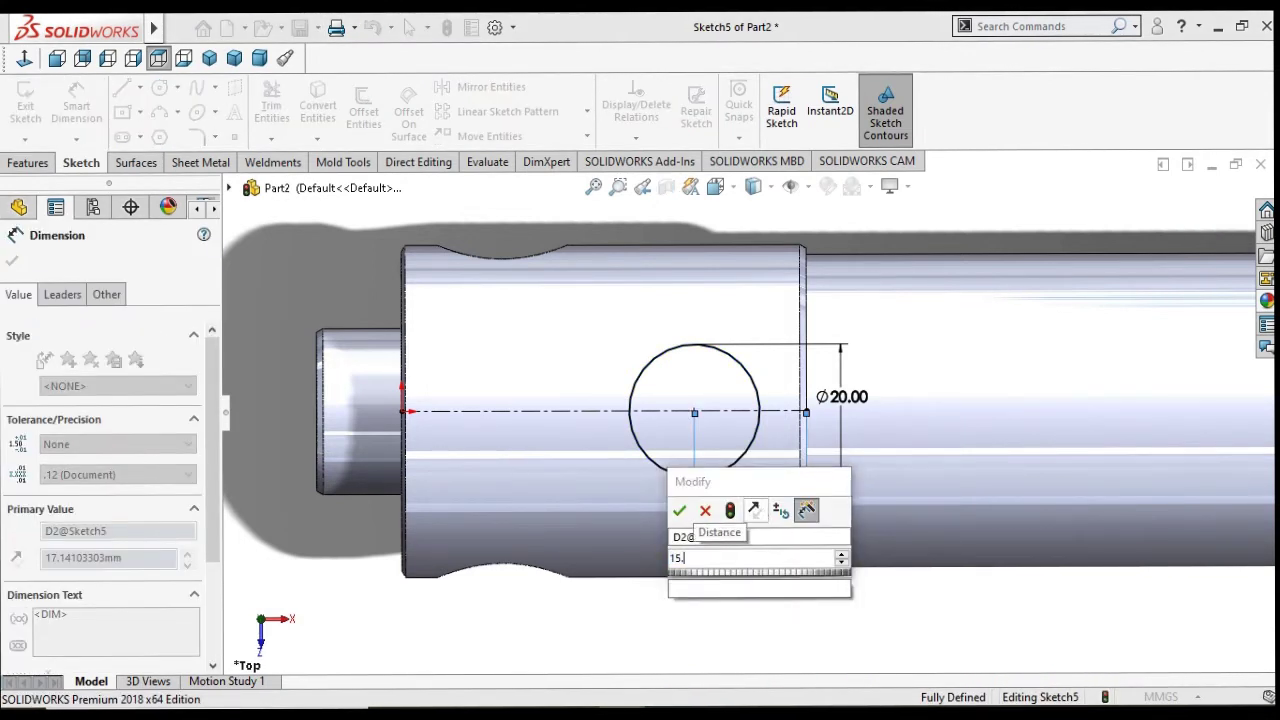
text(.5)
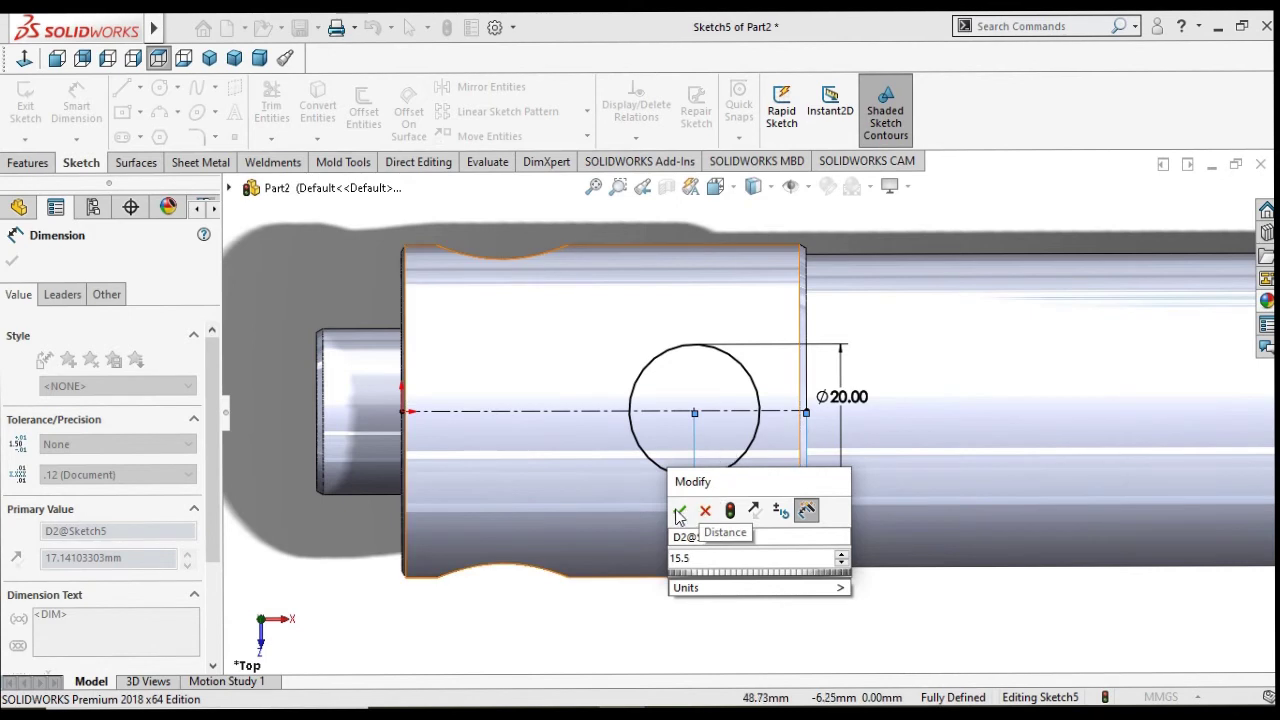
click(679, 512)
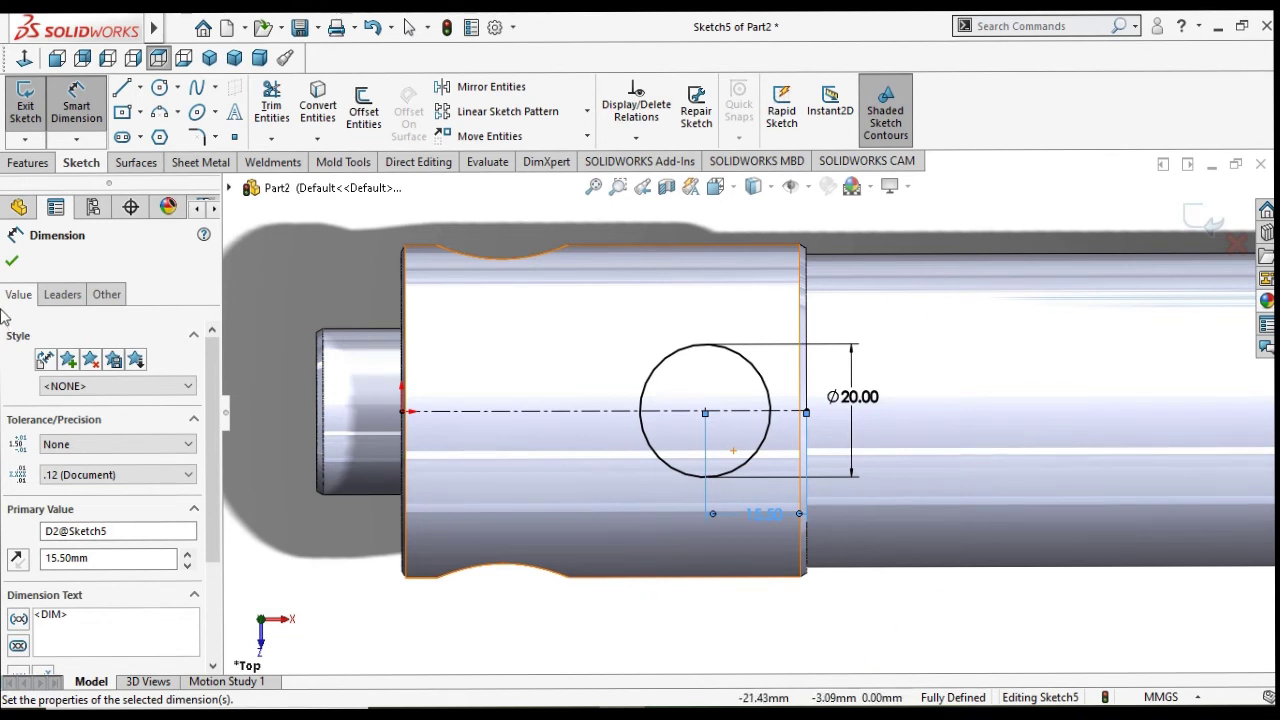
click(11, 264)
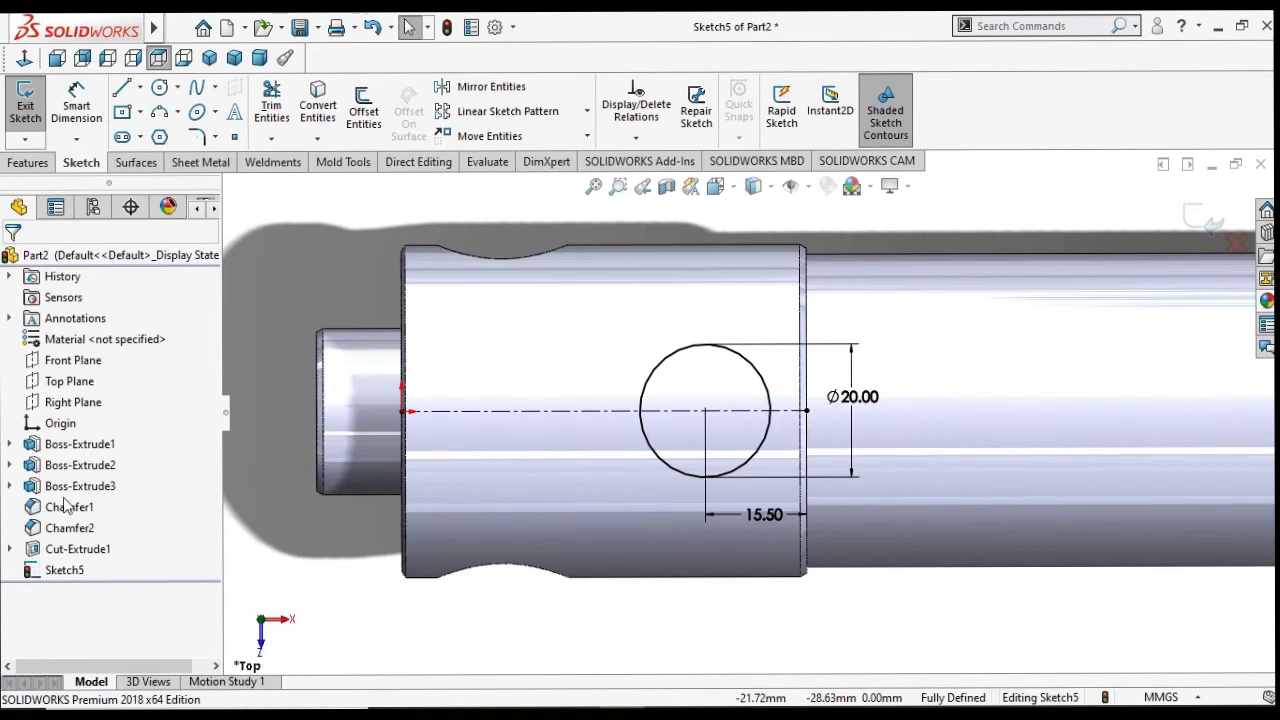
Step: Extrude-cut the 20 mm circle Through All in both directions to make the cross hole
click(27, 163)
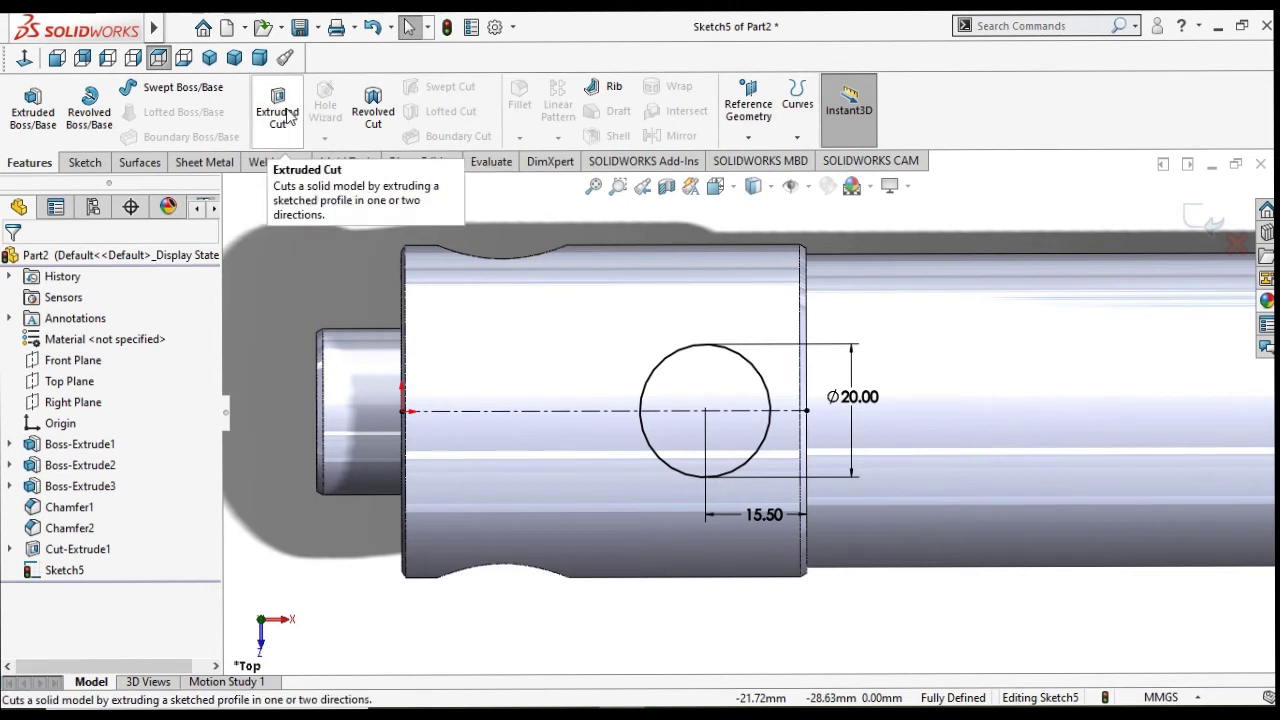
click(277, 119)
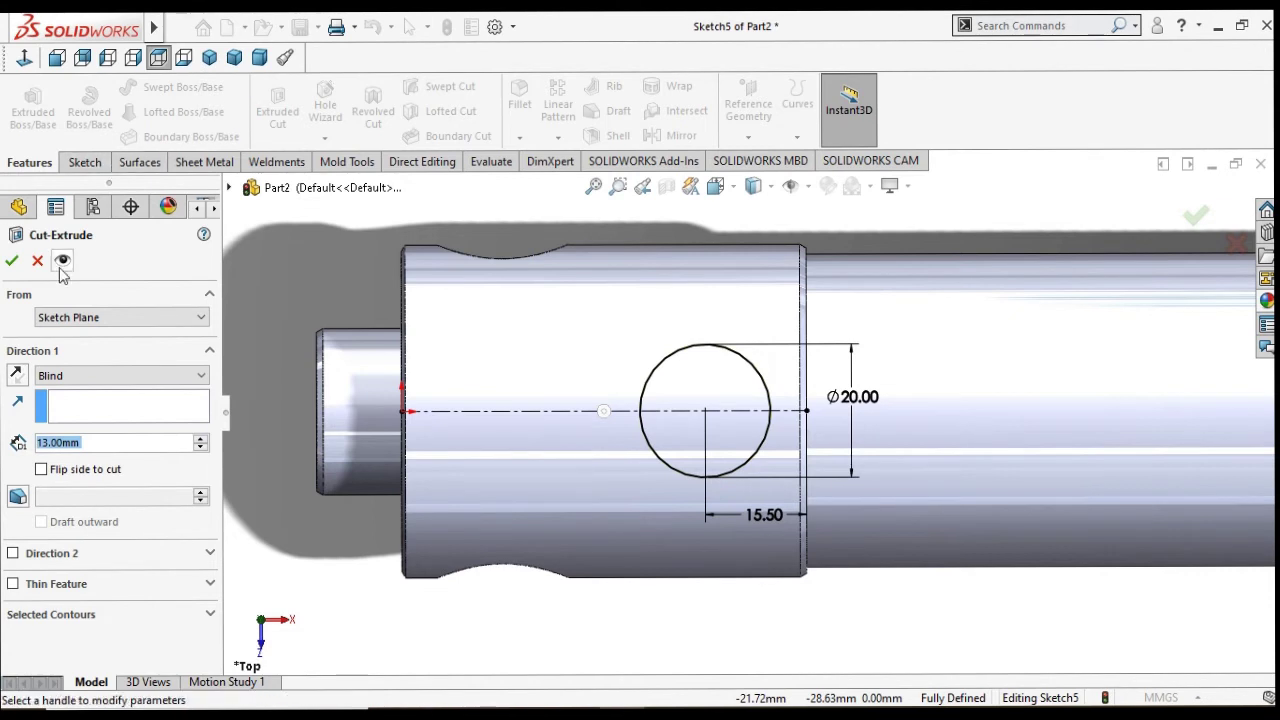
click(117, 376)
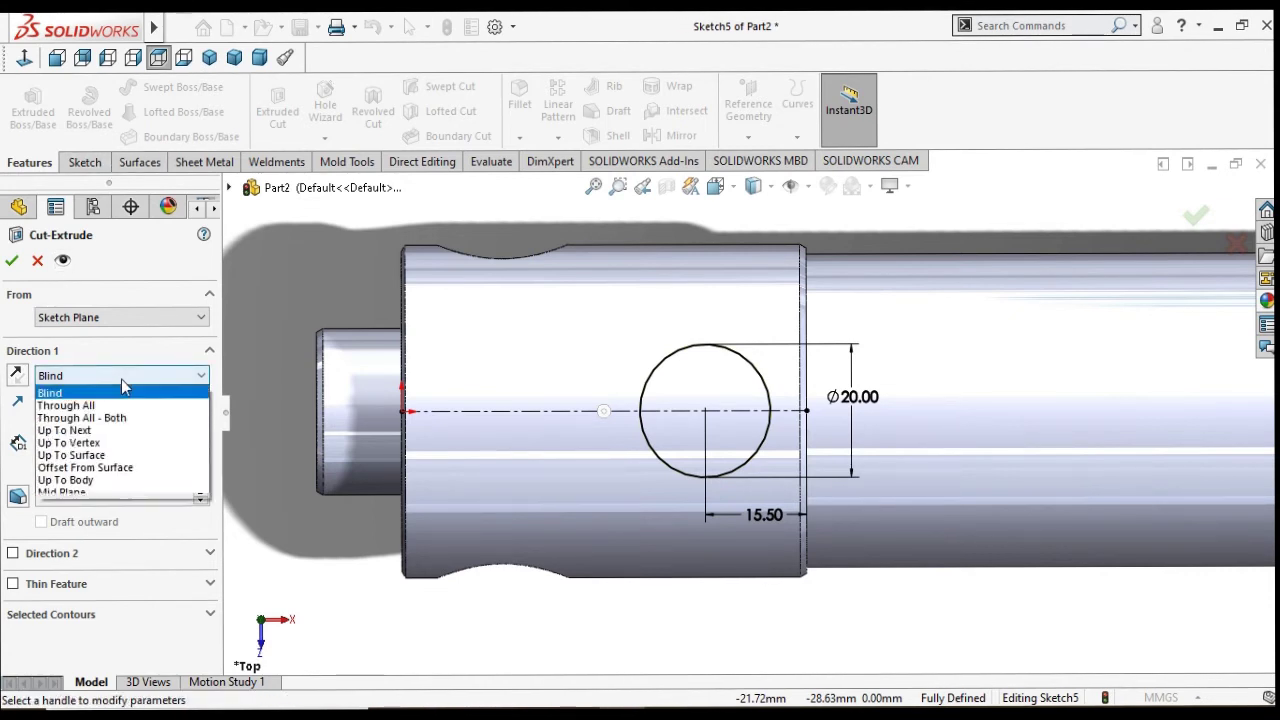
click(124, 417)
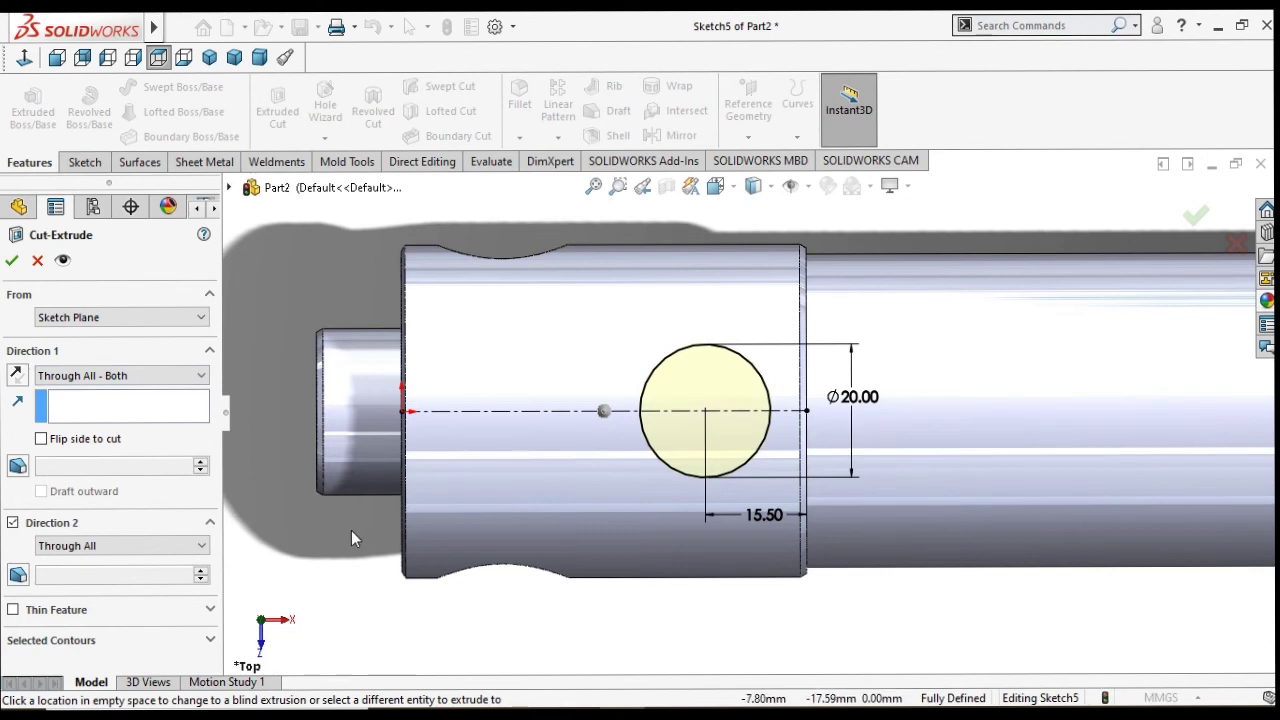
middle_drag(352, 532, 305, 481)
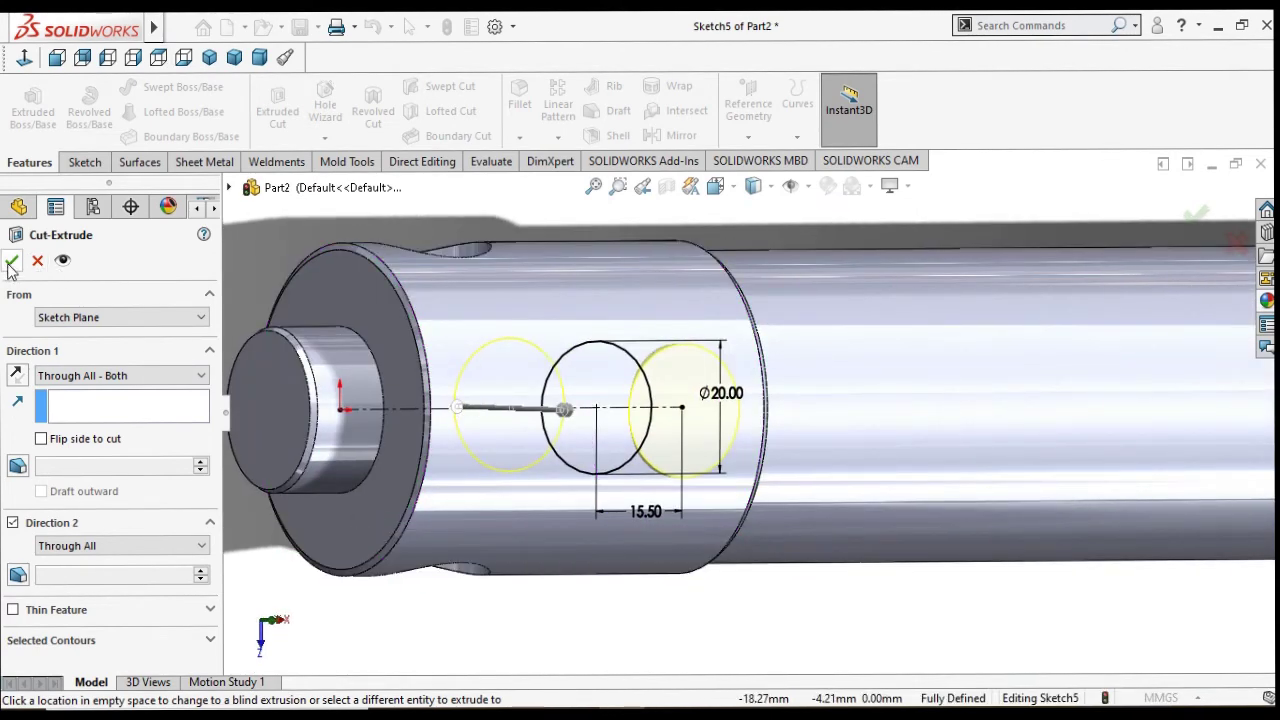
click(11, 265)
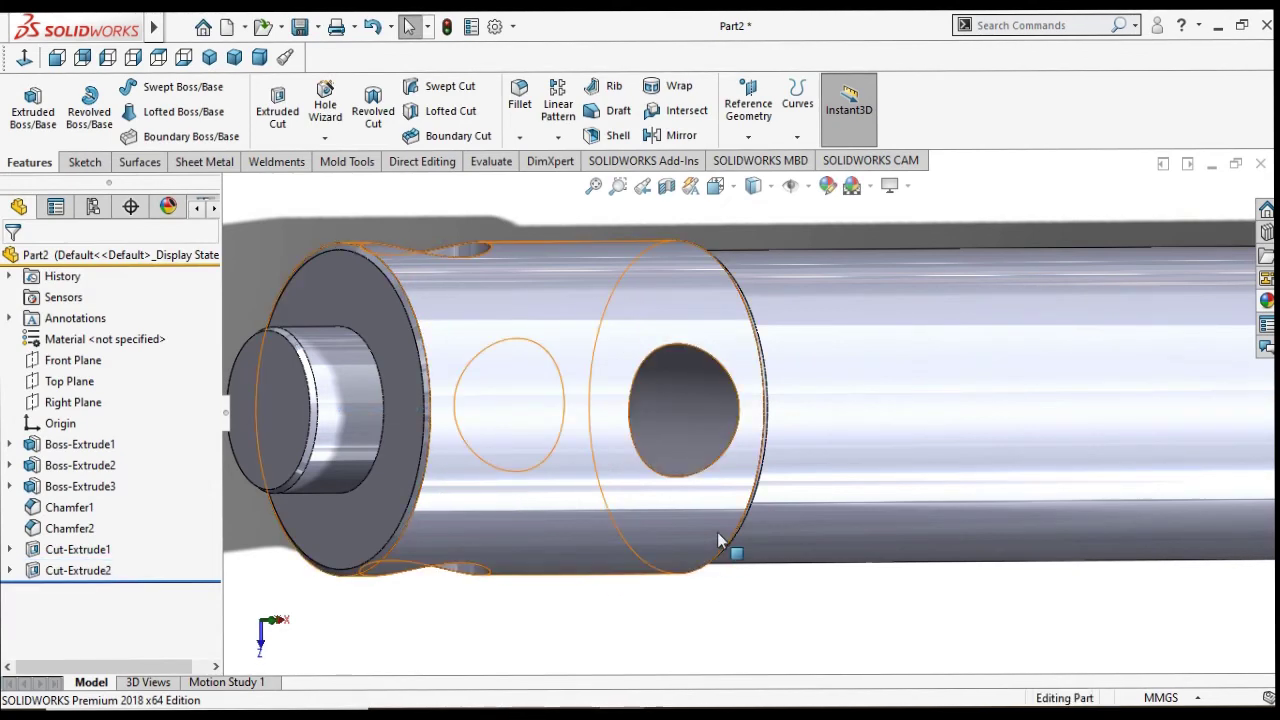
Step: Select both openings of the new cross hole for chamfering
scroll(731, 543, down, 3)
click(703, 405)
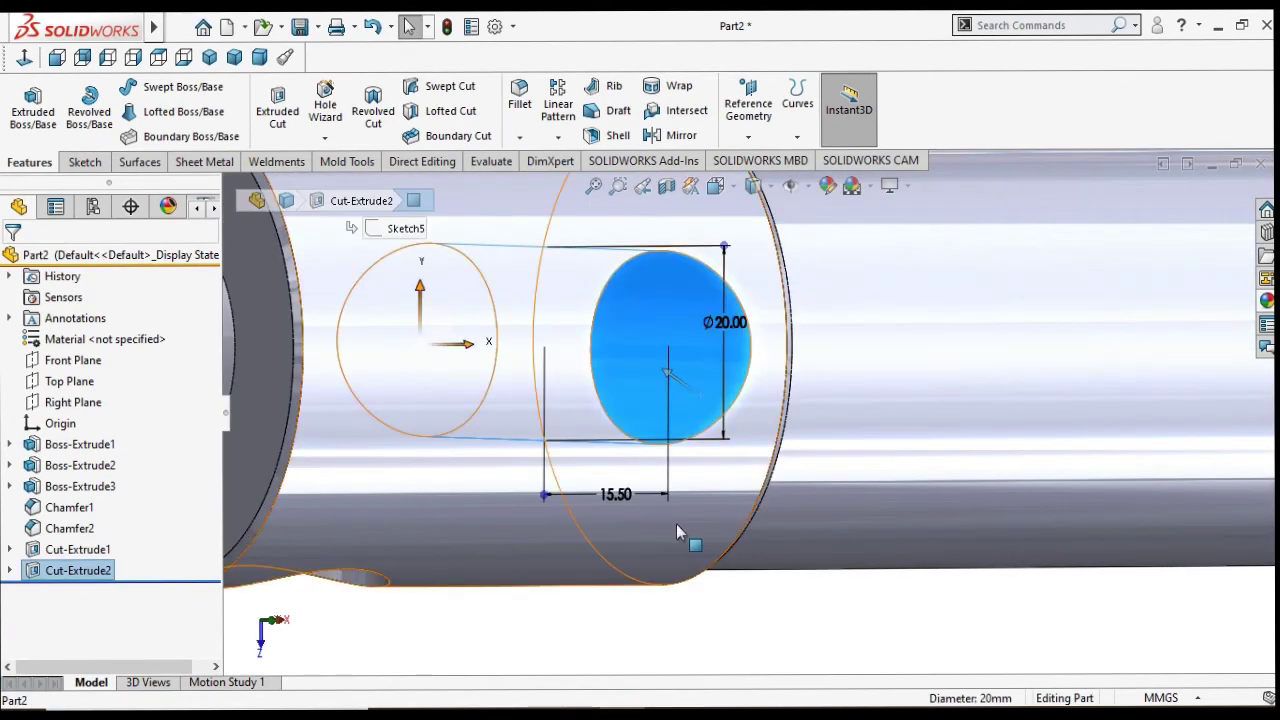
scroll(686, 530, up, 3)
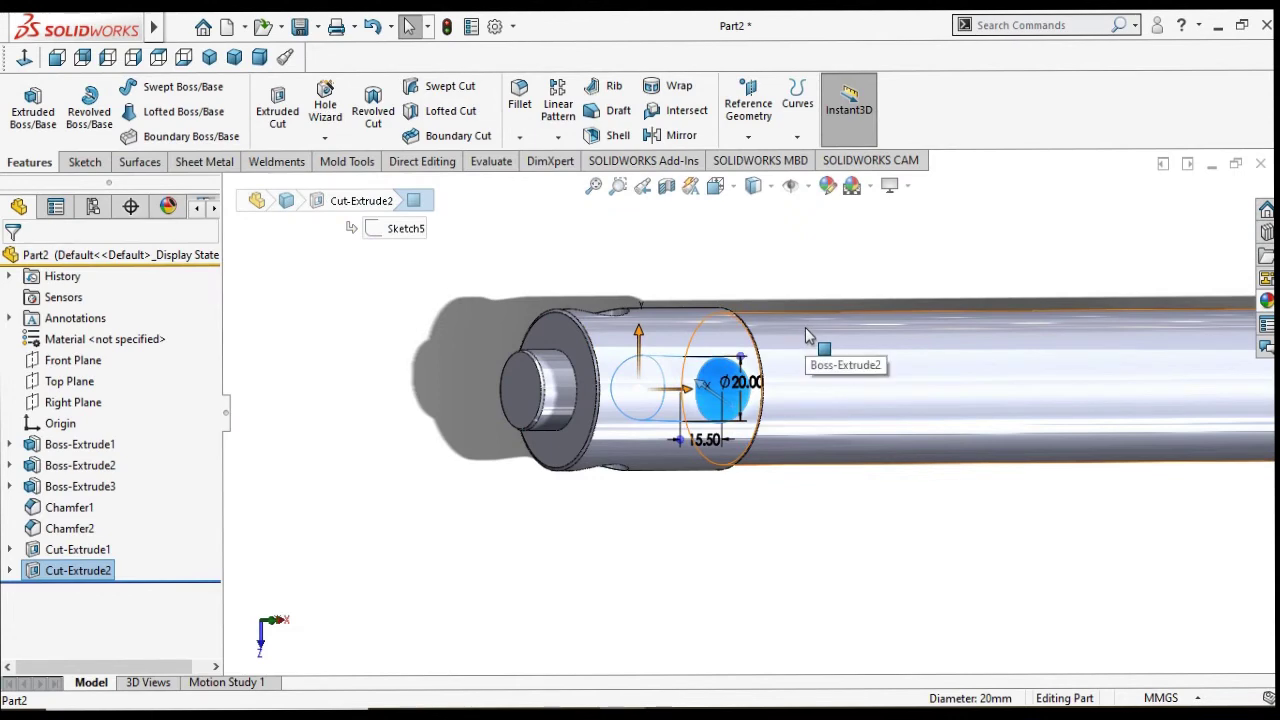
middle_drag(808, 346, 817, 477)
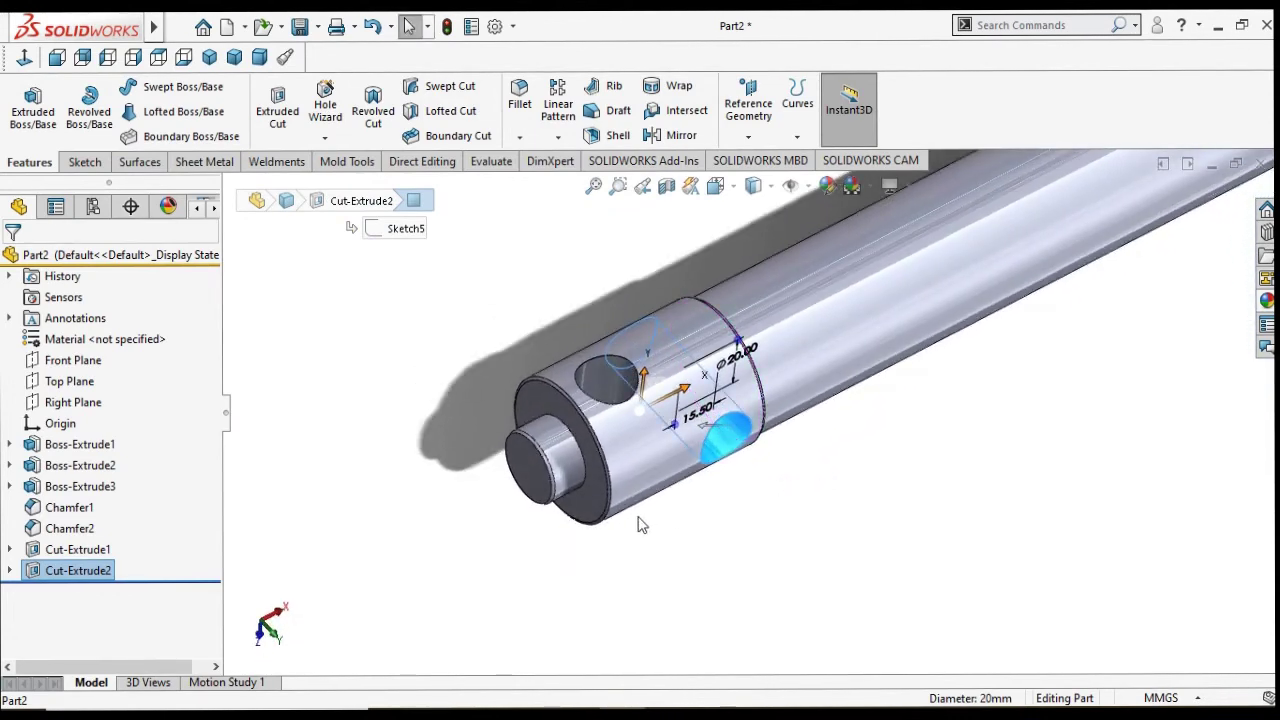
ctrl+click(610, 383)
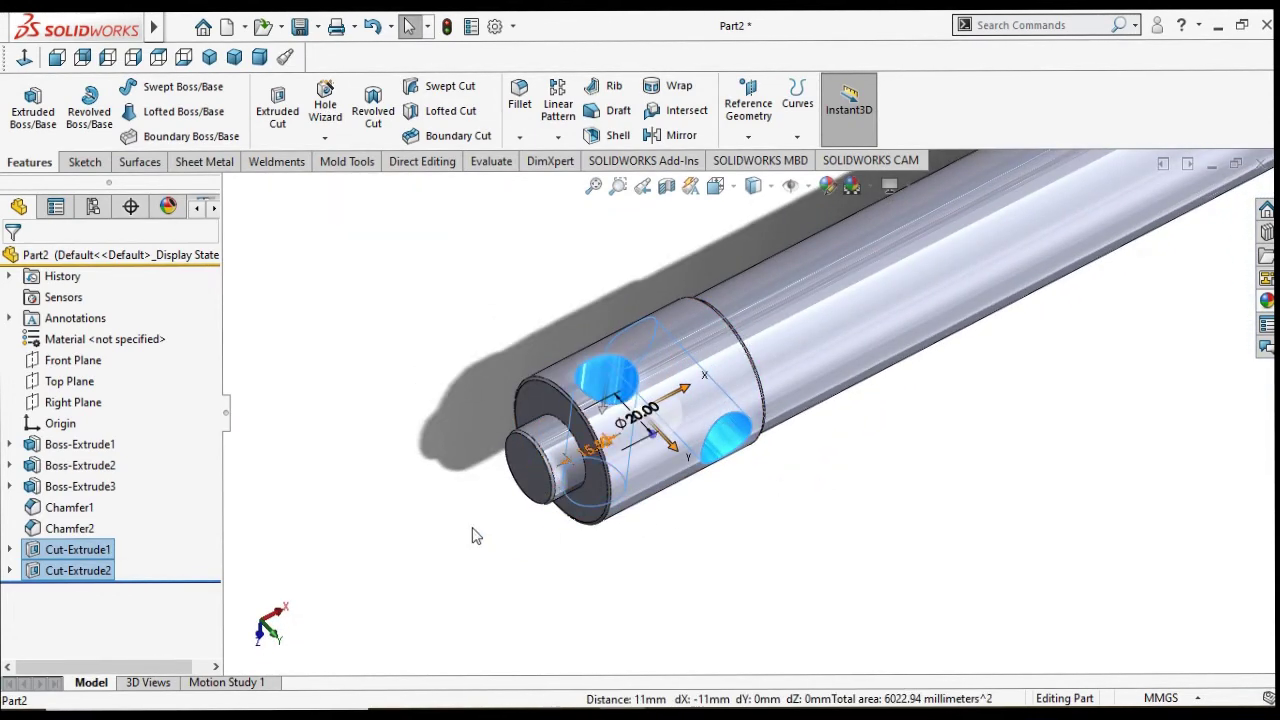
Step: Add Chamfer3, a 2 mm × 45° bevel on both edges of the Ø20 mm cross hole
click(519, 137)
click(531, 188)
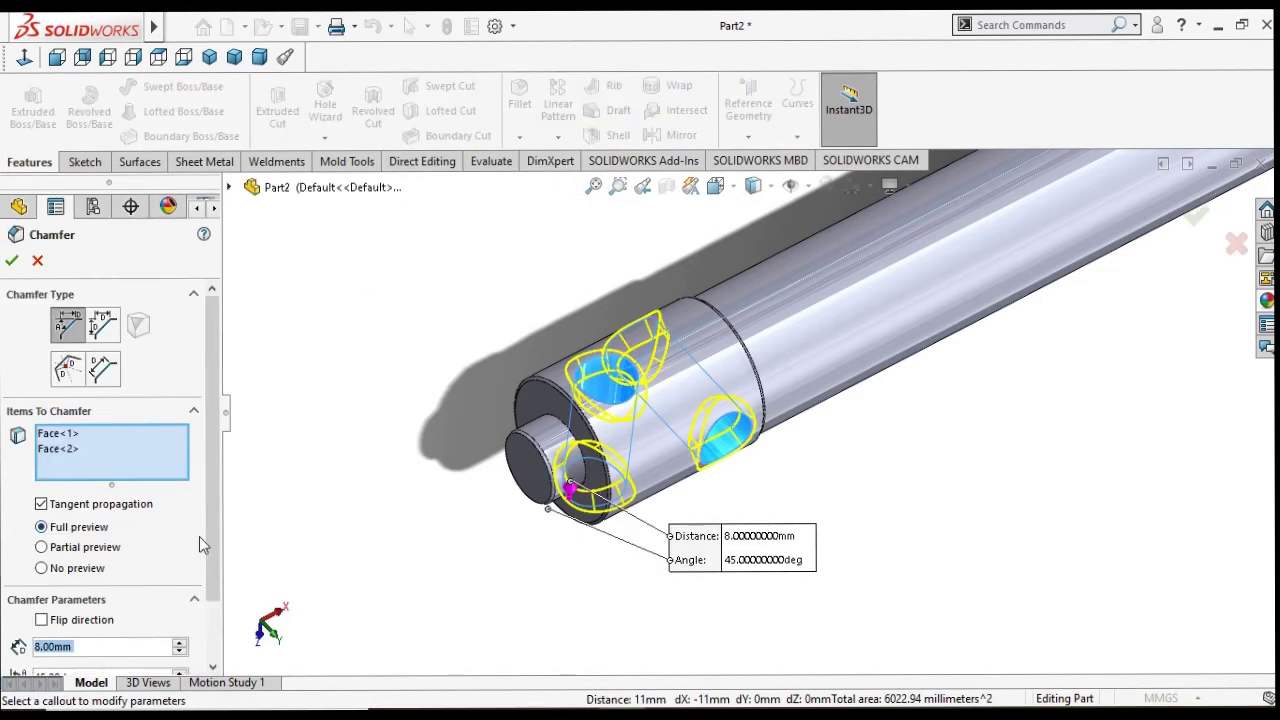
scroll(208, 552, down, 1)
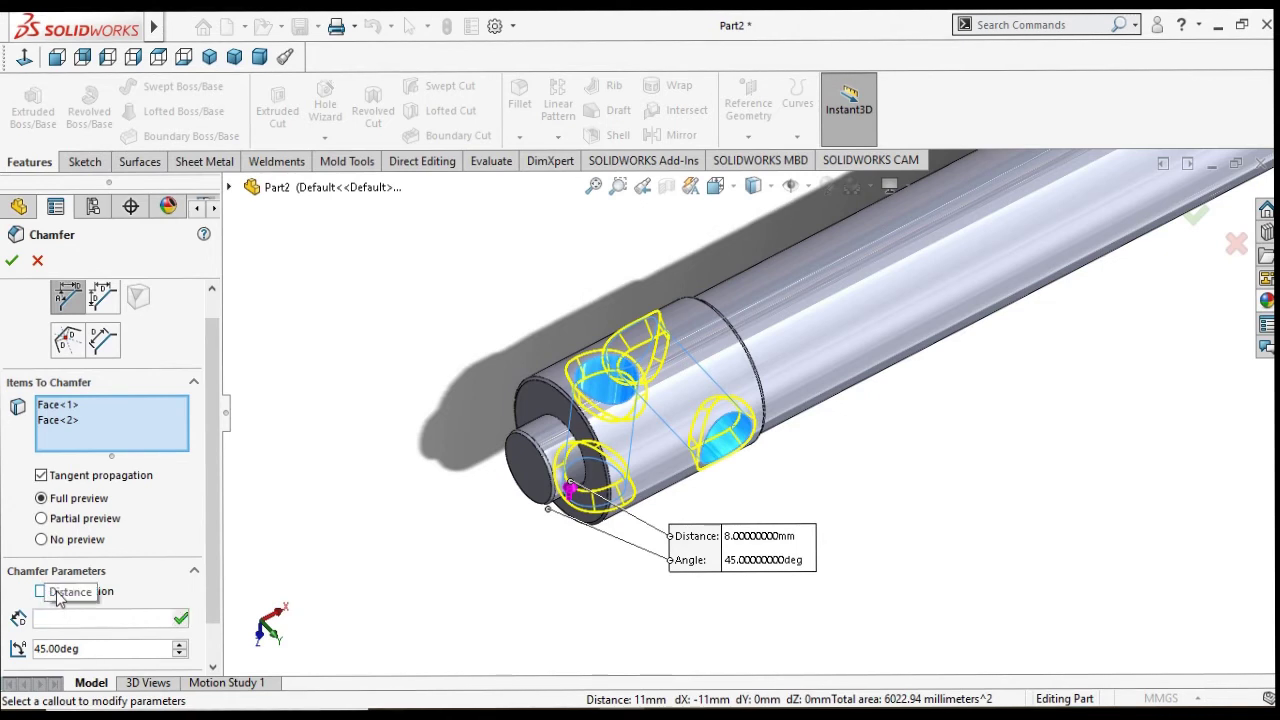
text(2)
key(Tab)
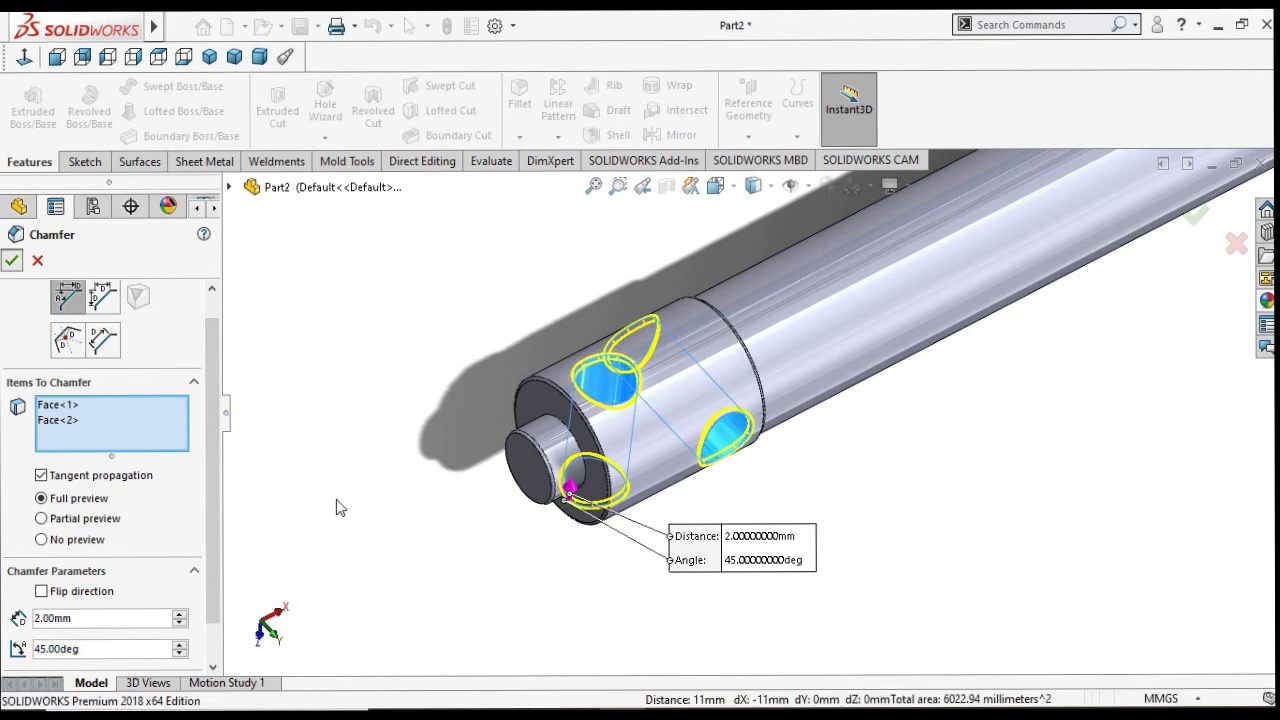
key(Return)
scroll(640, 473, up, 2)
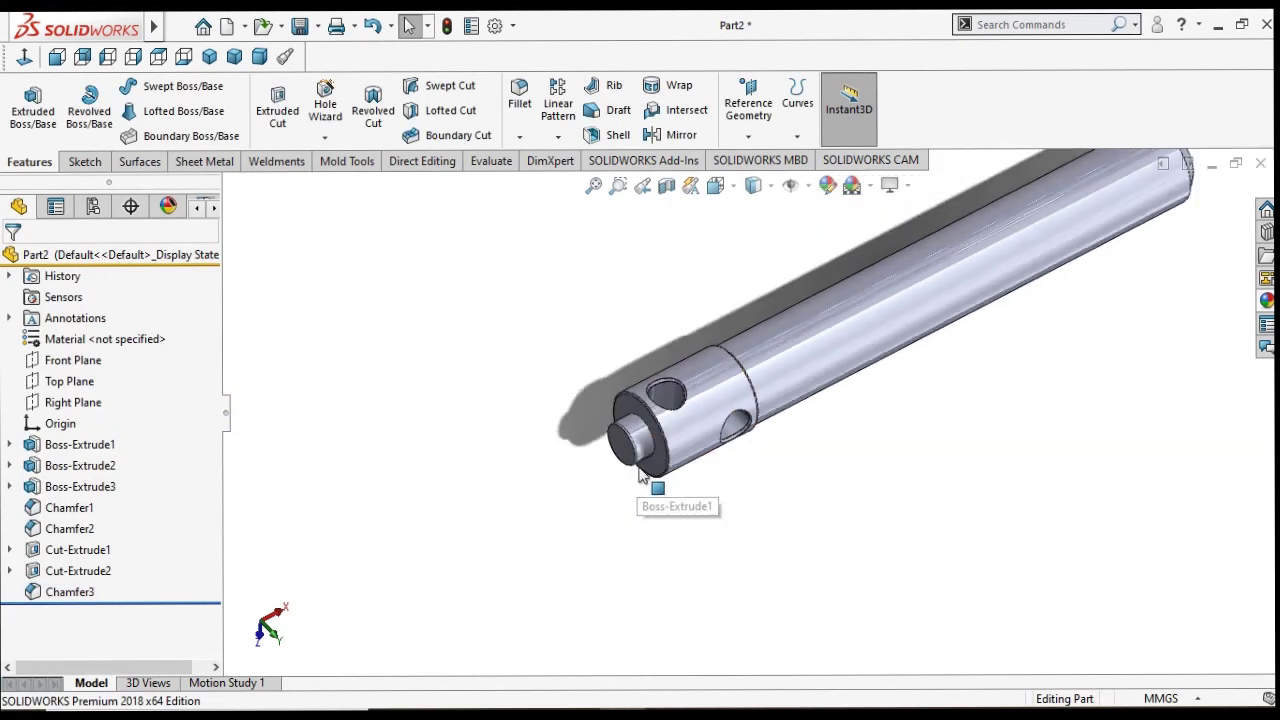
mouse_move(834, 546)
middle_down()
mouse_move(793, 277)
mouse_move(709, 414)
middle_up()
Step: Orbit and zoom in on the shaft's 8 mm chamfered end face
scroll(724, 401, up, 2)
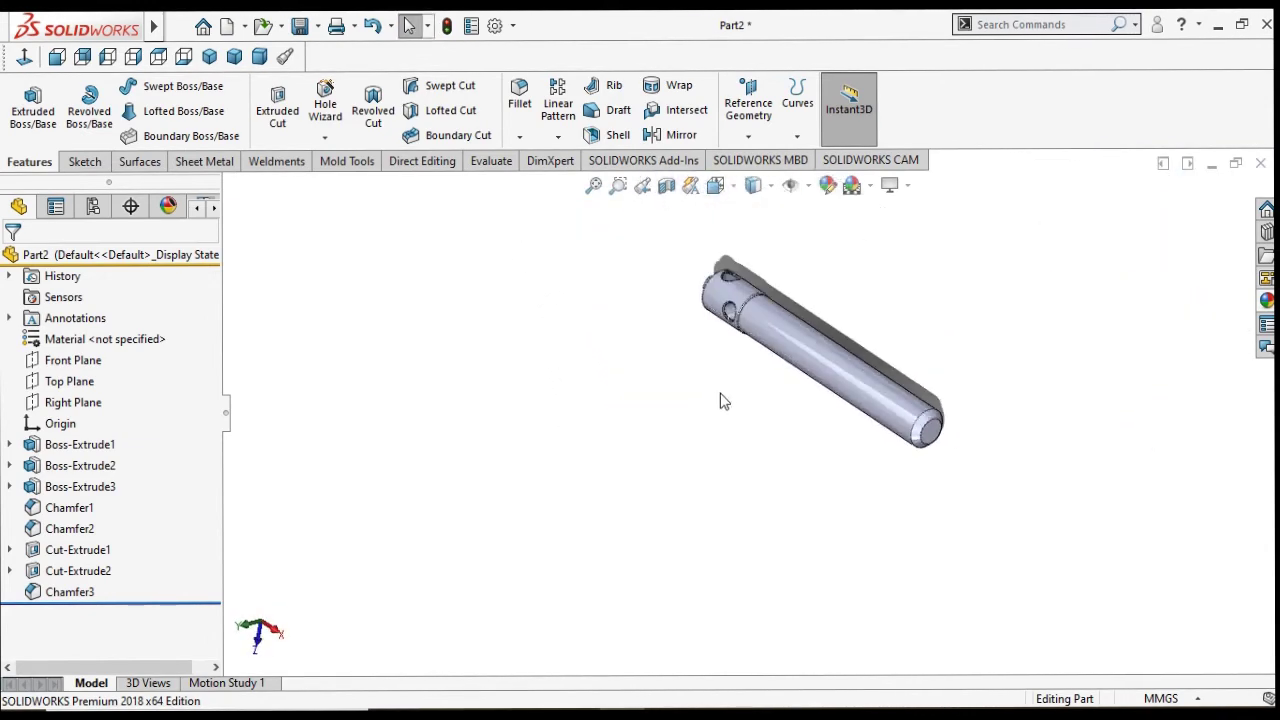
scroll(812, 333, down, 1)
scroll(812, 333, down, 3)
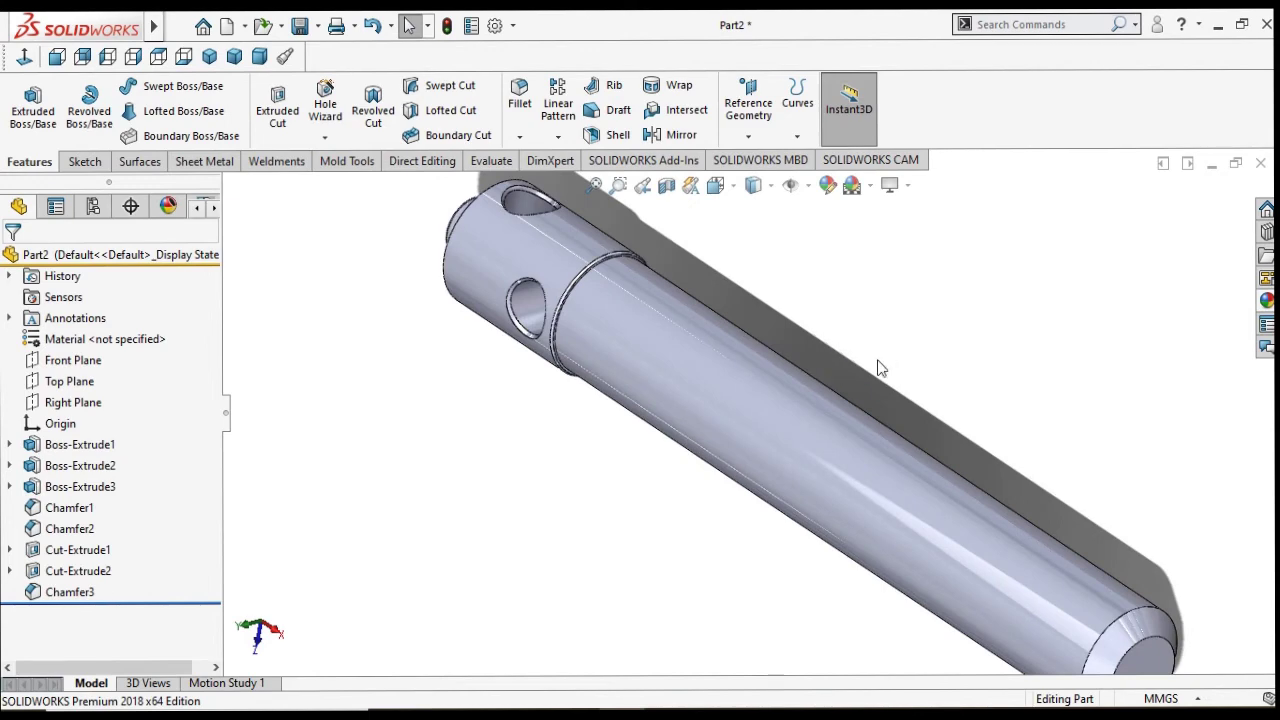
mouse_move(1092, 440)
middle_down()
mouse_move(1123, 357)
mouse_move(1110, 441)
middle_up()
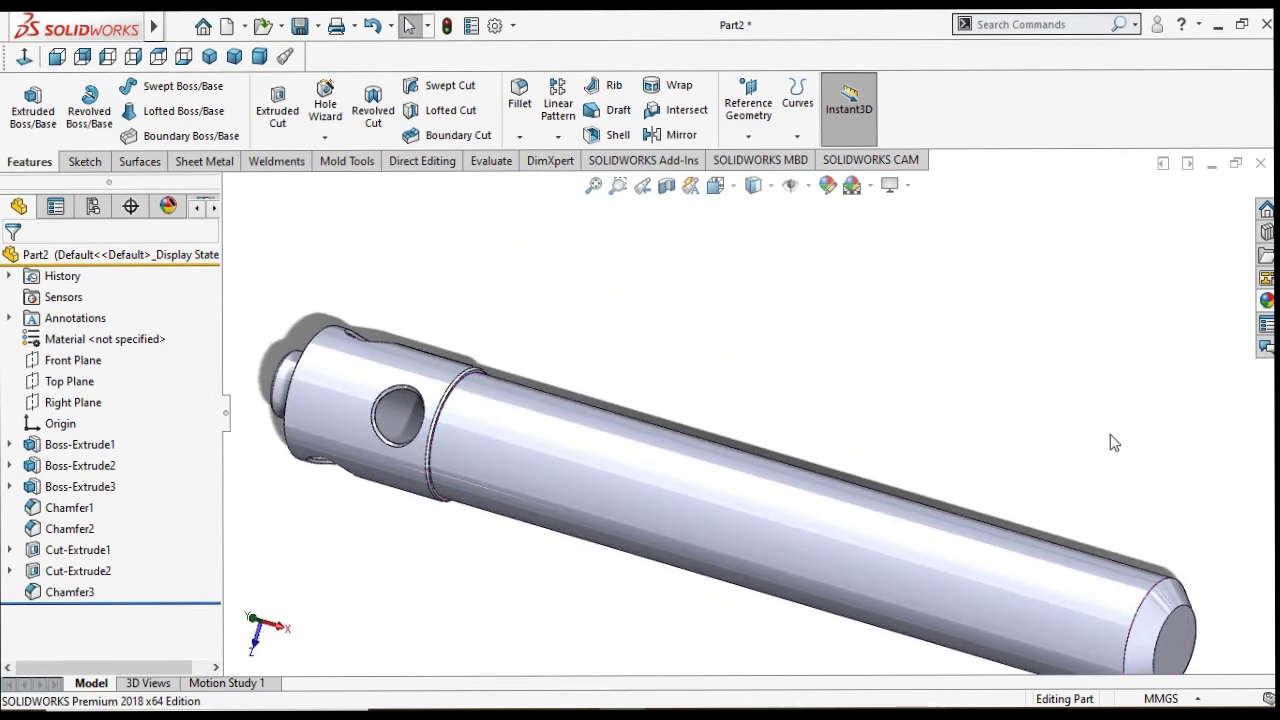
scroll(1160, 490, up, 2)
scroll(1000, 540, down, 1)
scroll(1024, 516, down, 2)
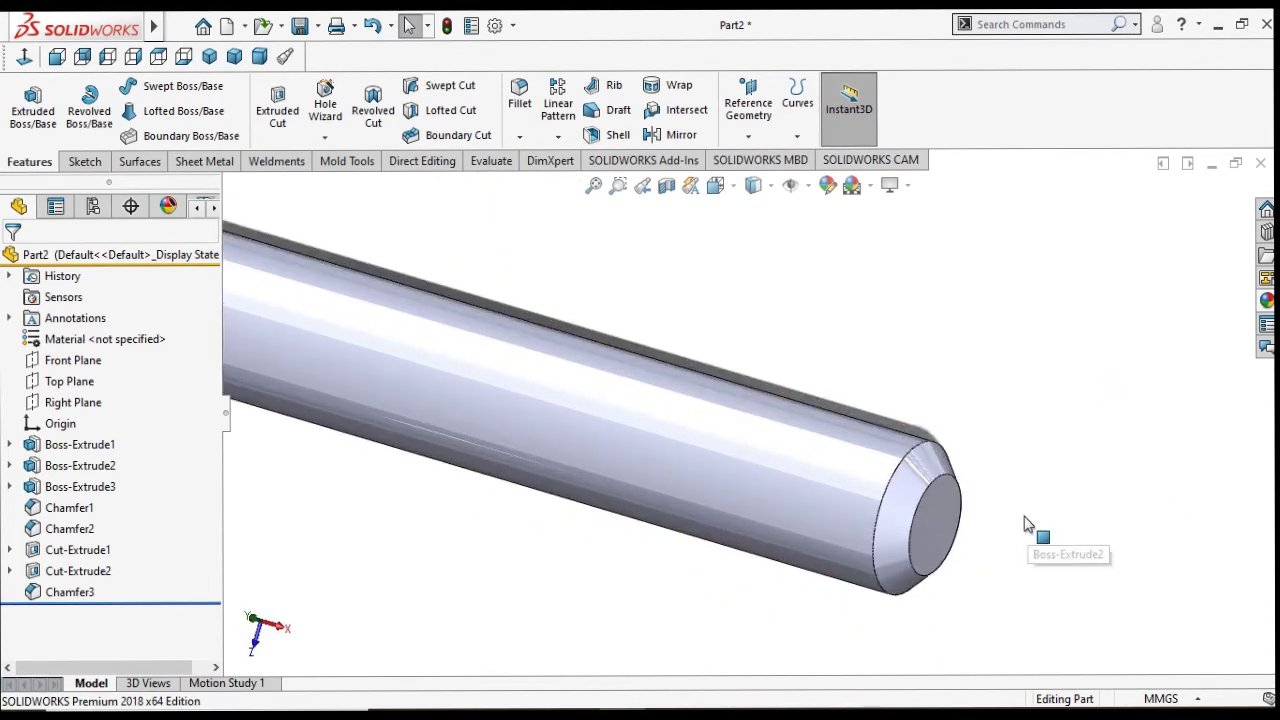
scroll(1018, 526, down, 2)
scroll(1018, 526, down, 1)
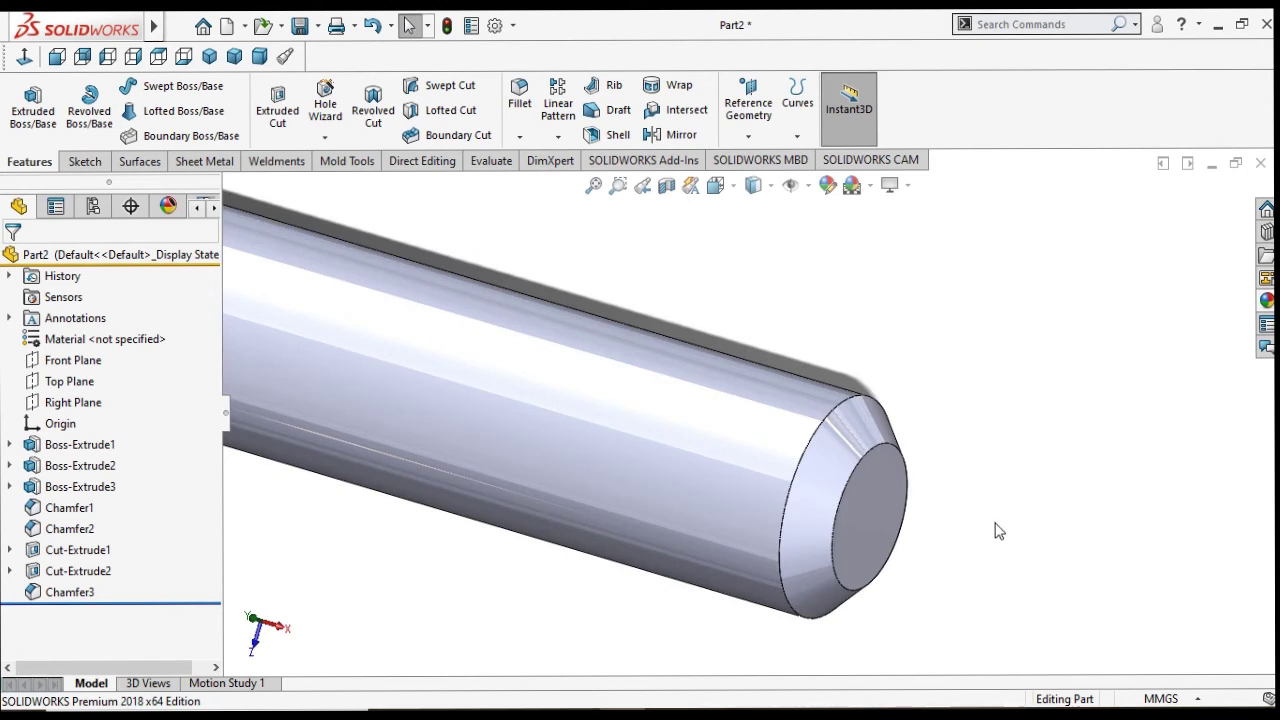
scroll(968, 558, down, 1)
scroll(968, 558, down, 1)
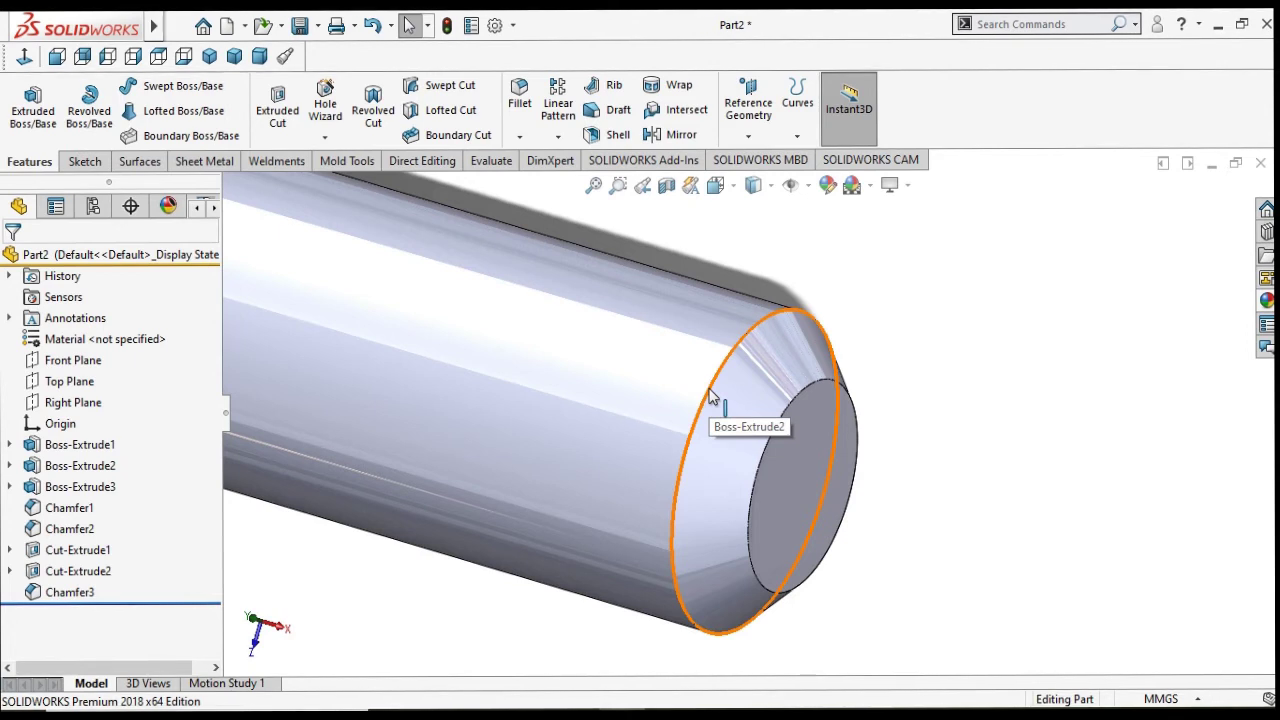
Step: Sketch on the shaft's end face and convert its outer edge into a sketch circle
click(818, 486)
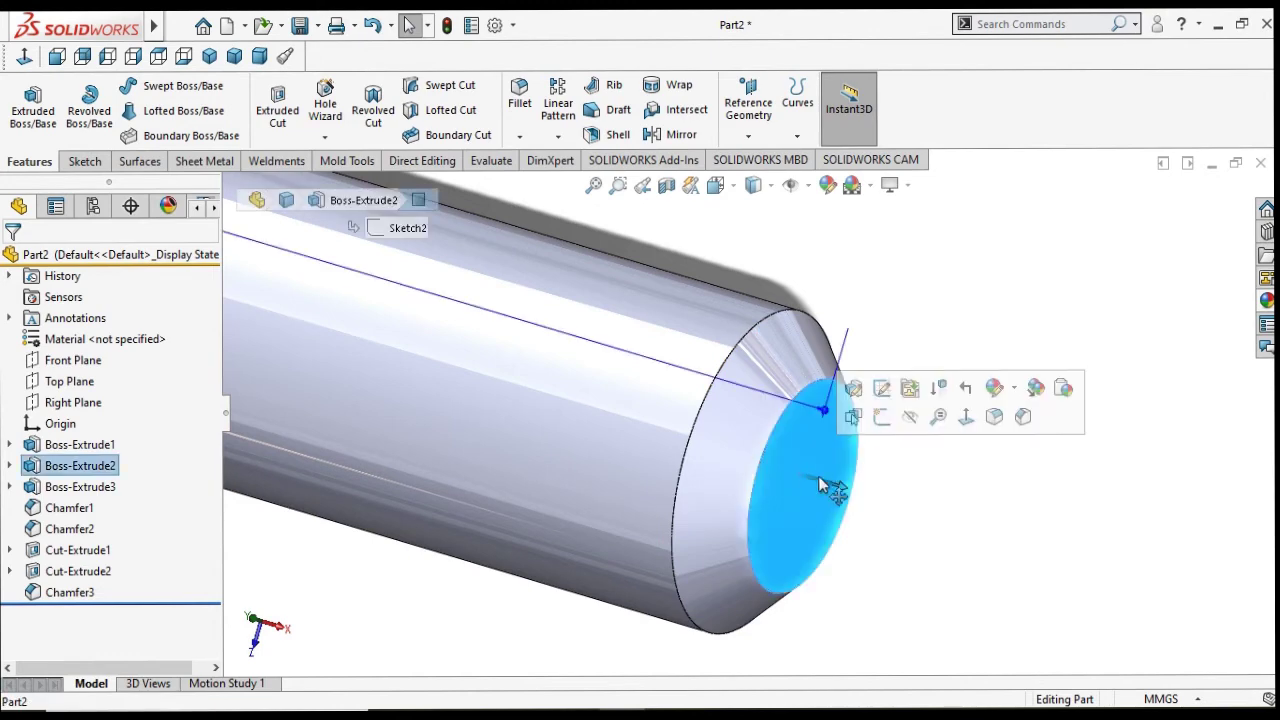
click(884, 415)
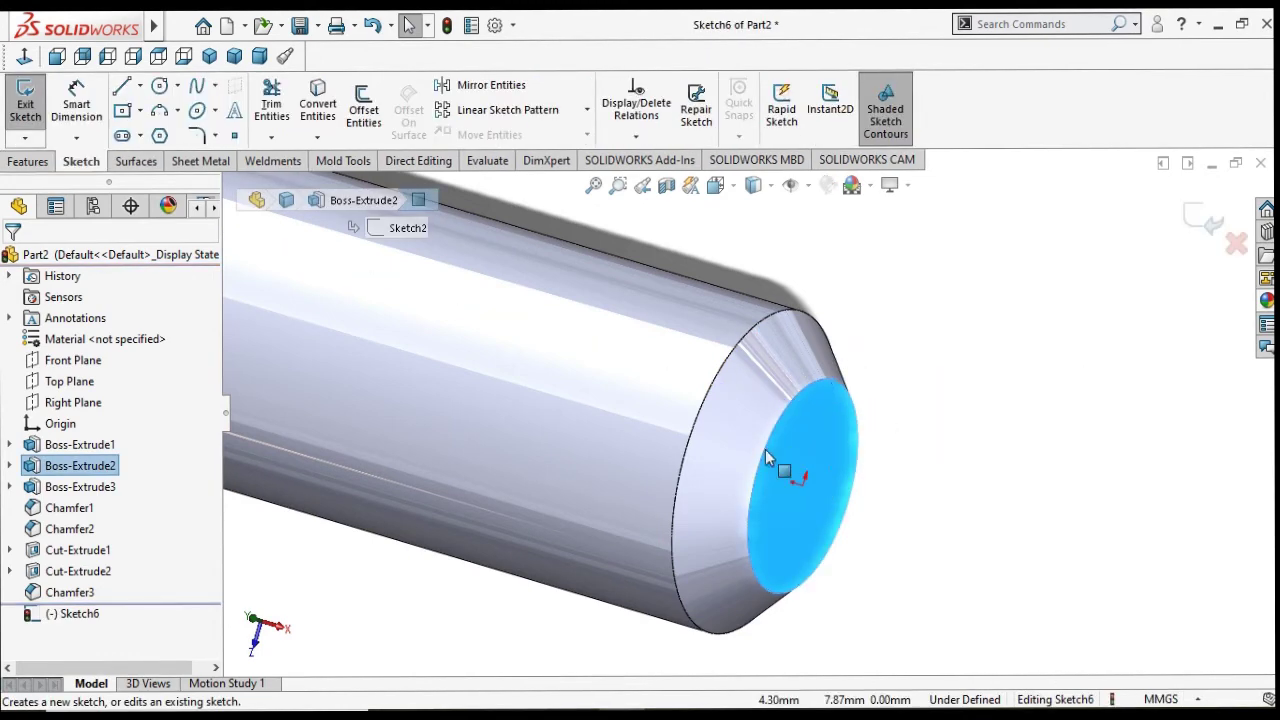
click(737, 353)
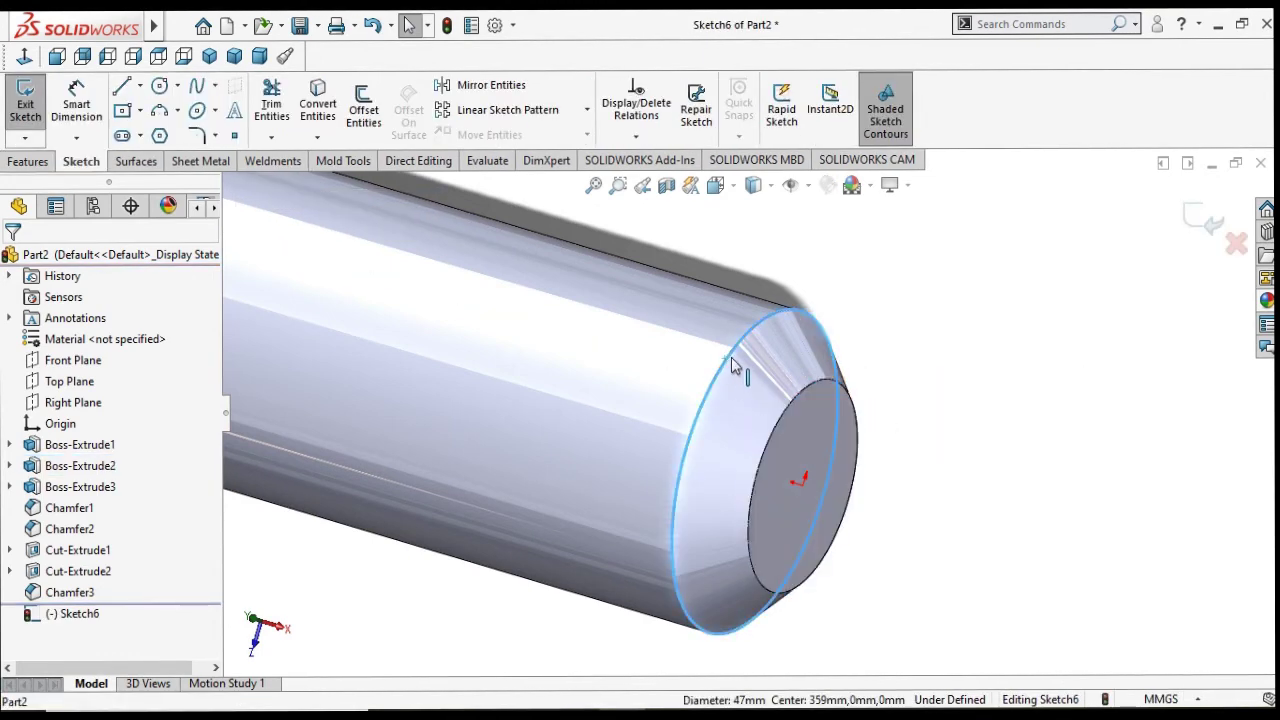
click(320, 120)
middle_drag(851, 418, 728, 466)
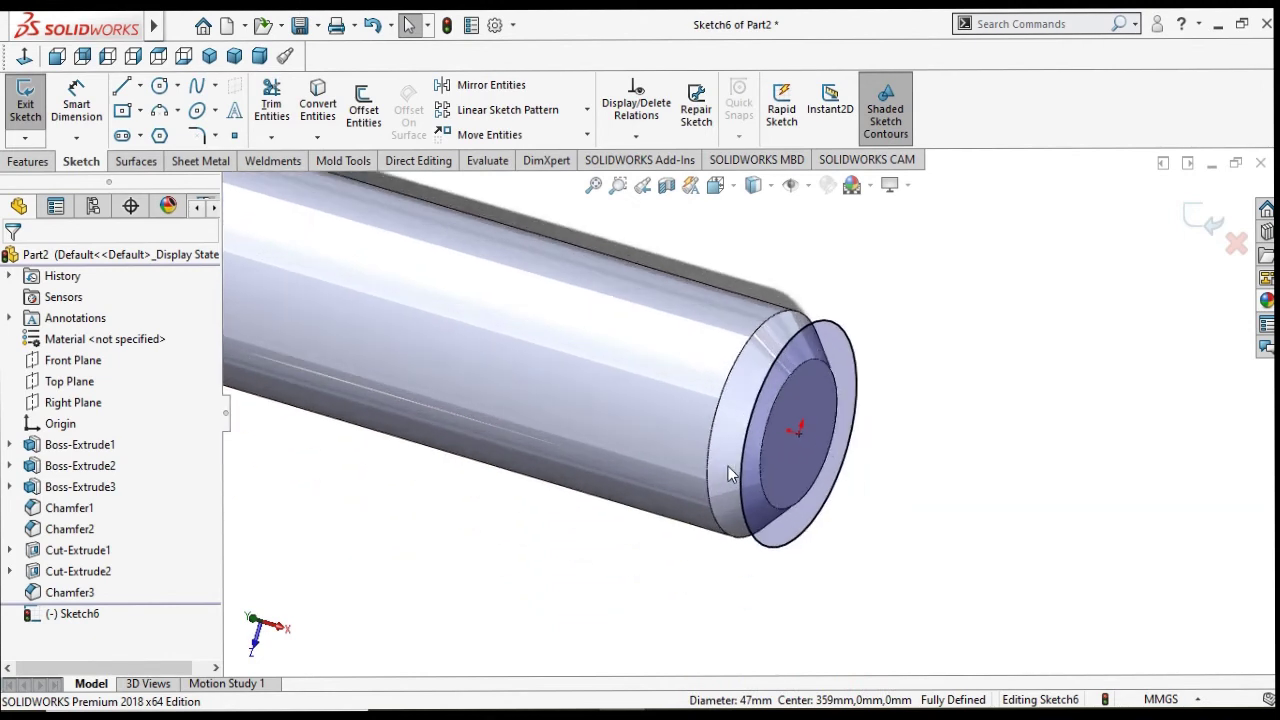
Step: Start a Helix/Spiral feature based on the converted end-face circle
click(28, 161)
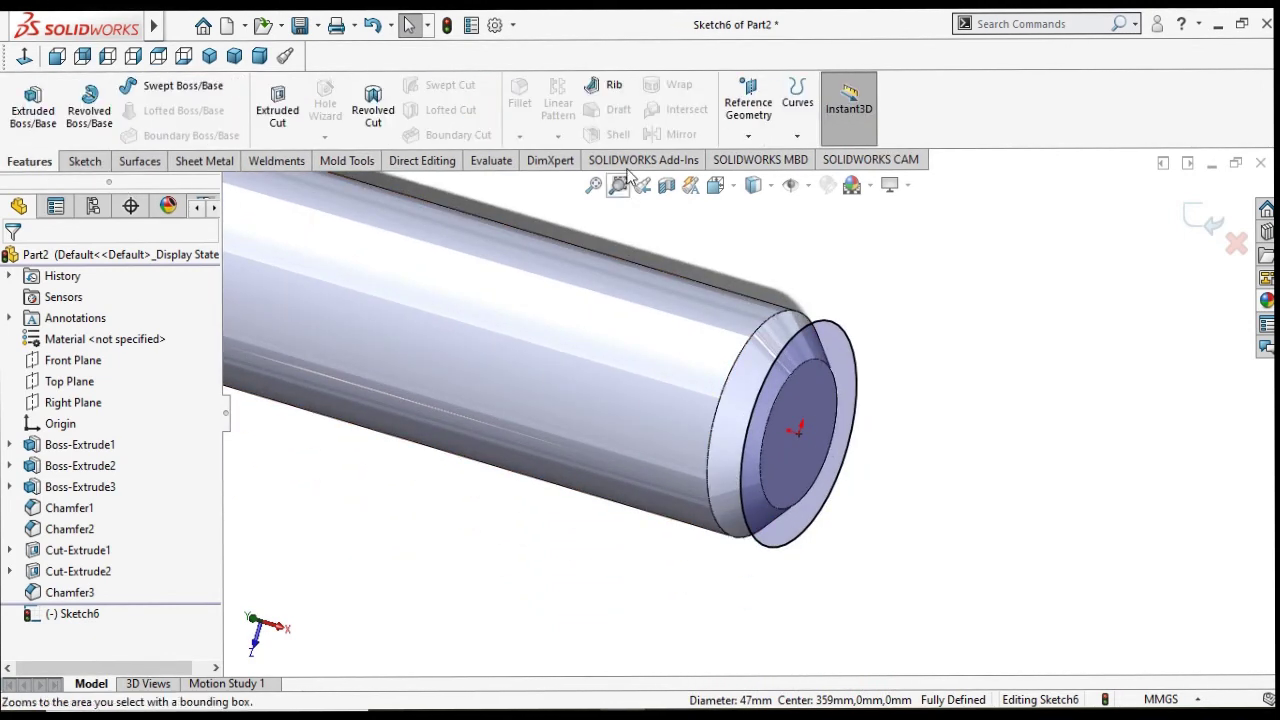
click(797, 136)
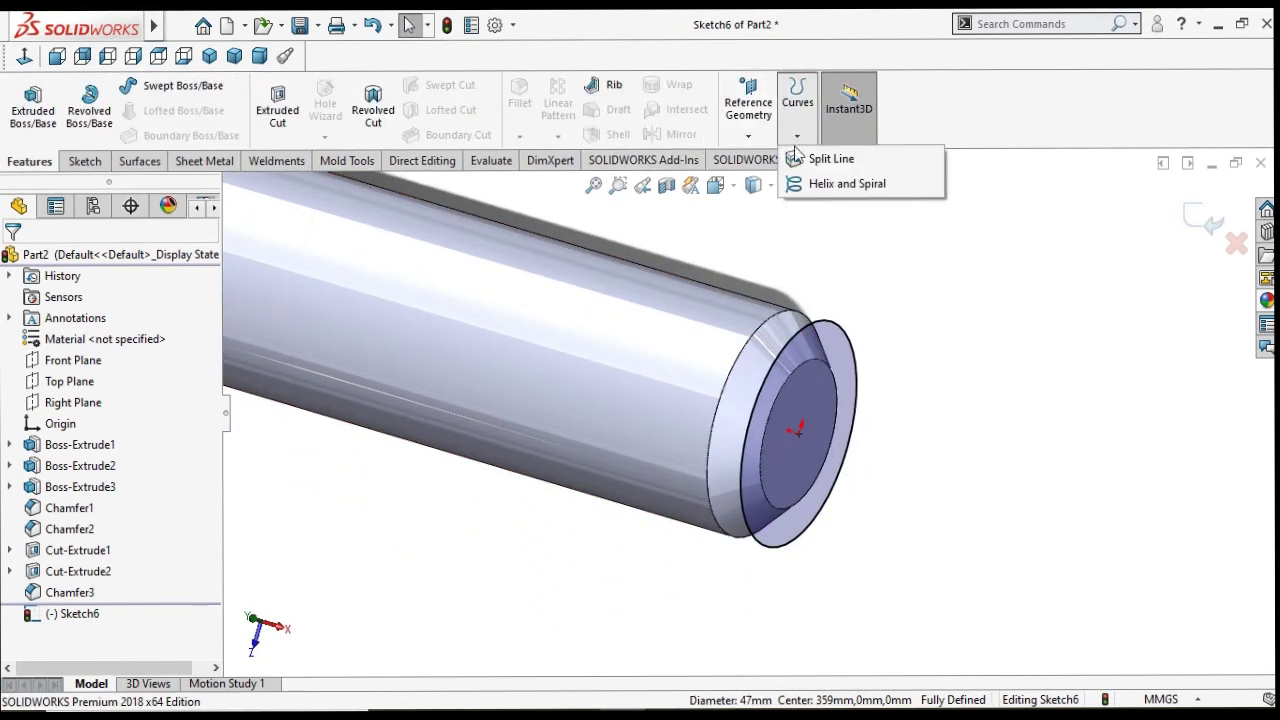
click(838, 183)
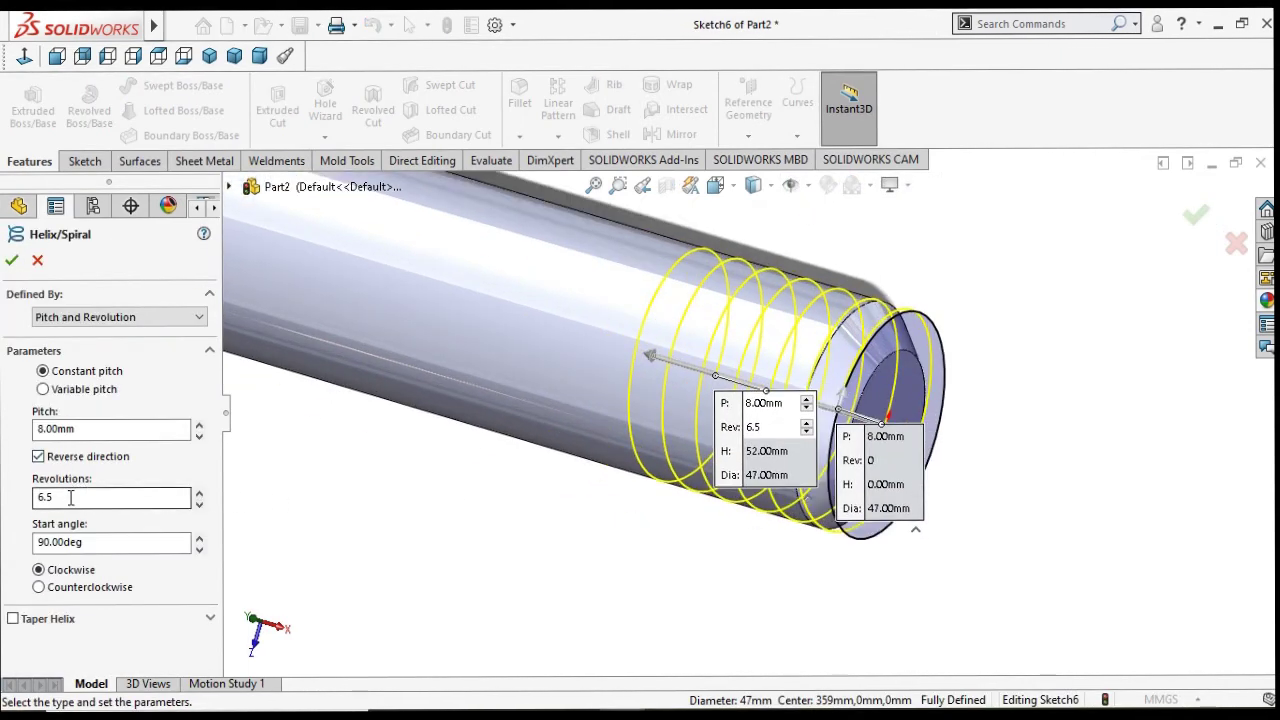
scroll(364, 490, up, 1)
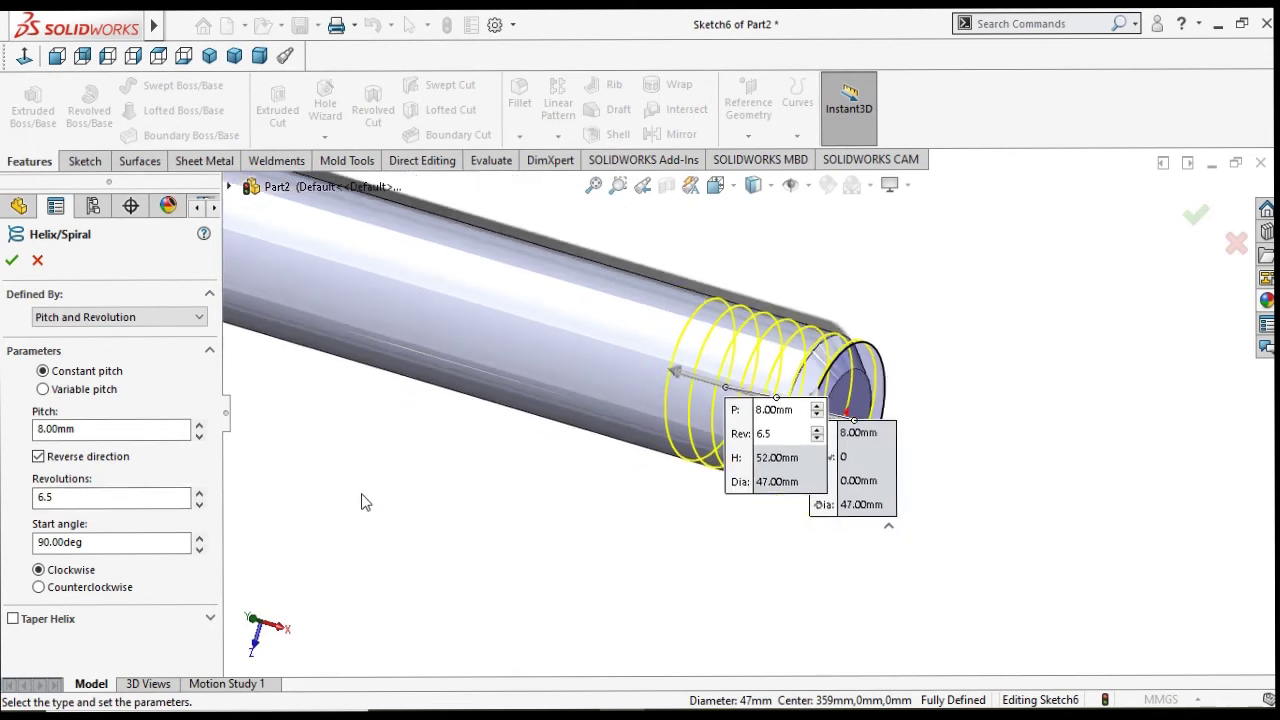
Step: Set the helix to 8 mm pitch and 38 revolutions, then create Helix/Spiral1
click(199, 494)
click(199, 494)
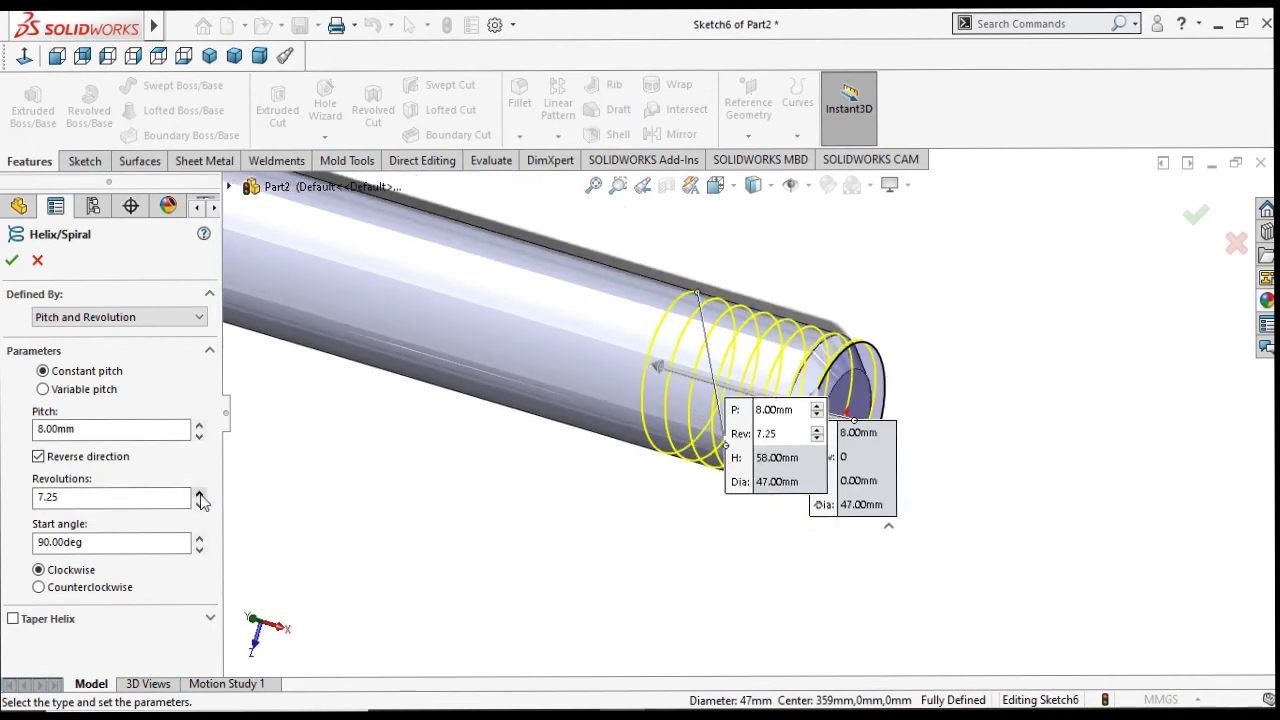
click(199, 494)
click(199, 494)
click(199, 494)
click(199, 494)
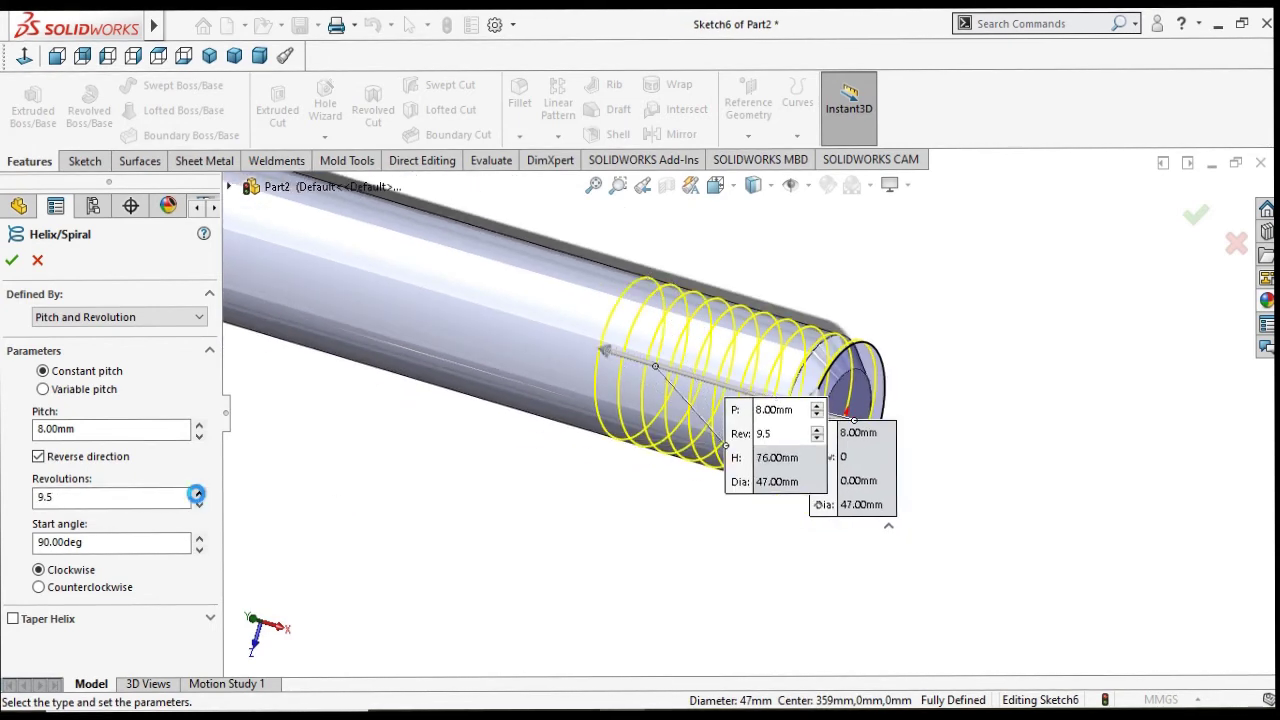
click(199, 494)
click(75, 497)
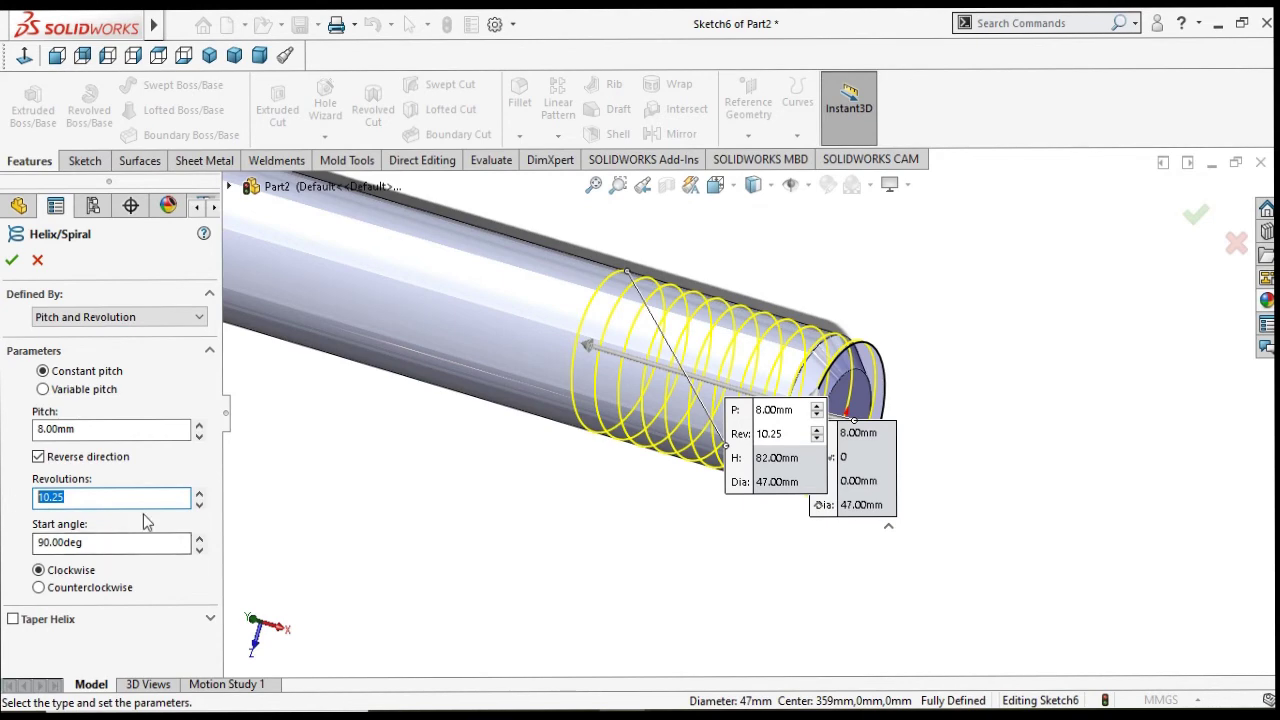
key(Tab)
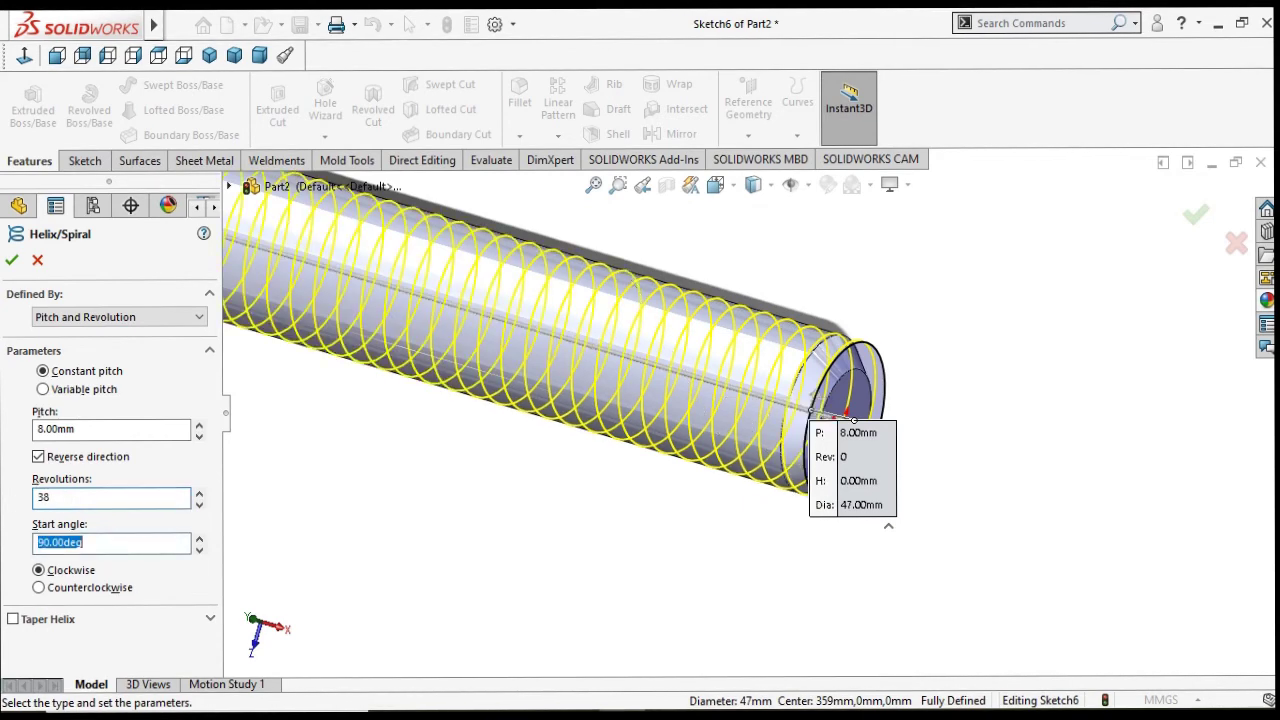
scroll(521, 471, up, 3)
scroll(310, 292, down, 2)
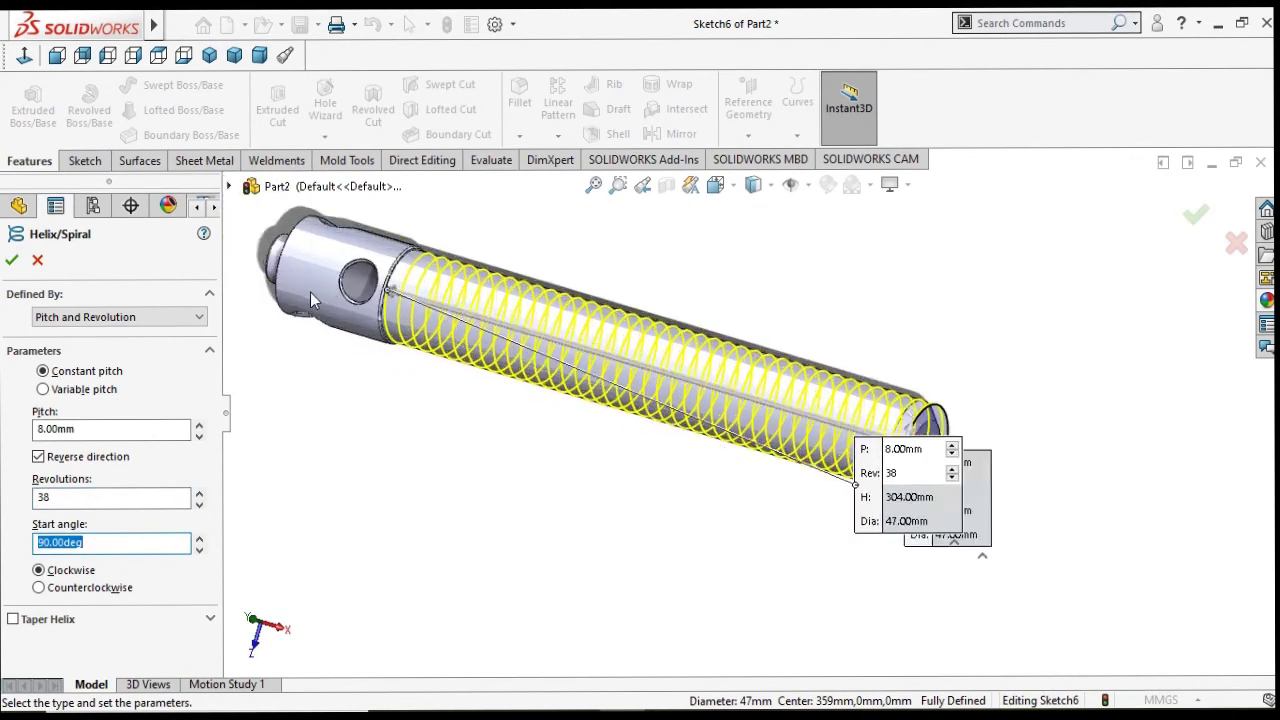
scroll(565, 352, down, 2)
scroll(565, 352, down, 3)
scroll(575, 380, down, 2)
scroll(575, 380, up, 3)
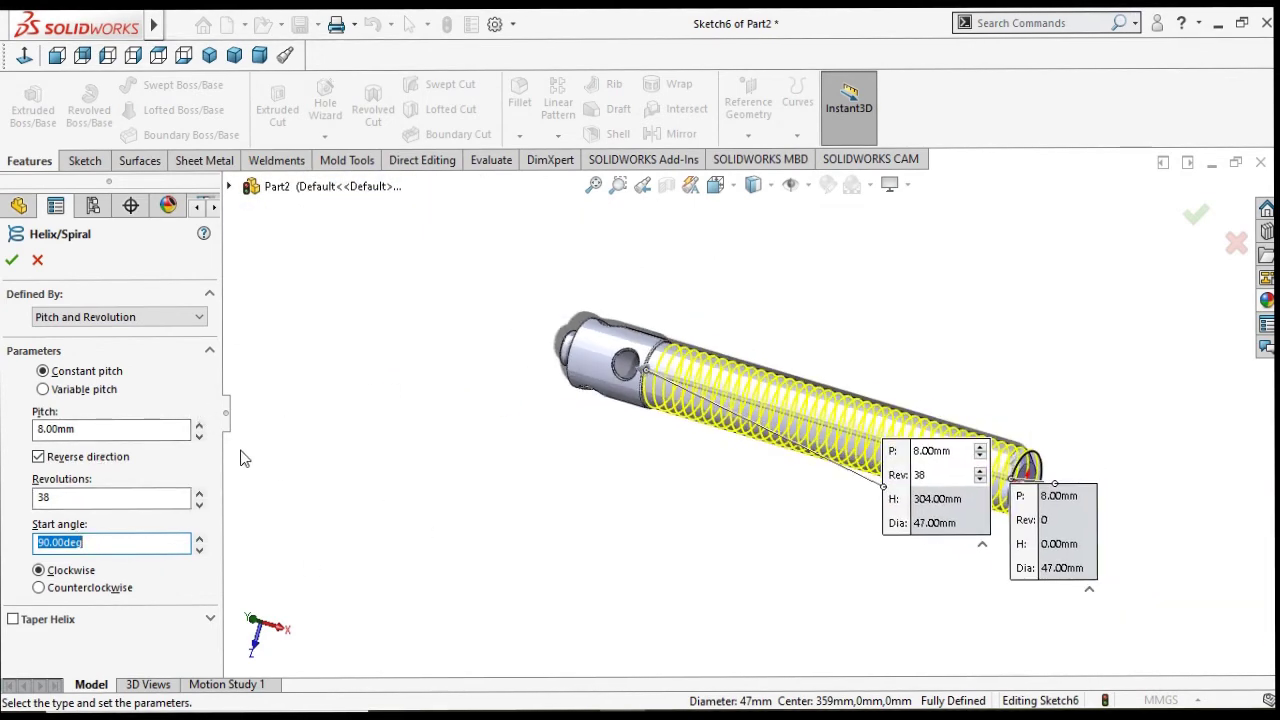
click(12, 260)
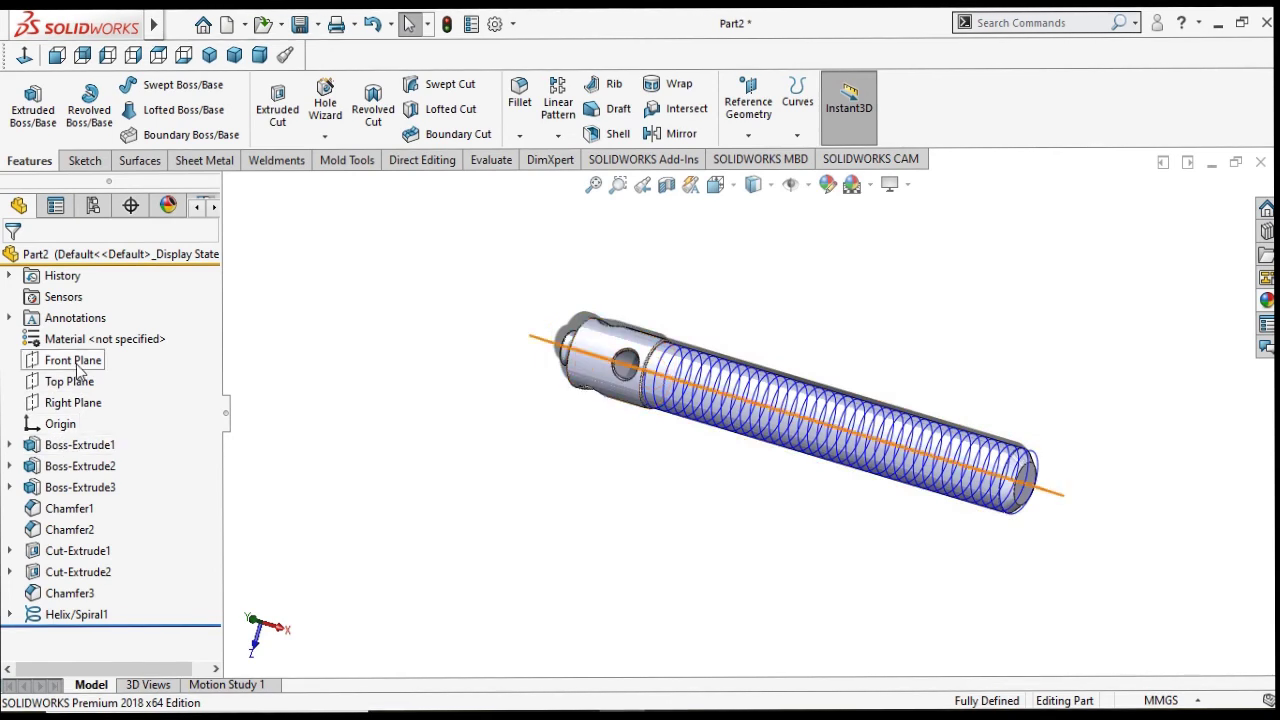
Step: Open a new sketch on the Front Plane viewed Normal To, zoomed to the thread end
click(80, 368)
click(118, 334)
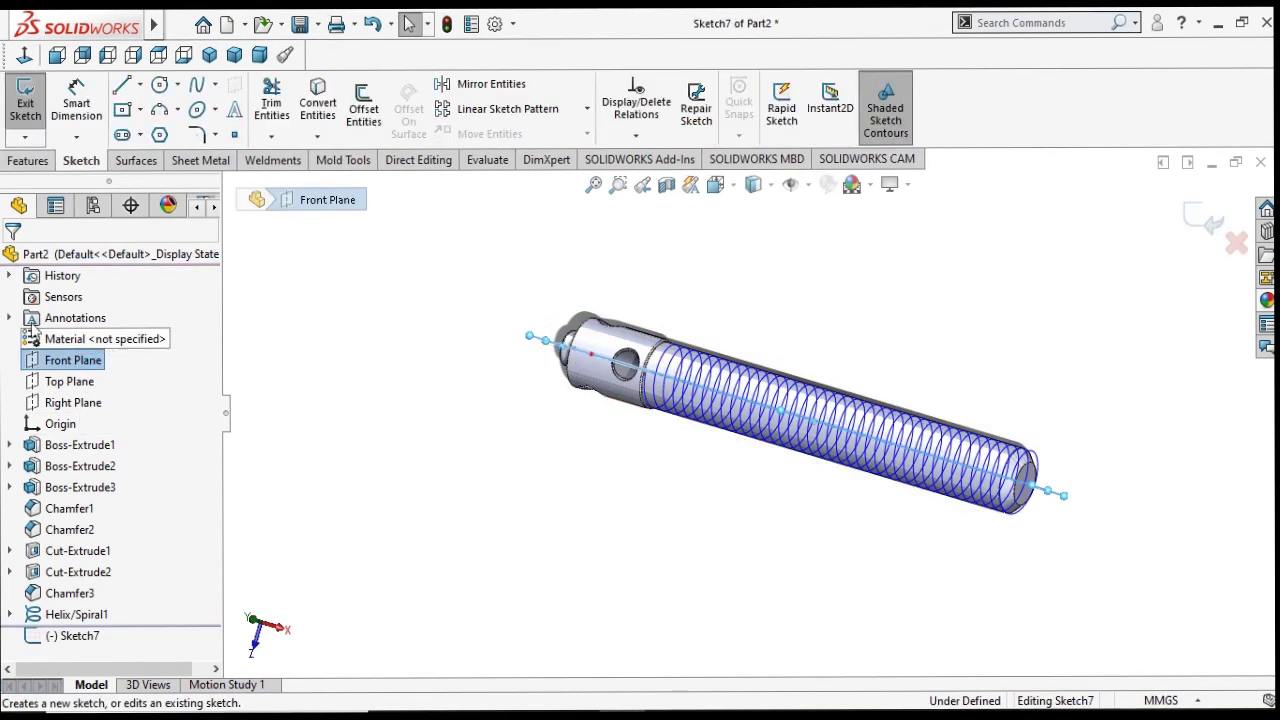
click(24, 55)
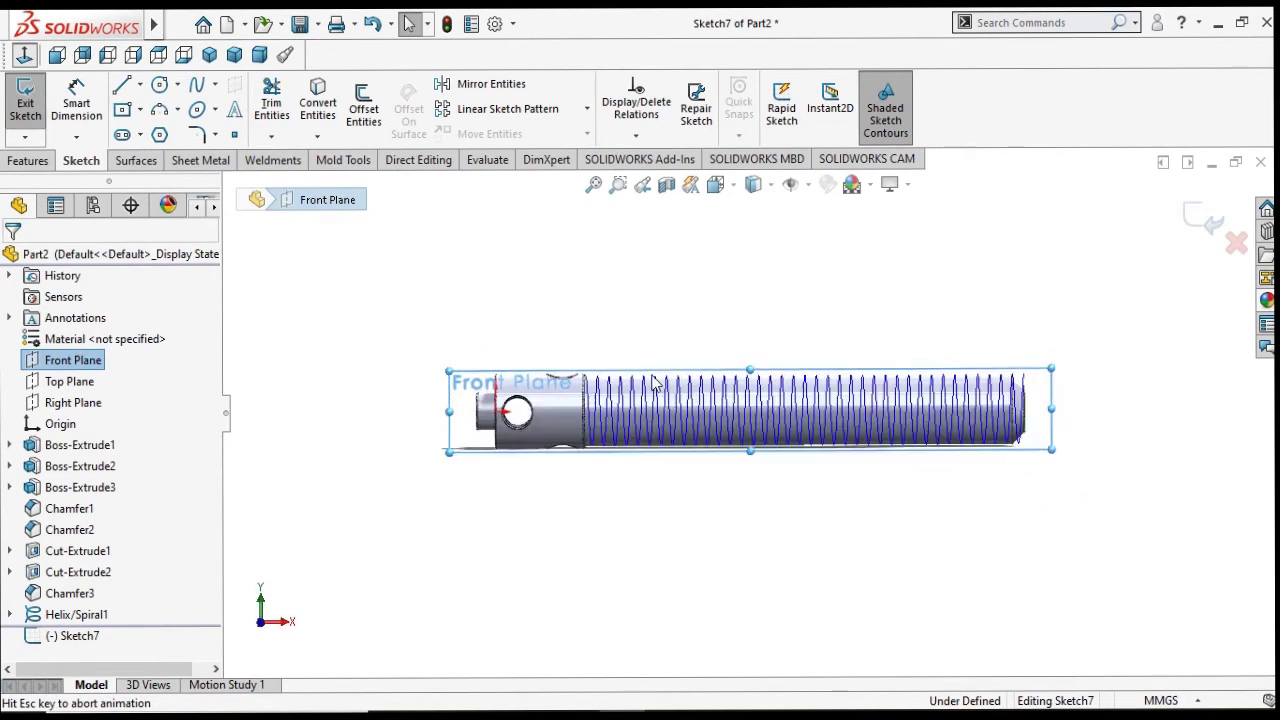
scroll(1000, 405, down, 2)
scroll(1060, 400, down, 2)
scroll(722, 491, down, 2)
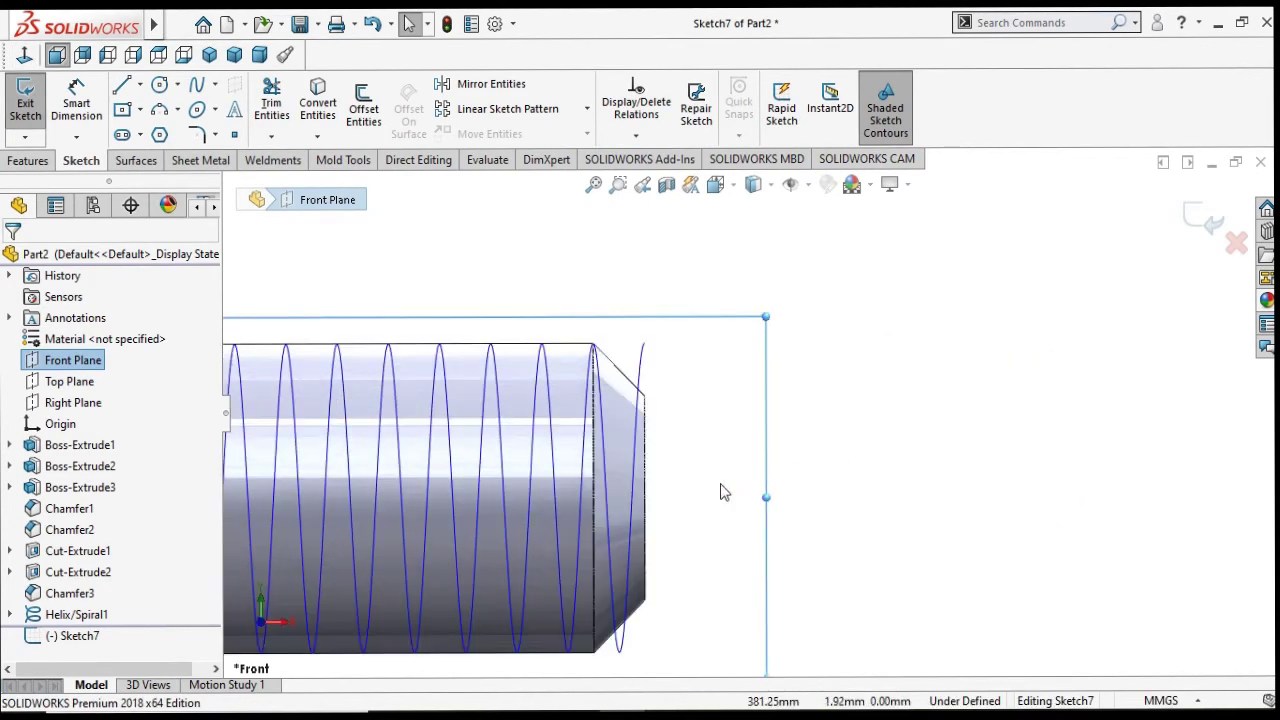
scroll(710, 468, down, 1)
scroll(770, 445, up, 1)
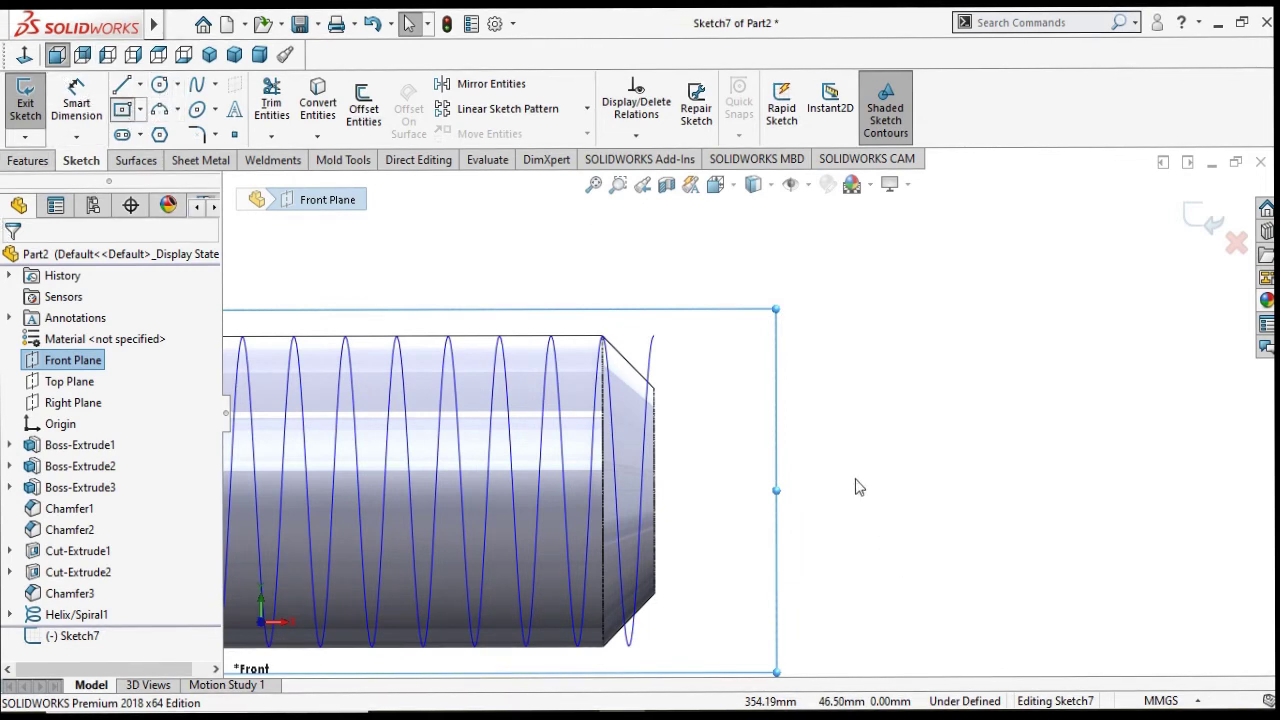
Step: Draw a centre rectangle beside the helix's end as the thread profile
click(722, 279)
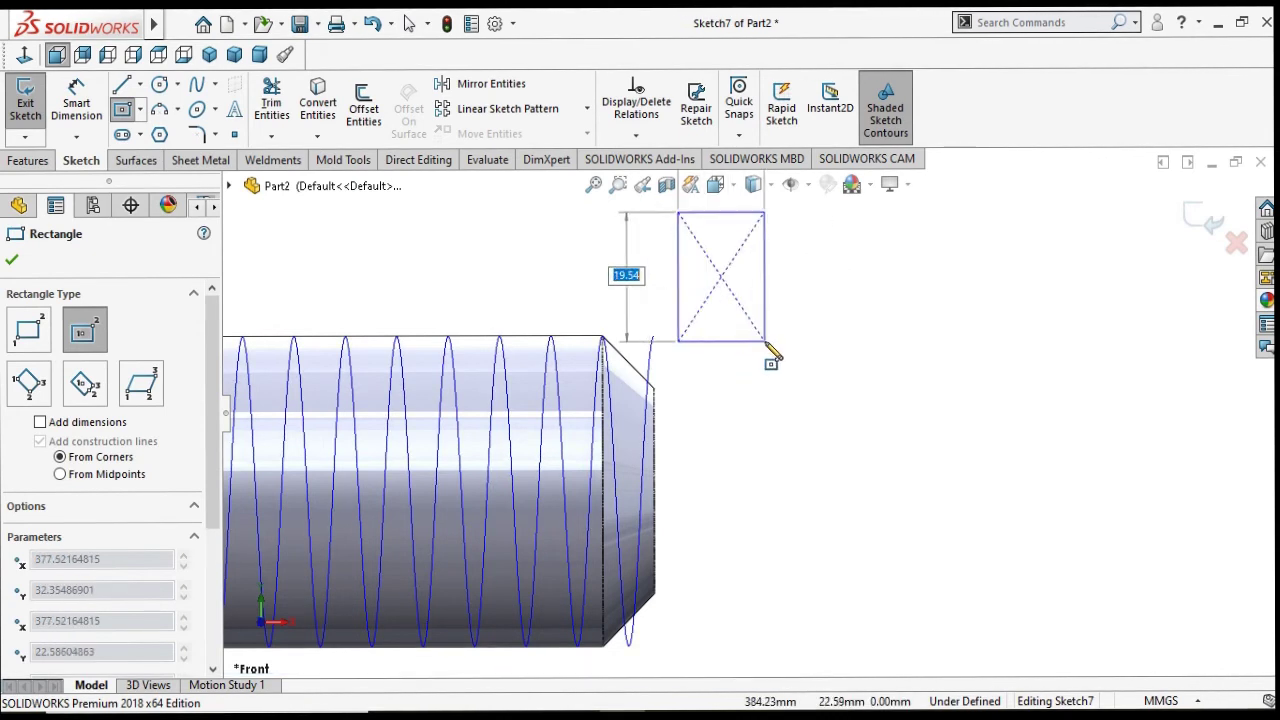
click(770, 334)
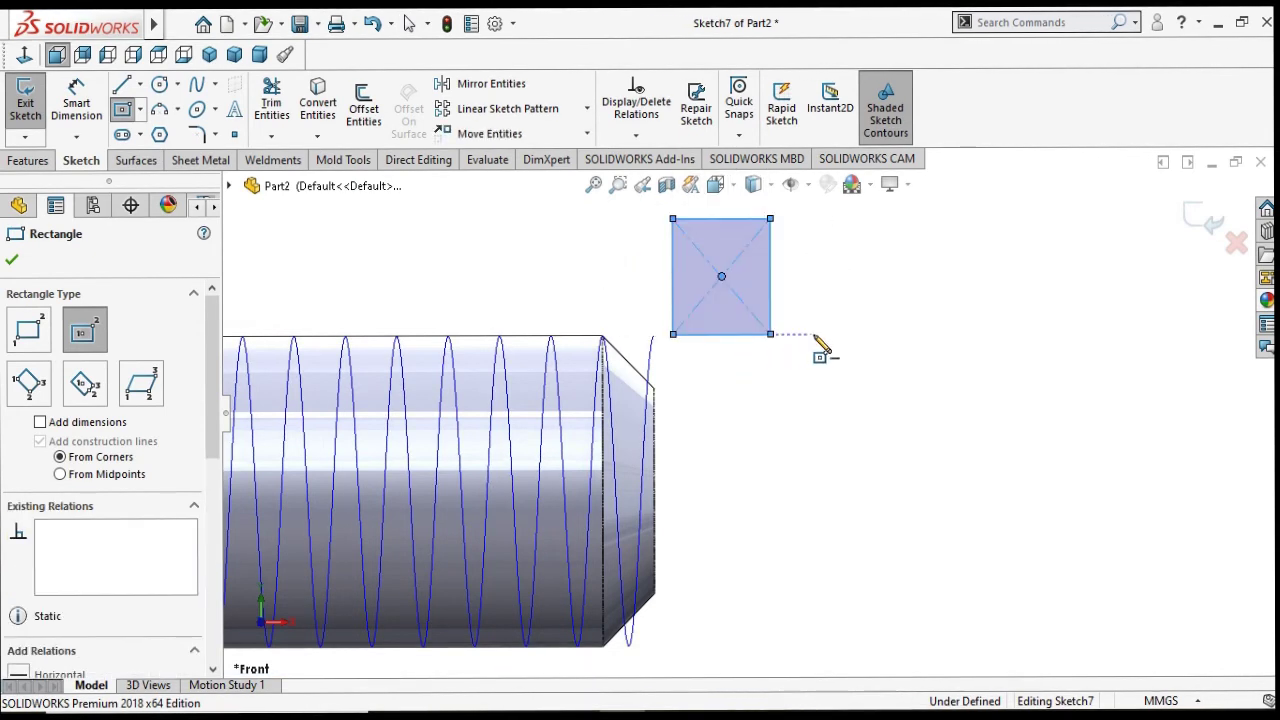
right_click(818, 346)
click(840, 352)
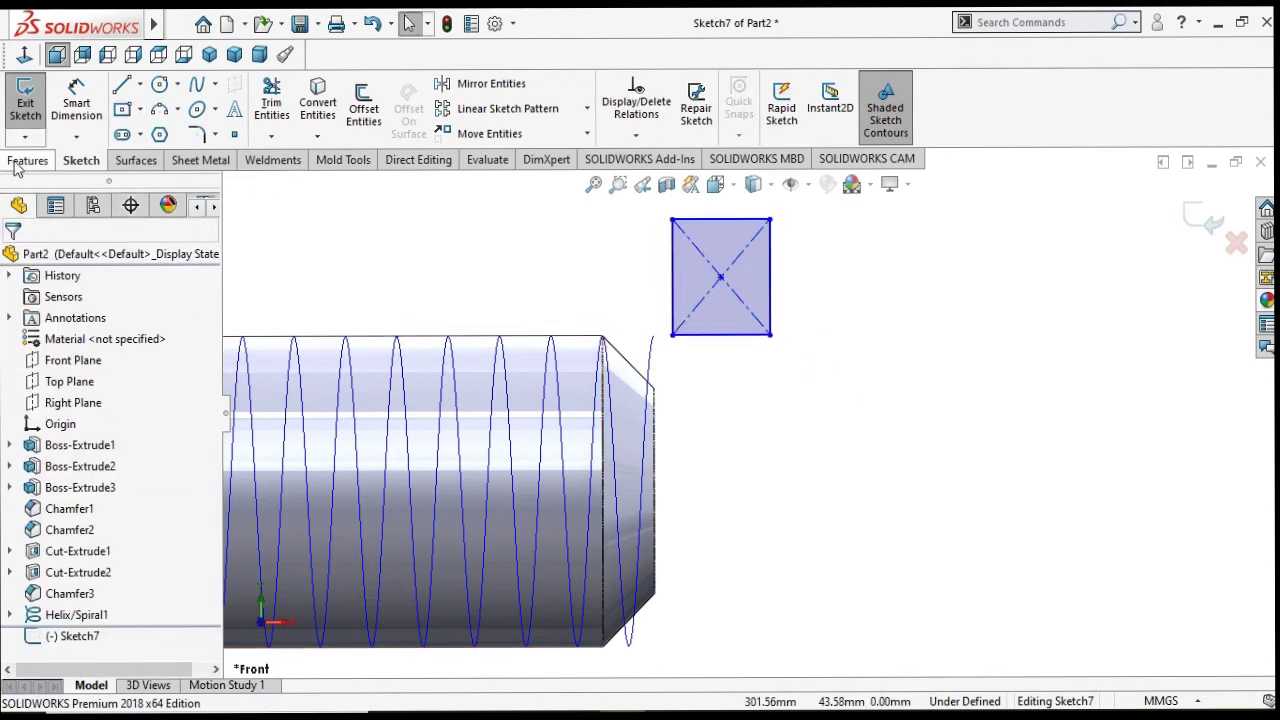
Step: Dimension the profile rectangle to 3.9 mm wide and 4.9 mm tall
click(92, 118)
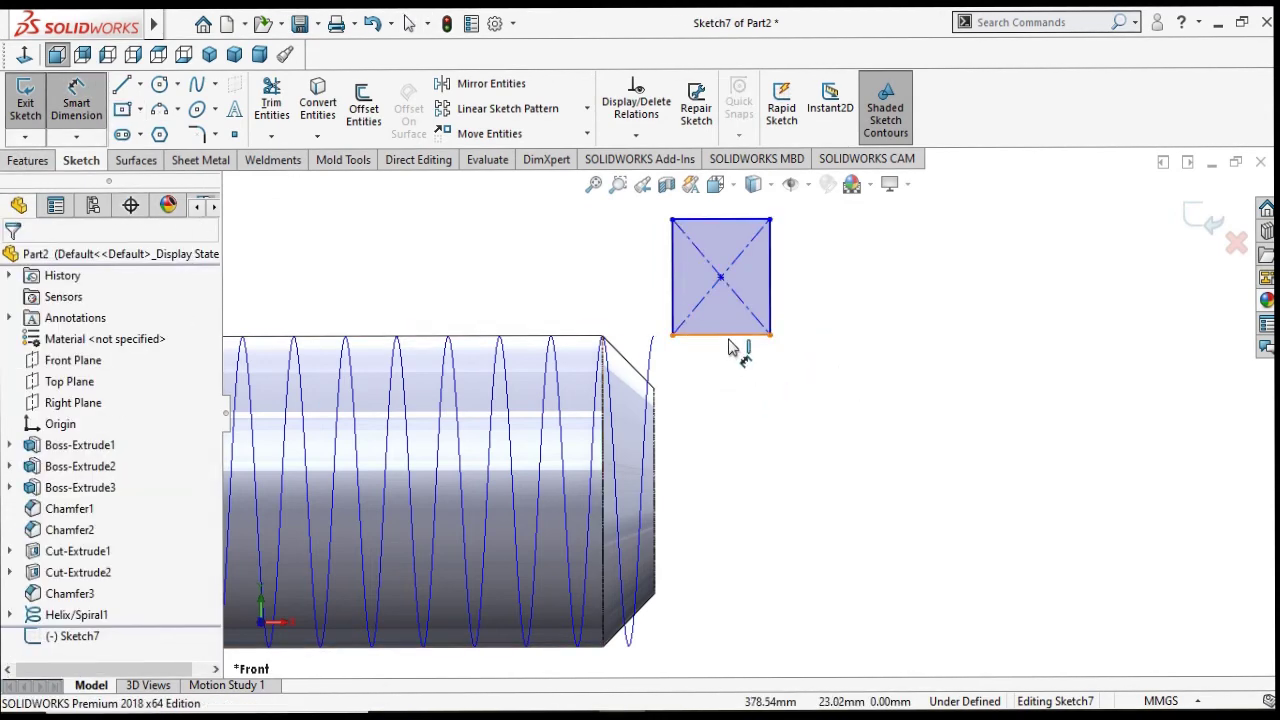
click(735, 334)
click(735, 387)
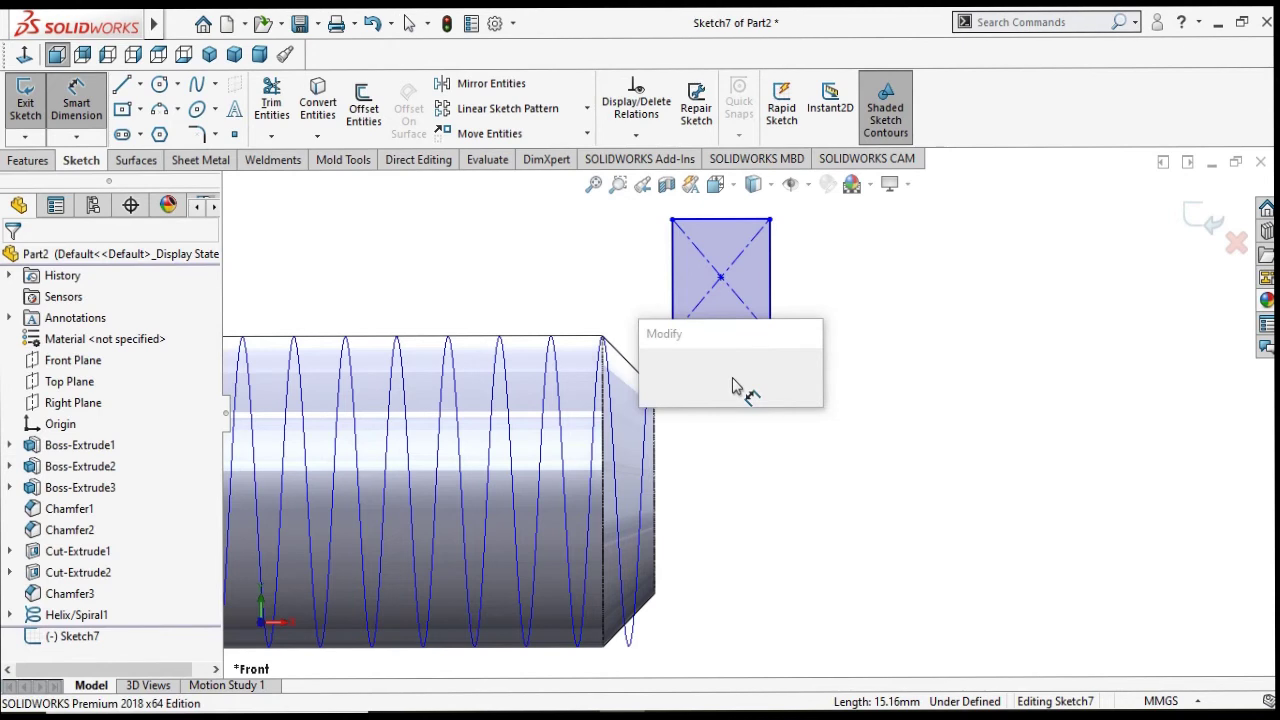
text(3.9)
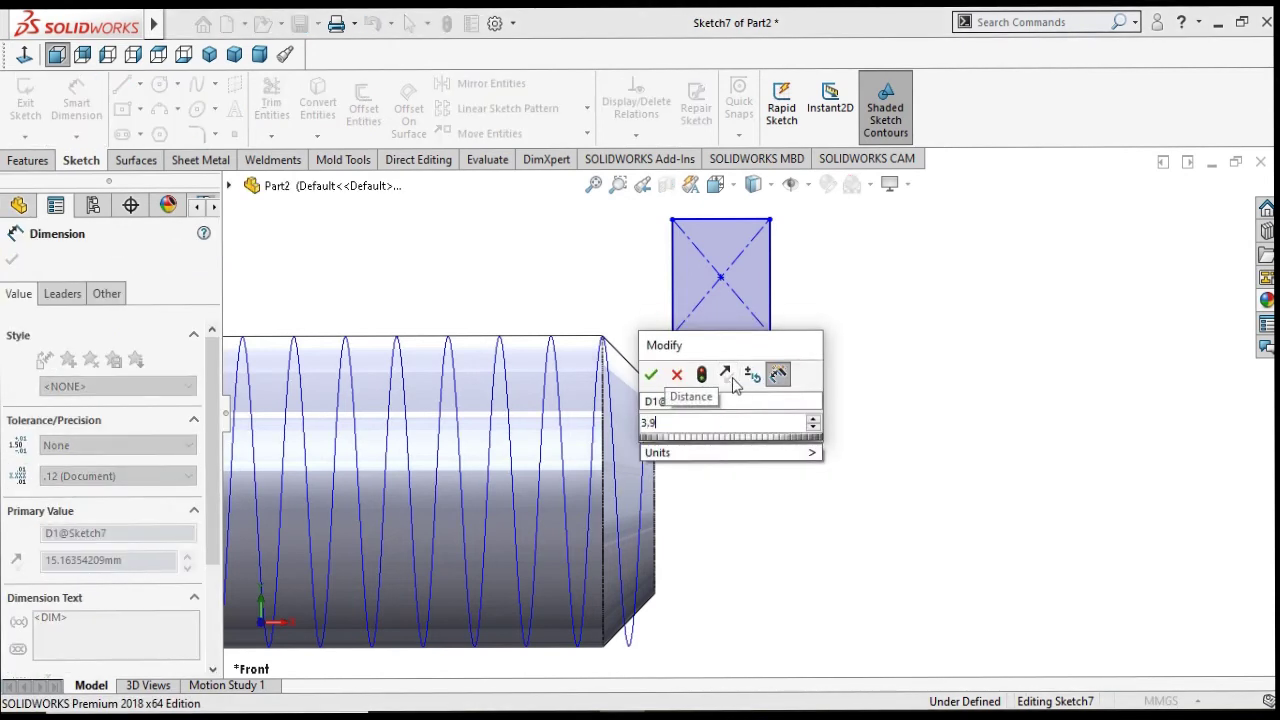
click(651, 374)
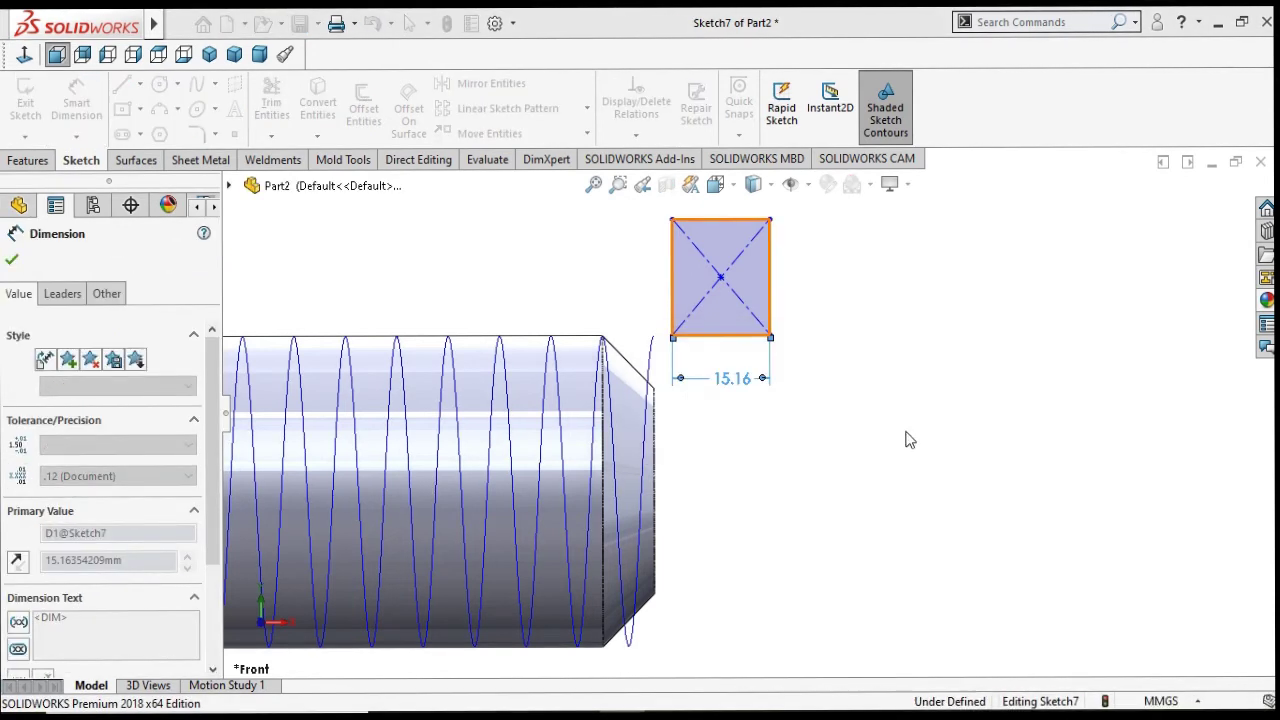
click(770, 280)
click(820, 285)
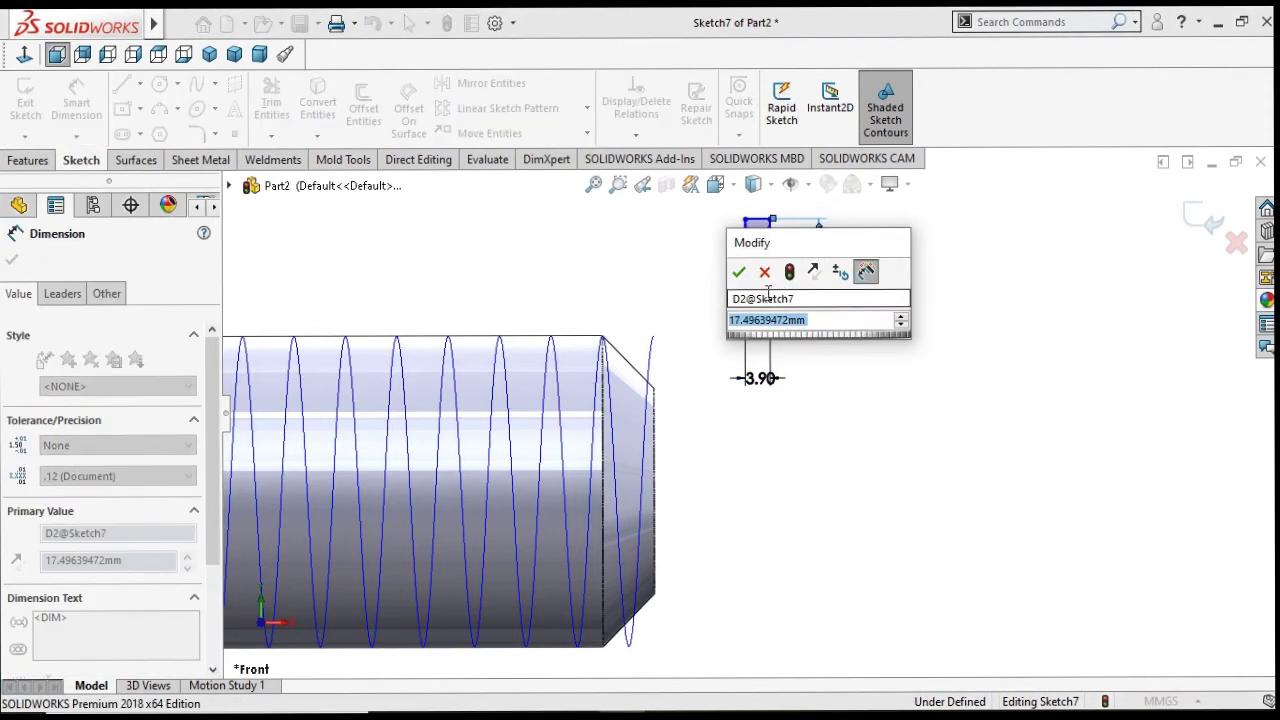
text(4.9)
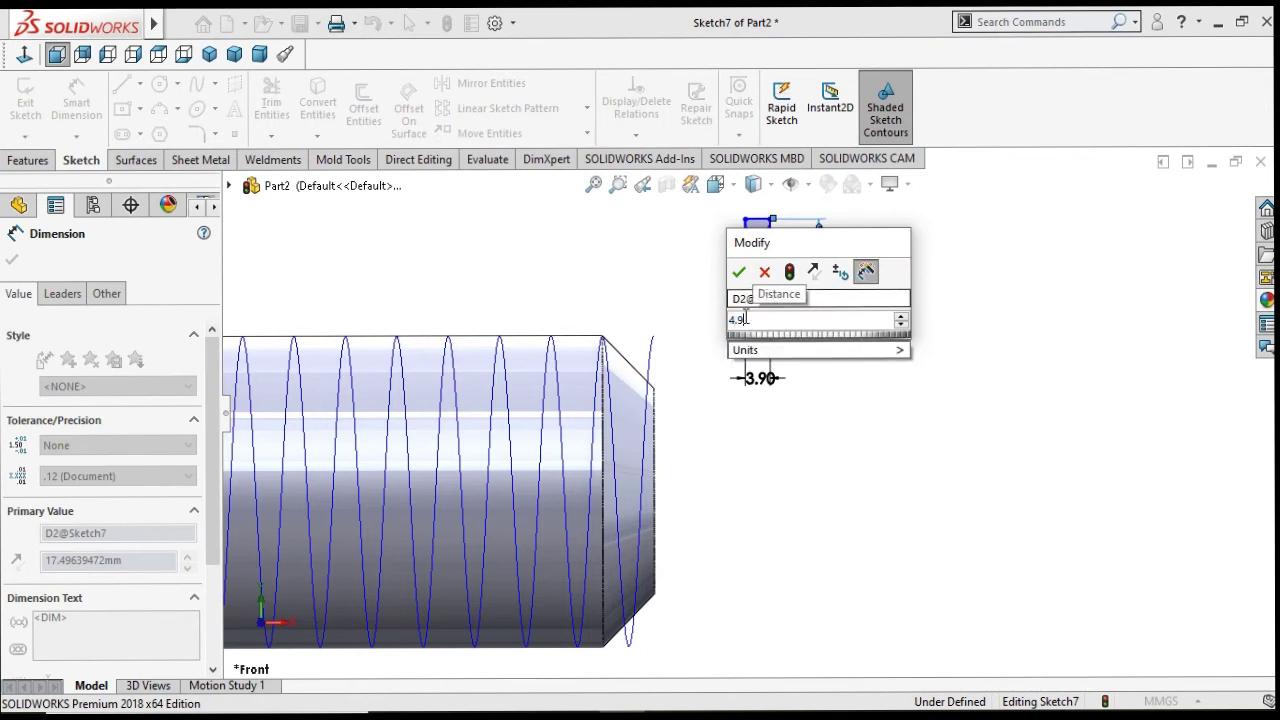
click(738, 272)
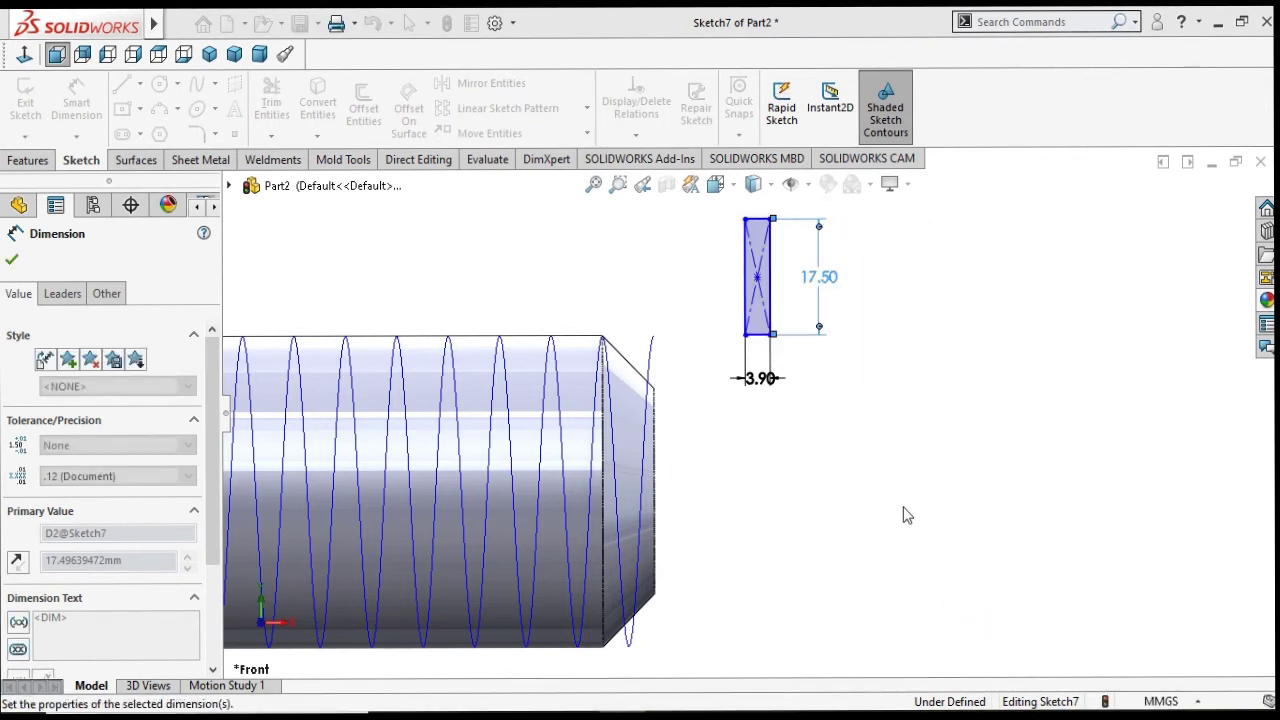
click(877, 479)
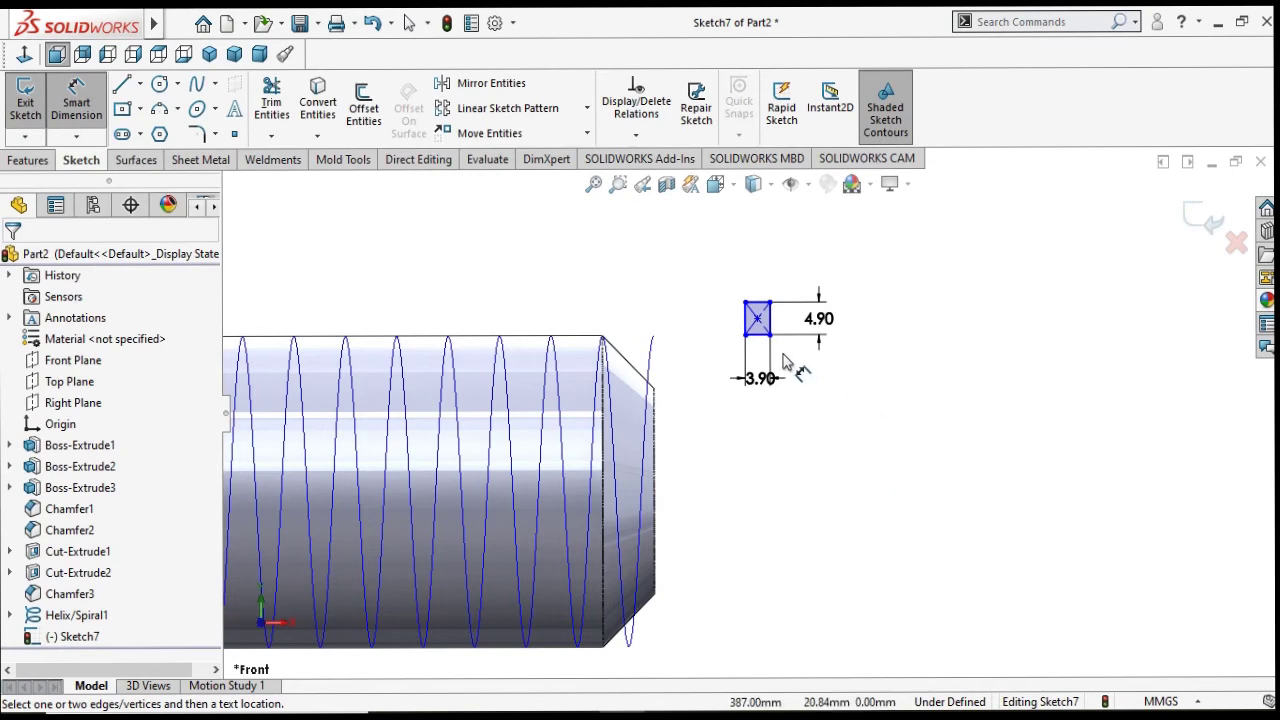
scroll(805, 364, down, 2)
scroll(800, 362, down, 1)
scroll(718, 360, up, 1)
scroll(718, 360, up, 1)
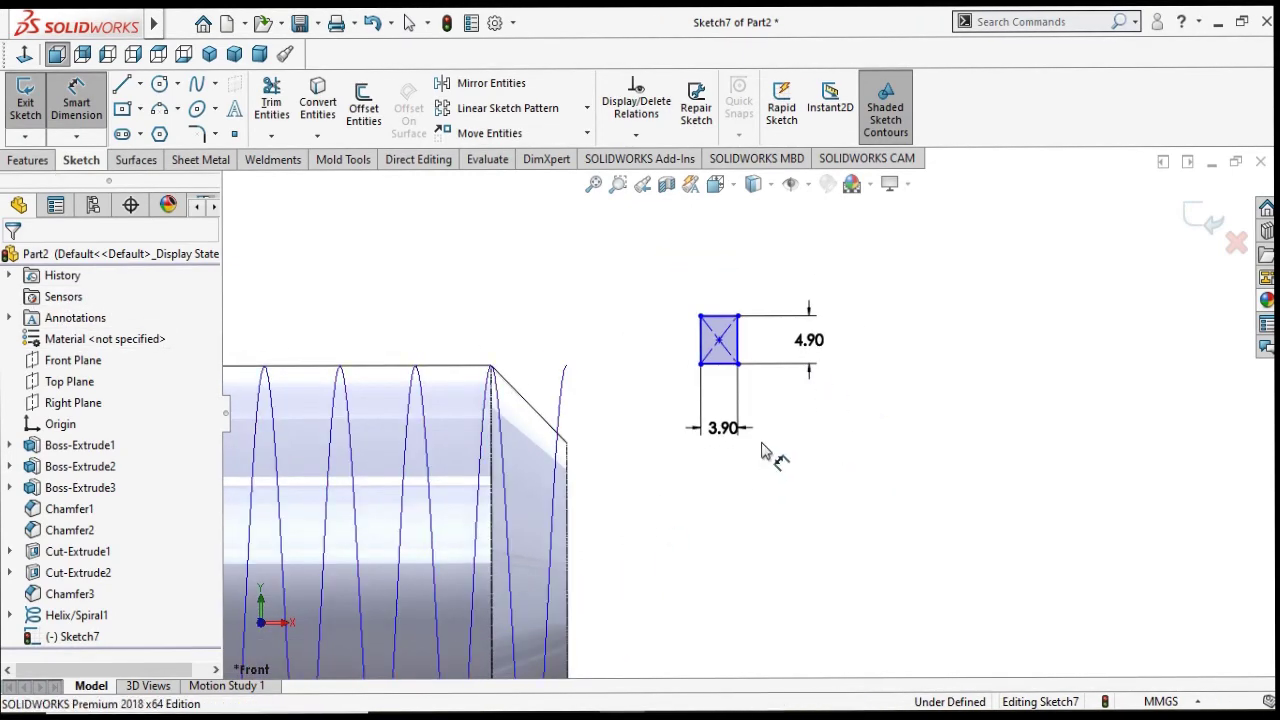
scroll(757, 362, down, 2)
scroll(757, 367, down, 1)
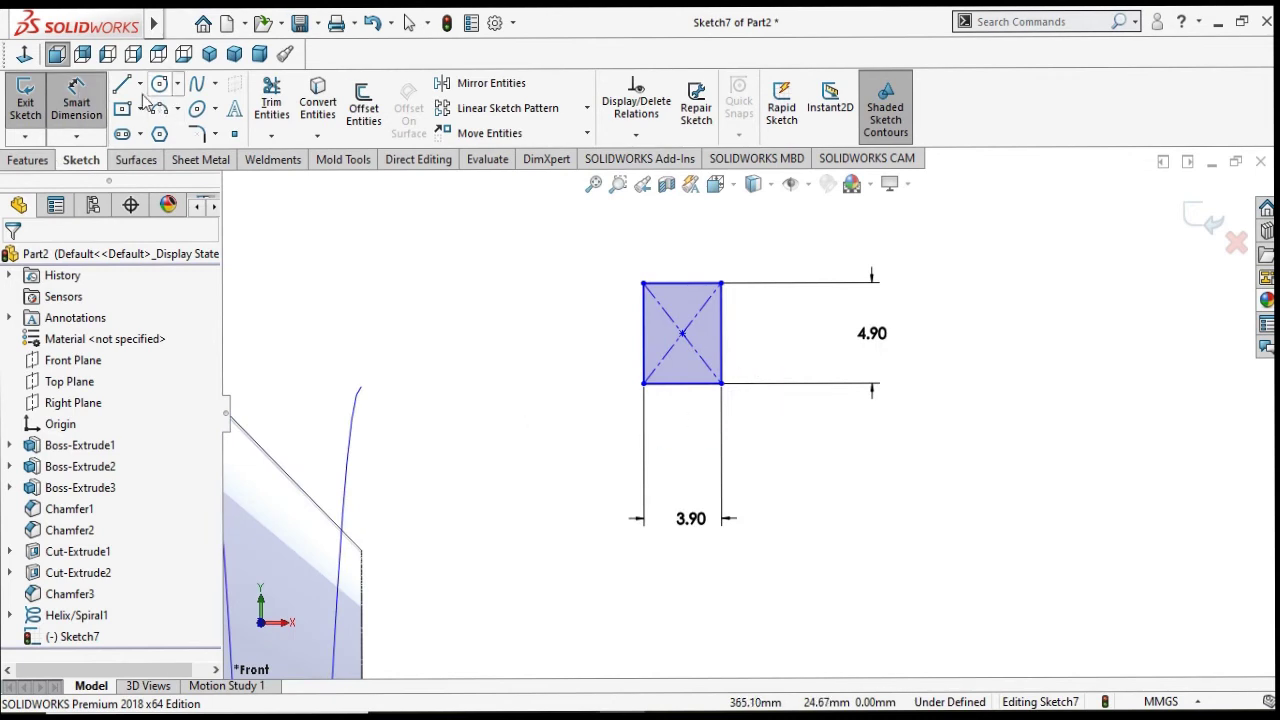
Step: Fillet the rectangle's four corners with 0.5 mm sketch fillets
click(203, 137)
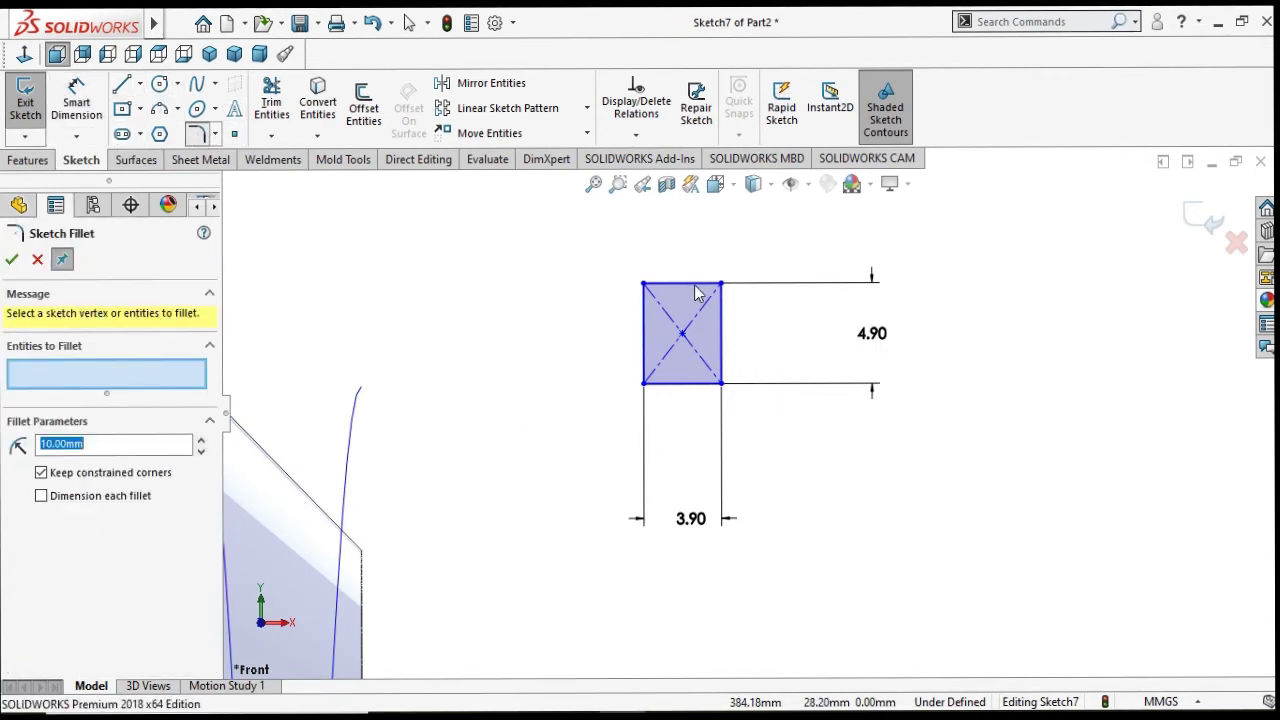
scroll(688, 290, down, 2)
click(625, 308)
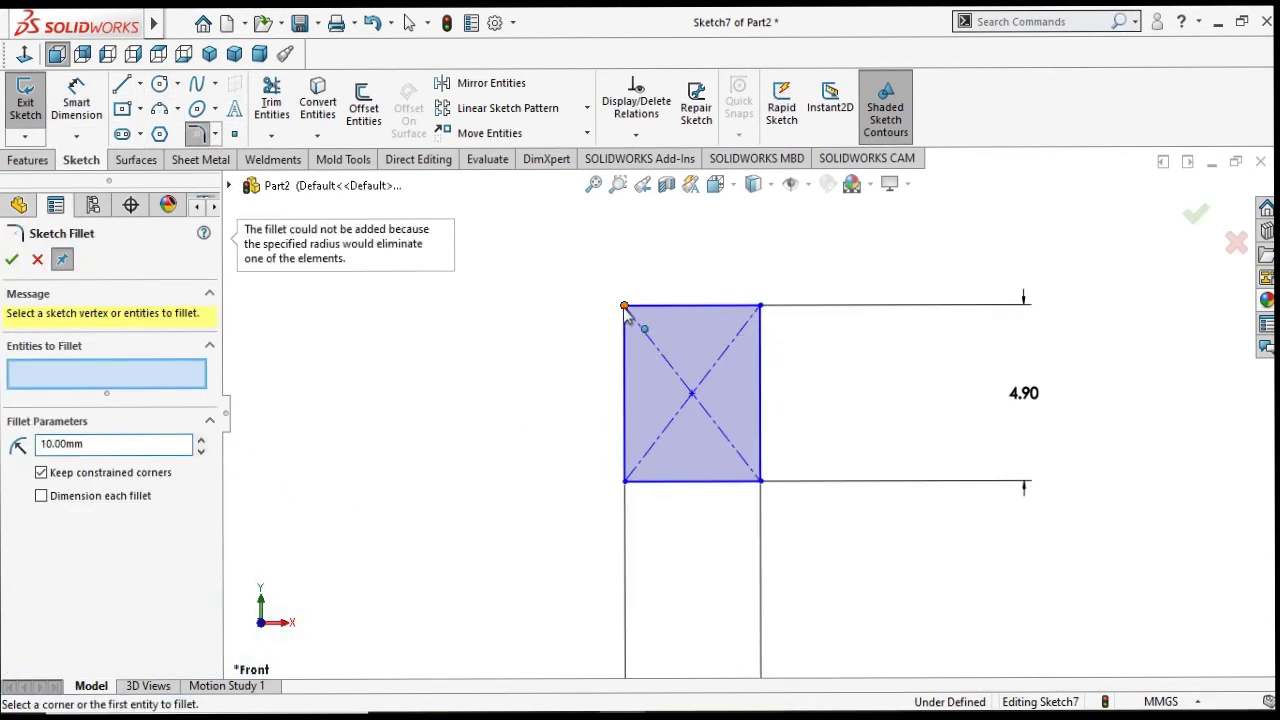
key(ctrl+a)
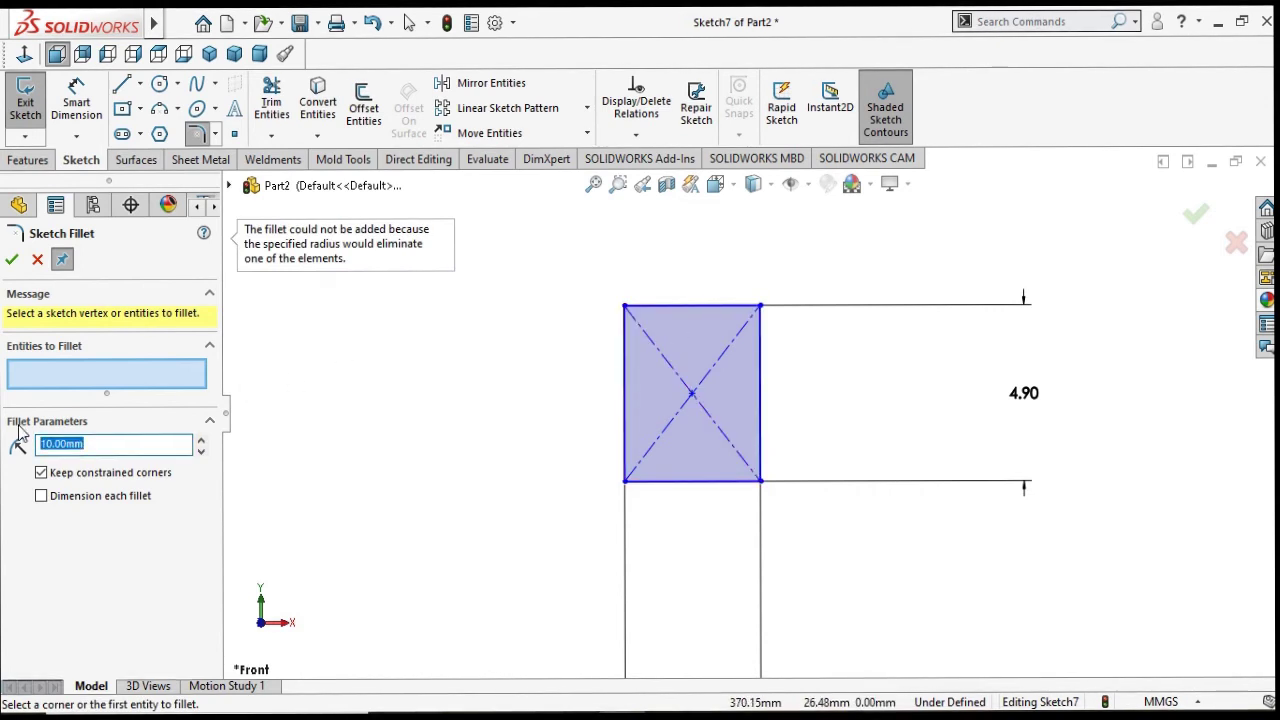
text(0.5)
key(Return)
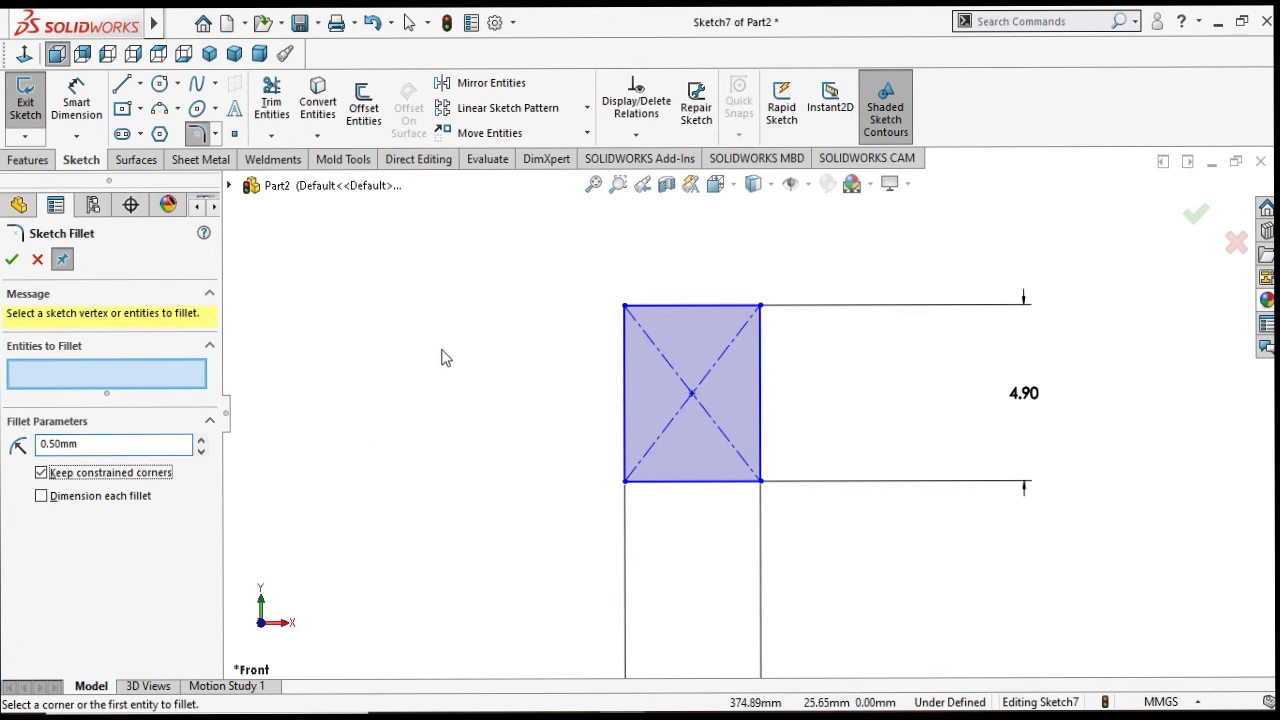
click(625, 306)
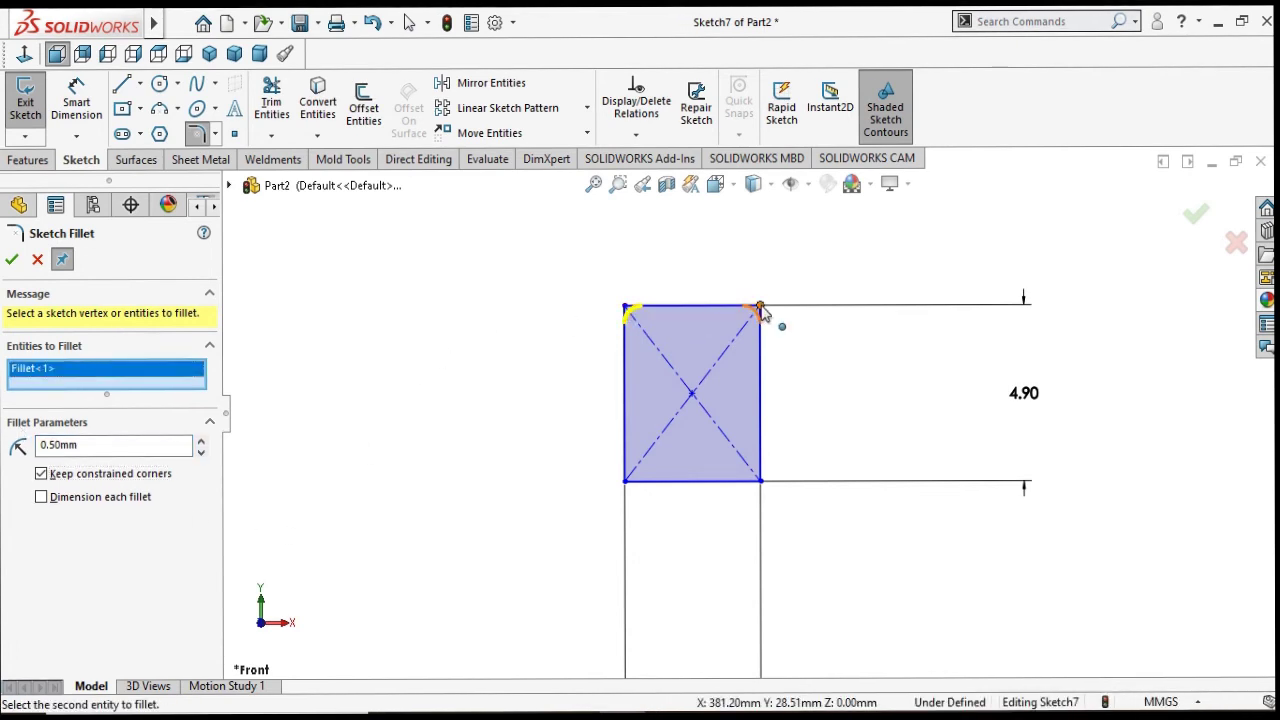
click(760, 307)
click(760, 481)
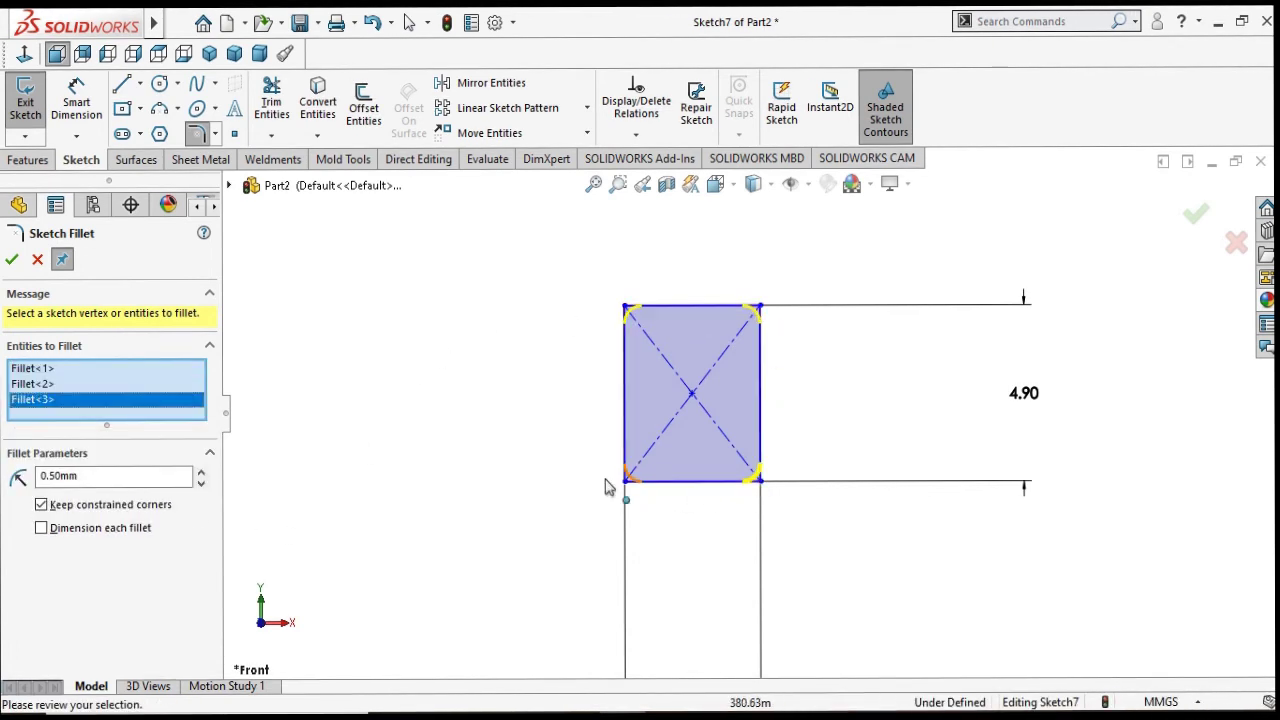
click(625, 481)
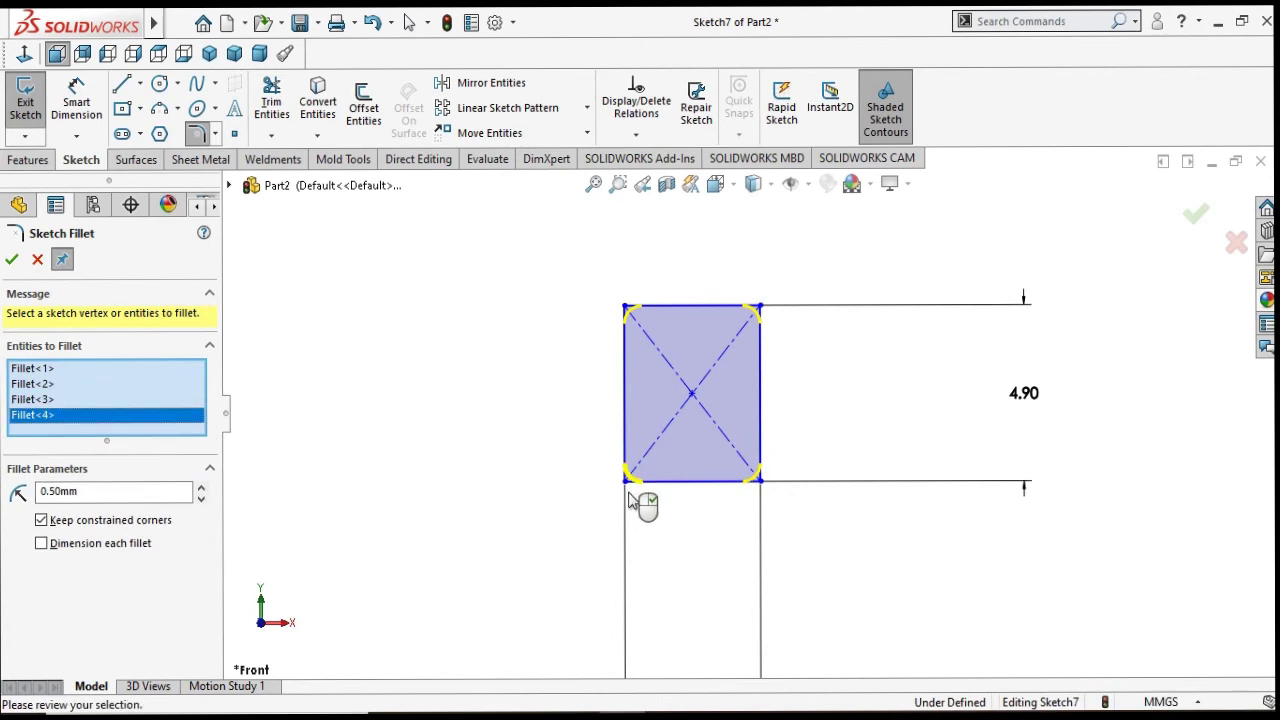
click(11, 259)
scroll(960, 565, up, 3)
scroll(749, 543, up, 2)
Step: Close the Sketch Fillet command and return to the feature tree
scroll(664, 514, down, 3)
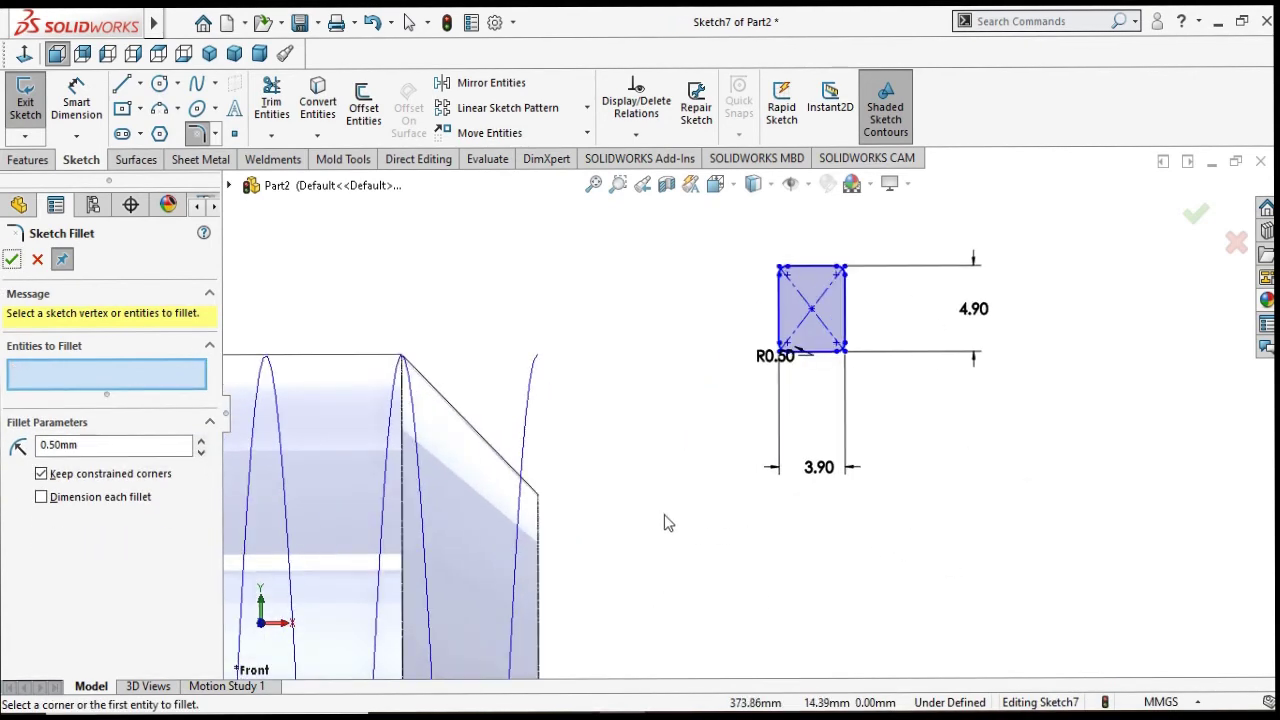
click(12, 264)
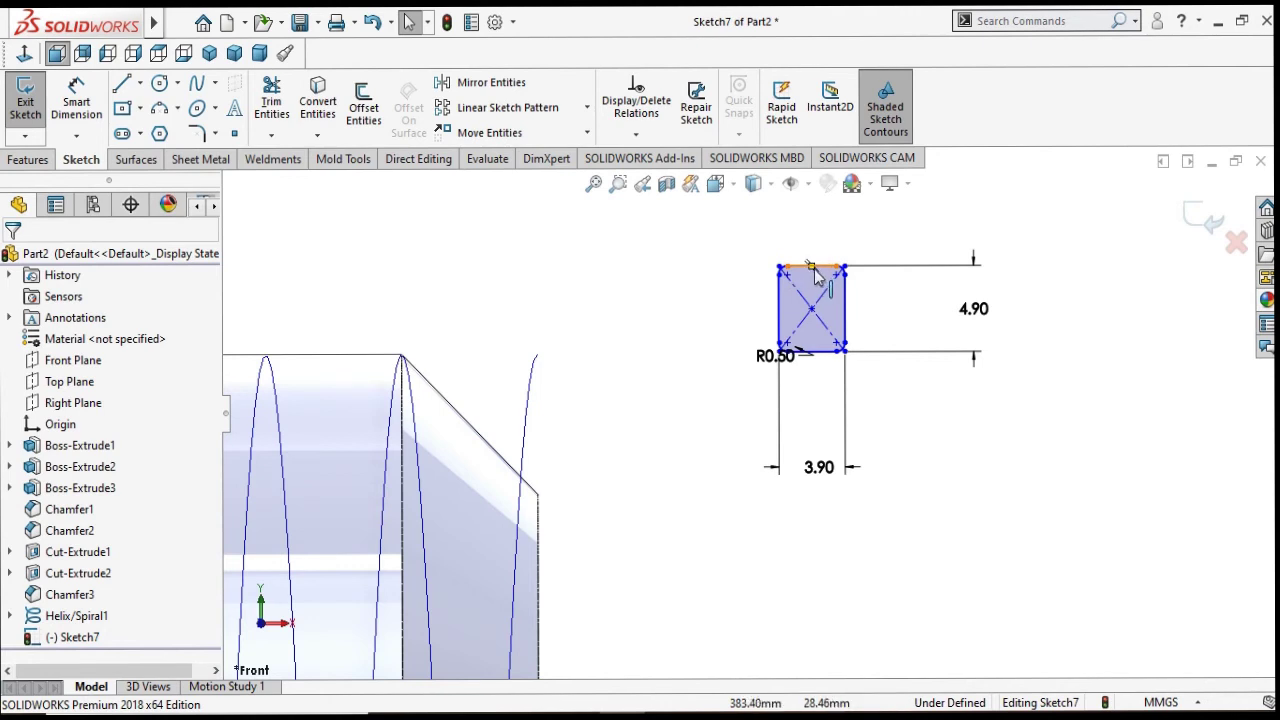
Step: Add a Pierce relation between the profile's top-edge midpoint and the helix
scroll(815, 278, down, 3)
scroll(820, 283, up, 3)
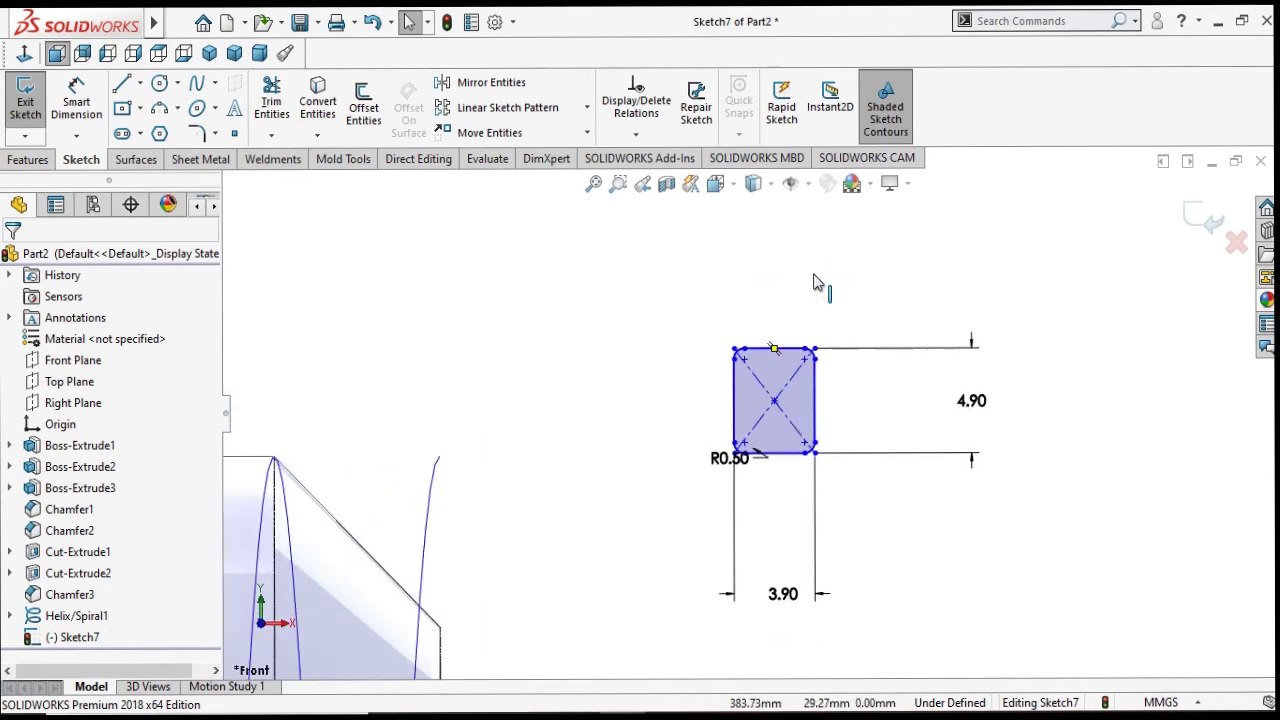
click(771, 360)
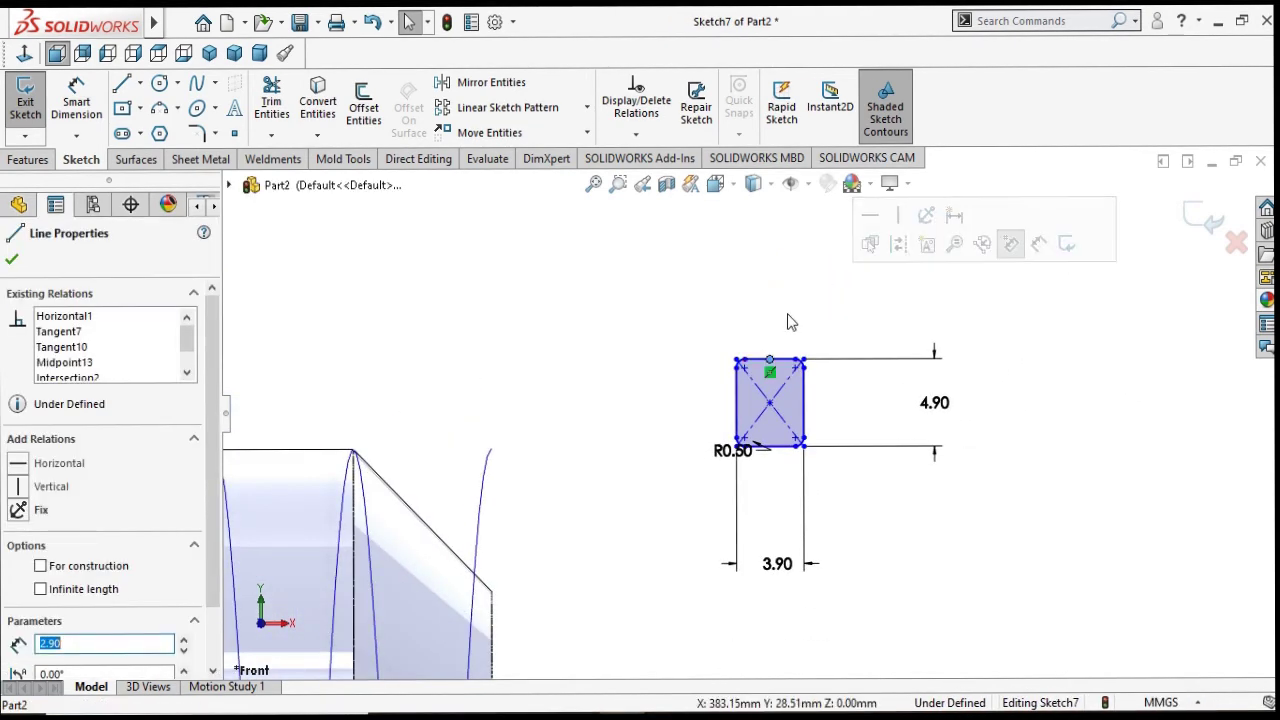
ctrl+click(485, 478)
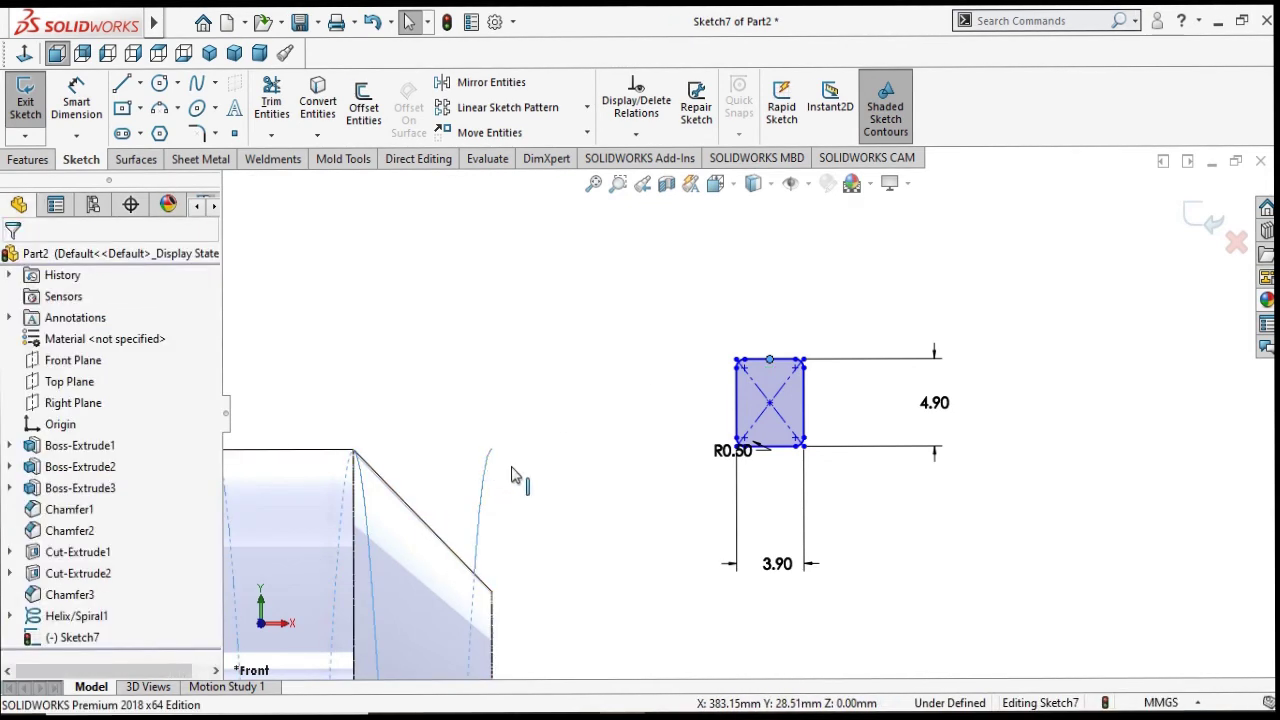
click(20, 596)
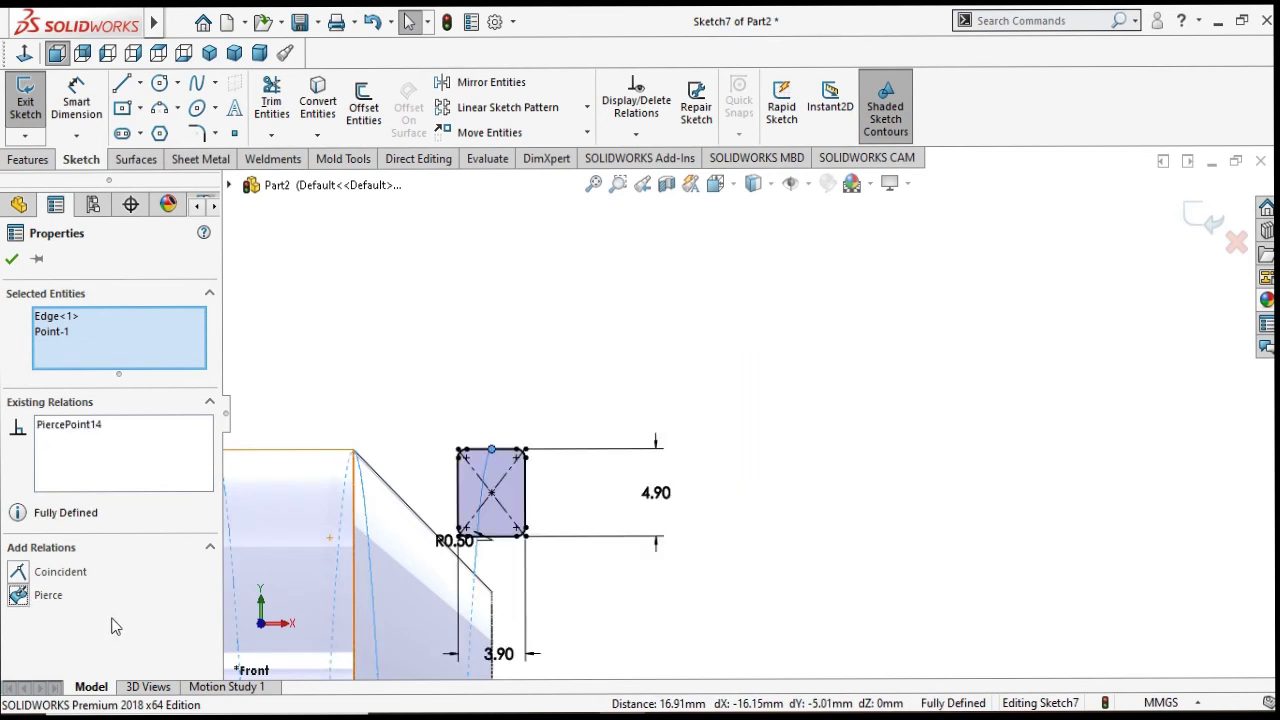
scroll(731, 627, up, 2)
scroll(729, 618, up, 1)
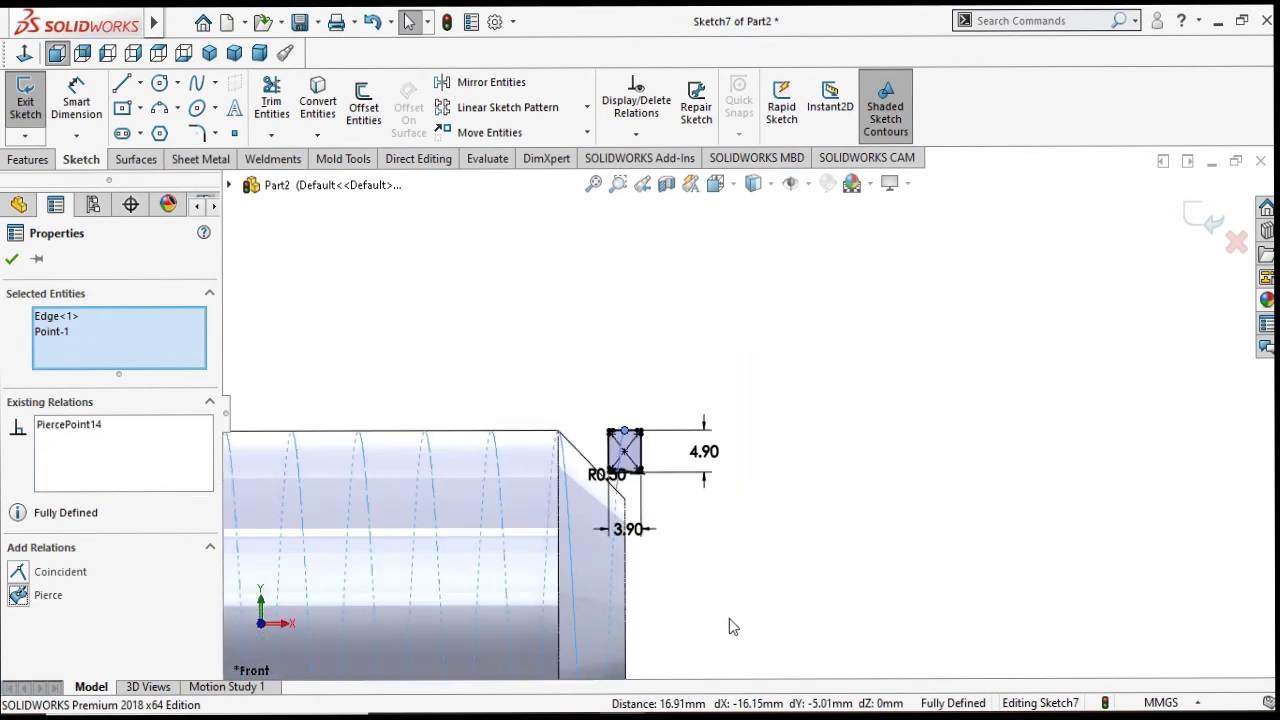
click(13, 259)
scroll(716, 484, up, 1)
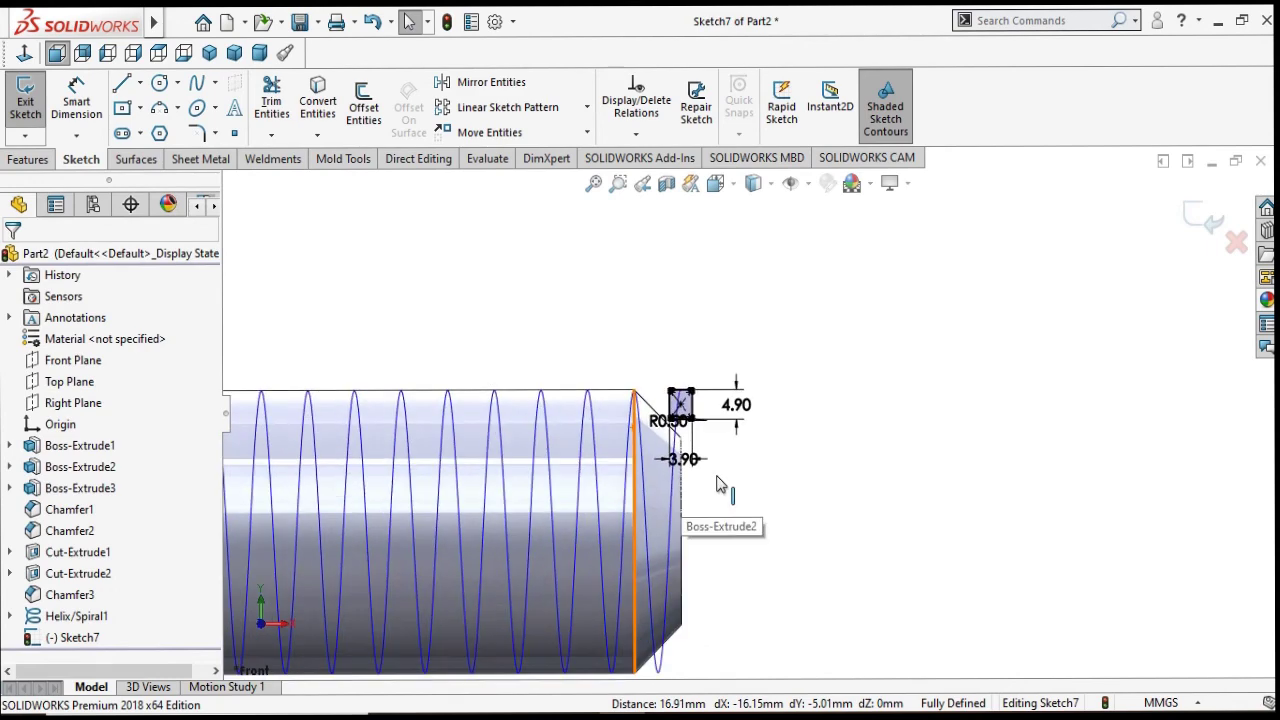
Step: Exit Sketch7 and begin a Swept Cut using it as the profile
scroll(716, 484, down, 2)
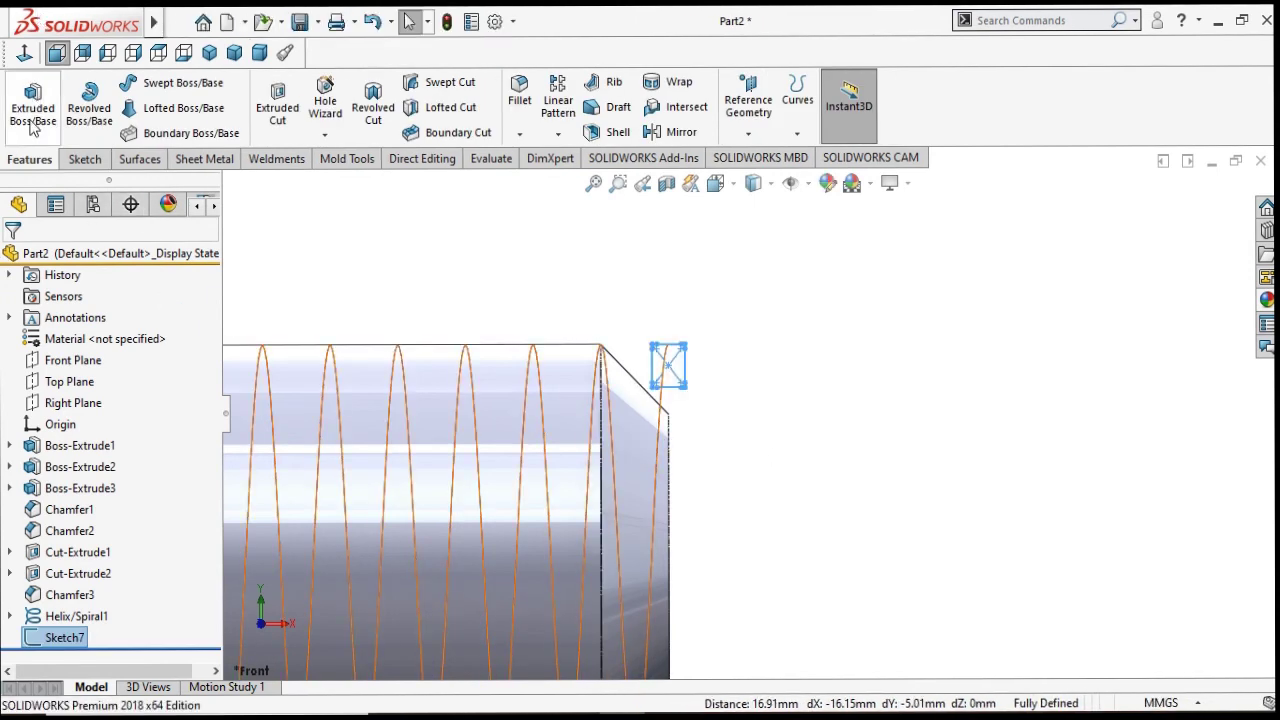
click(462, 86)
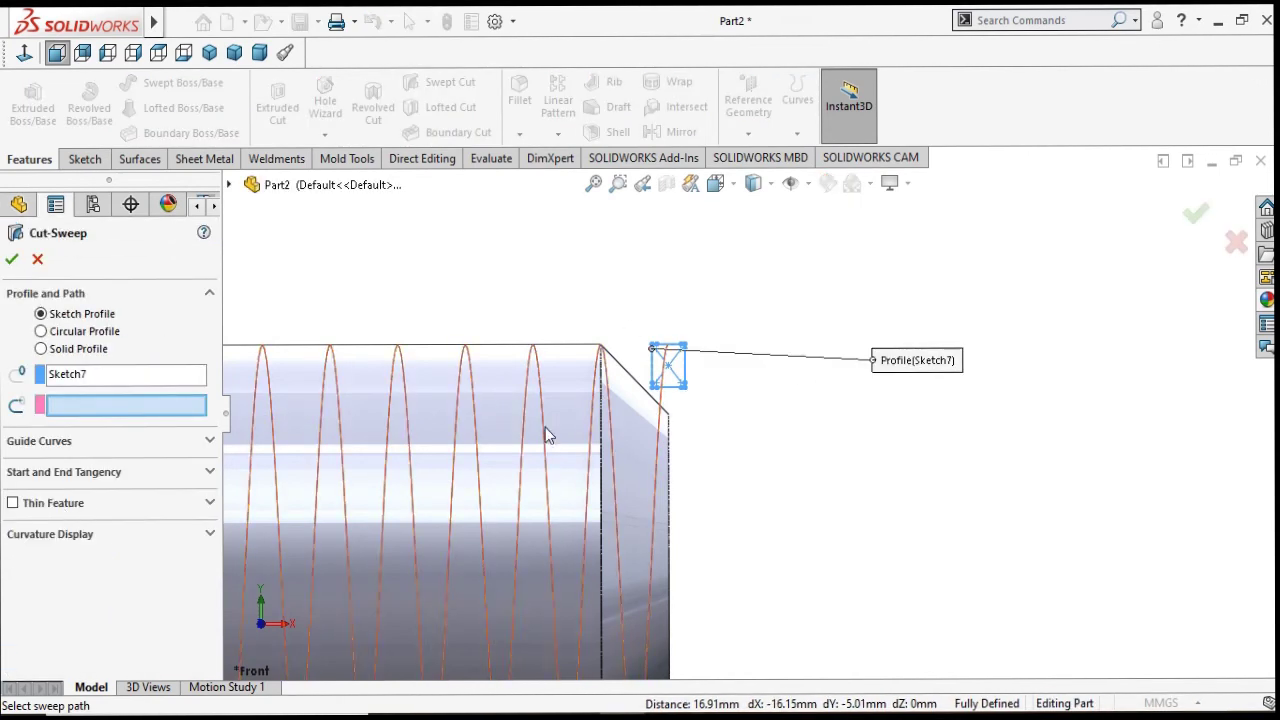
Step: Sweep-cut the Sketch7 profile along Helix/Spiral1 to create Cut-Sweep1 on the shaft
click(662, 430)
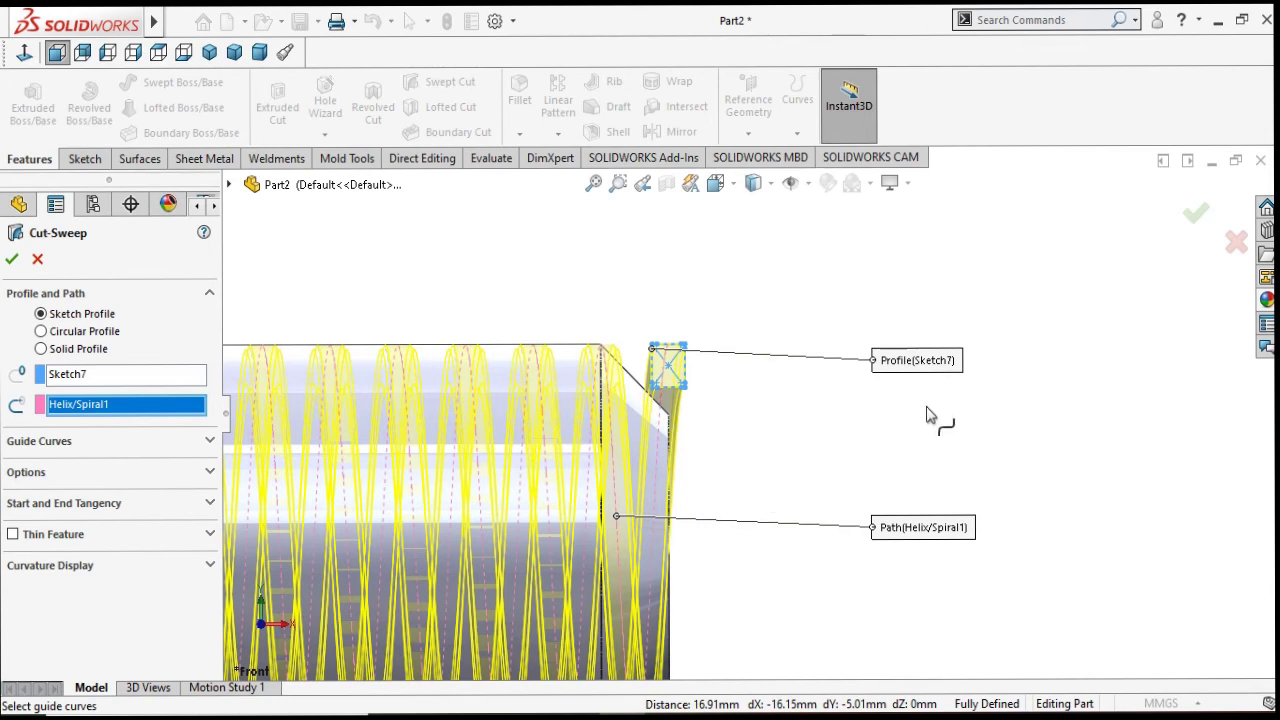
scroll(955, 460, up, 2)
scroll(714, 481, up, 1)
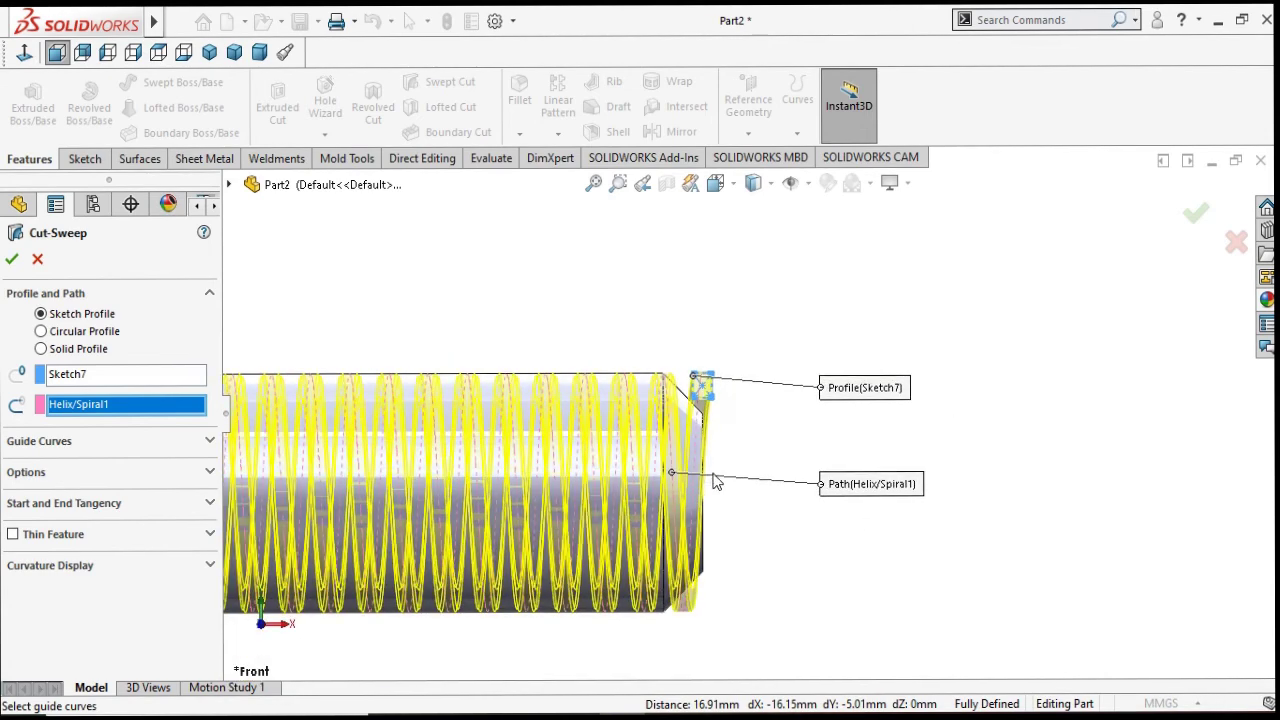
scroll(714, 481, up, 1)
scroll(714, 481, up, 1)
scroll(716, 479, up, 1)
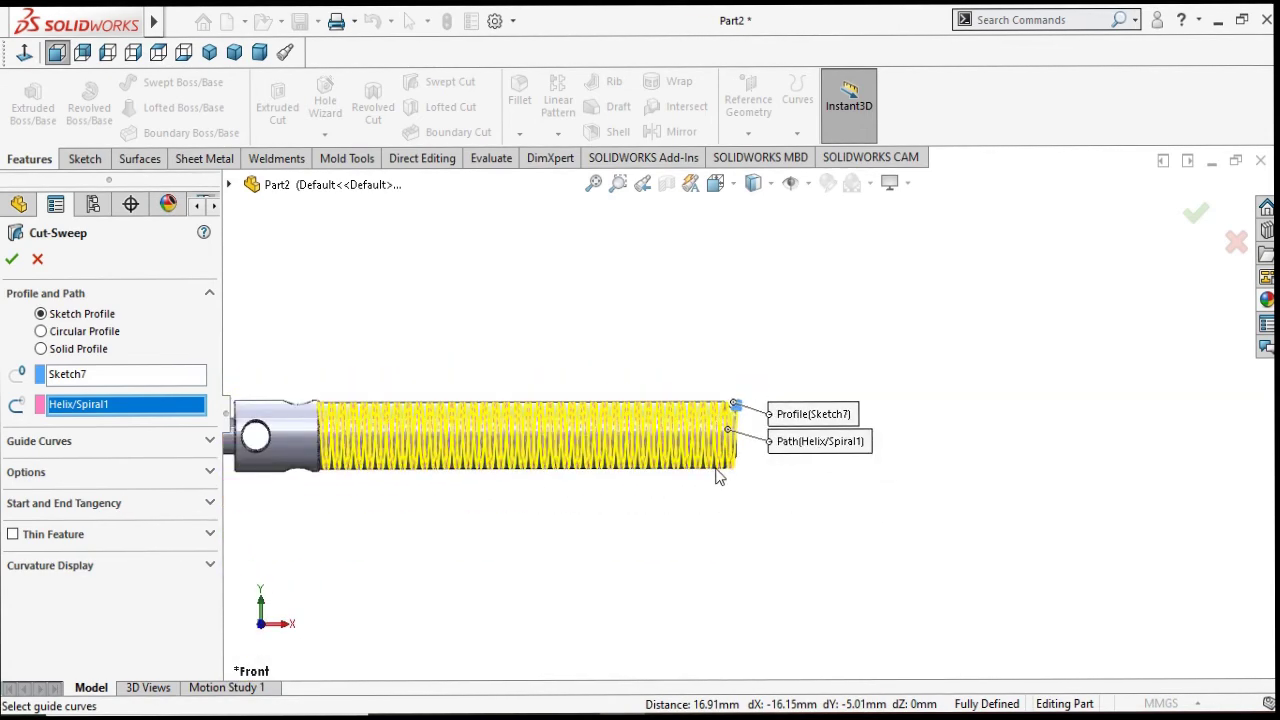
scroll(716, 478, down, 1)
scroll(706, 474, up, 1)
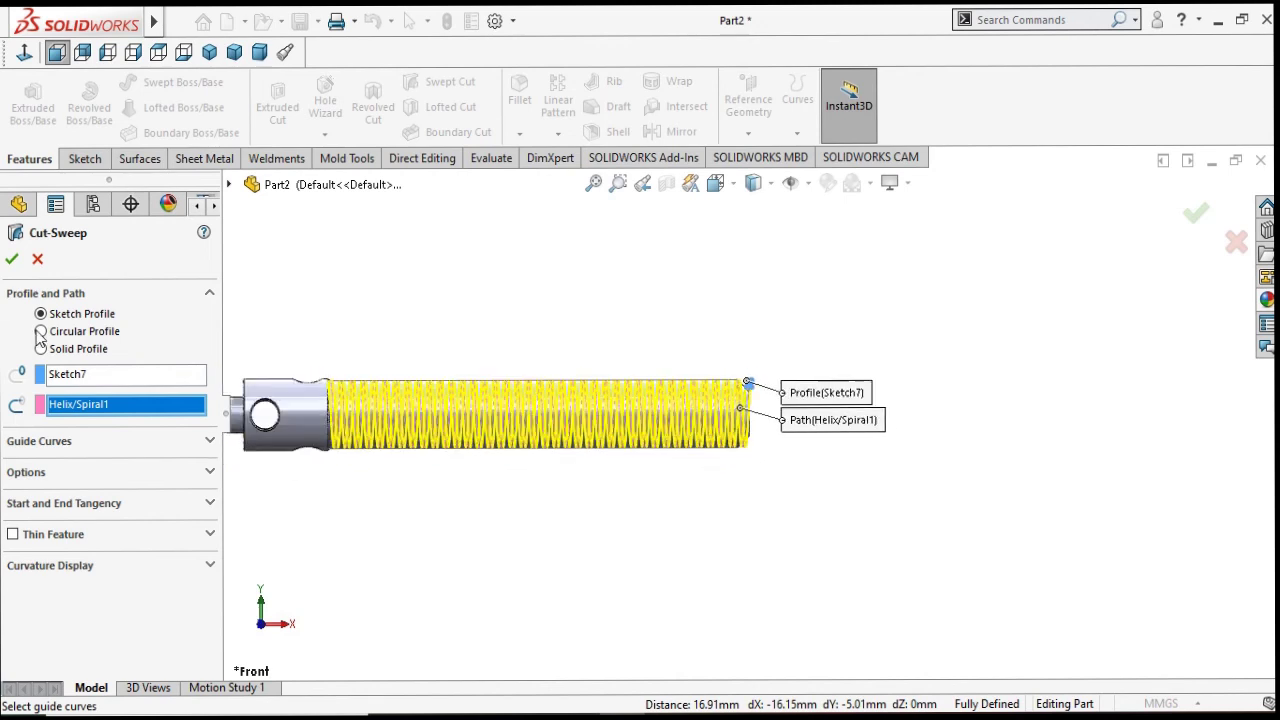
click(11, 263)
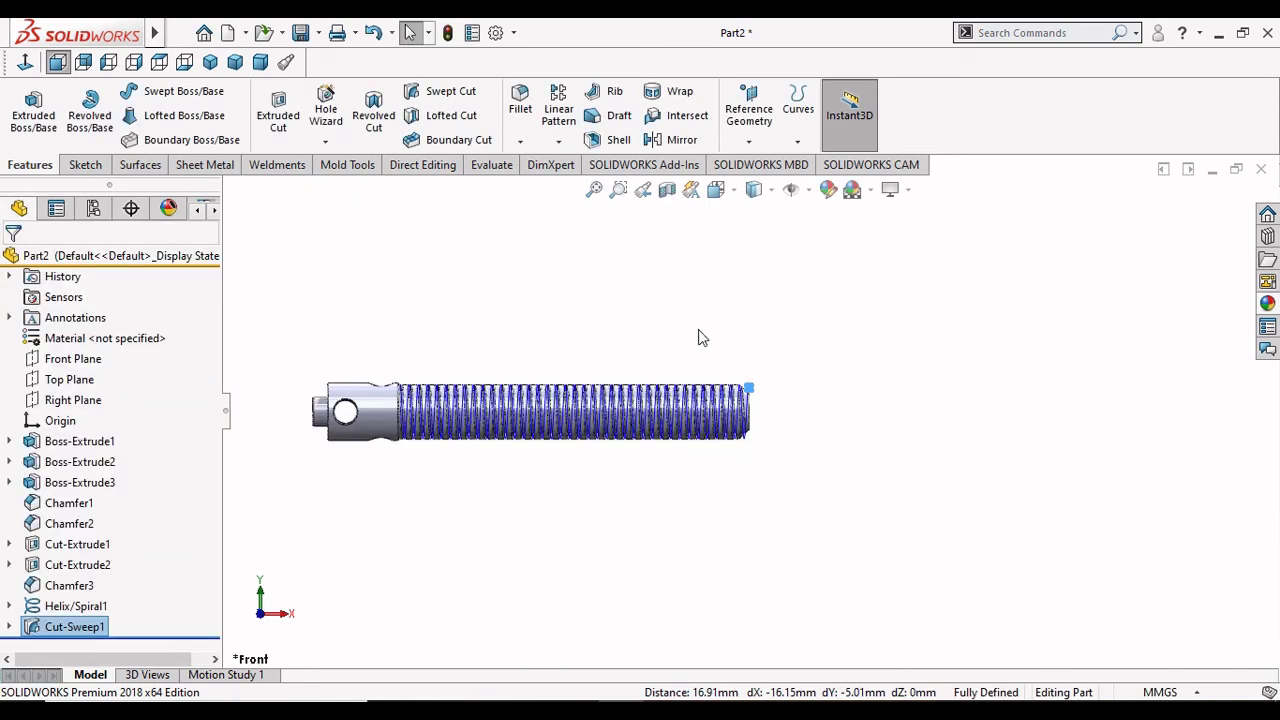
Step: Hide Helix/Spiral1 so only the rectangular thread cut on the shaft is visible
scroll(615, 450, down, 2)
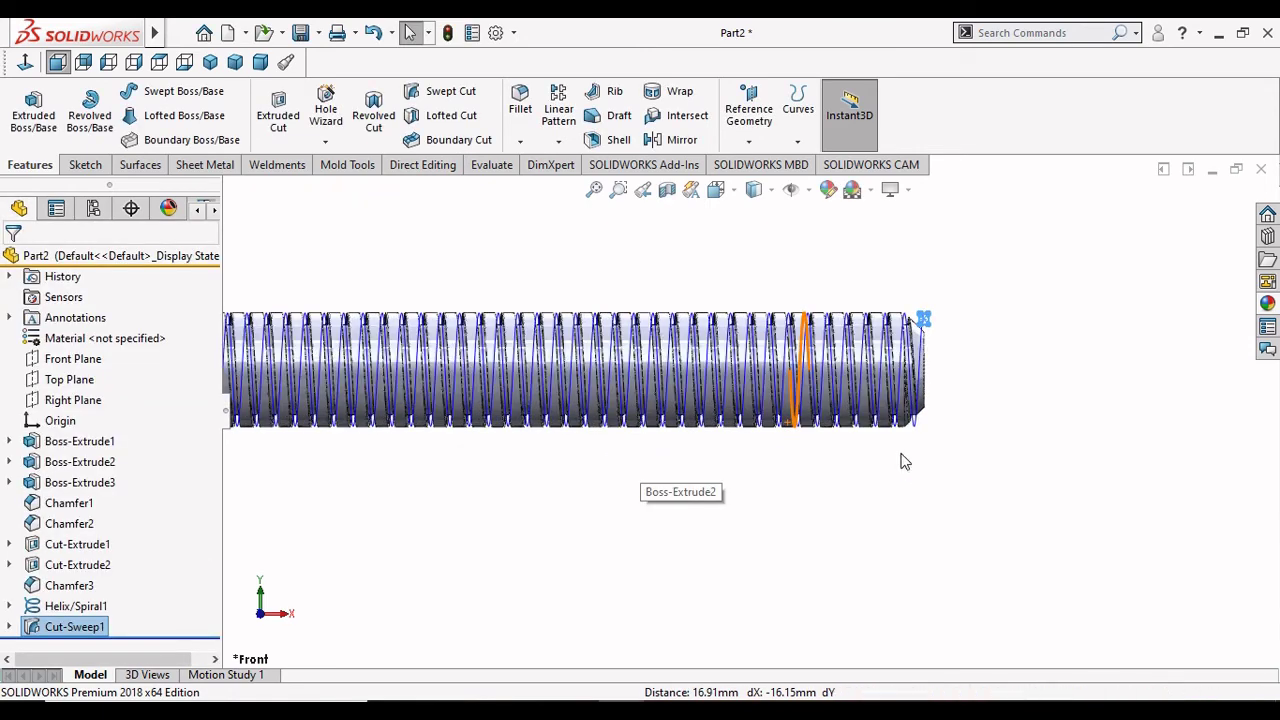
key(Escape)
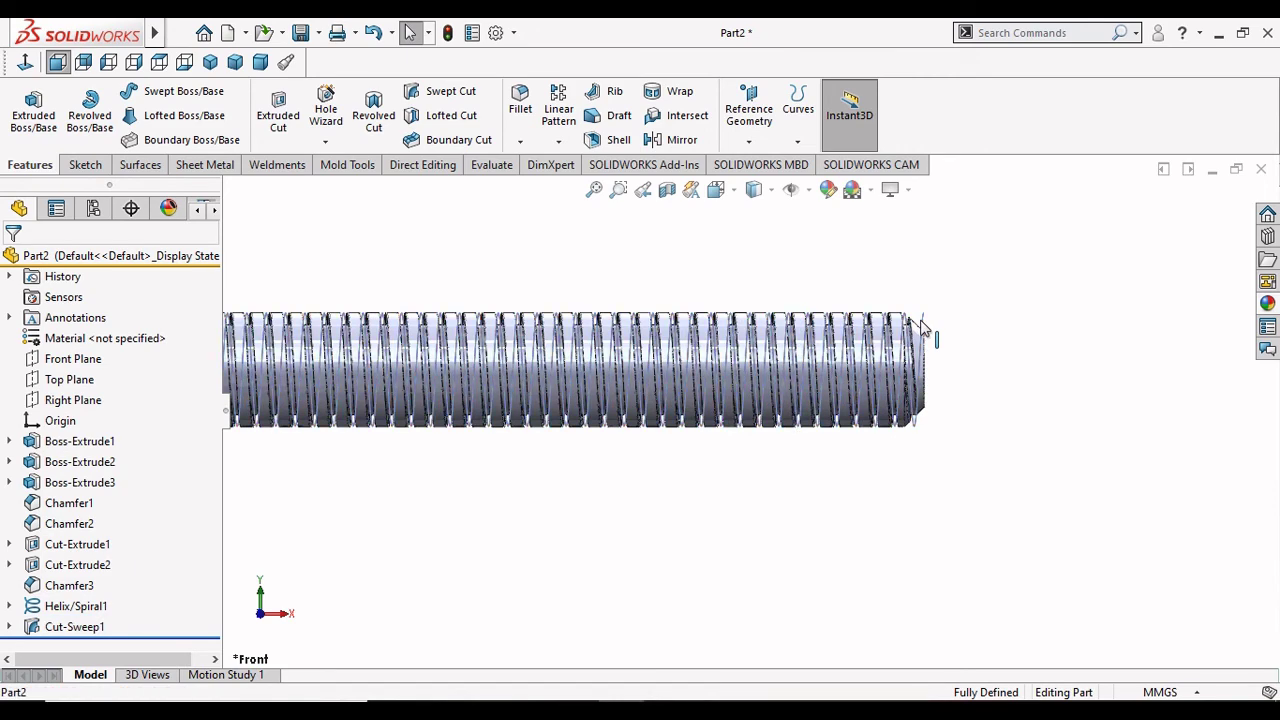
click(922, 330)
click(1003, 266)
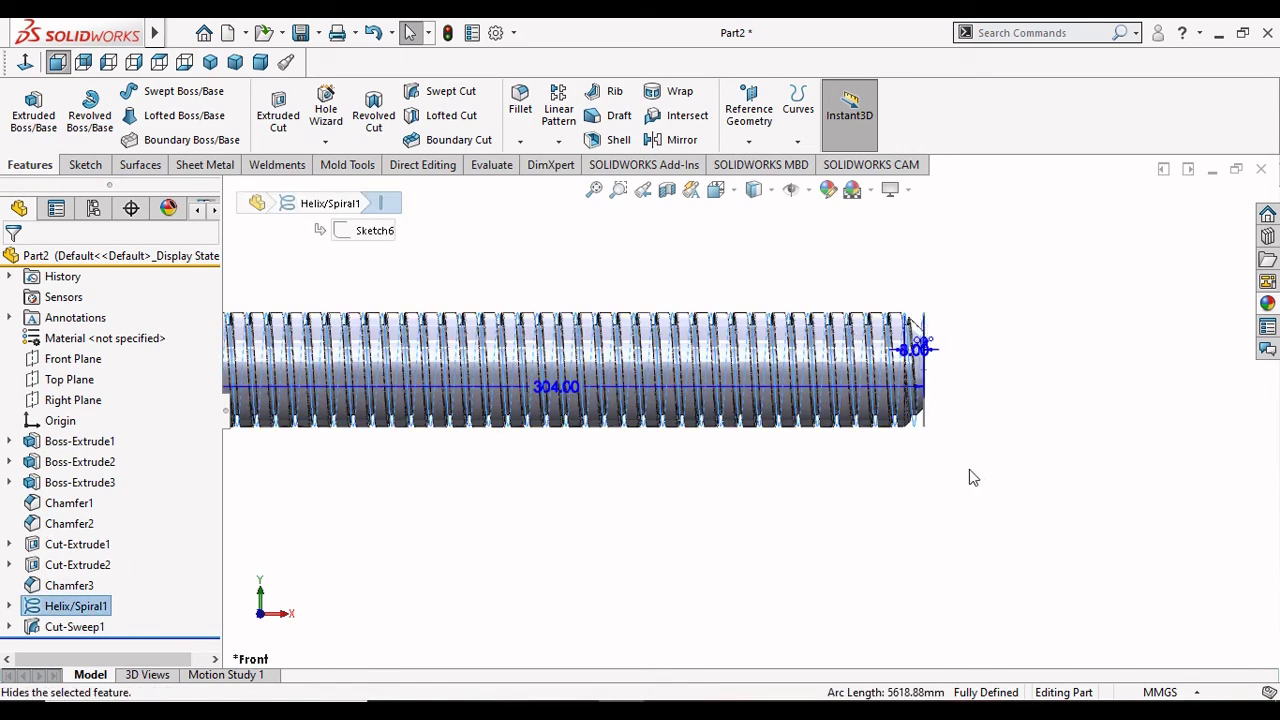
click(793, 490)
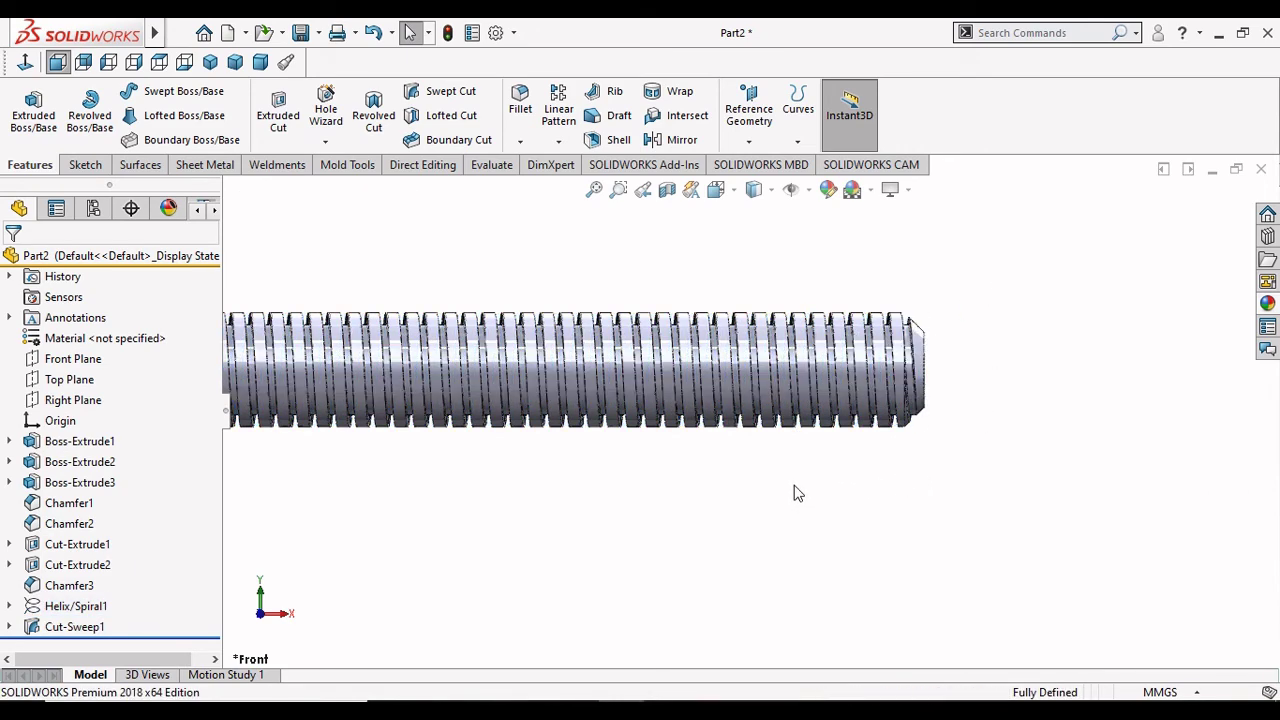
scroll(910, 385, down, 2)
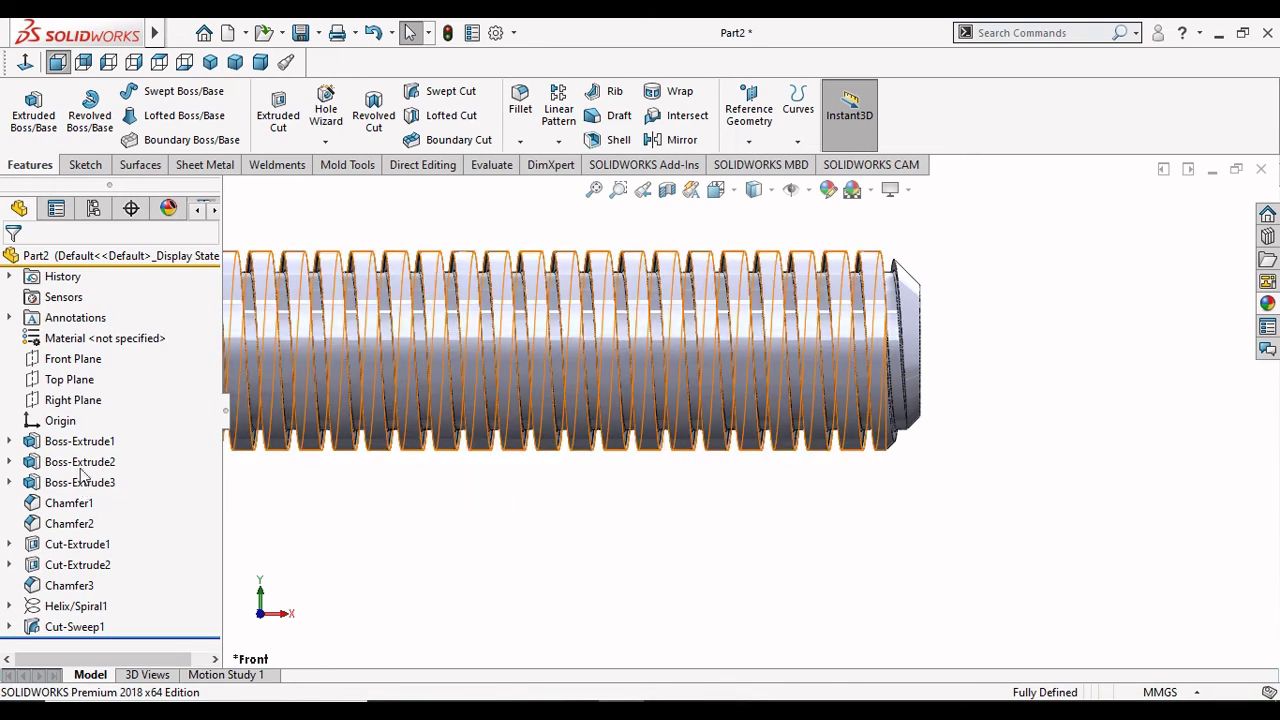
Step: Orbit and arrow-key rotate the view to inspect the threaded shaft's side and end
scroll(1025, 410, up, 1)
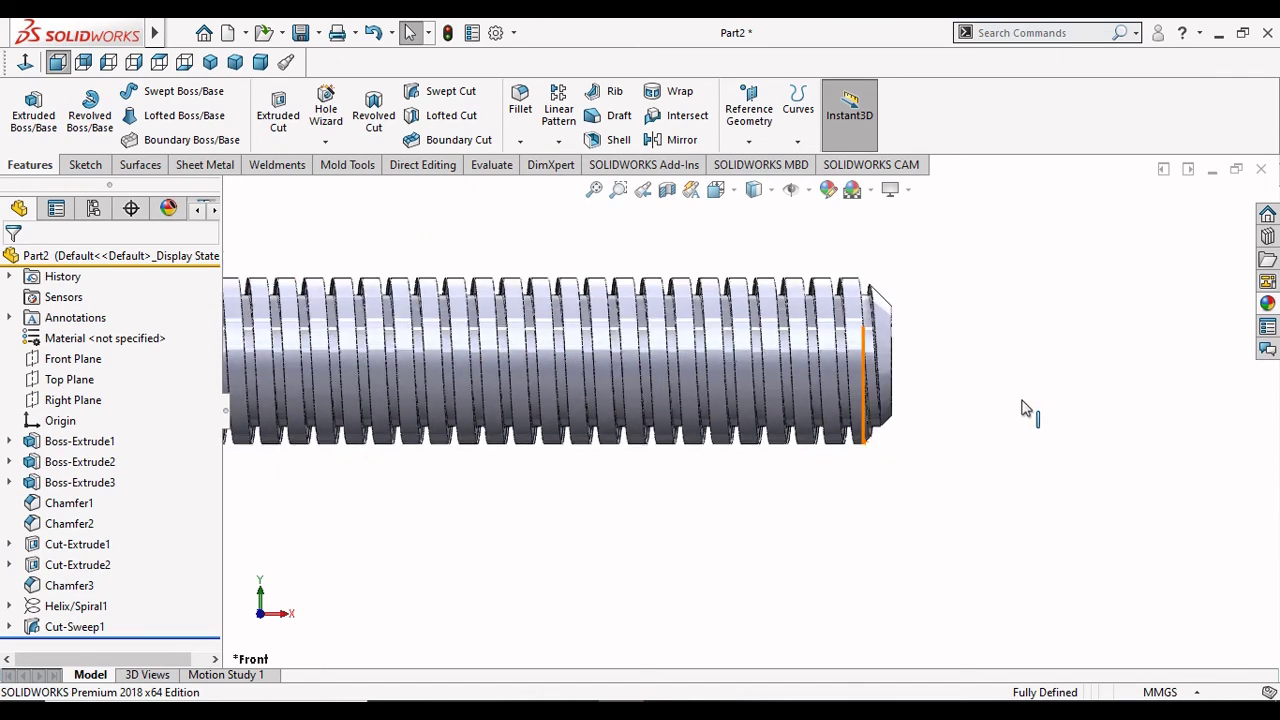
middle_drag(1025, 408, 977, 428)
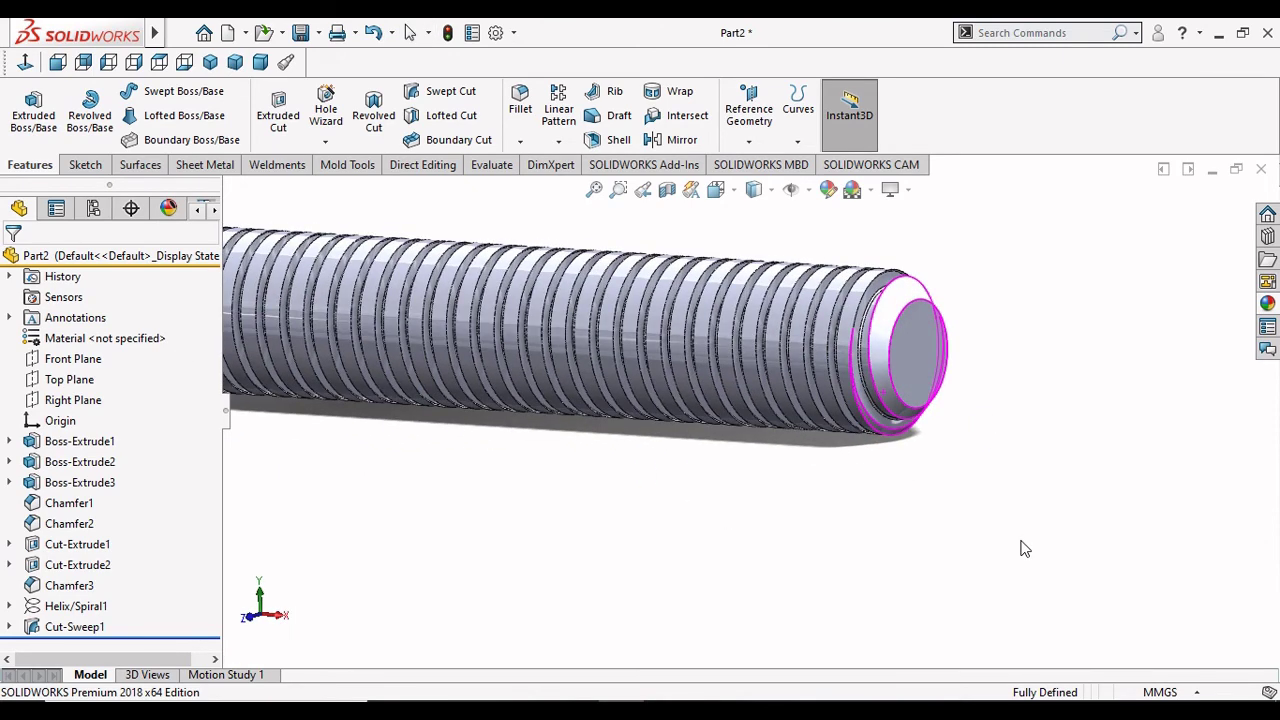
key(Escape)
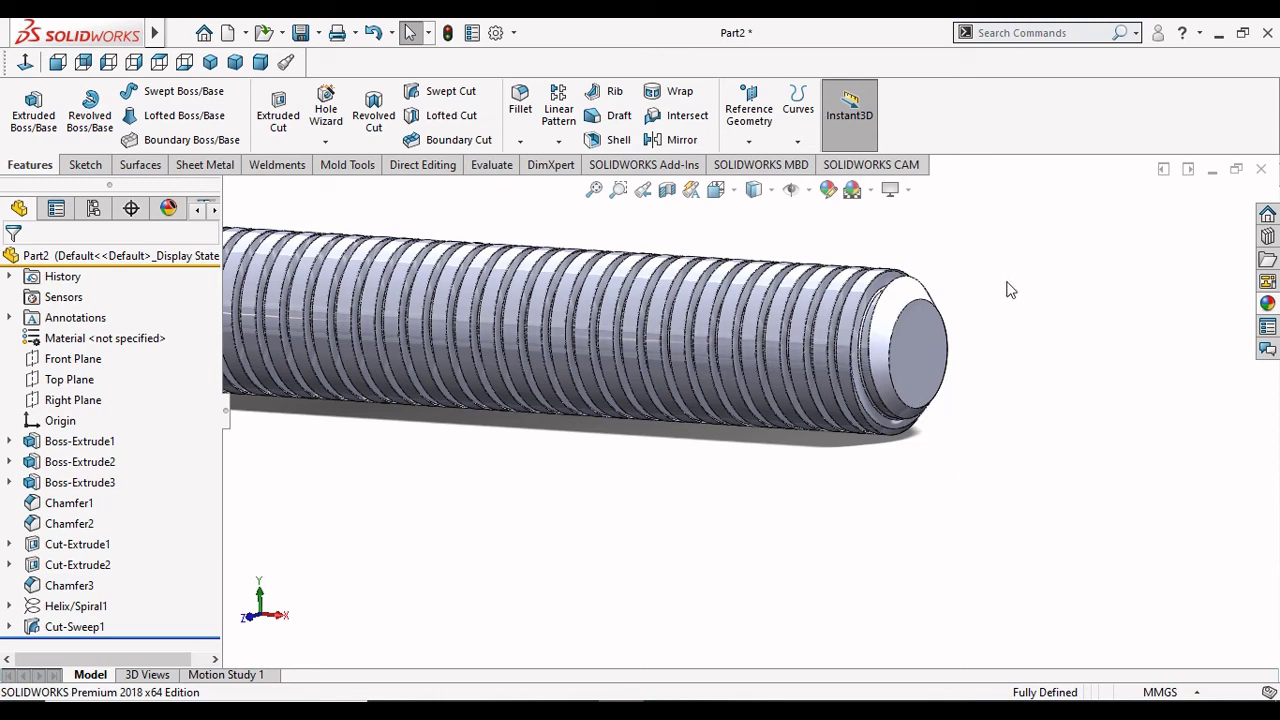
middle_drag(898, 392, 903, 402)
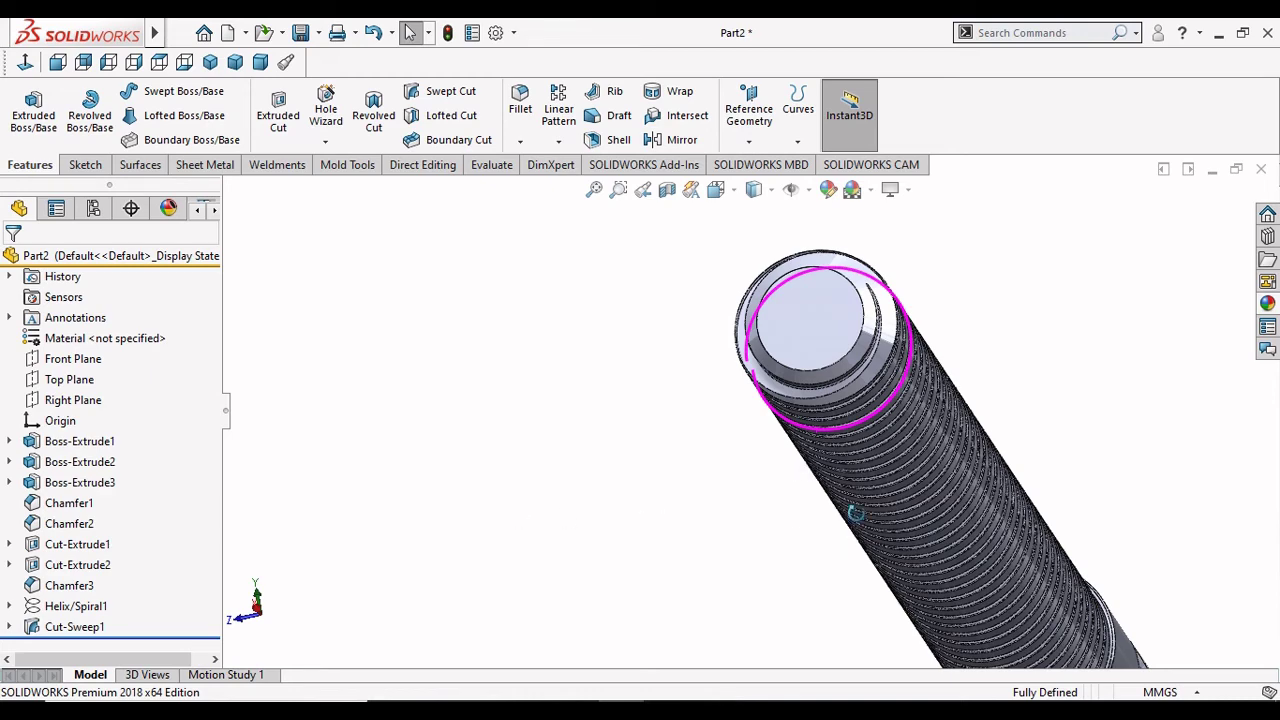
key(Left)
key(Left)
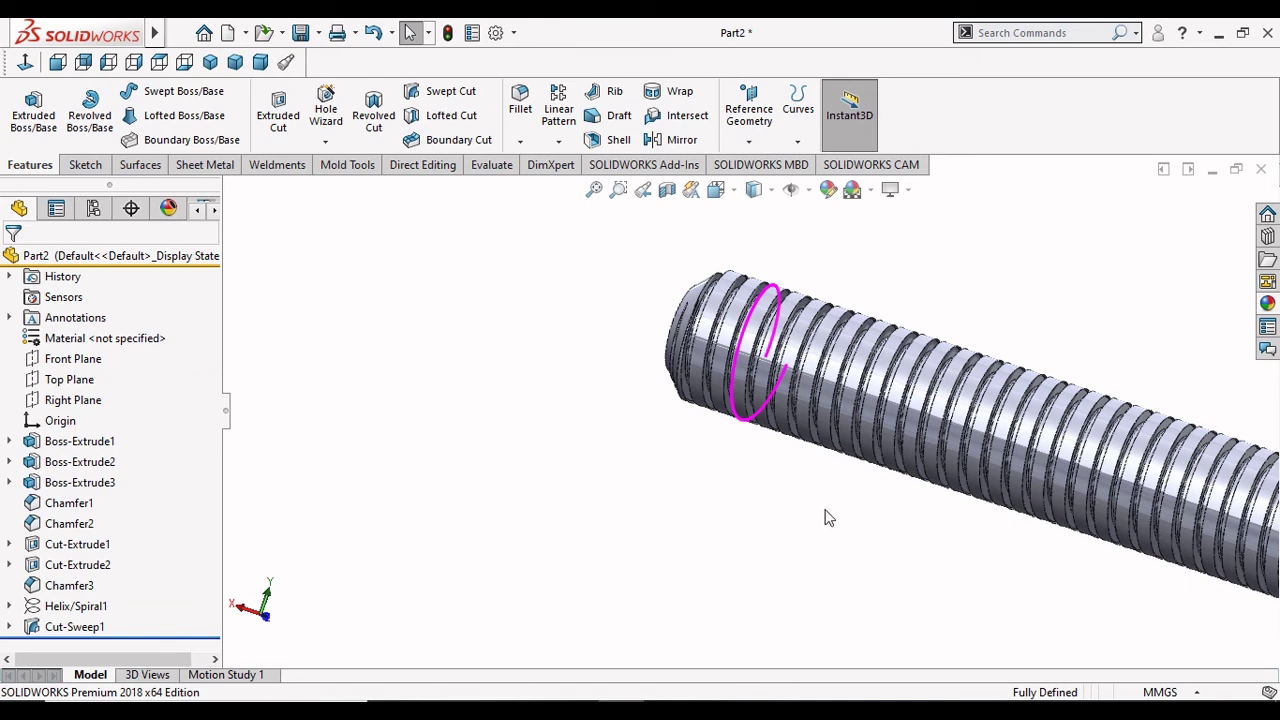
key(Left)
key(Left)
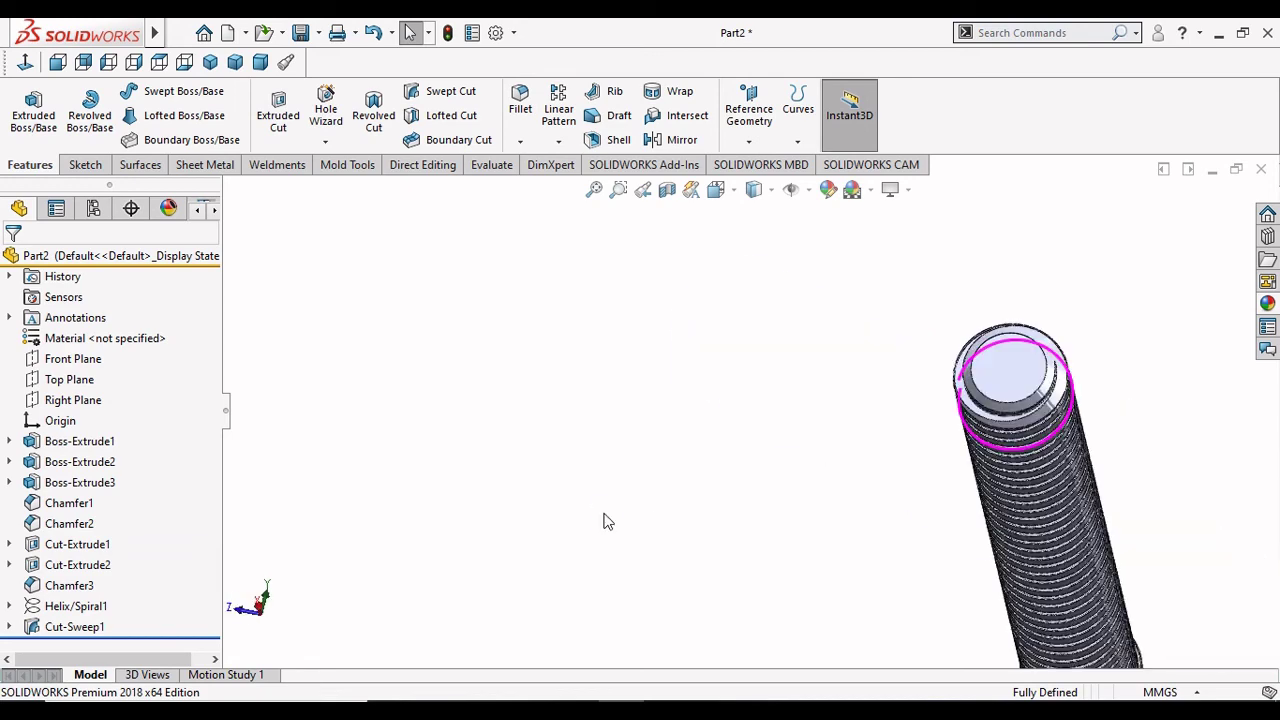
key(Left)
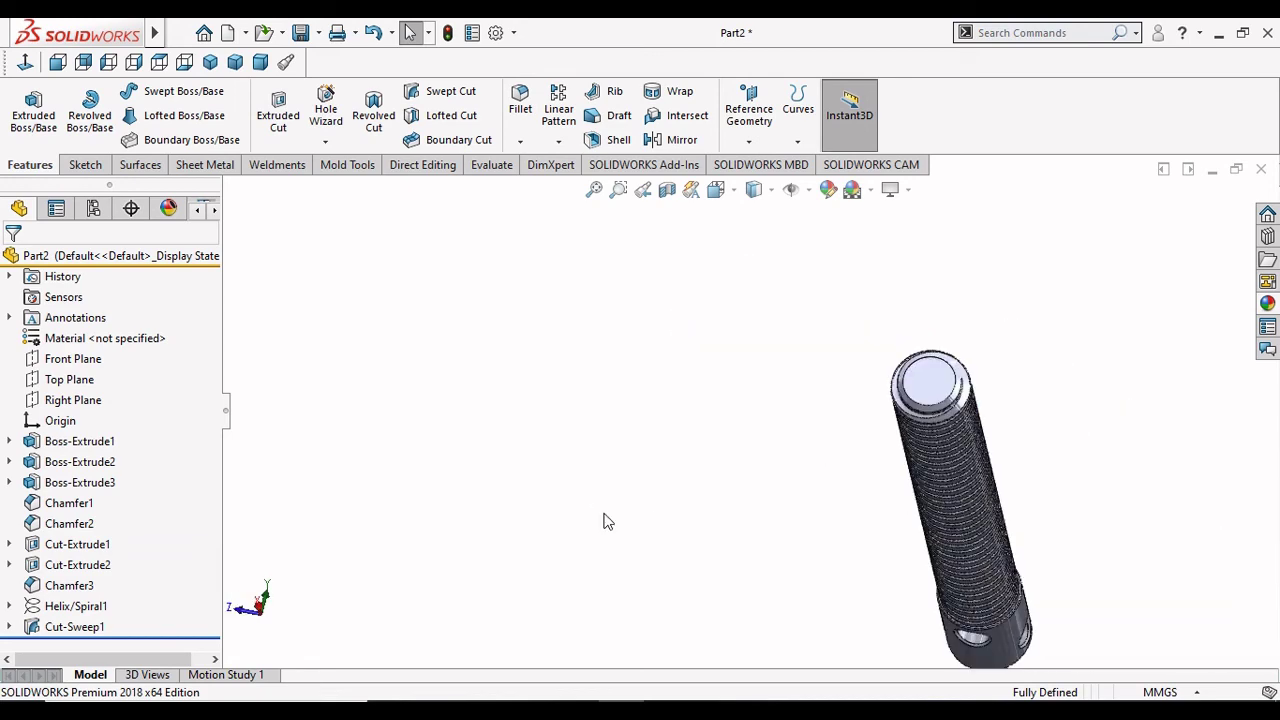
scroll(1078, 535, down, 1)
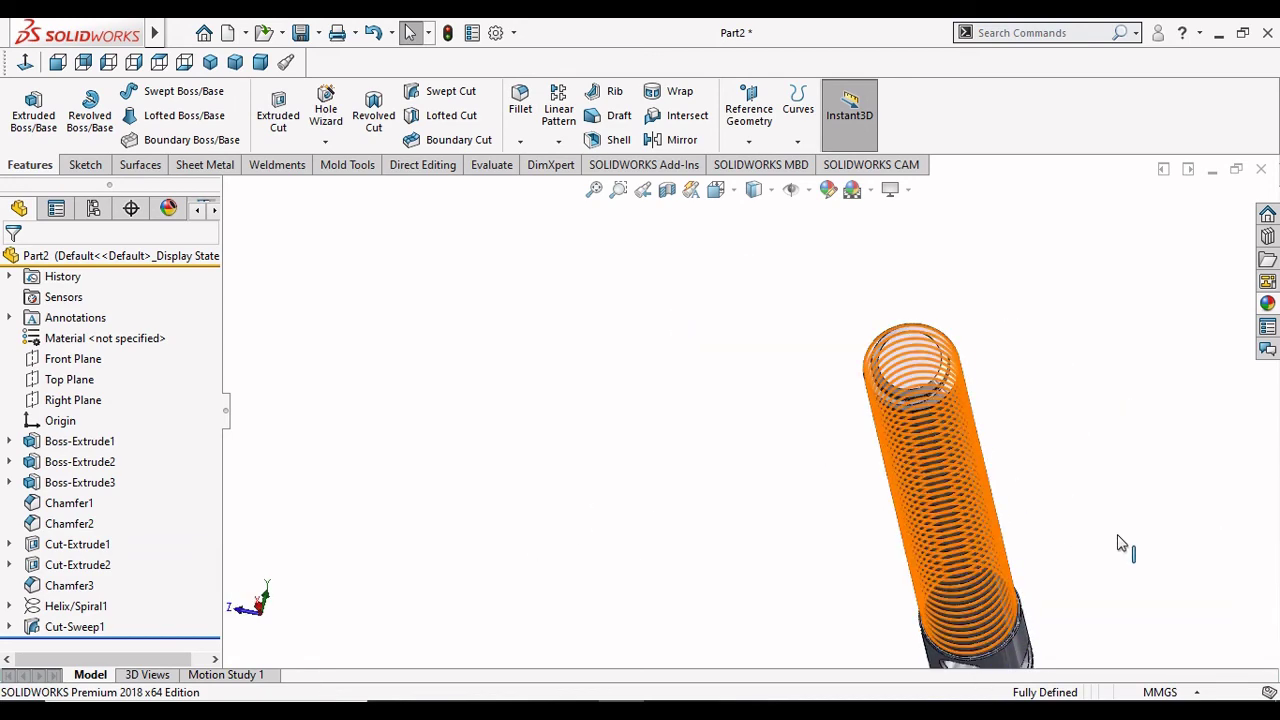
scroll(1120, 545, down, 1)
scroll(1062, 433, down, 1)
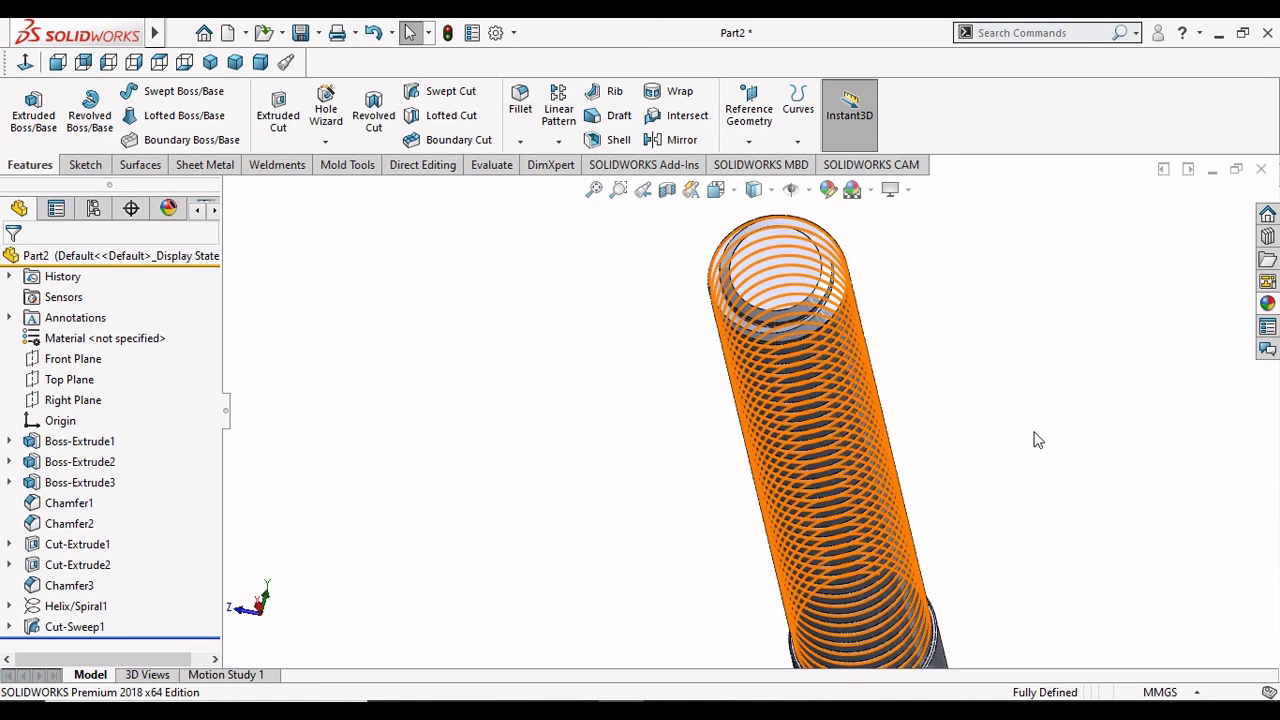
Step: Return to the isometric view and orbit the shaft so its holed end faces right
key(ctrl+7)
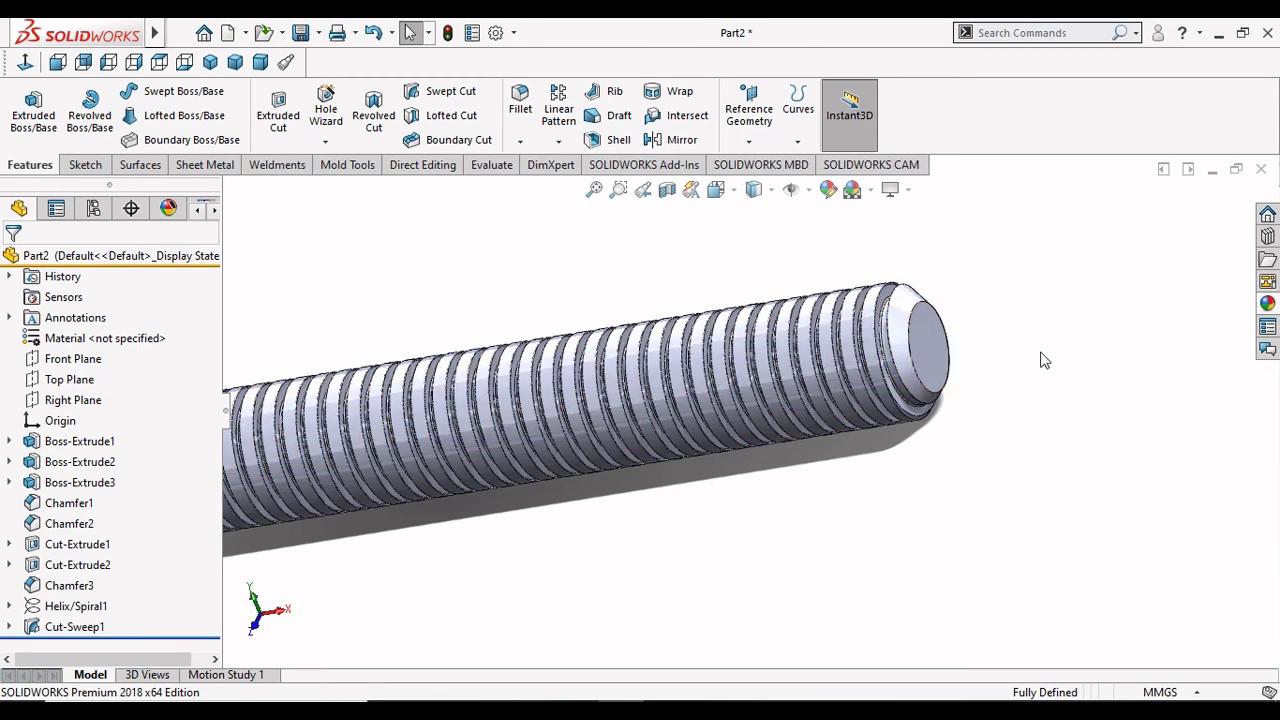
middle_drag(1043, 360, 1049, 457)
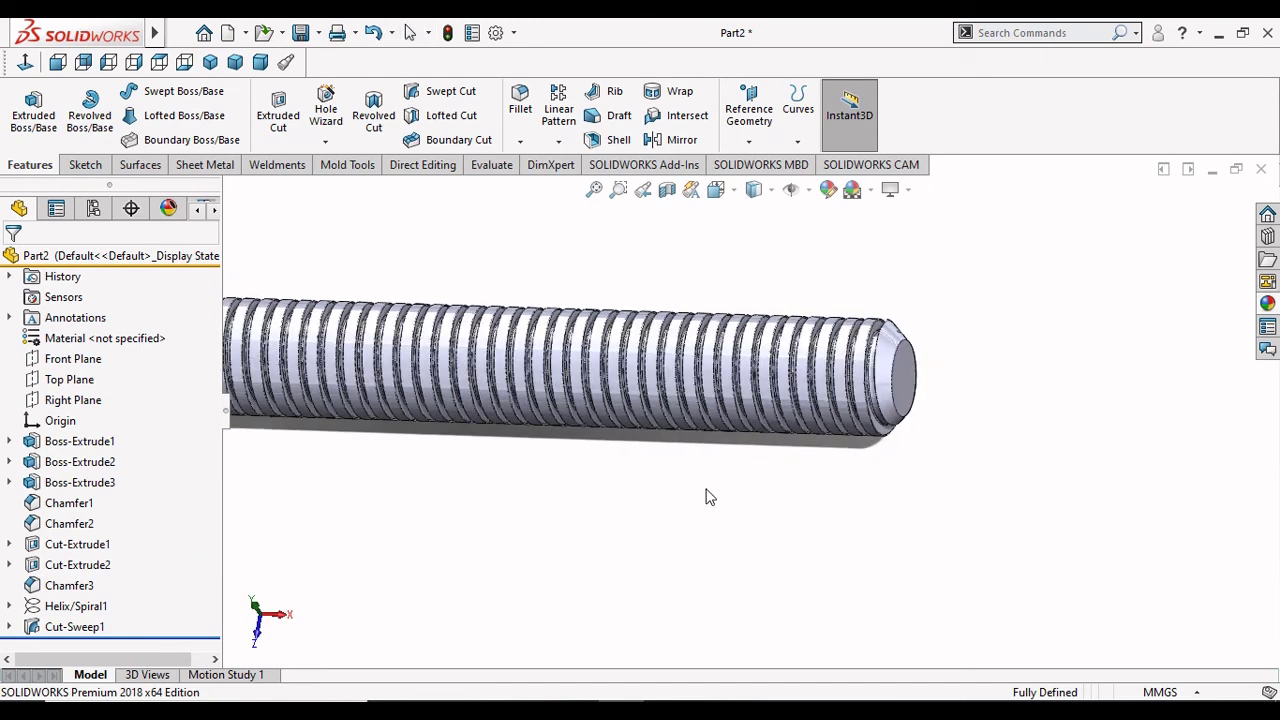
scroll(680, 485, up, 3)
scroll(646, 466, up, 1)
scroll(386, 395, down, 2)
scroll(460, 395, down, 4)
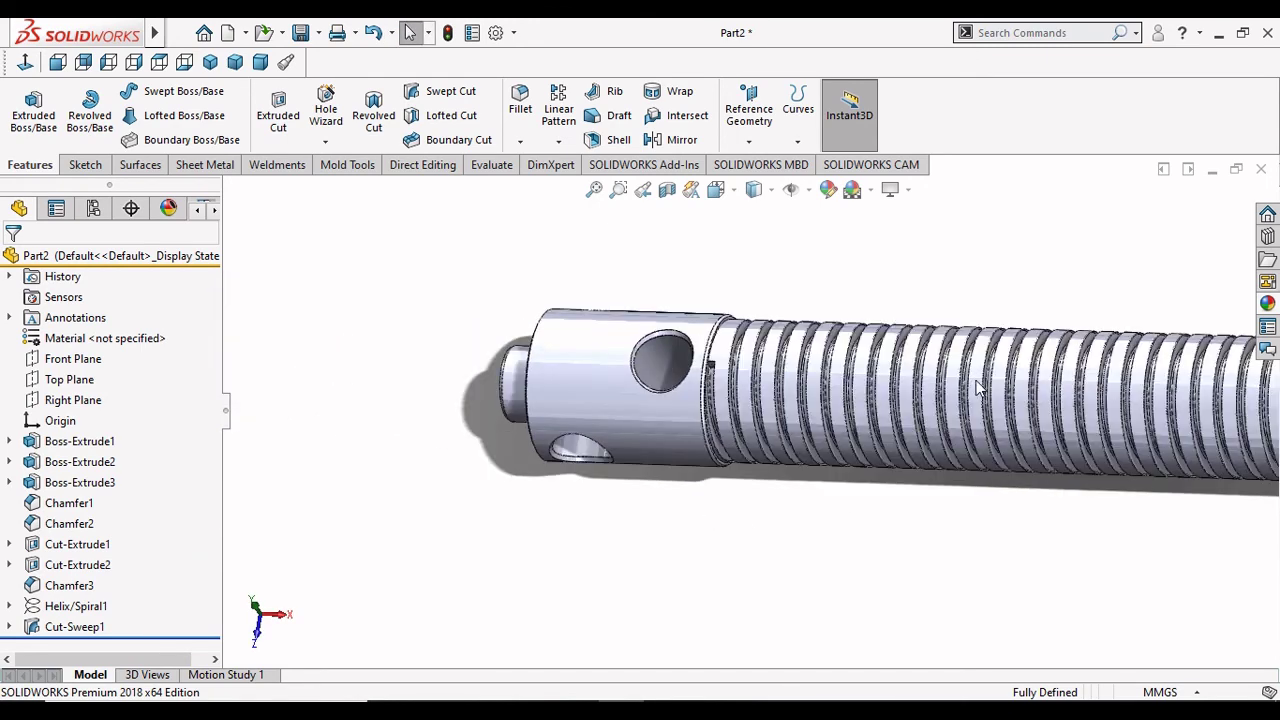
scroll(860, 420, down, 1)
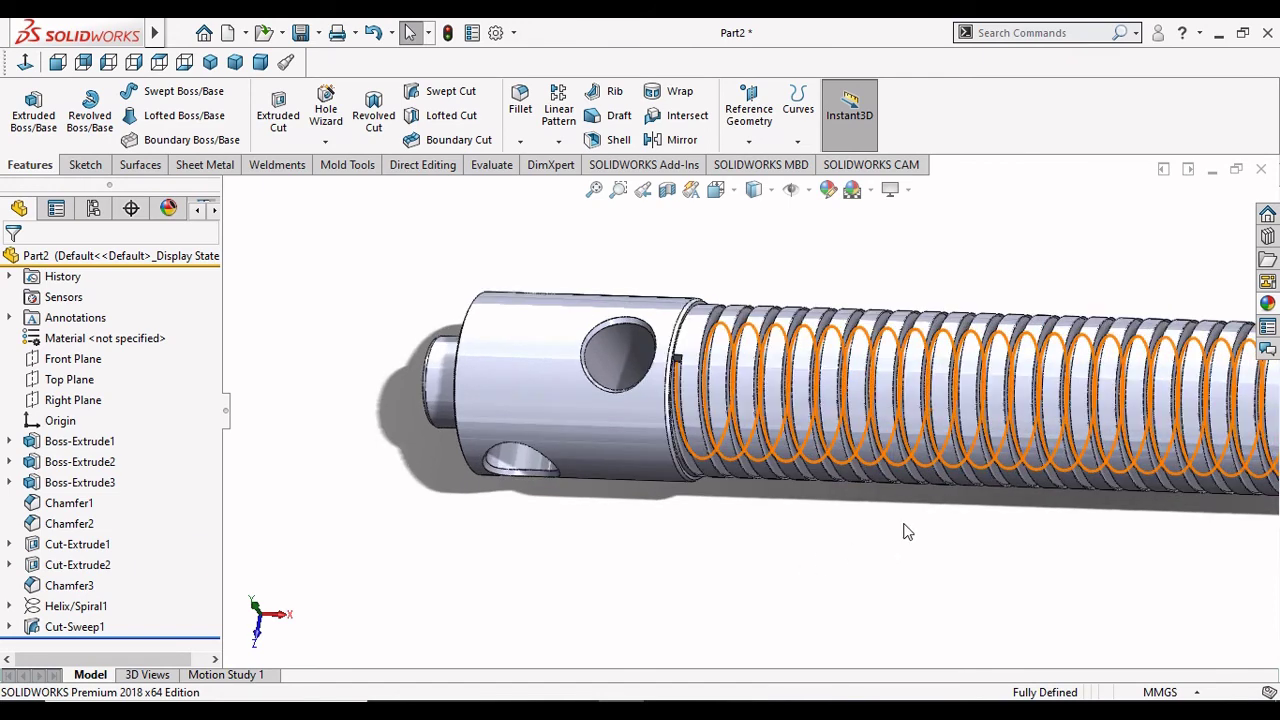
scroll(907, 531, up, 2)
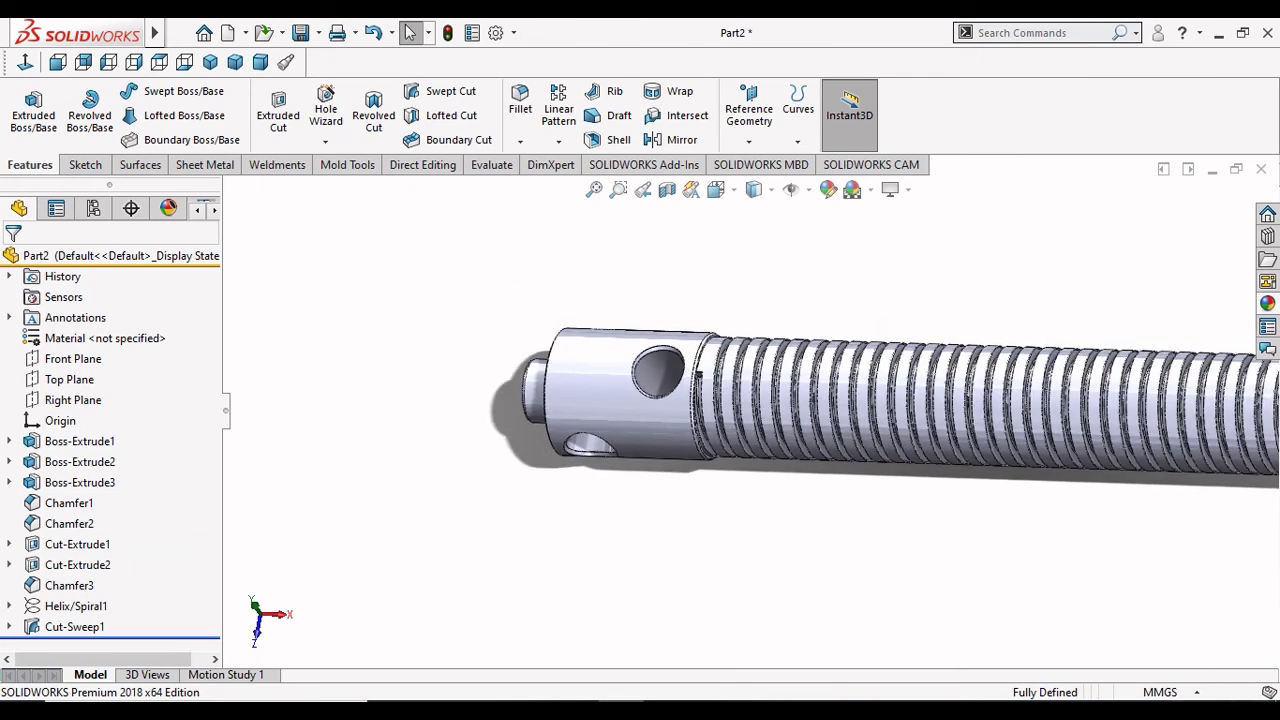
scroll(787, 478, up, 3)
scroll(787, 478, up, 1)
scroll(920, 443, down, 3)
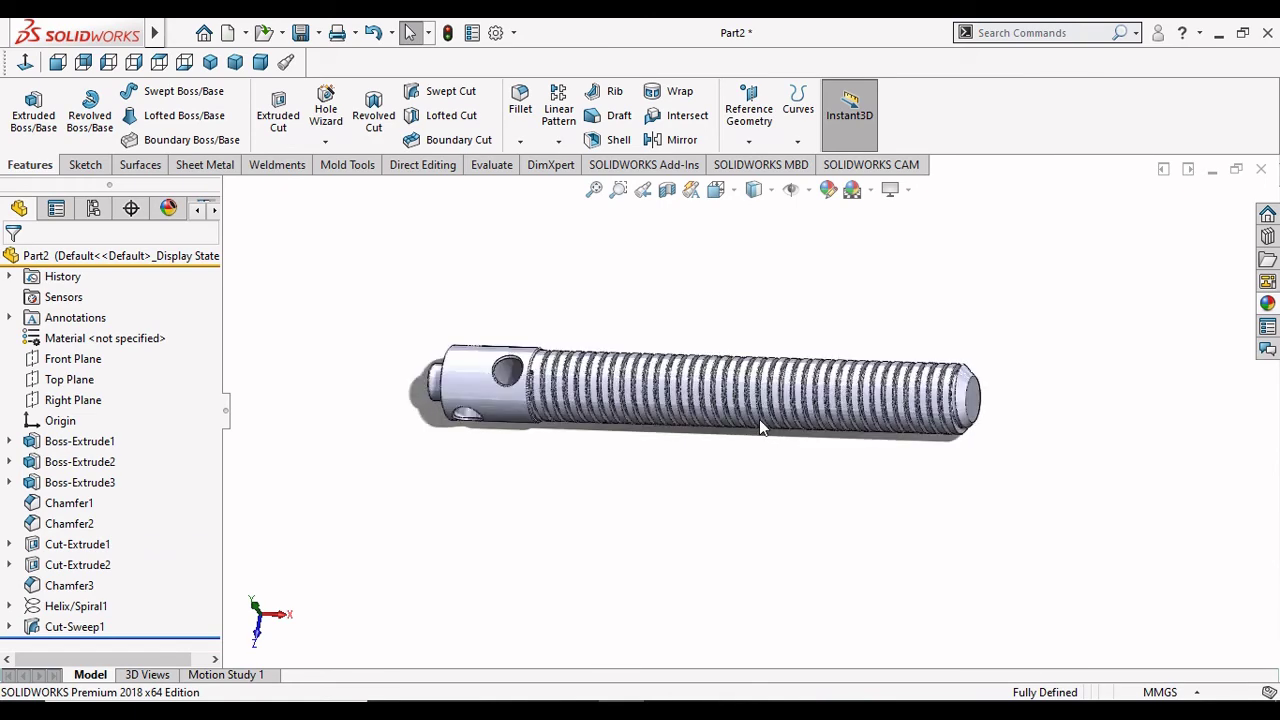
scroll(687, 518, down, 2)
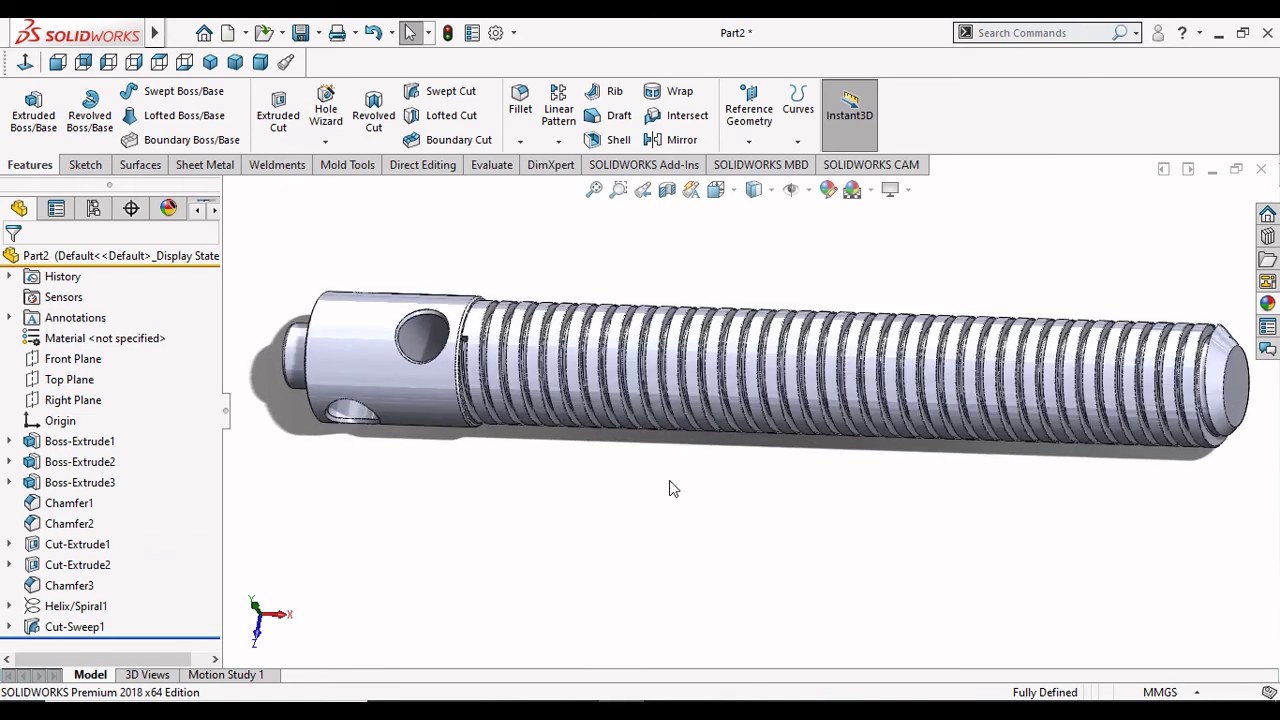
mouse_move(670, 488)
middle_down()
mouse_move(911, 486)
mouse_move(843, 517)
mouse_move(846, 534)
mouse_move(905, 542)
middle_up()
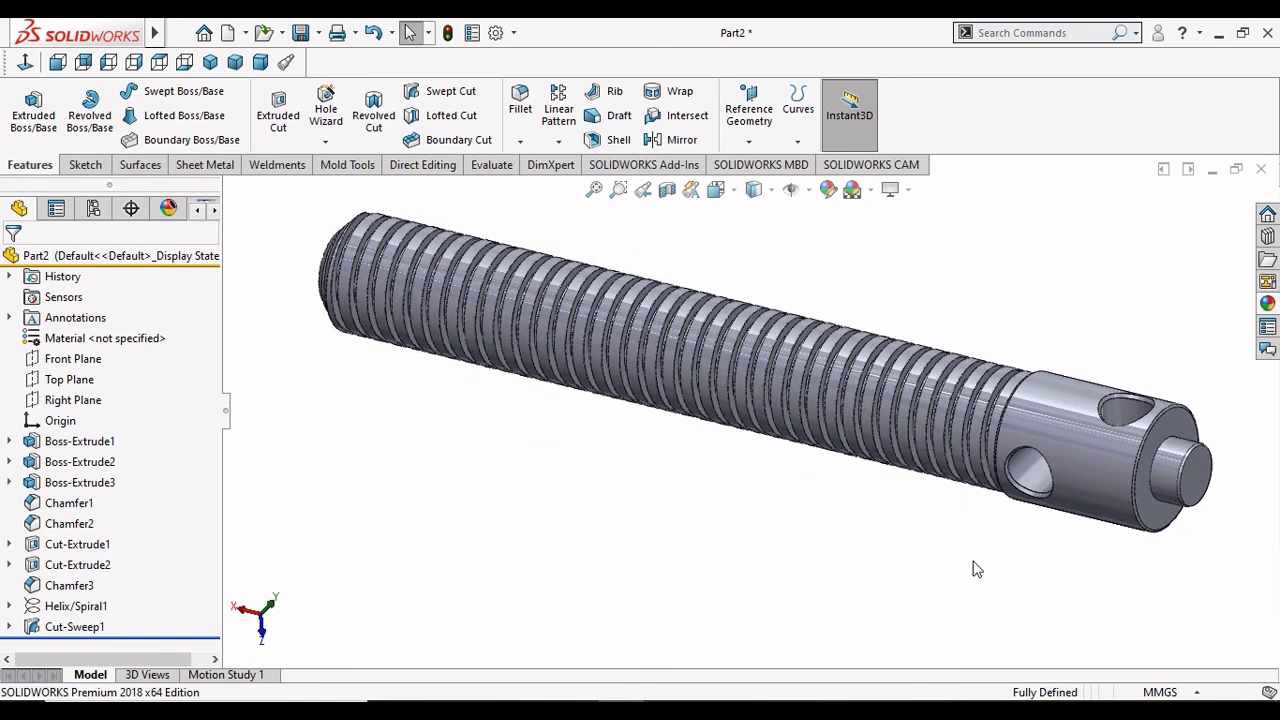
scroll(743, 400, up, 2)
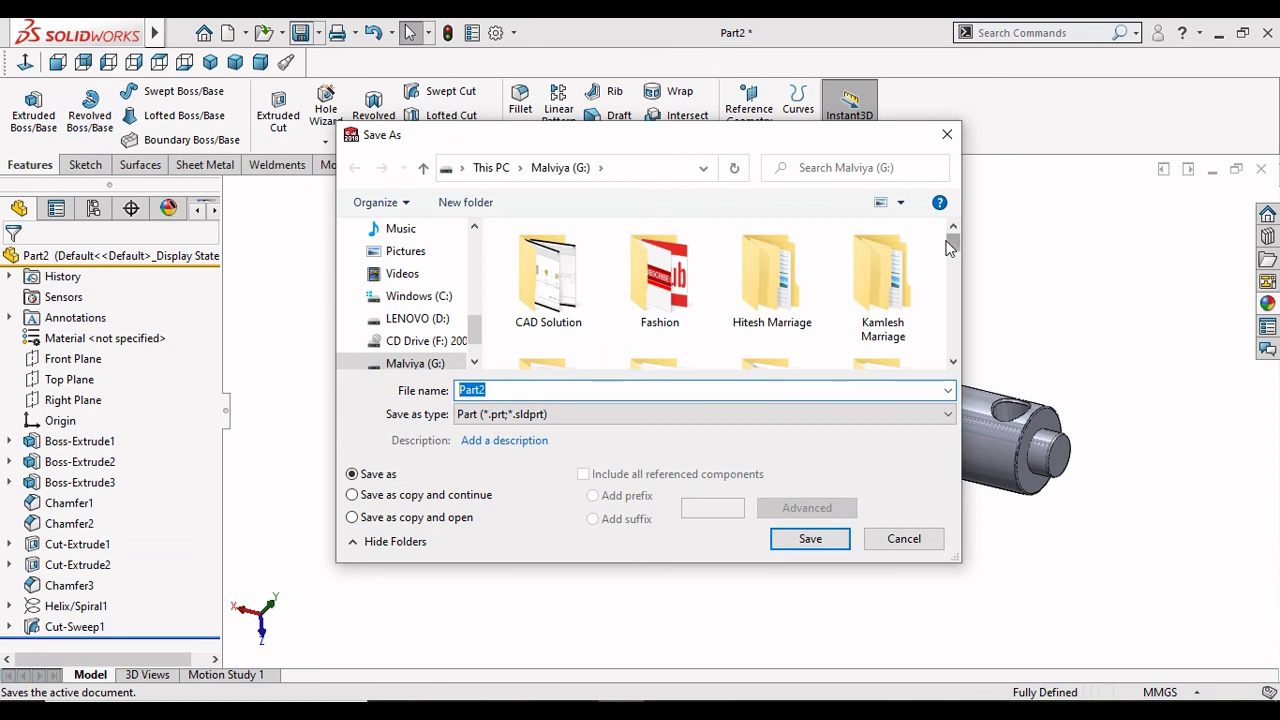
Step: Save the part as 'jack screw', replacing the existing file
drag(950, 248, 965, 306)
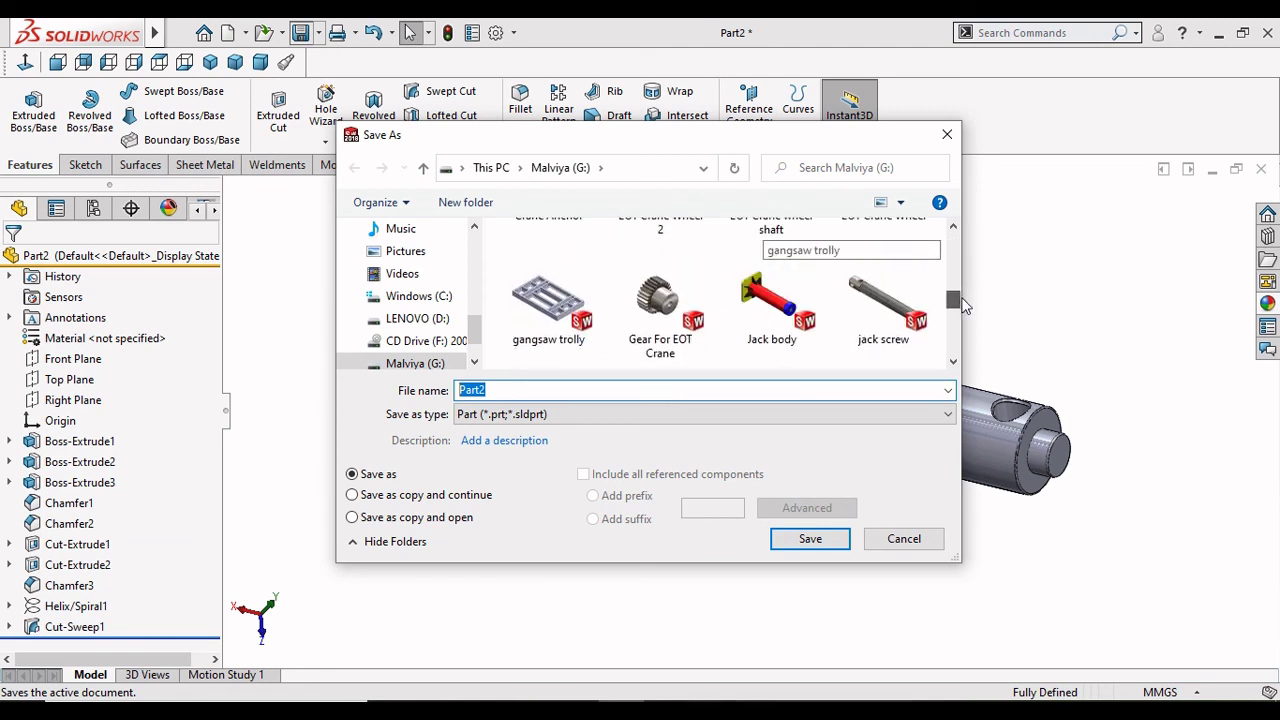
click(887, 318)
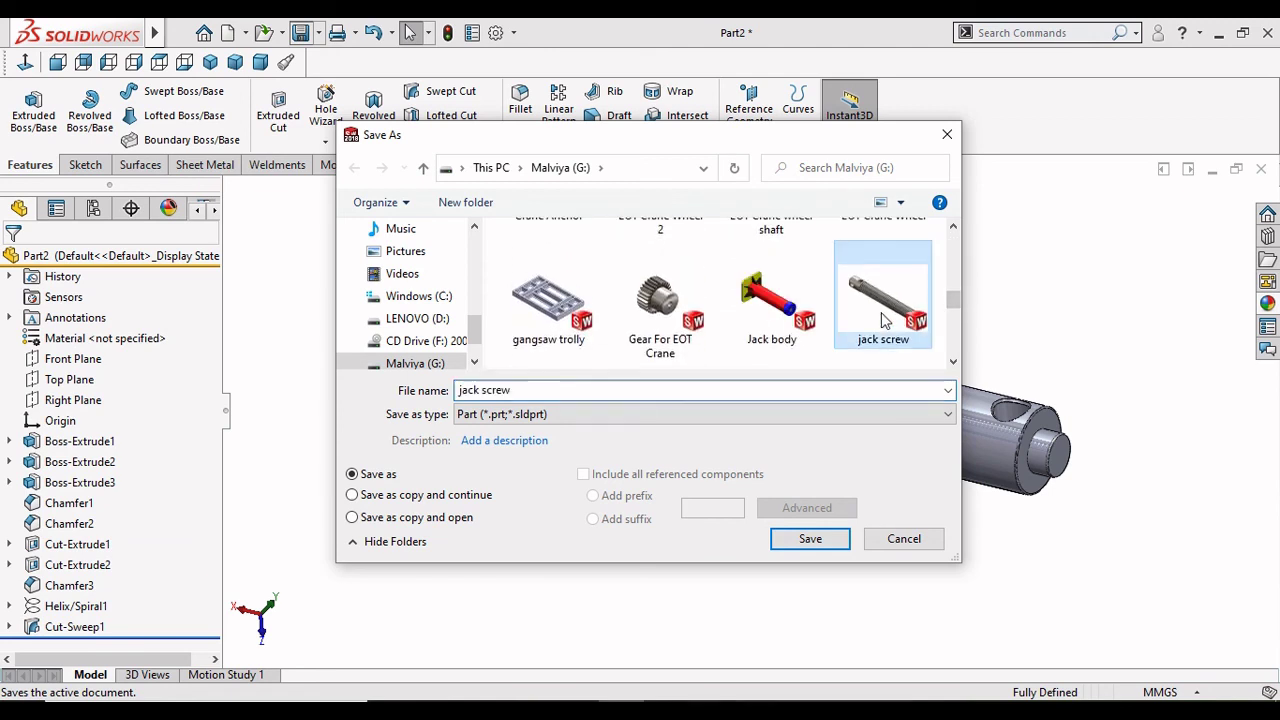
click(812, 542)
key(Escape)
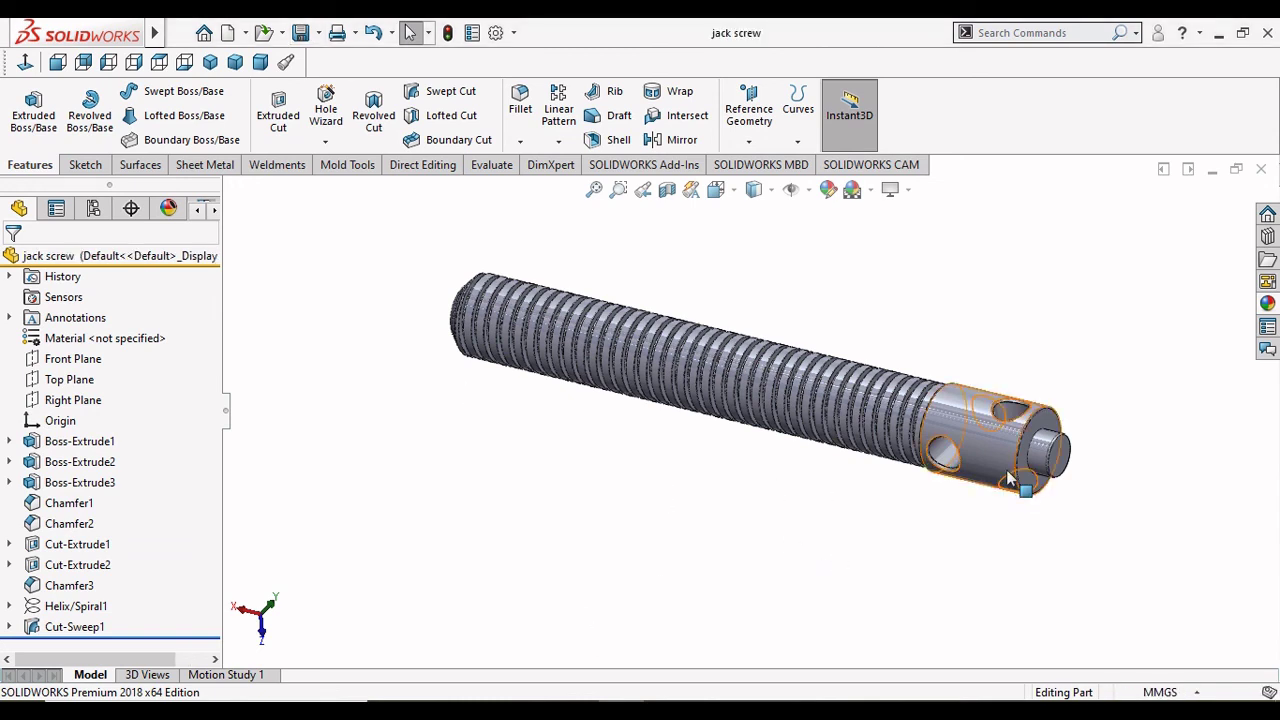
scroll(1008, 480, up, 2)
scroll(1006, 500, down, 2)
scroll(922, 450, down, 3)
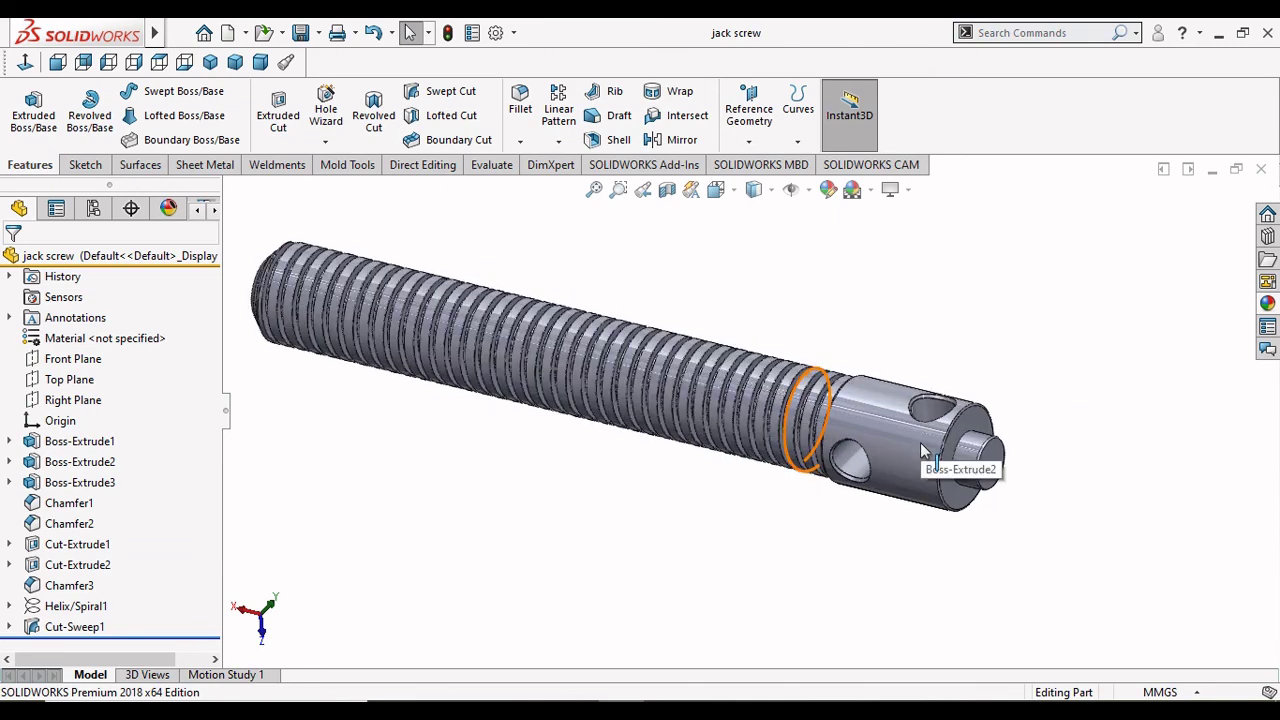
scroll(943, 466, down, 1)
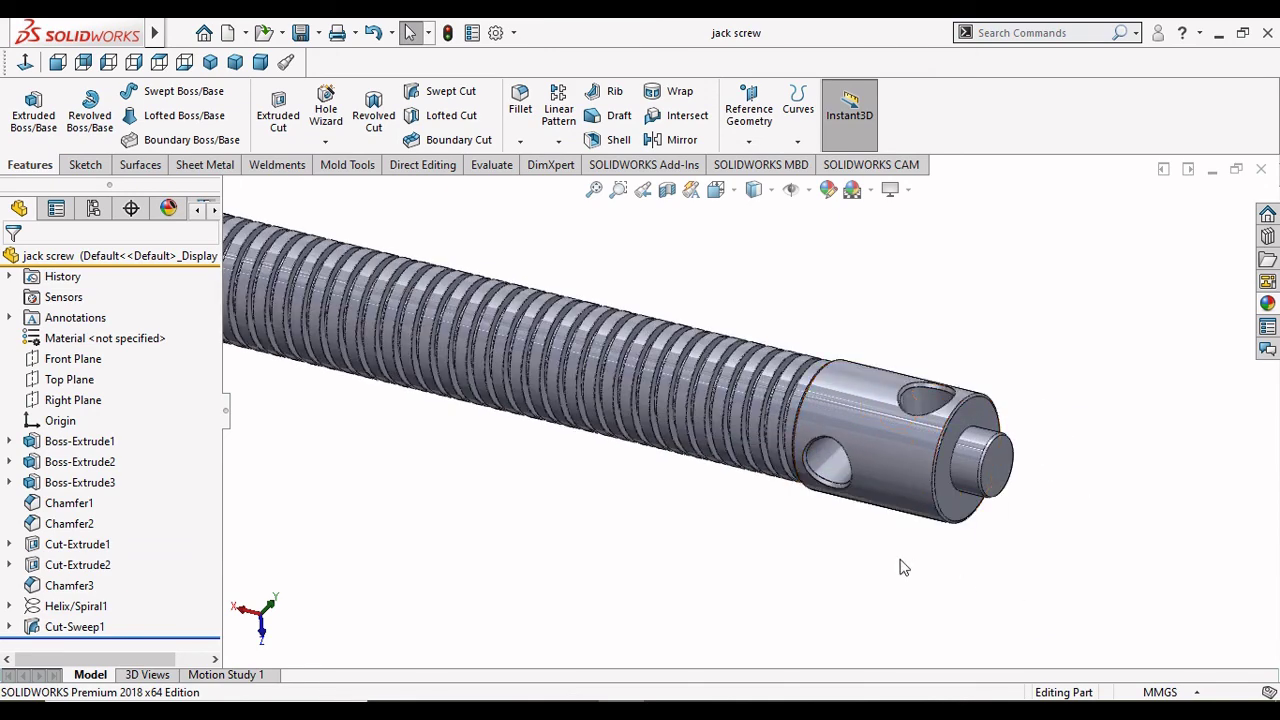
scroll(903, 567, up, 2)
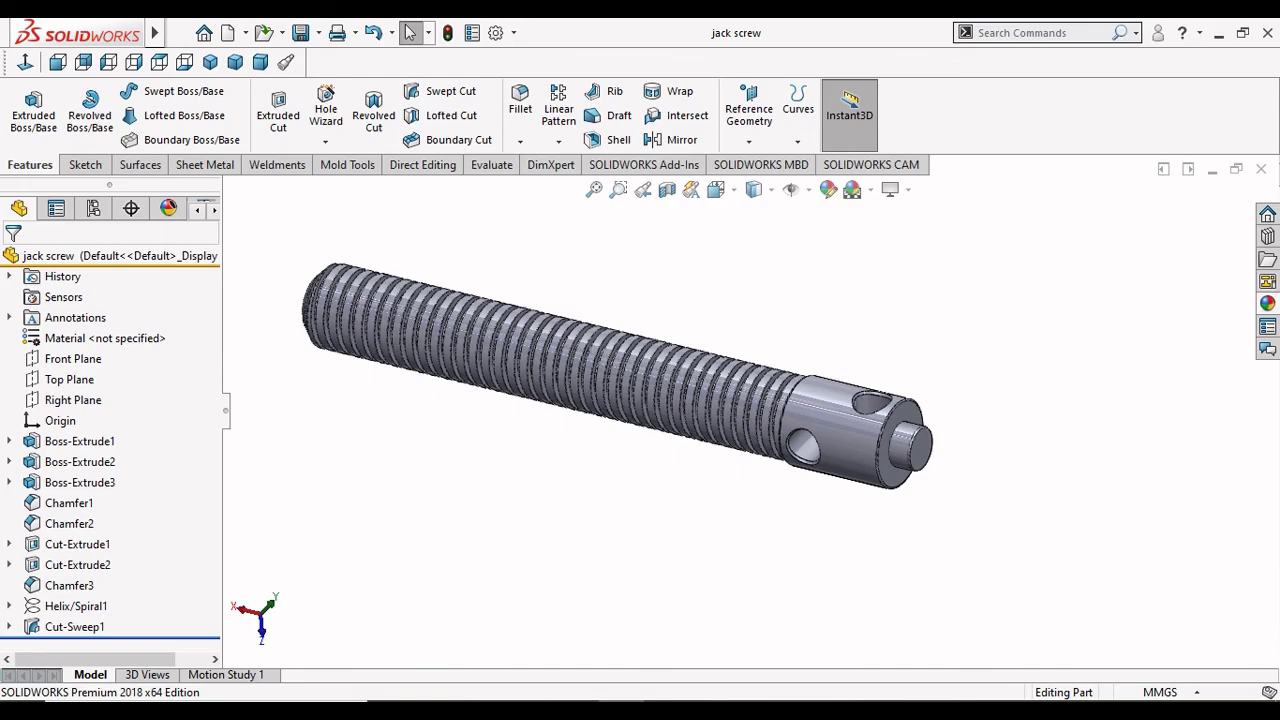